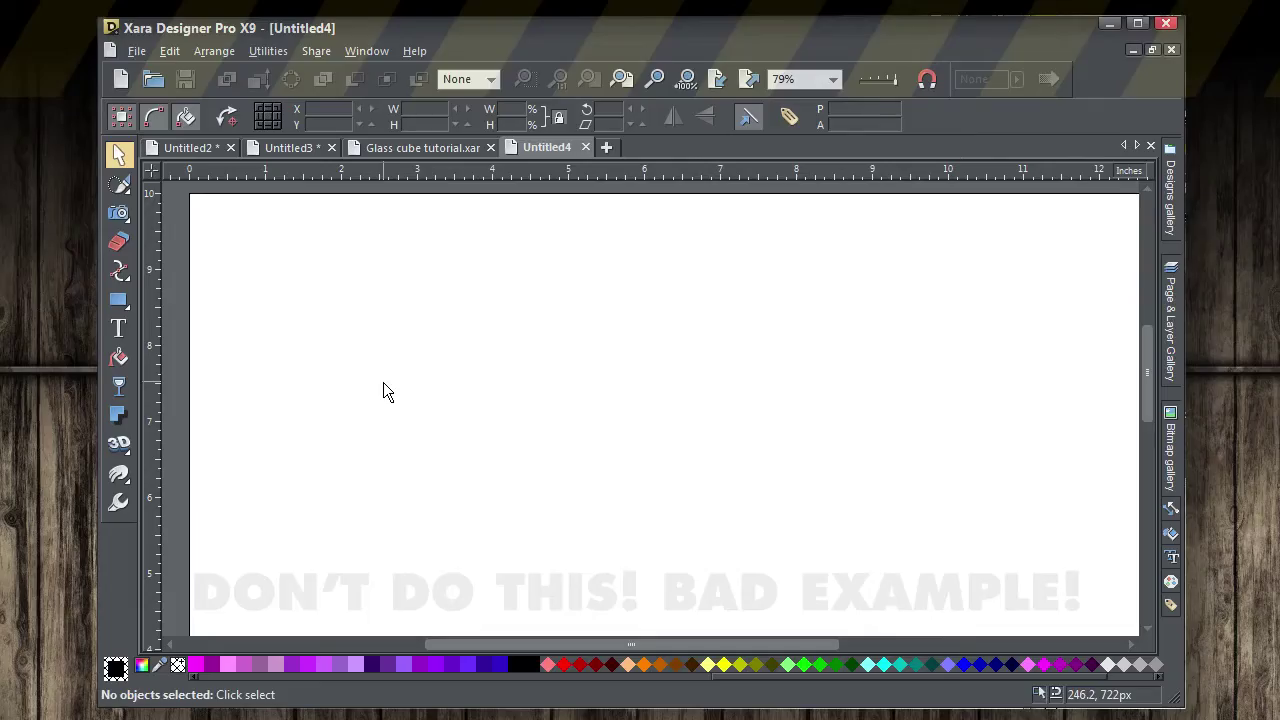
Draw a 375 × 375 px square in the upper left of the page
left_click(118, 300)
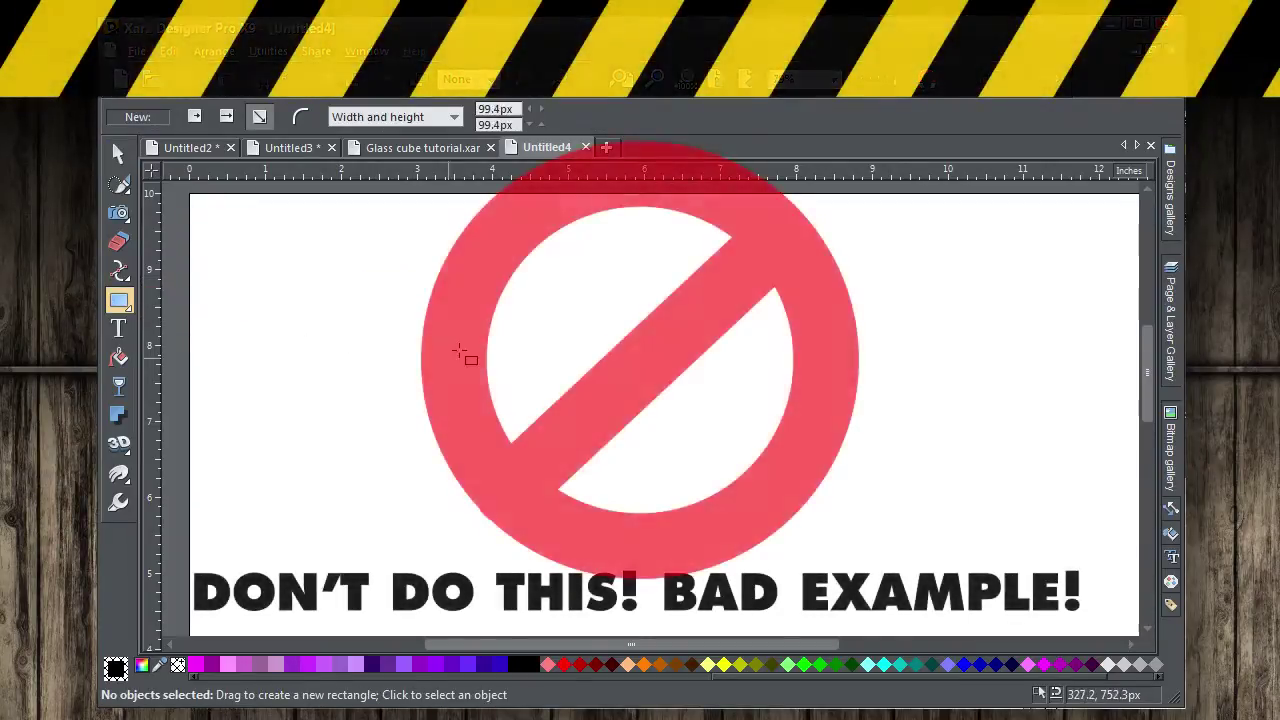
left_click_drag(529, 440, 678, 556)
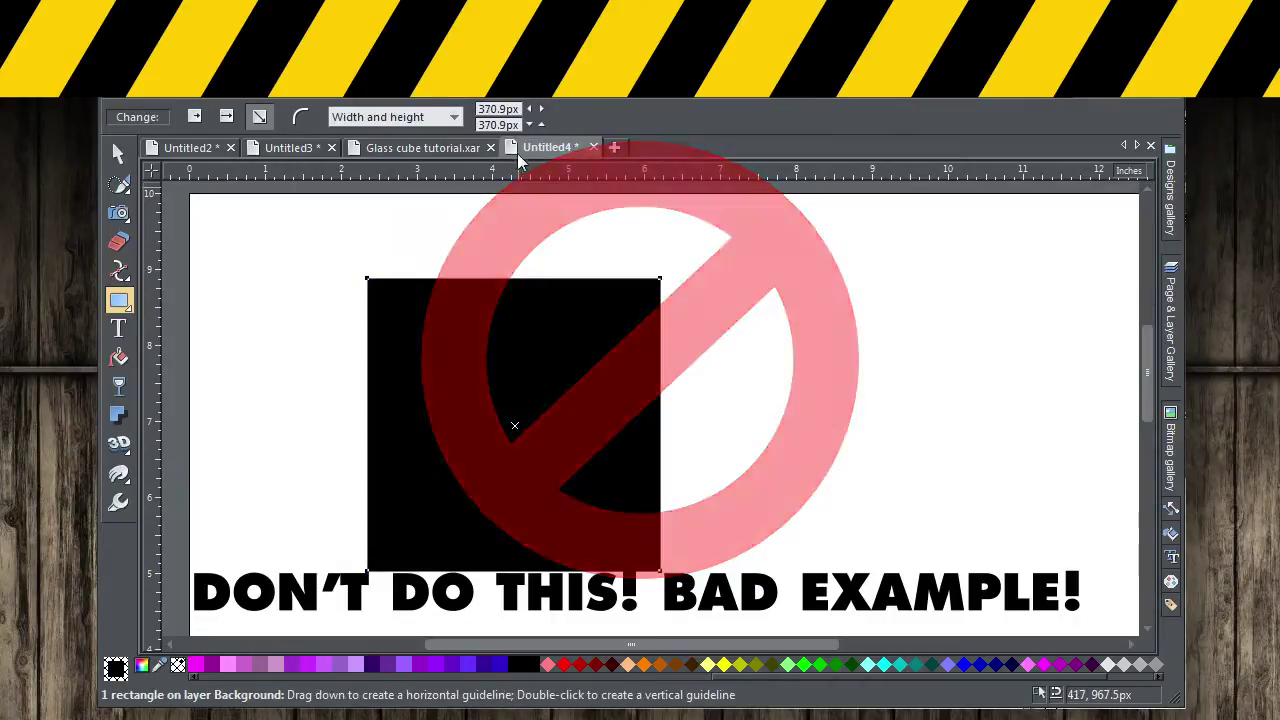
left_click(483, 110)
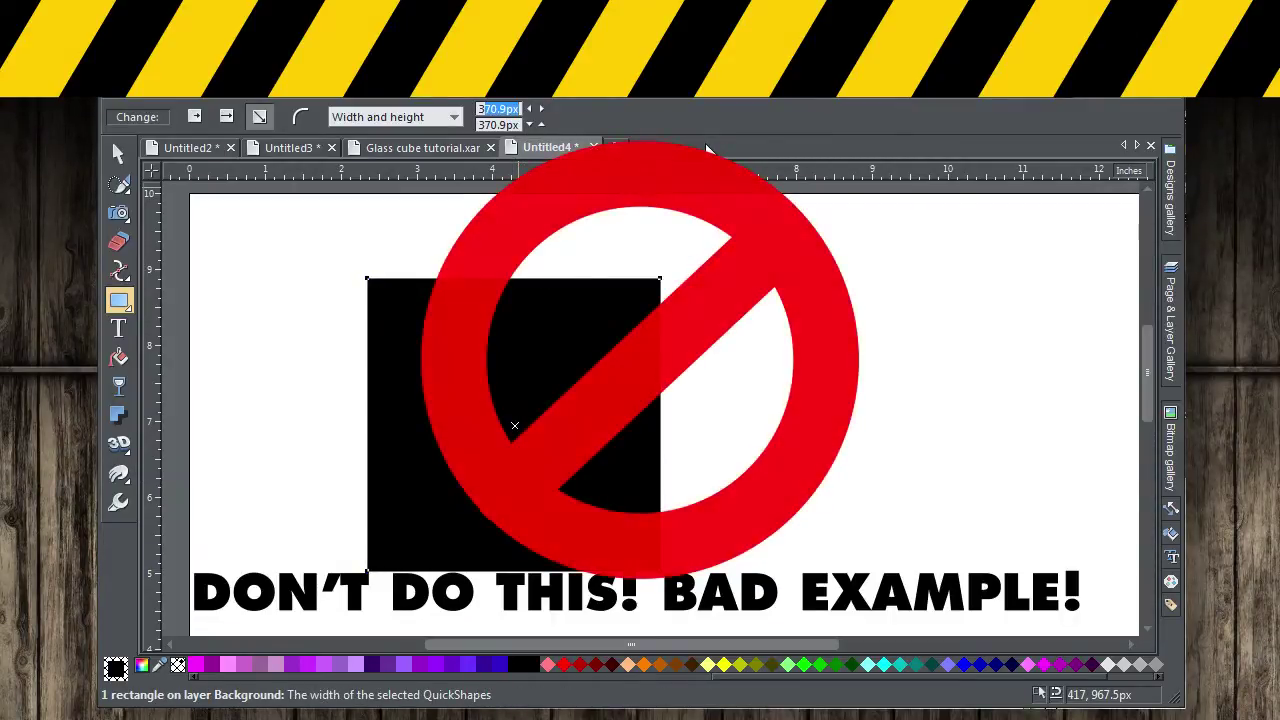
type("375")
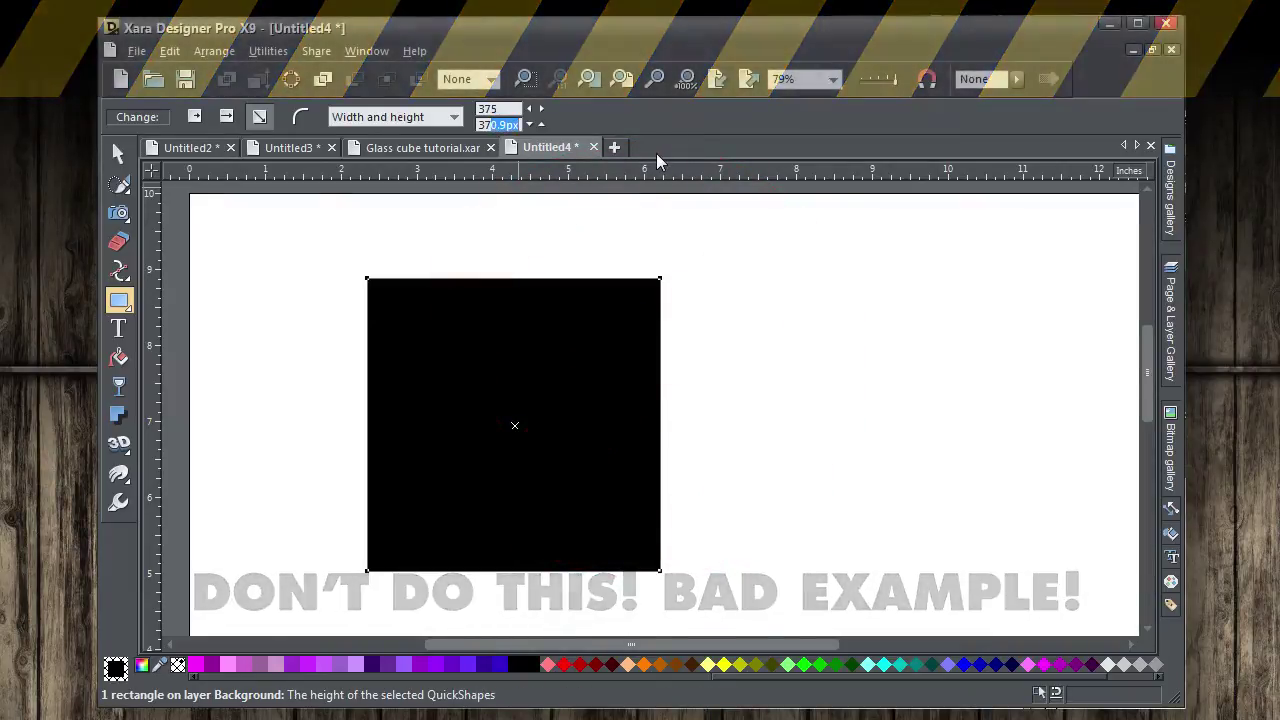
key("Tab")
type("375")
key("Return")
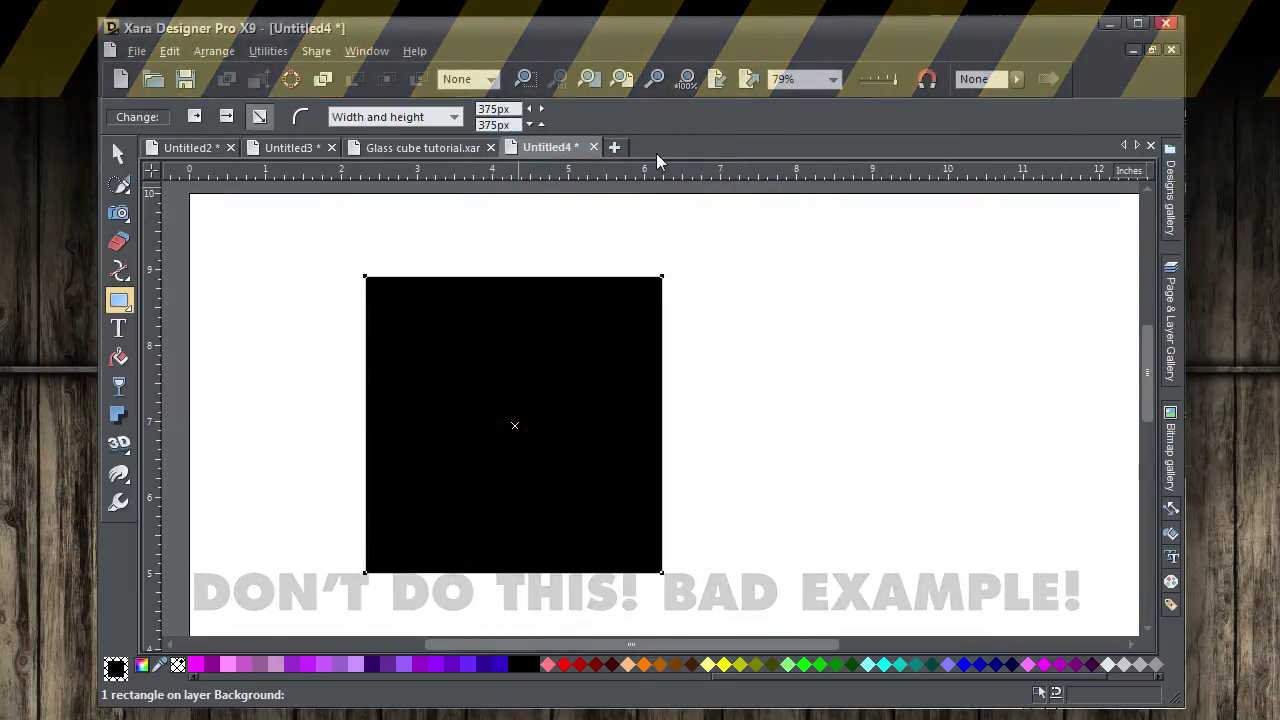
Fill the square with the 20% Black light grey swatch
left_click(208, 680)
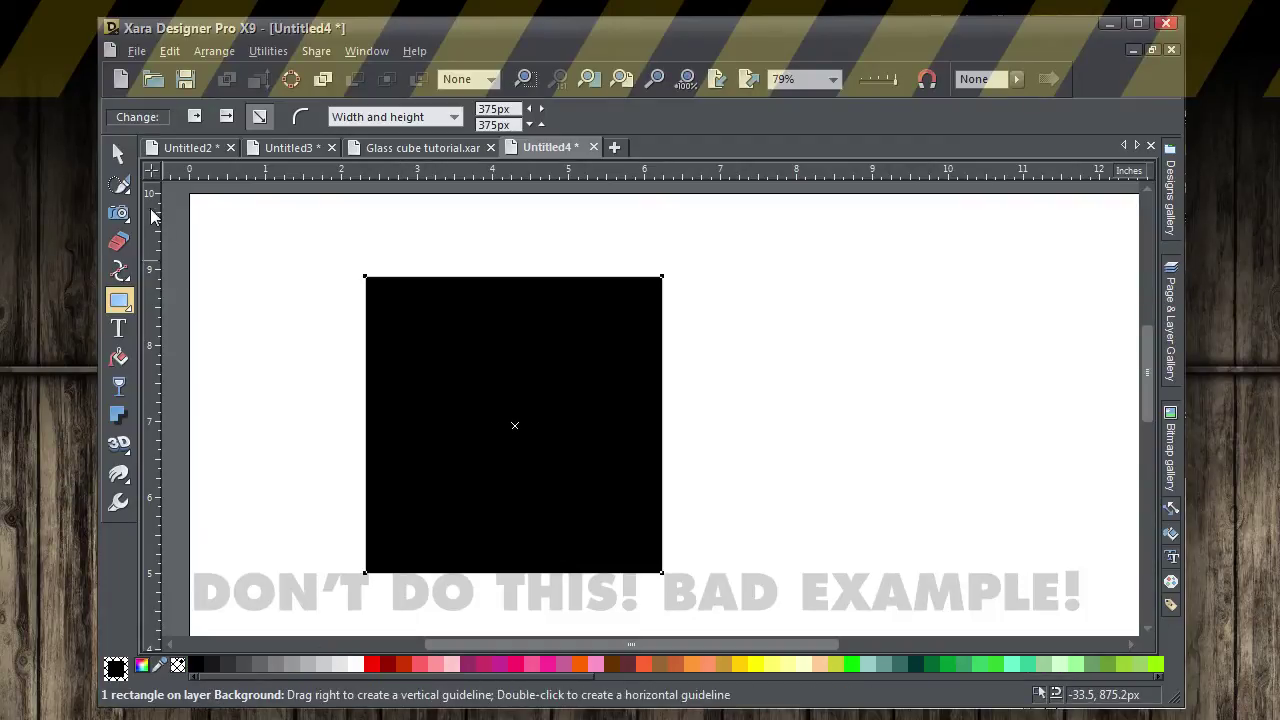
left_click(119, 156)
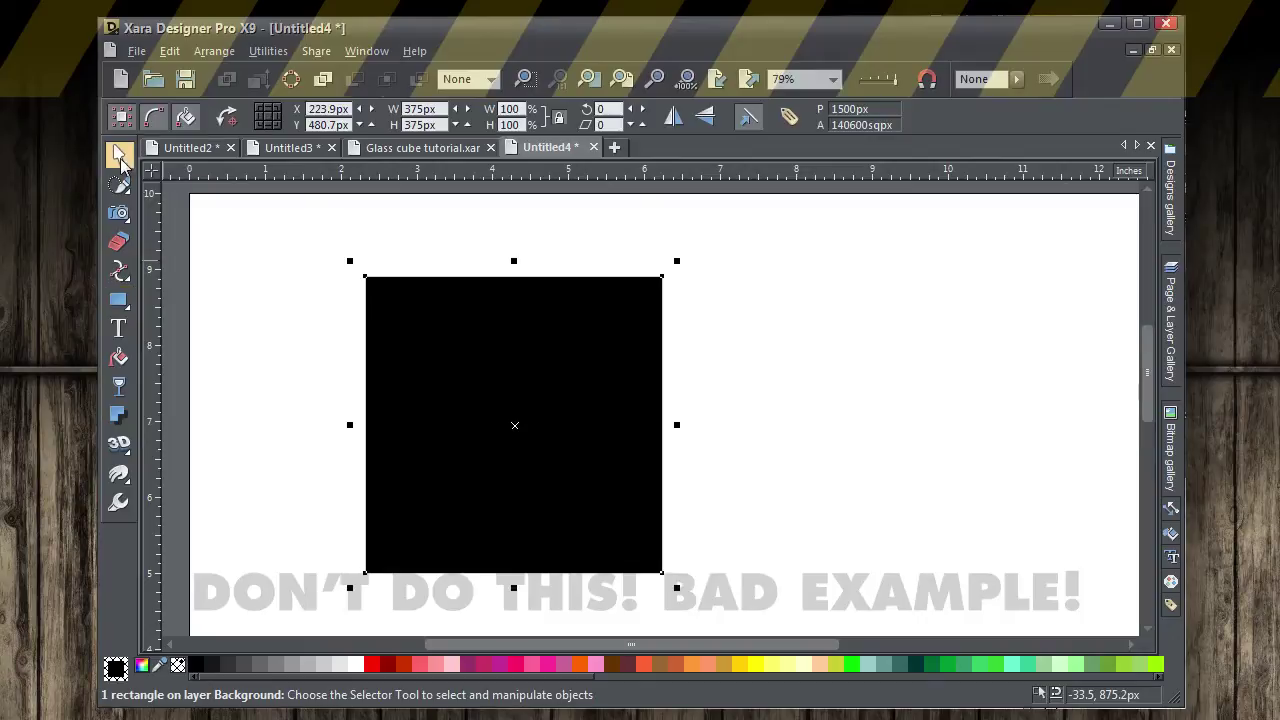
left_click(327, 665)
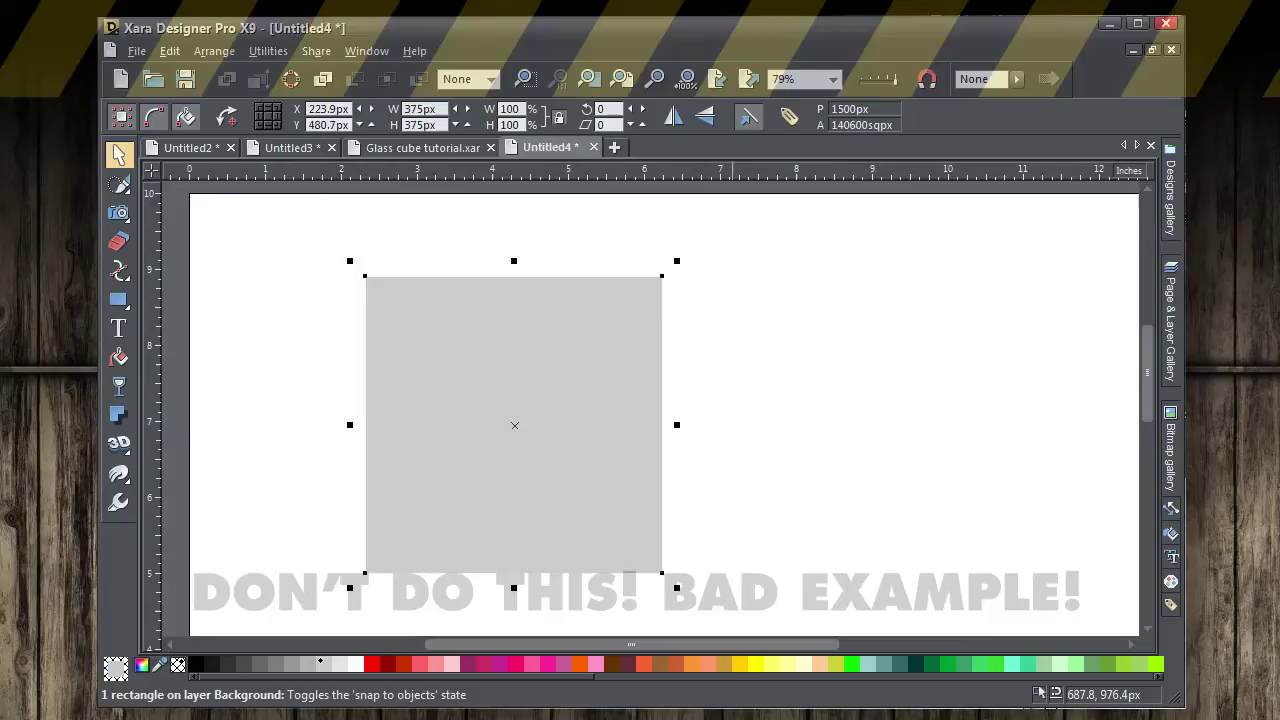
Extrude the grey square into a rounded 3D cube and rotate it freehand to show its sides
left_click(119, 443)
left_click_drag(472, 390, 300, 360)
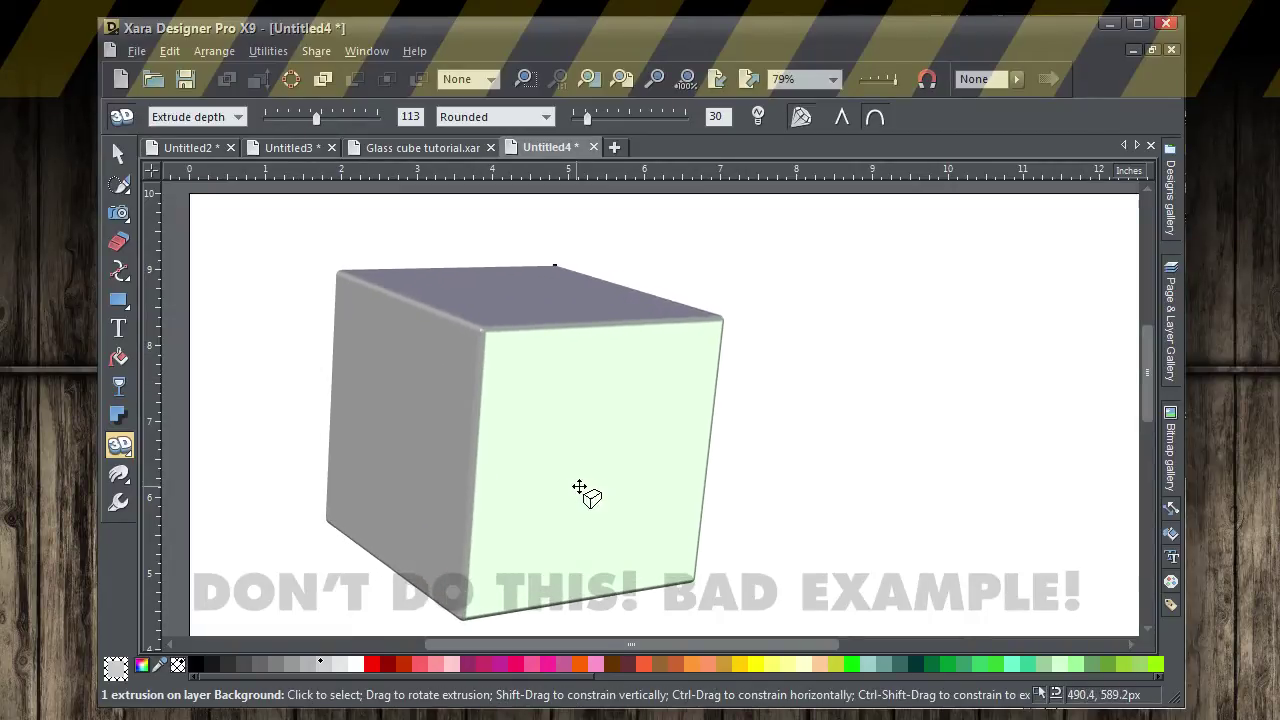
left_click_drag(586, 491, 563, 463)
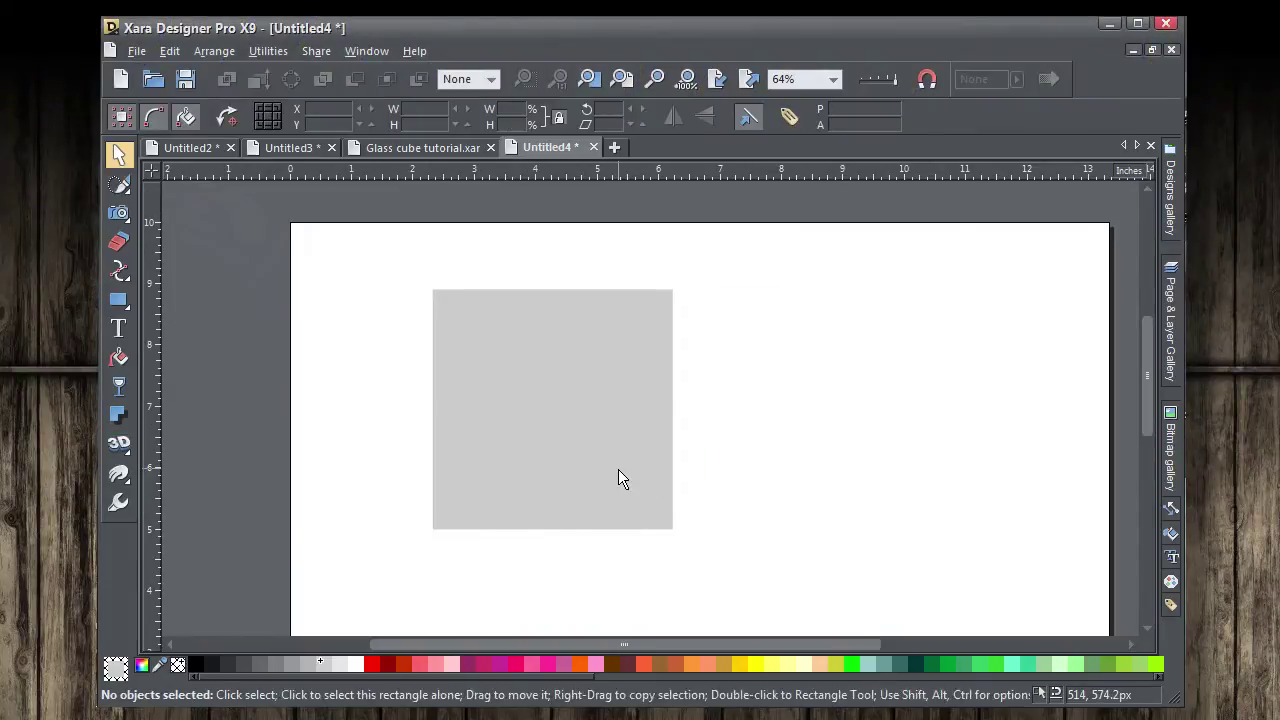
Turn on extrusion for the grey square and set the extrude depth to 98
left_click(620, 477)
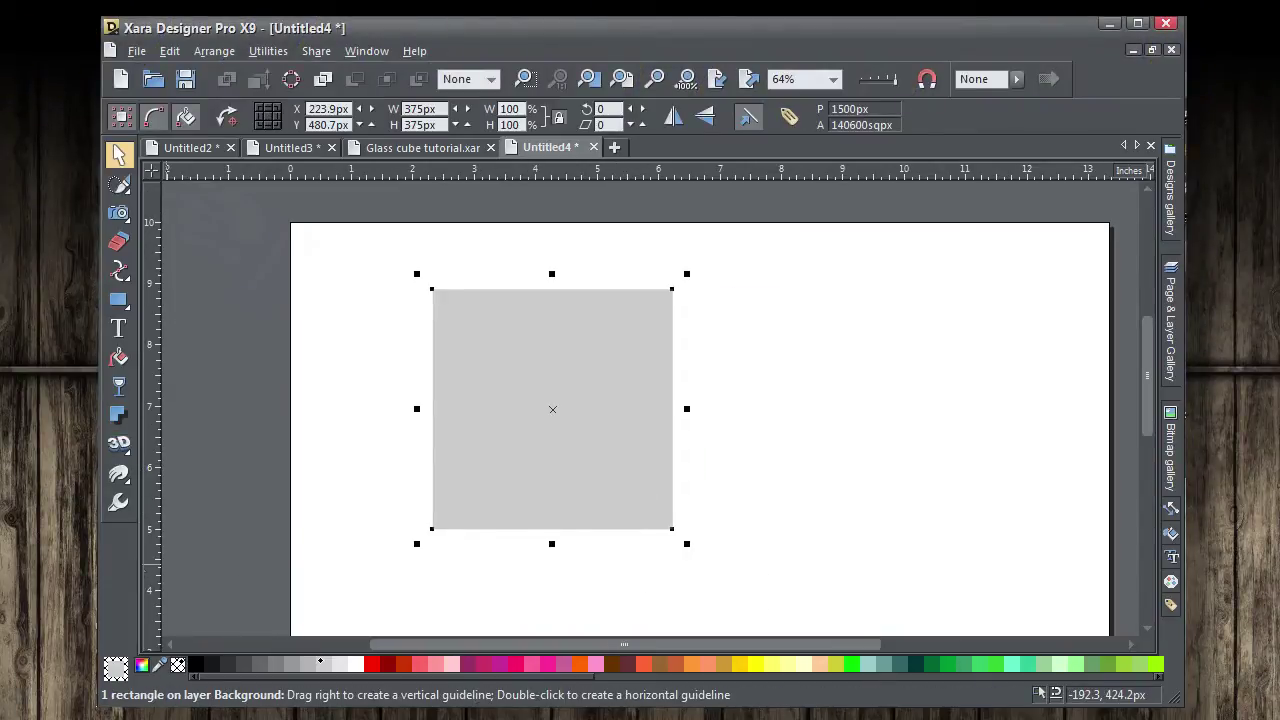
left_click(119, 443)
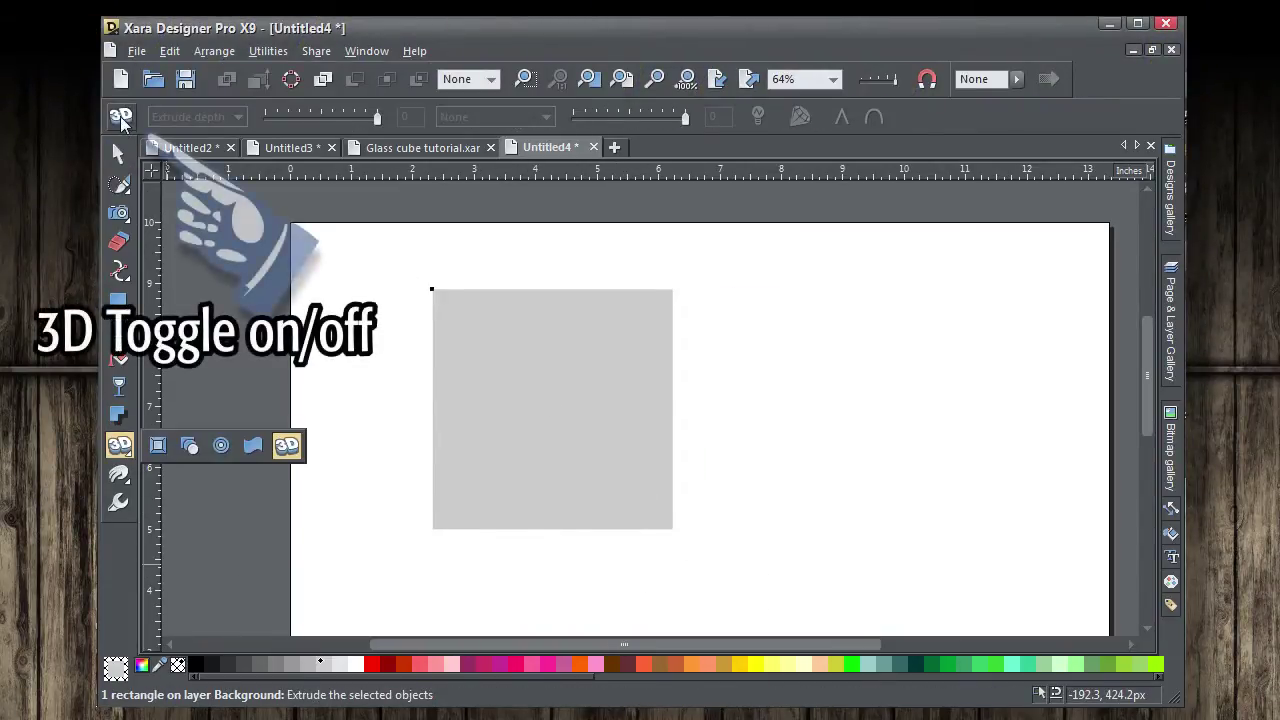
left_click(122, 114)
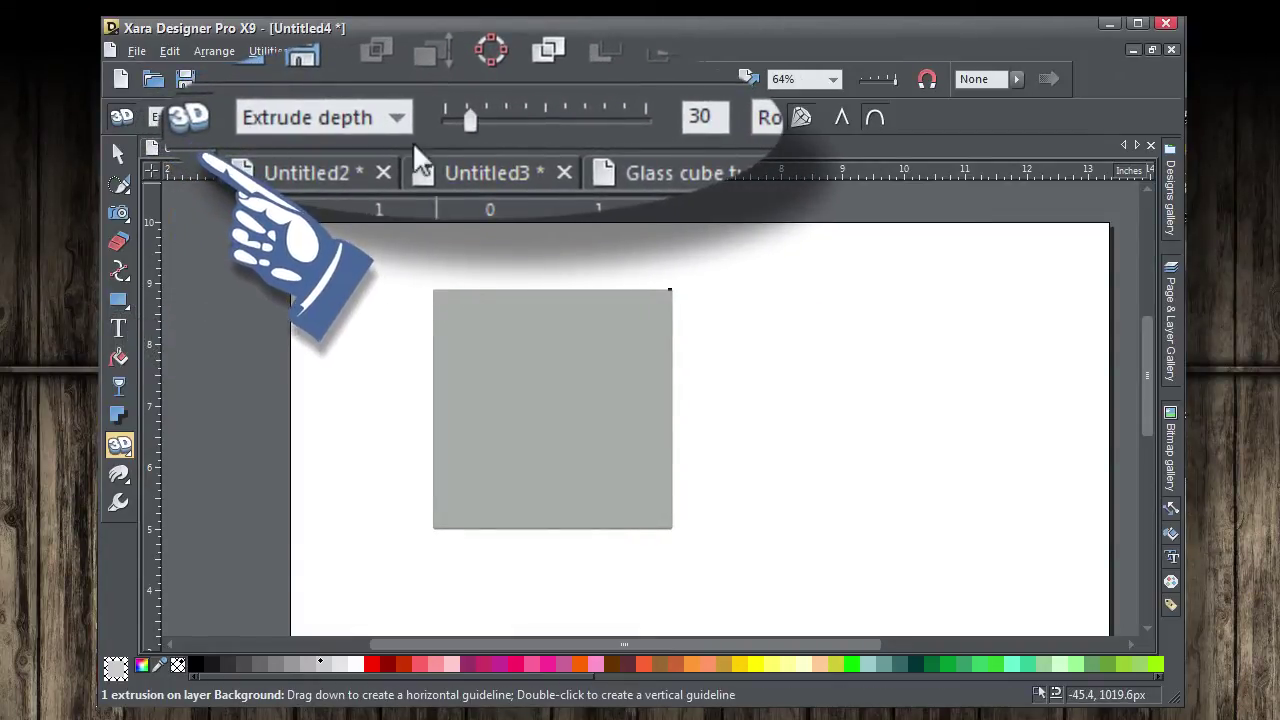
left_click(400, 109)
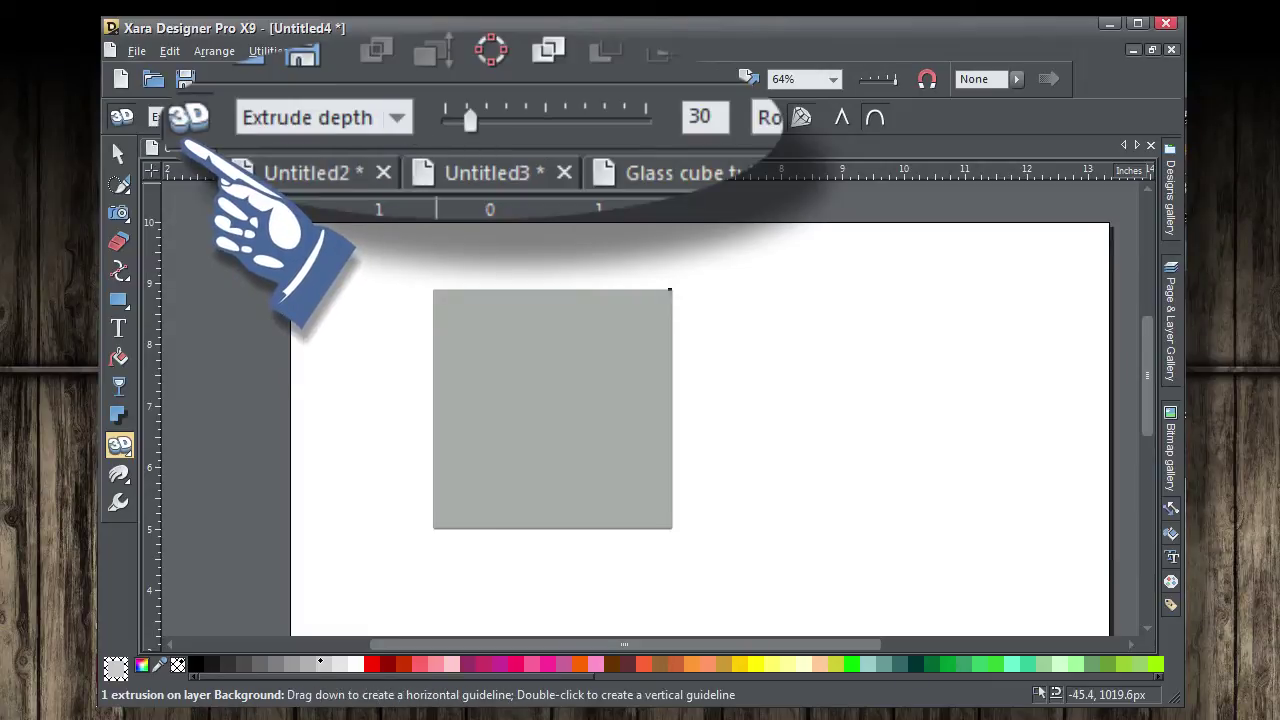
left_click_drag(473, 120, 527, 125)
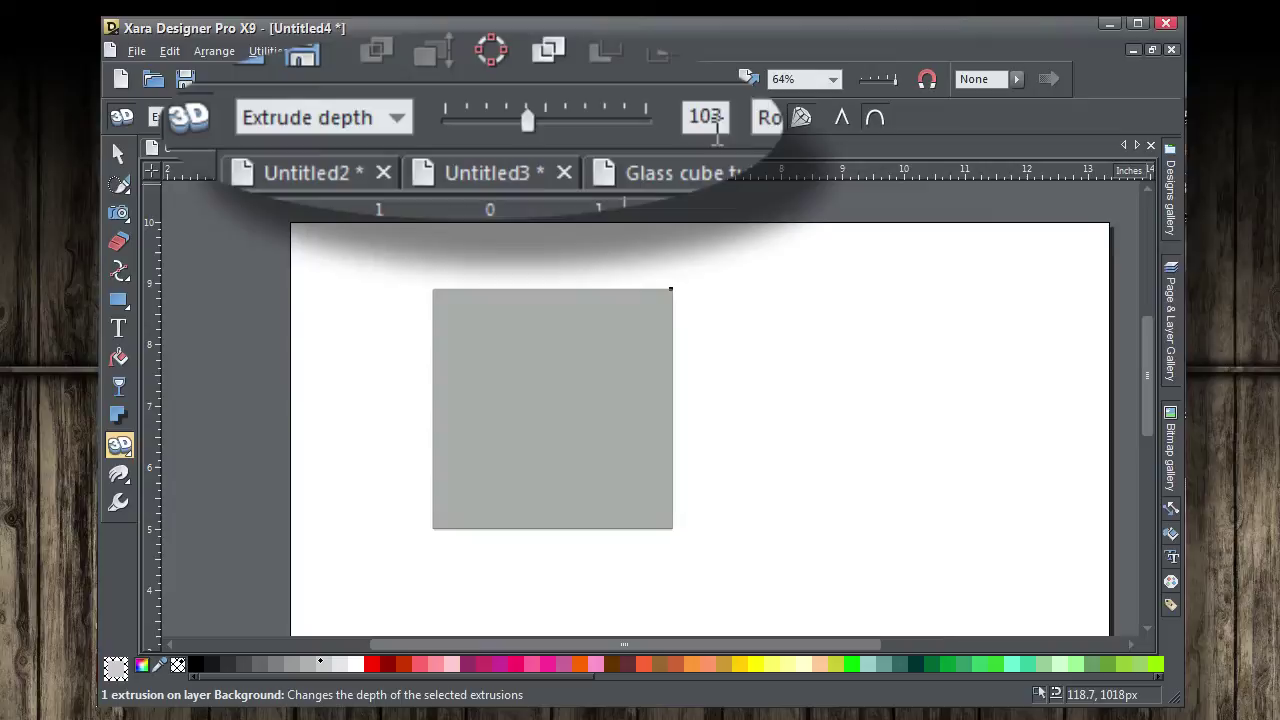
type("98")
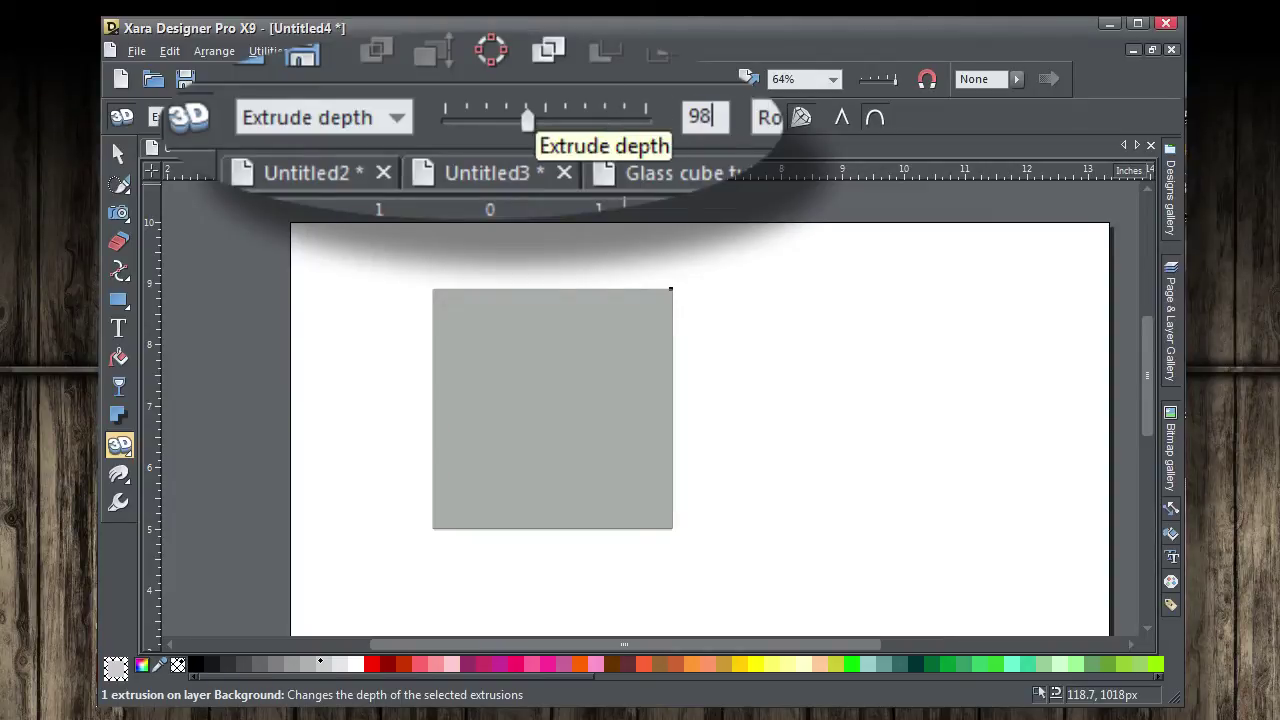
key("Return")
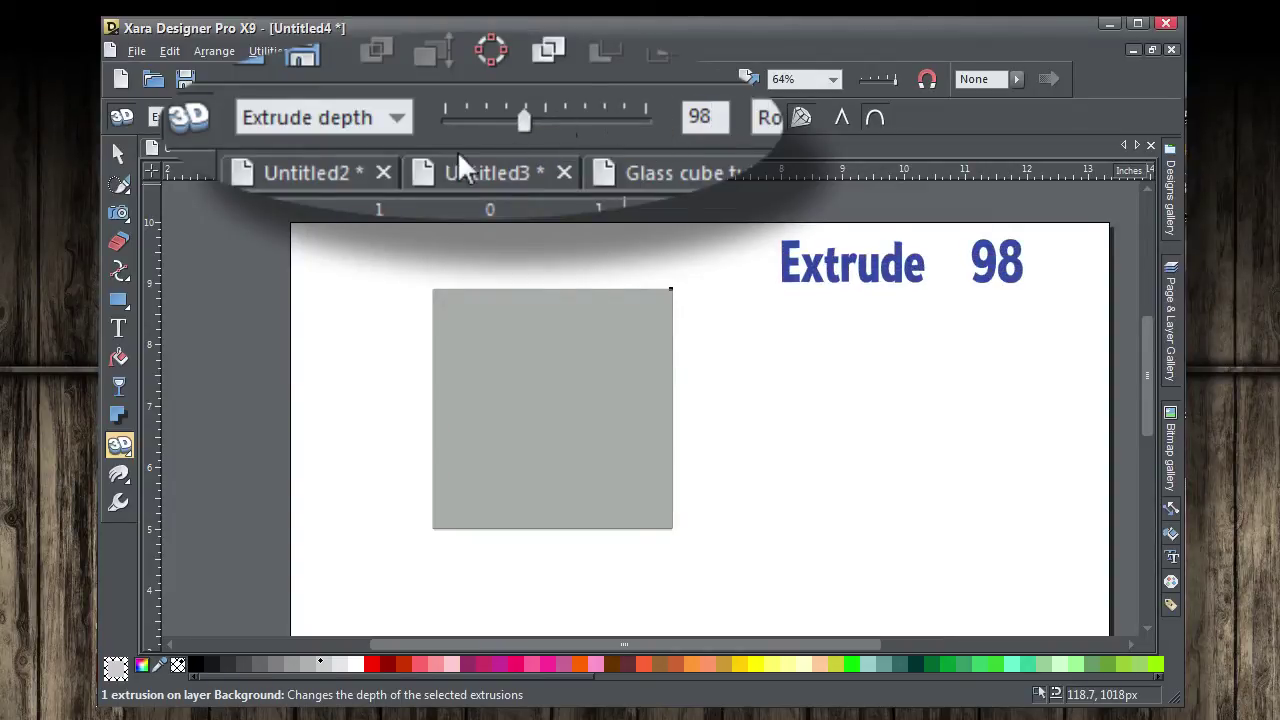
Set the cube's Angle 1 to -49 and Angle 2 to 39
left_click(401, 113)
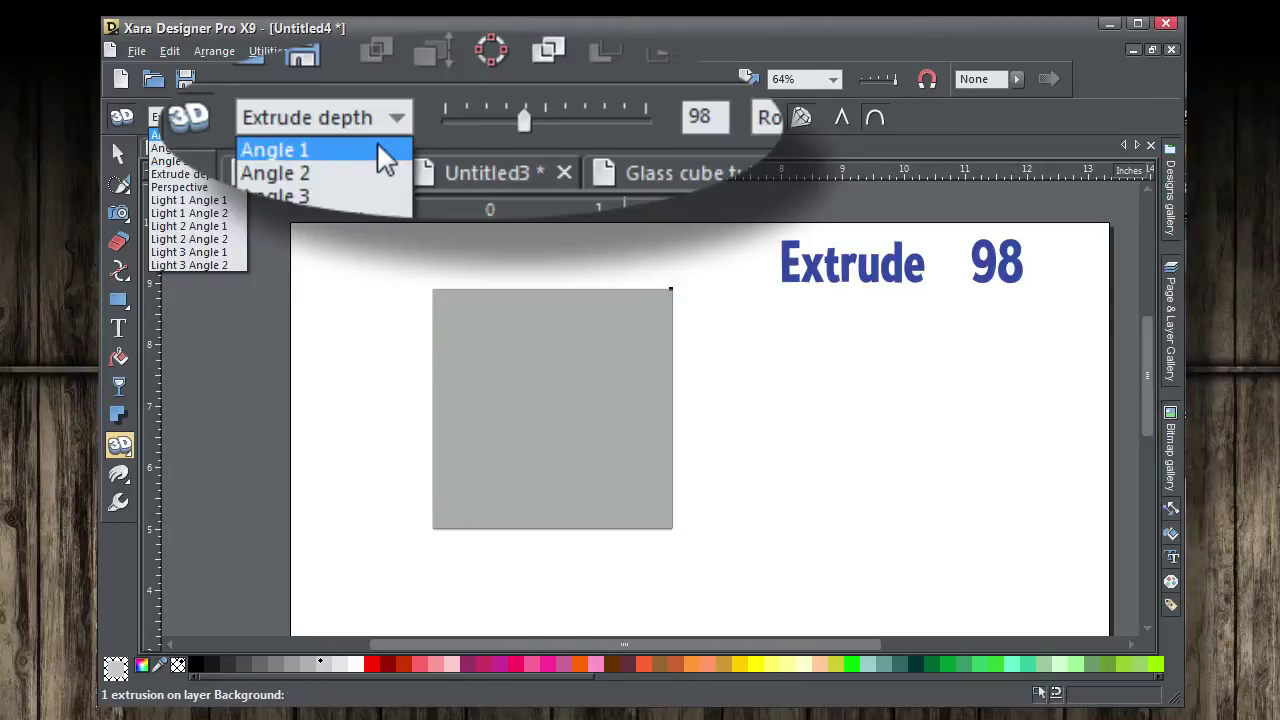
left_click(385, 152)
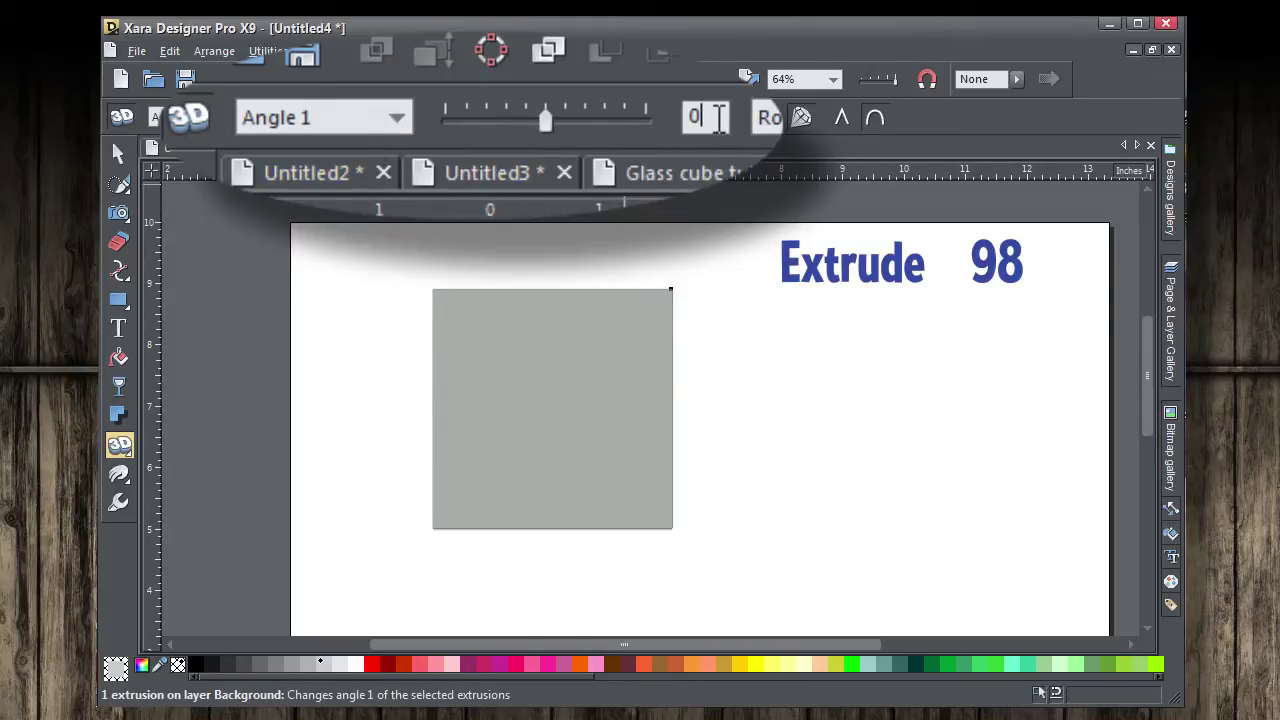
type("-")
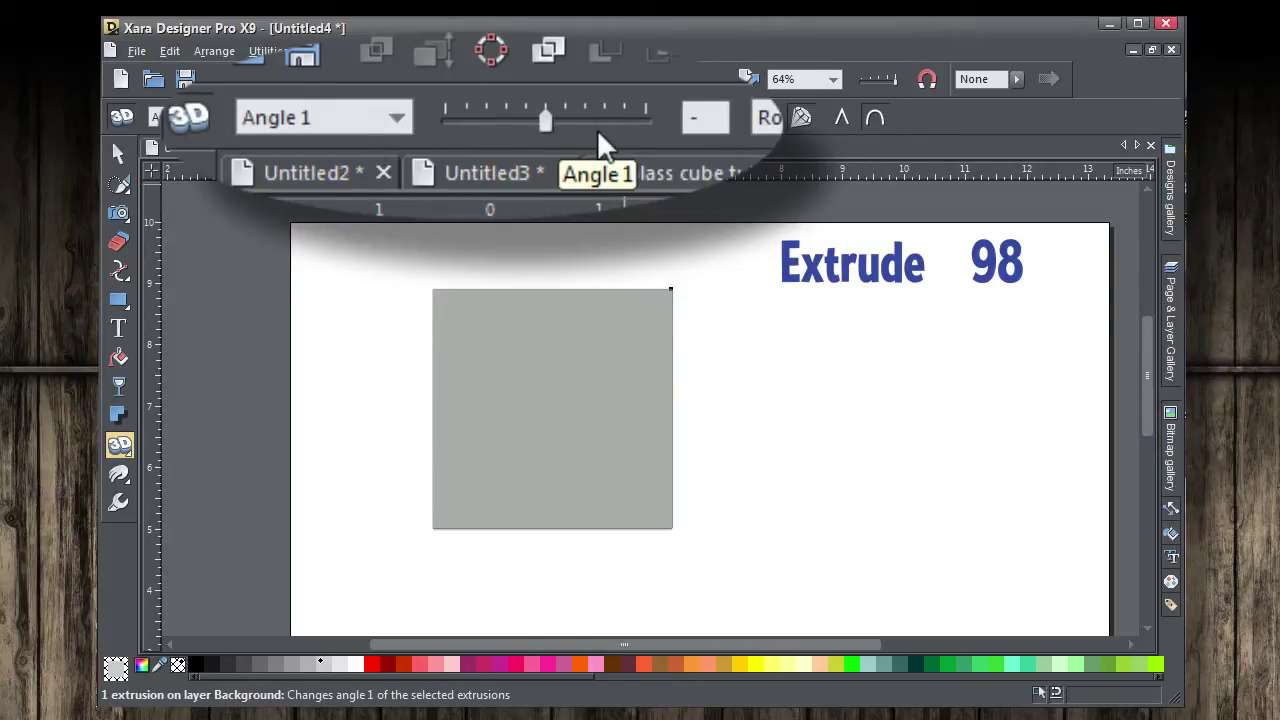
type("49")
key("Return")
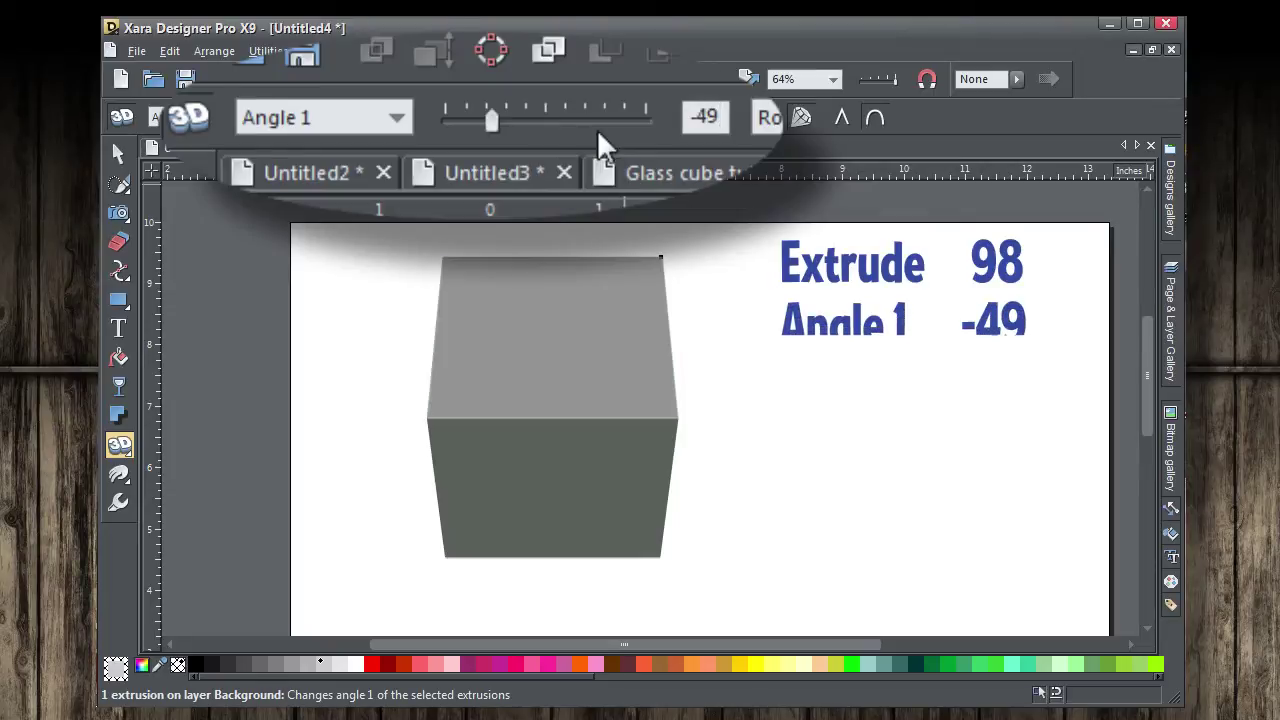
left_click(400, 116)
left_click(338, 176)
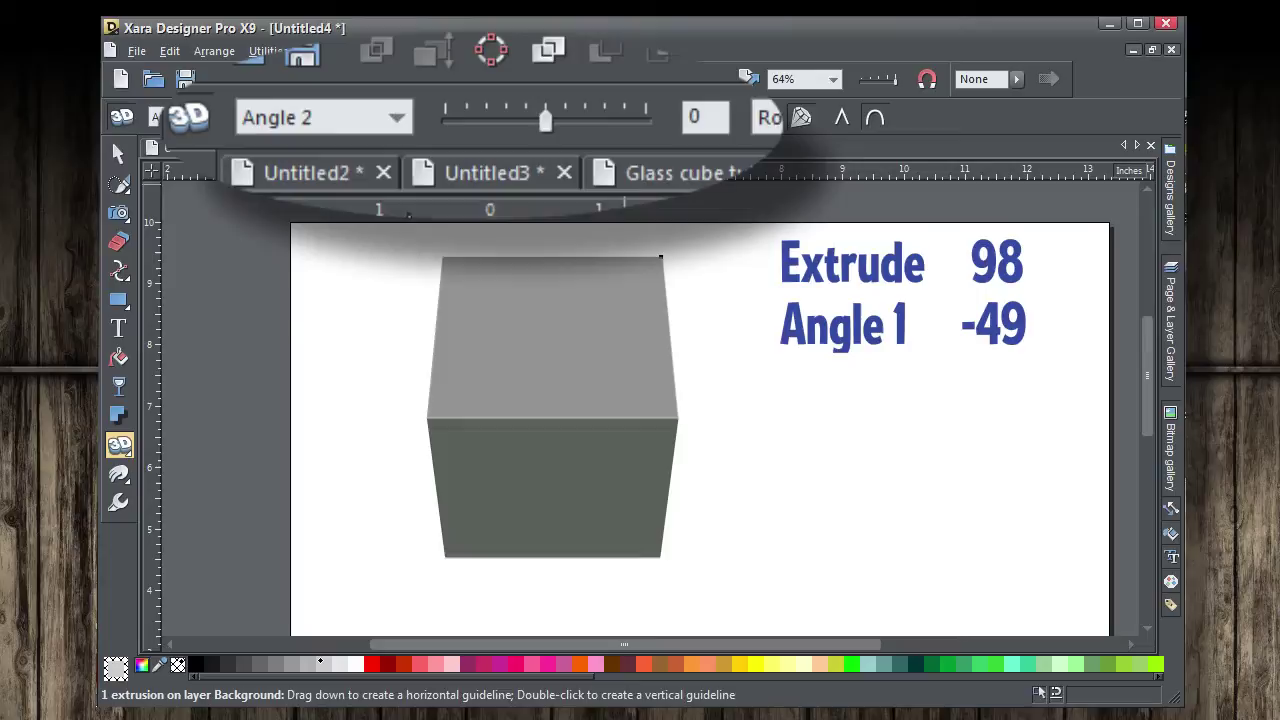
left_click_drag(543, 115, 569, 122)
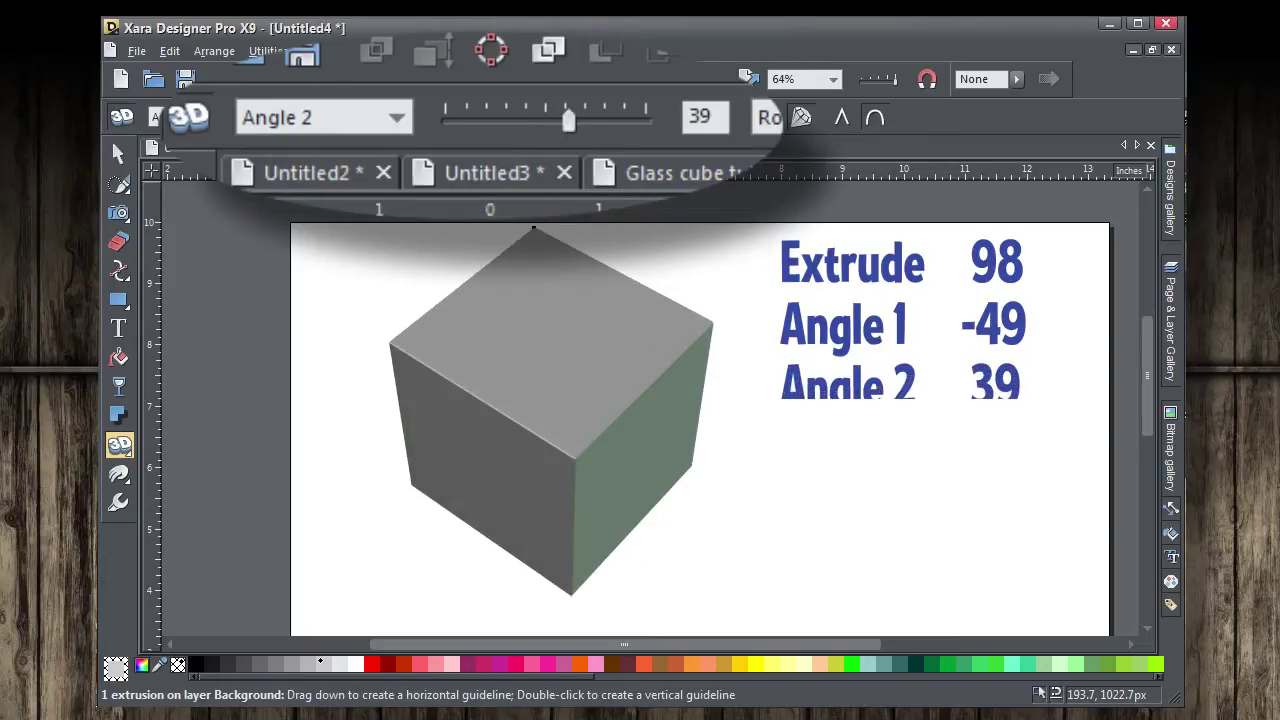
Set Angle 3 to 10 and raise the perspective to 57
left_click(395, 117)
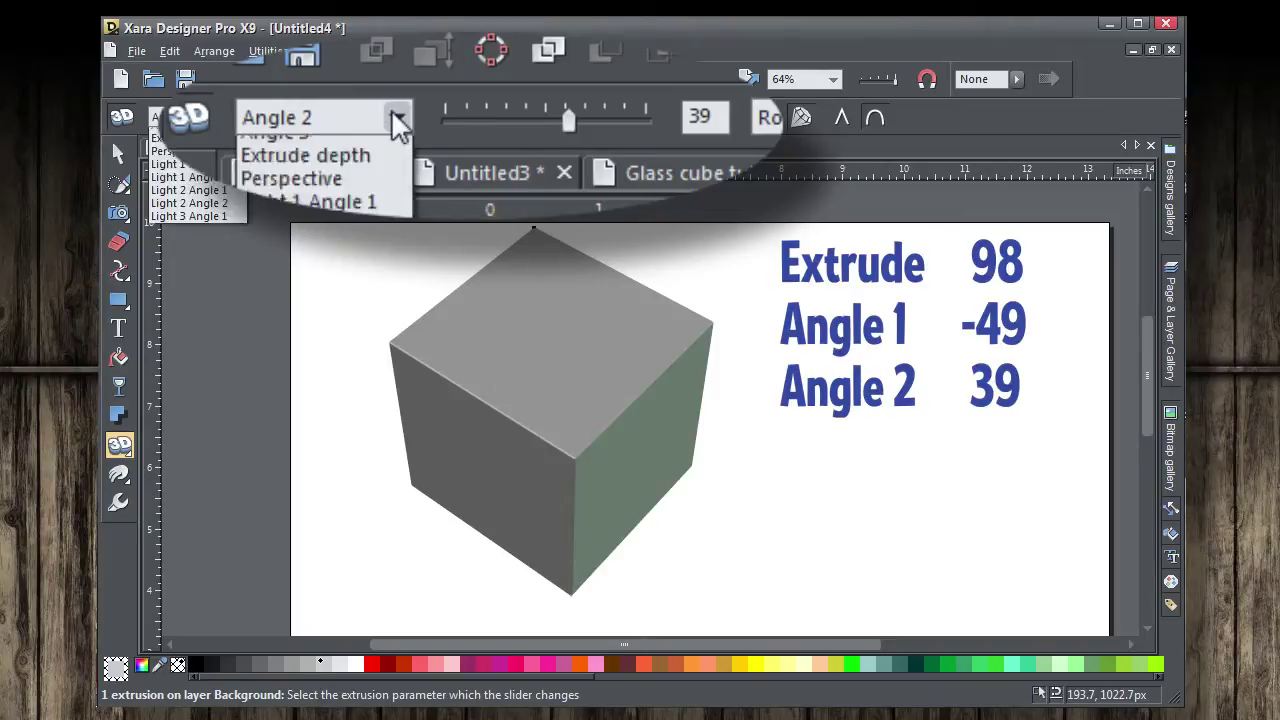
left_click(340, 198)
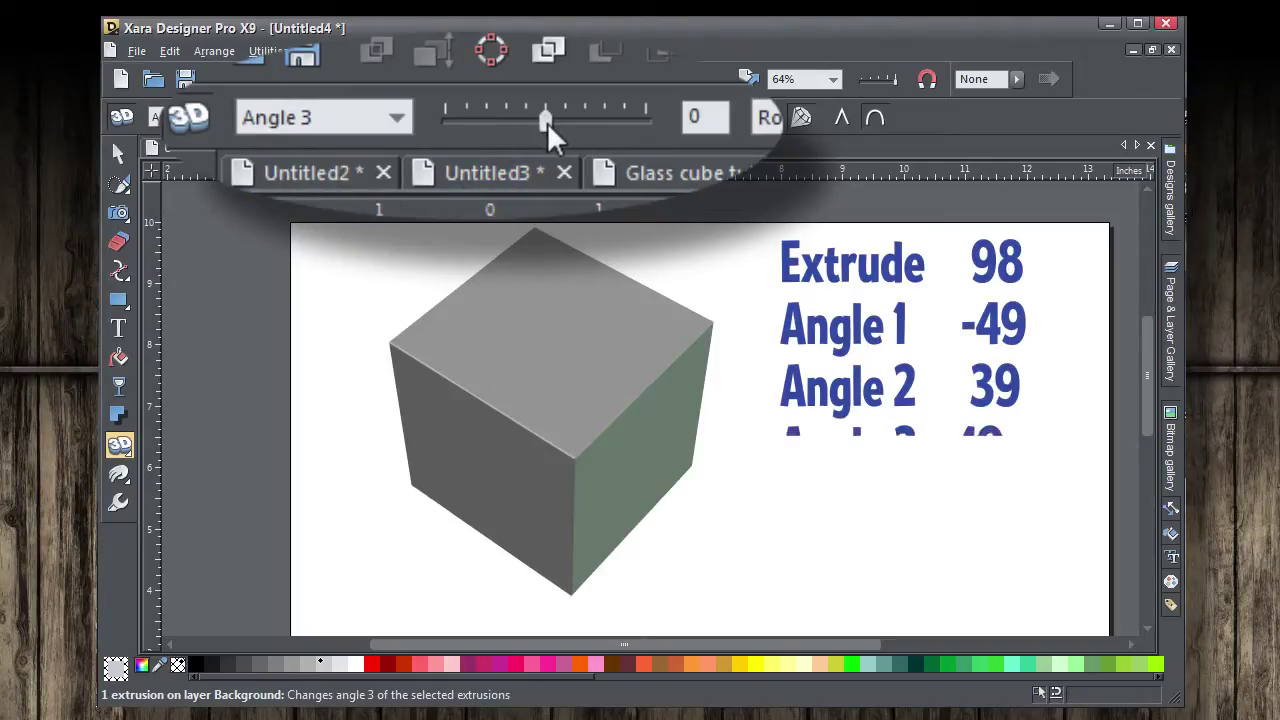
left_click_drag(547, 124, 552, 127)
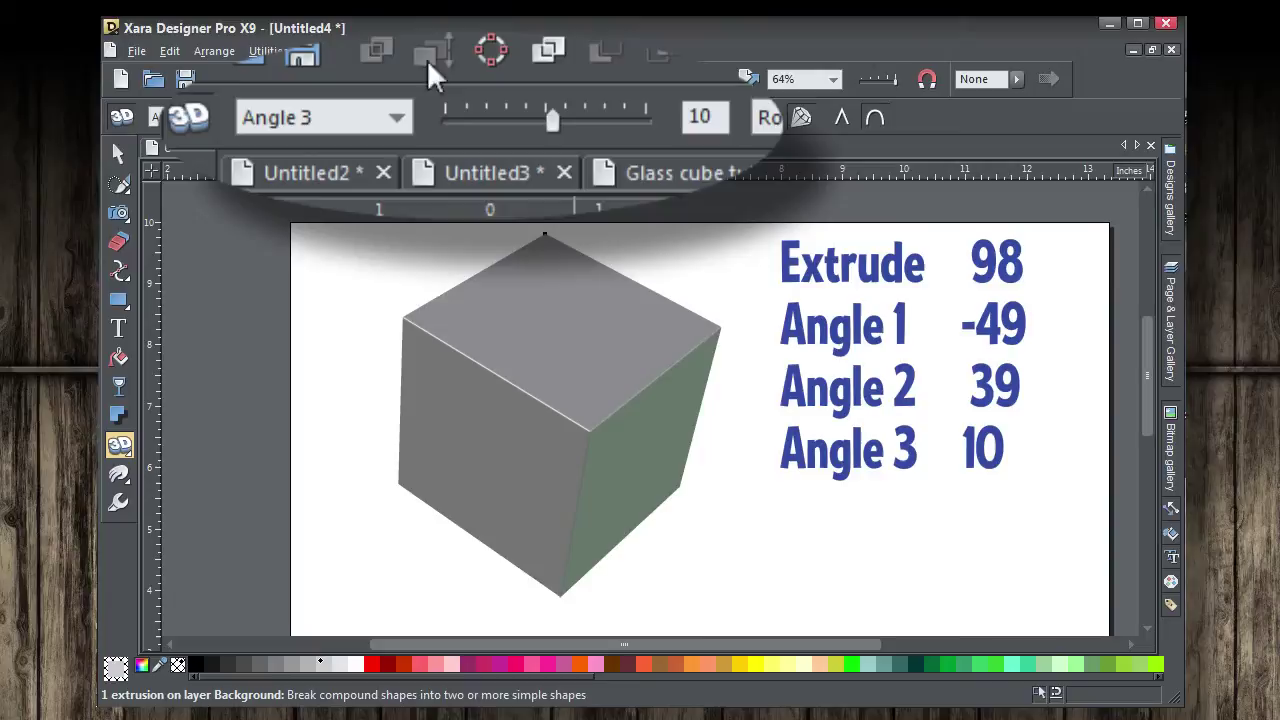
left_click(398, 117)
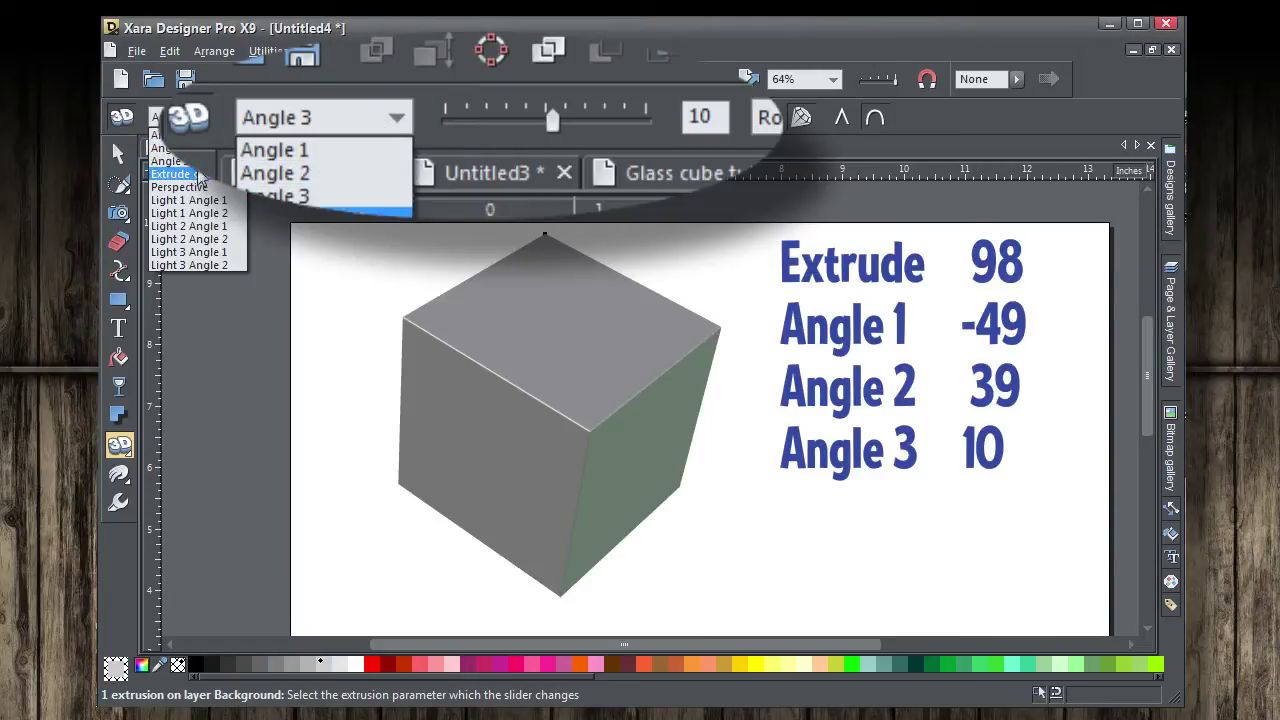
left_click(214, 195)
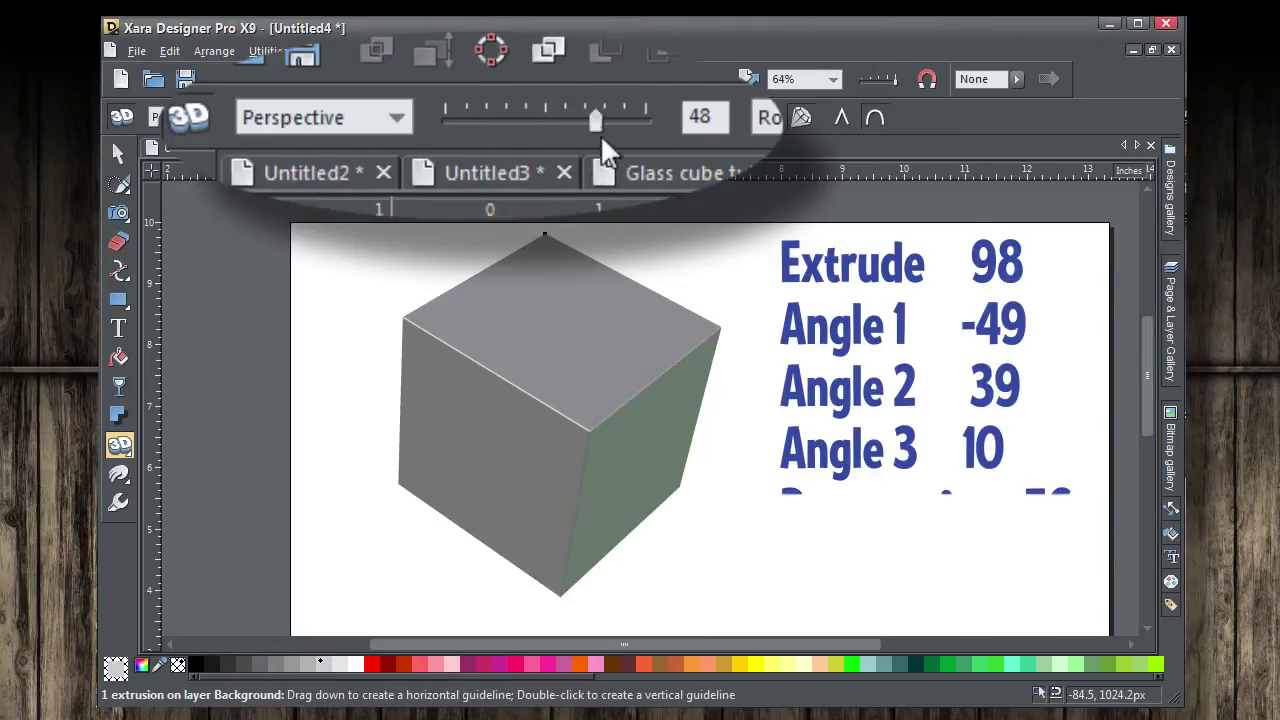
left_click_drag(599, 113, 624, 147)
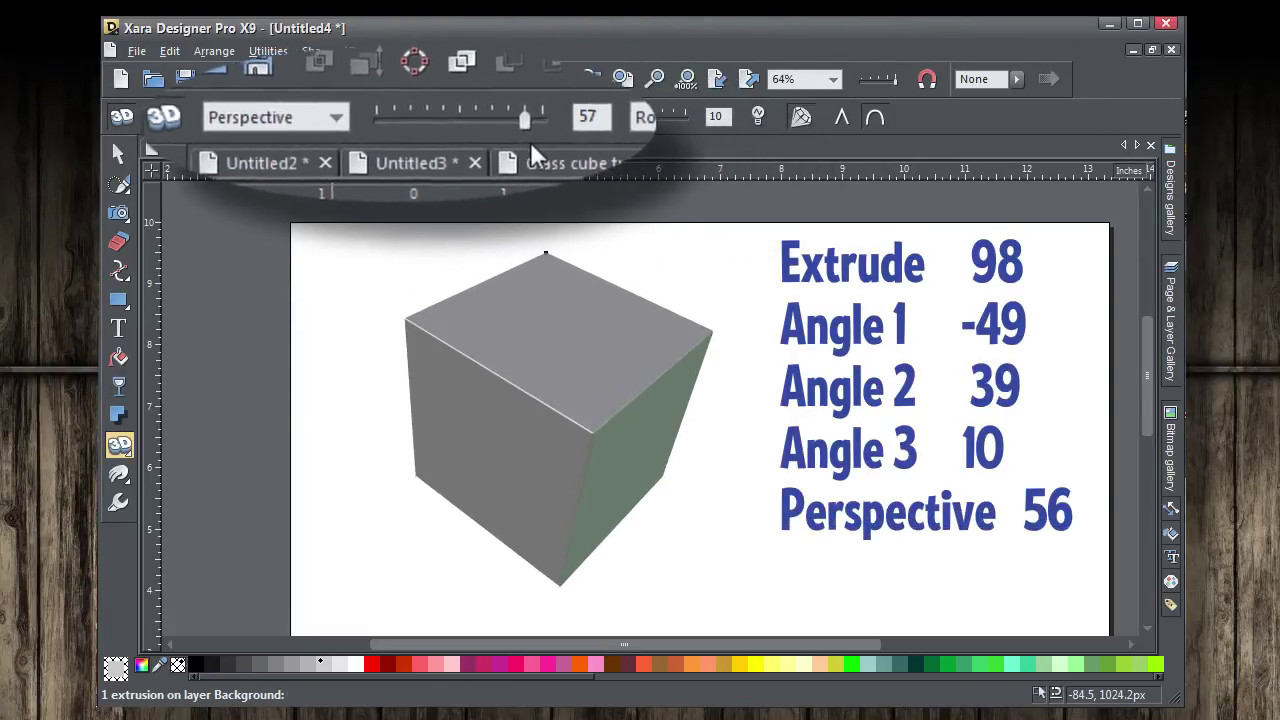
Nudge the cube slightly right and down, rotate it 7.5° counter-clockwise, then deselect
left_click(118, 154)
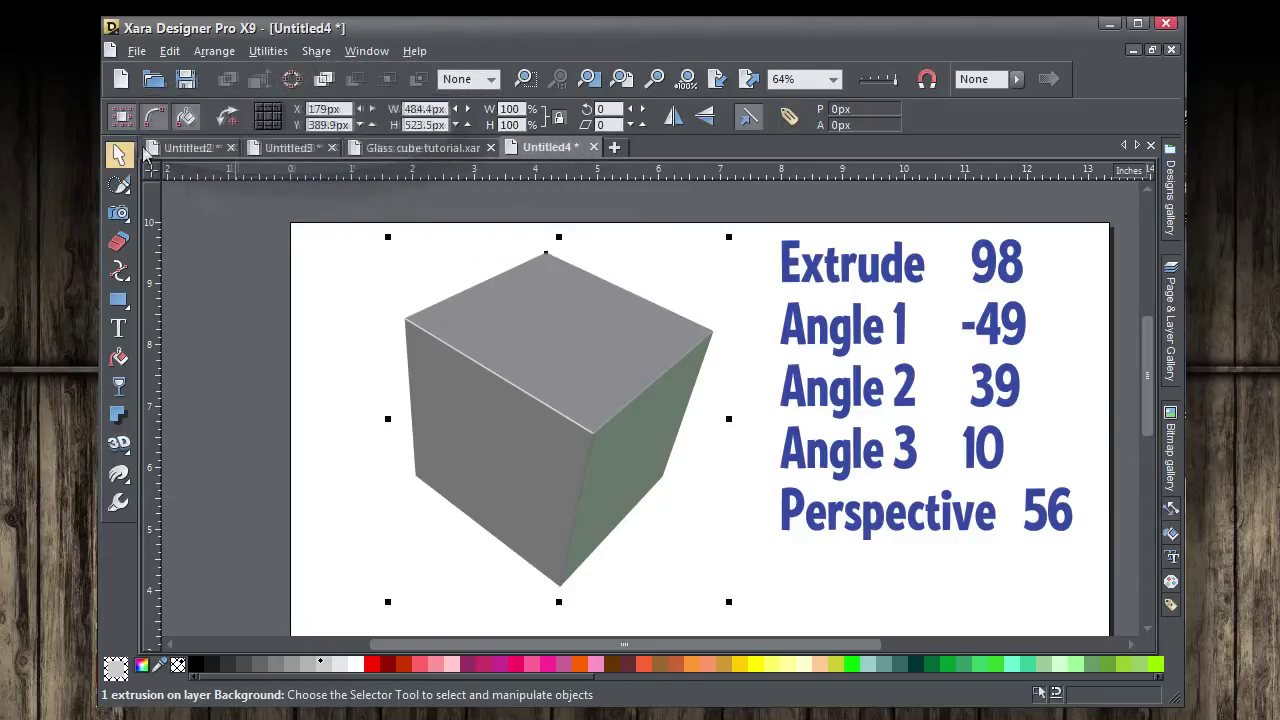
left_click(715, 400)
left_click_drag(592, 377, 597, 378)
left_click(597, 352)
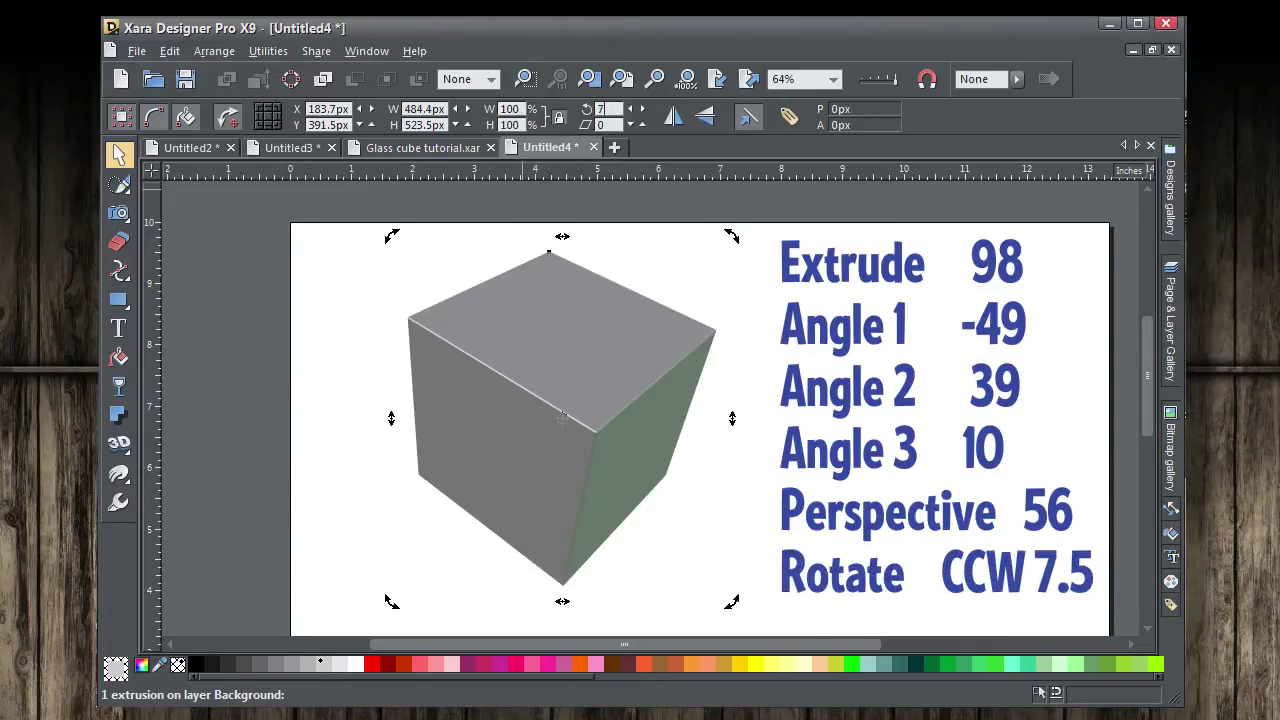
key("ctrl+z")
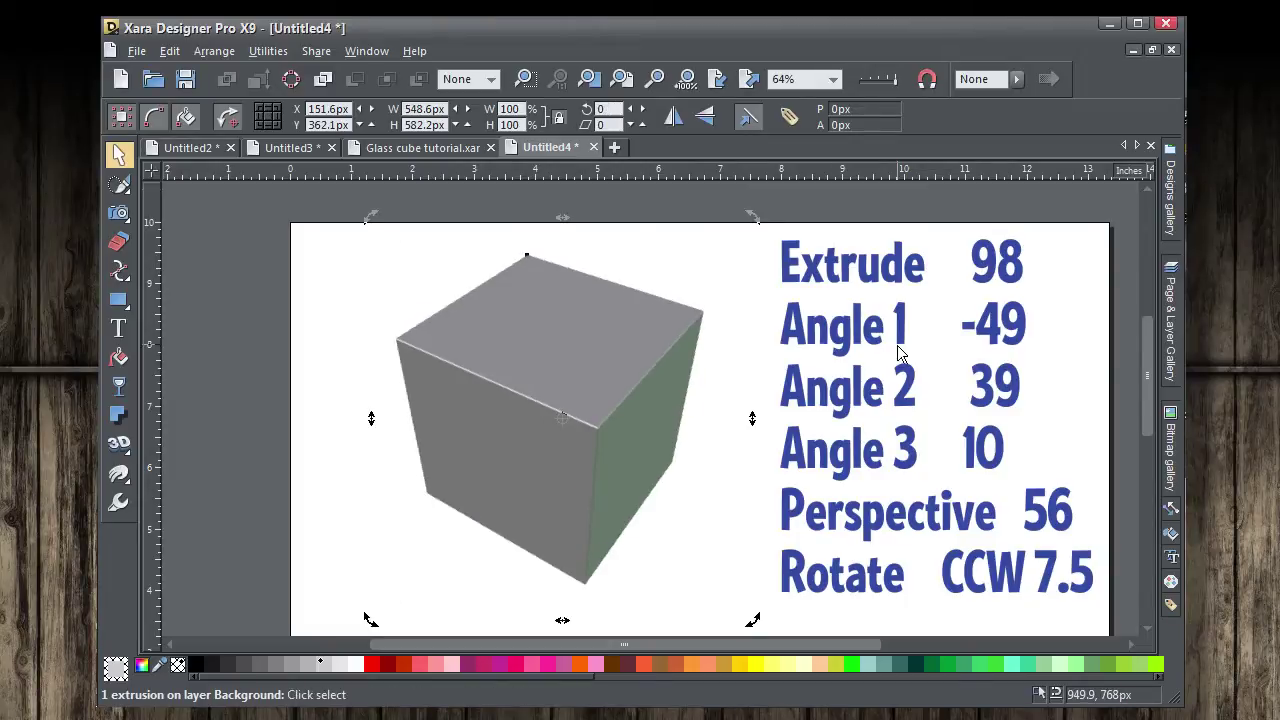
key("Escape")
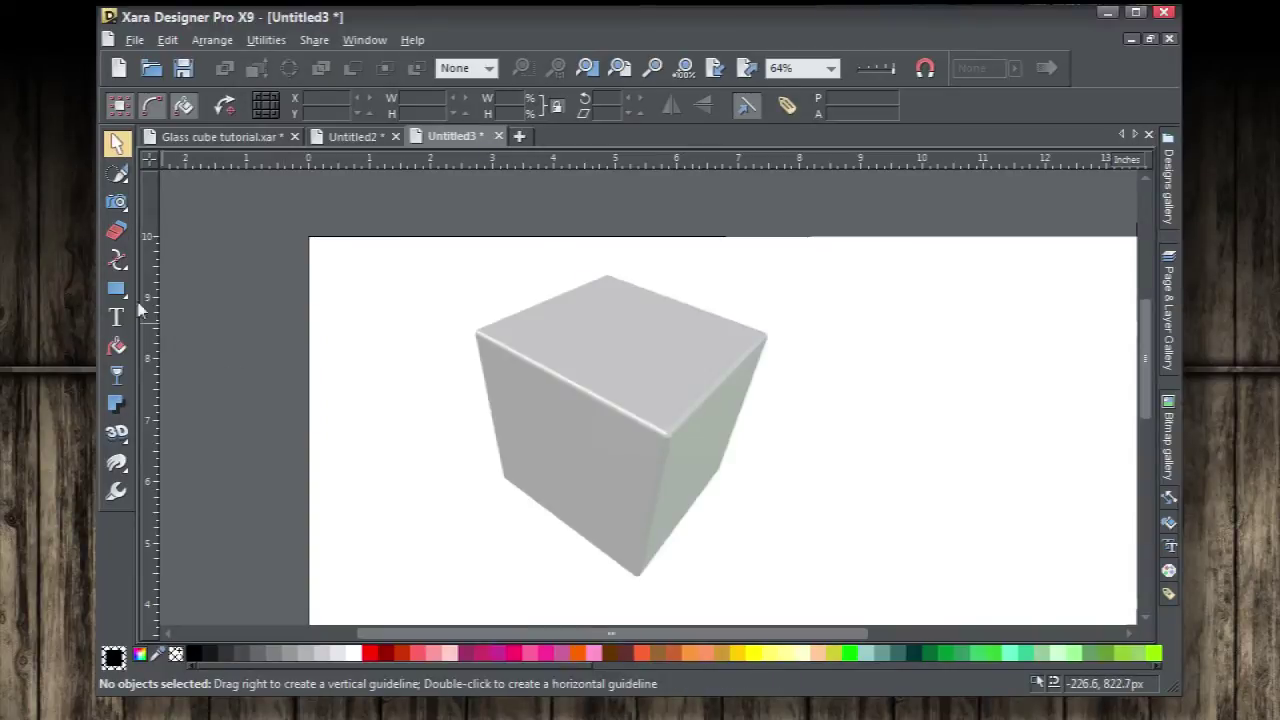
Draw a red 4px line from the cube's top corner down to its inner corner
left_click(117, 260)
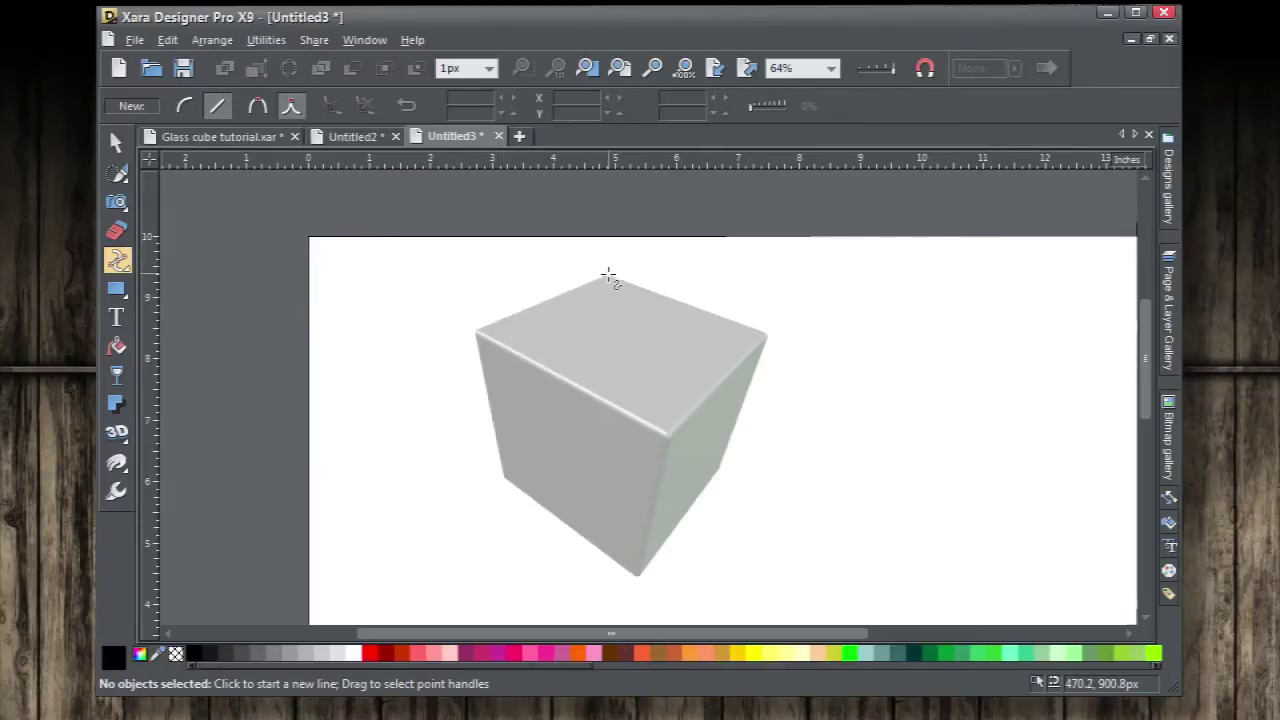
left_click(608, 276)
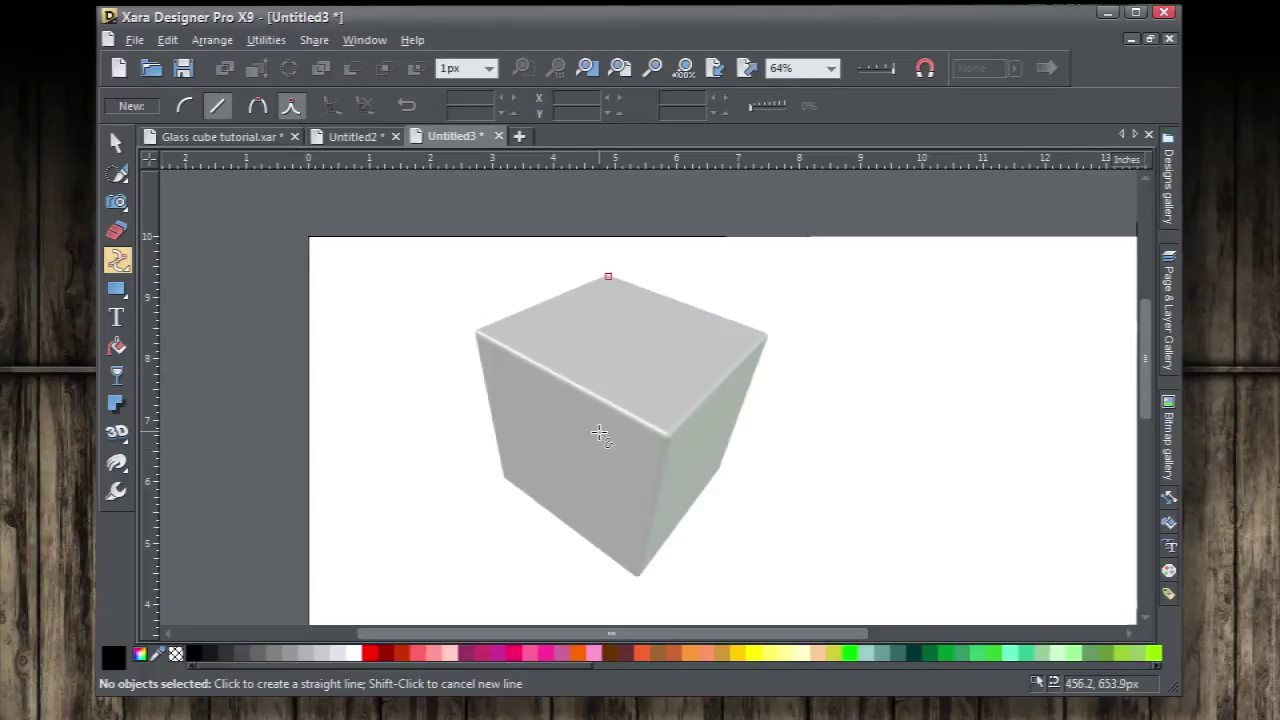
left_click(600, 432)
left_click_drag(600, 432, 613, 445)
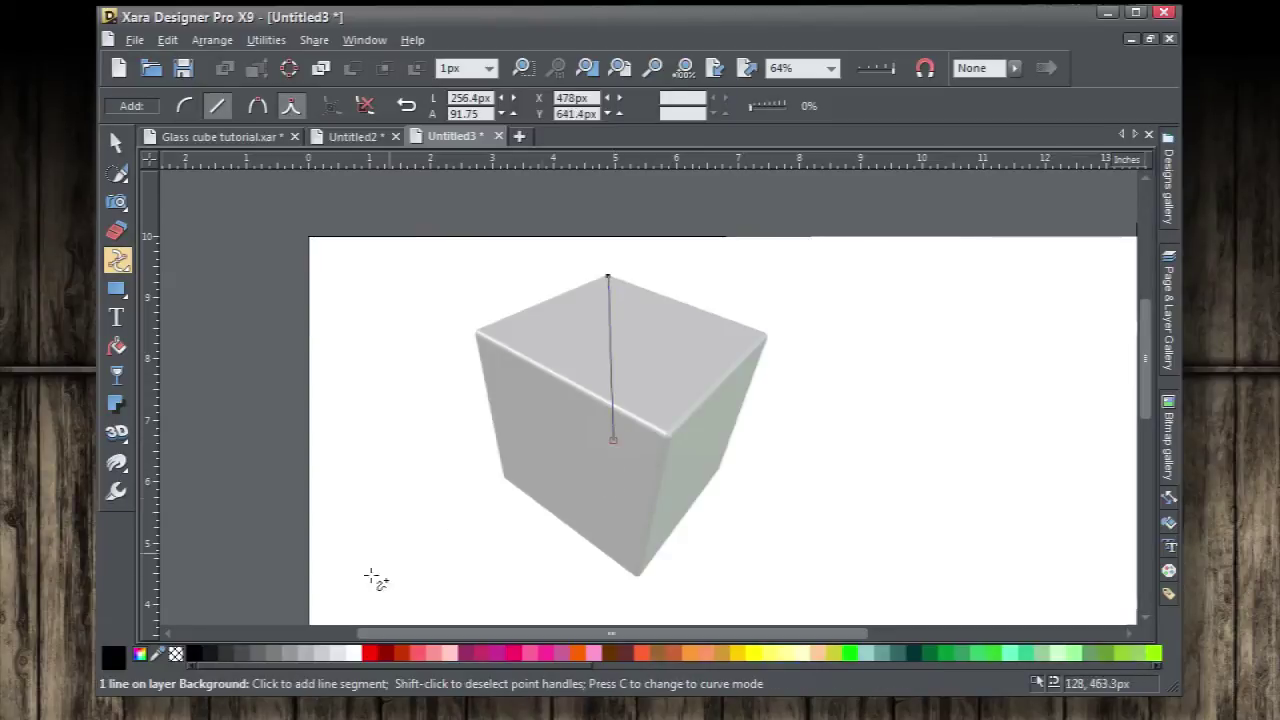
left_click(373, 653)
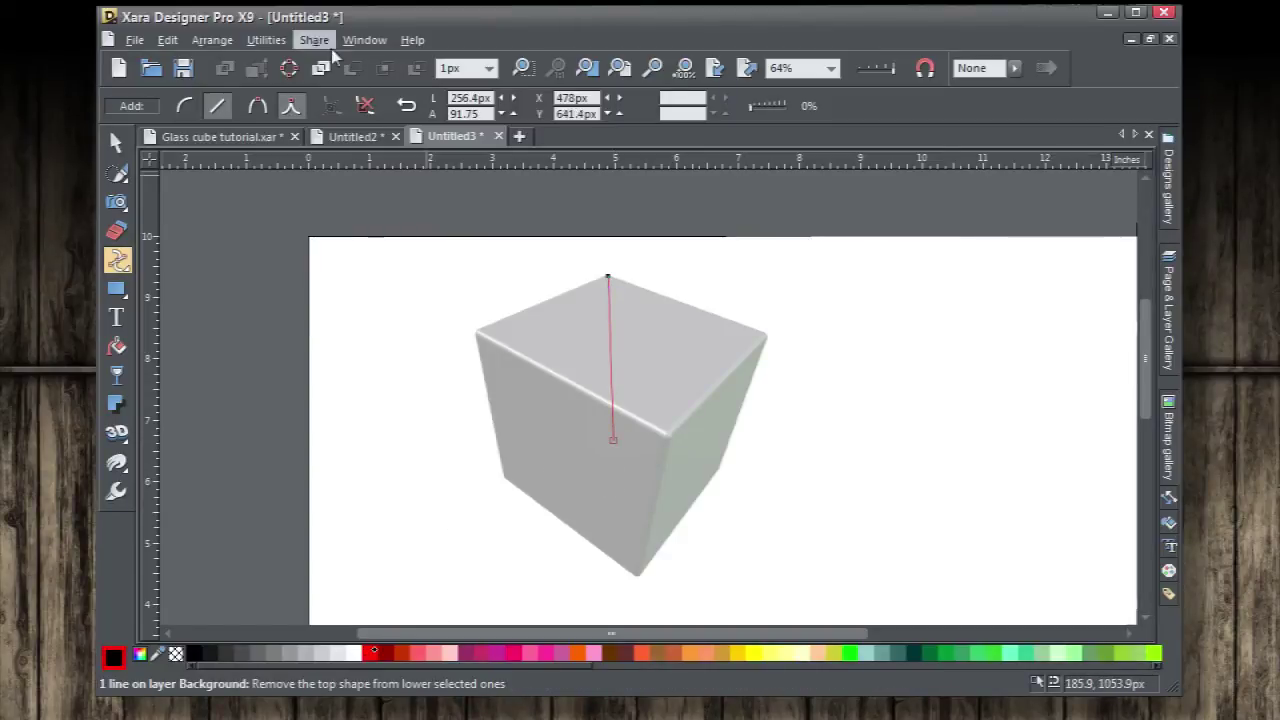
left_click(489, 68)
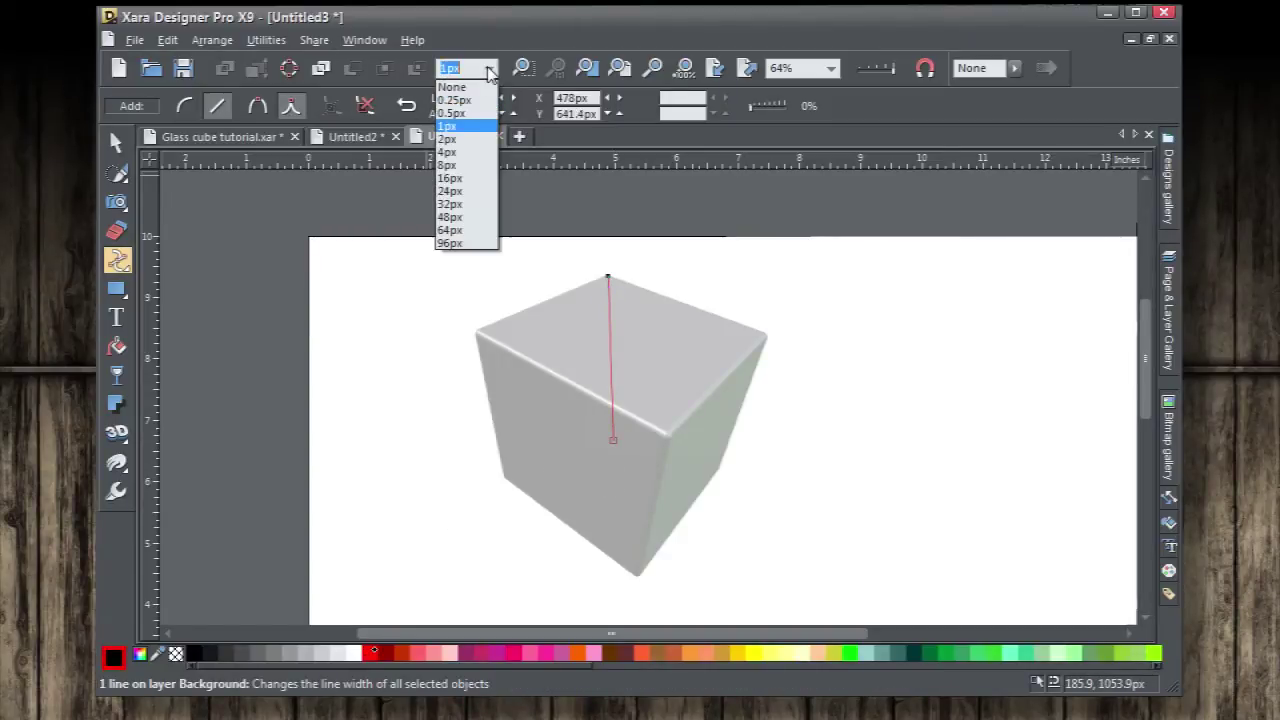
left_click(449, 152)
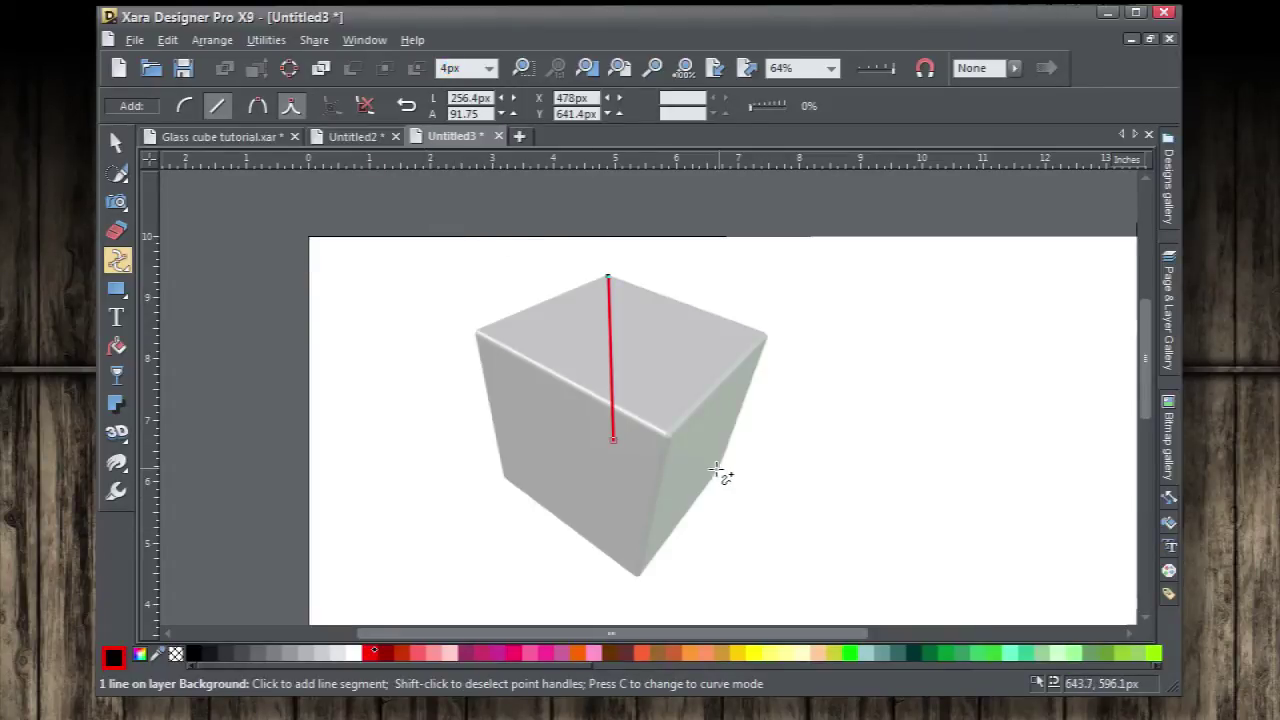
Close the path into the top-right face outline with no fill and a 2px red outline
left_click(712, 468)
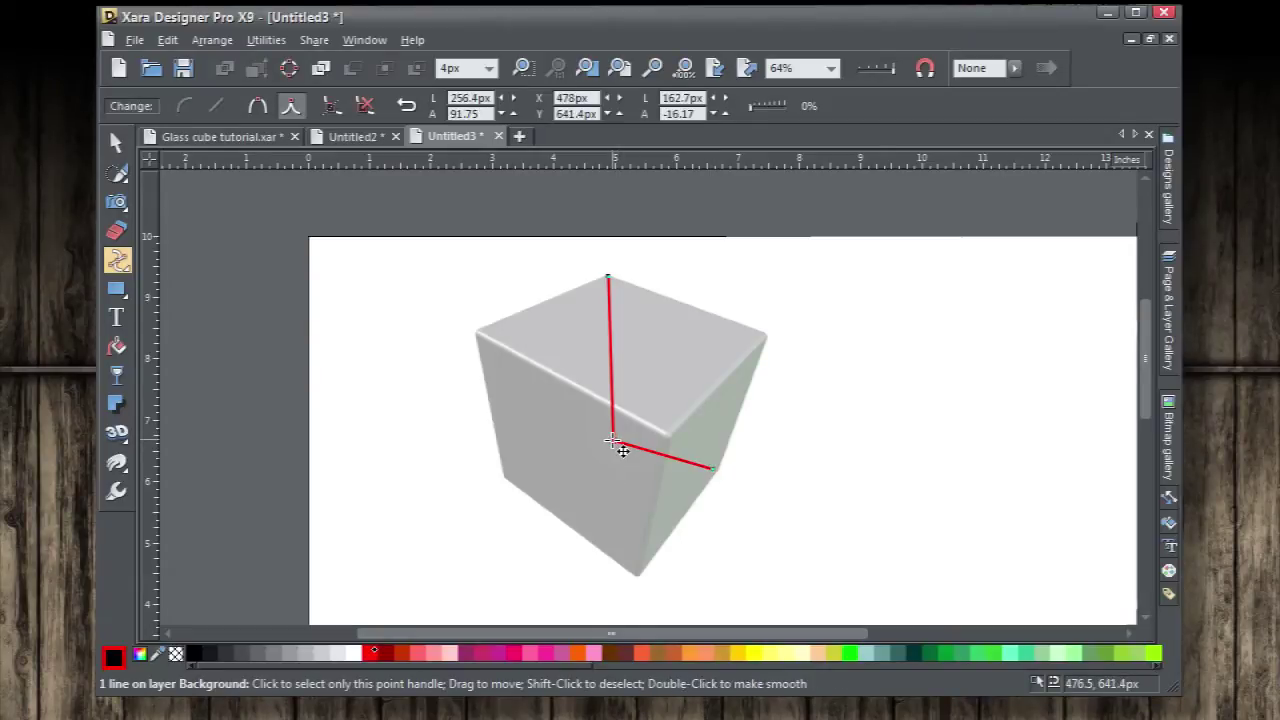
left_click_drag(620, 449, 609, 430)
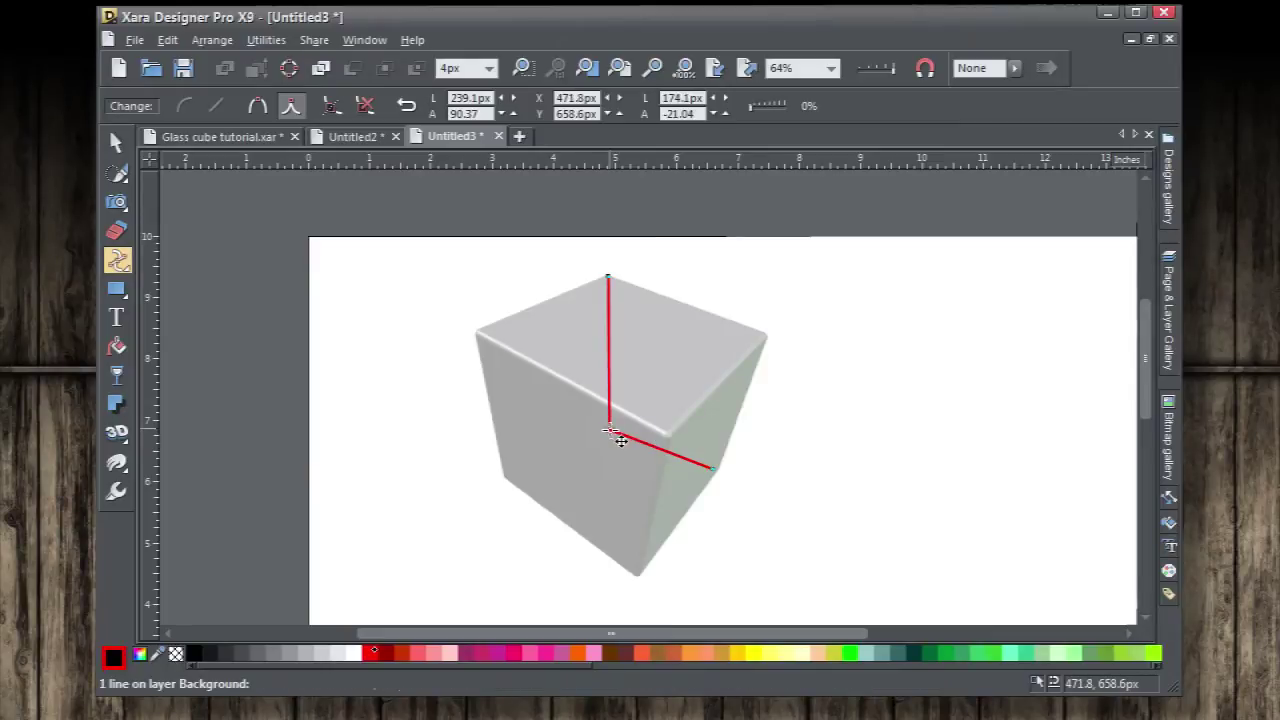
left_click(713, 470)
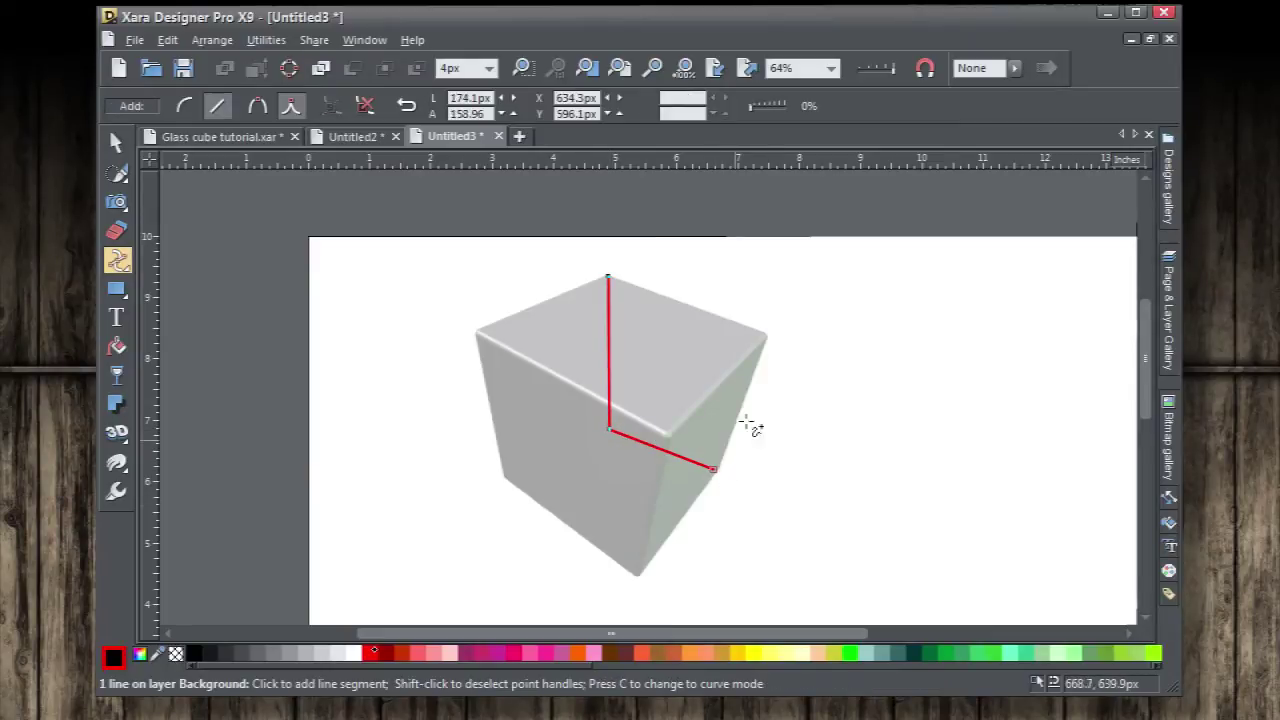
left_click(764, 336)
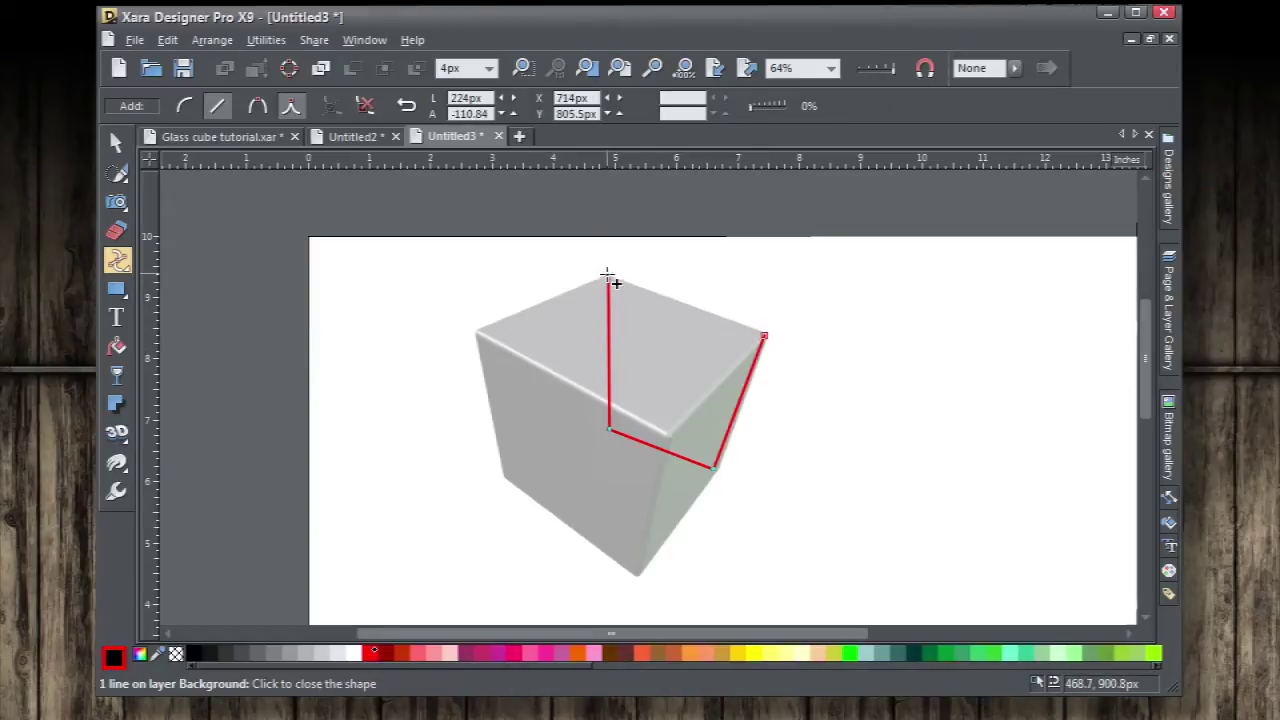
left_click(608, 278)
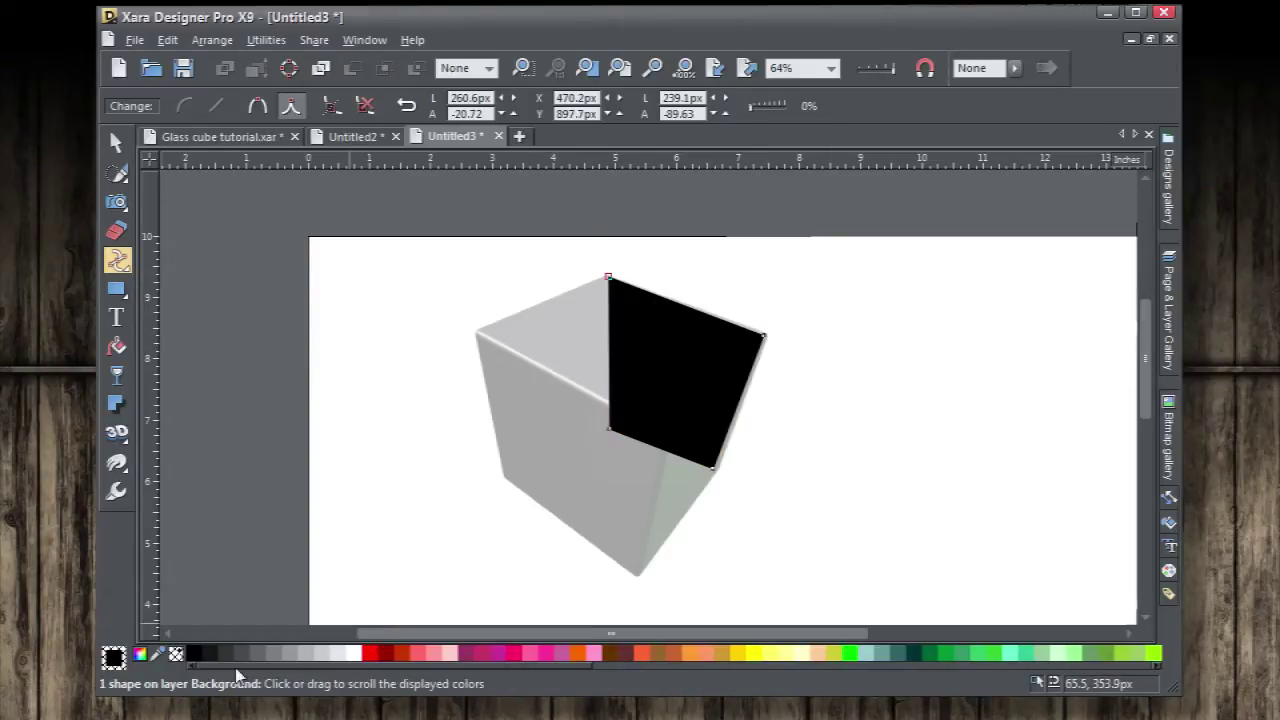
left_click(176, 654)
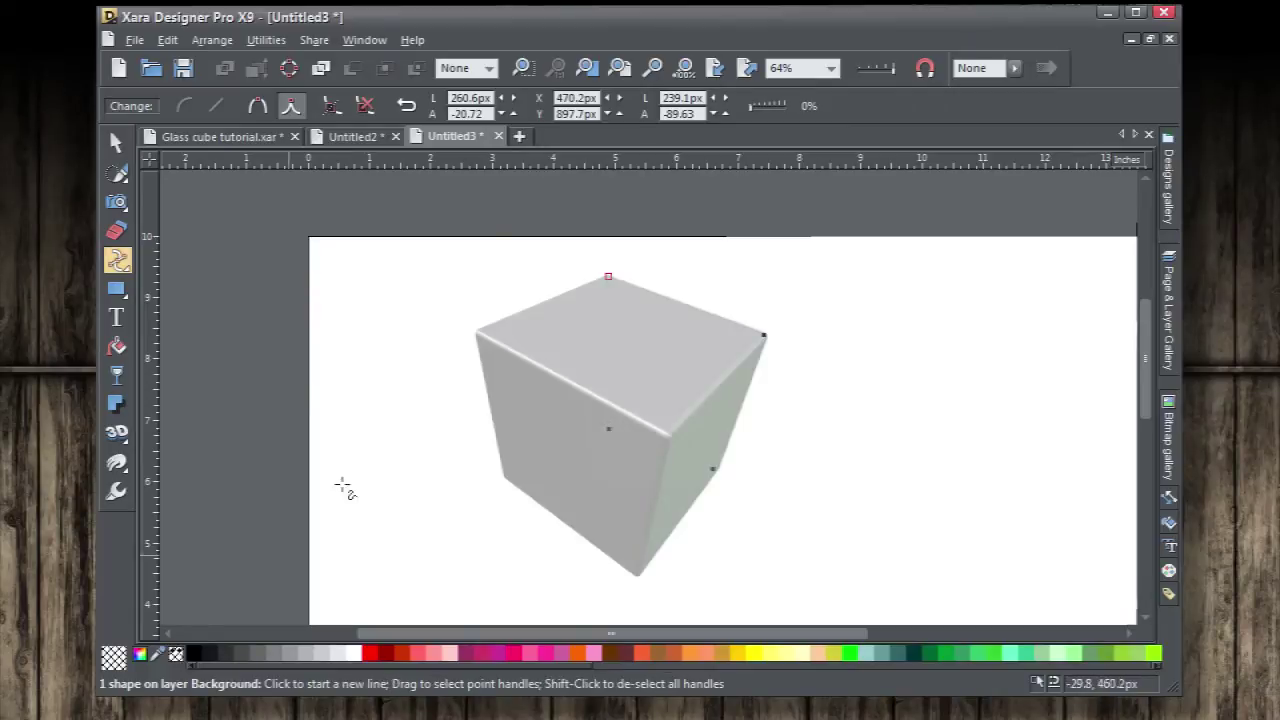
left_click(491, 68)
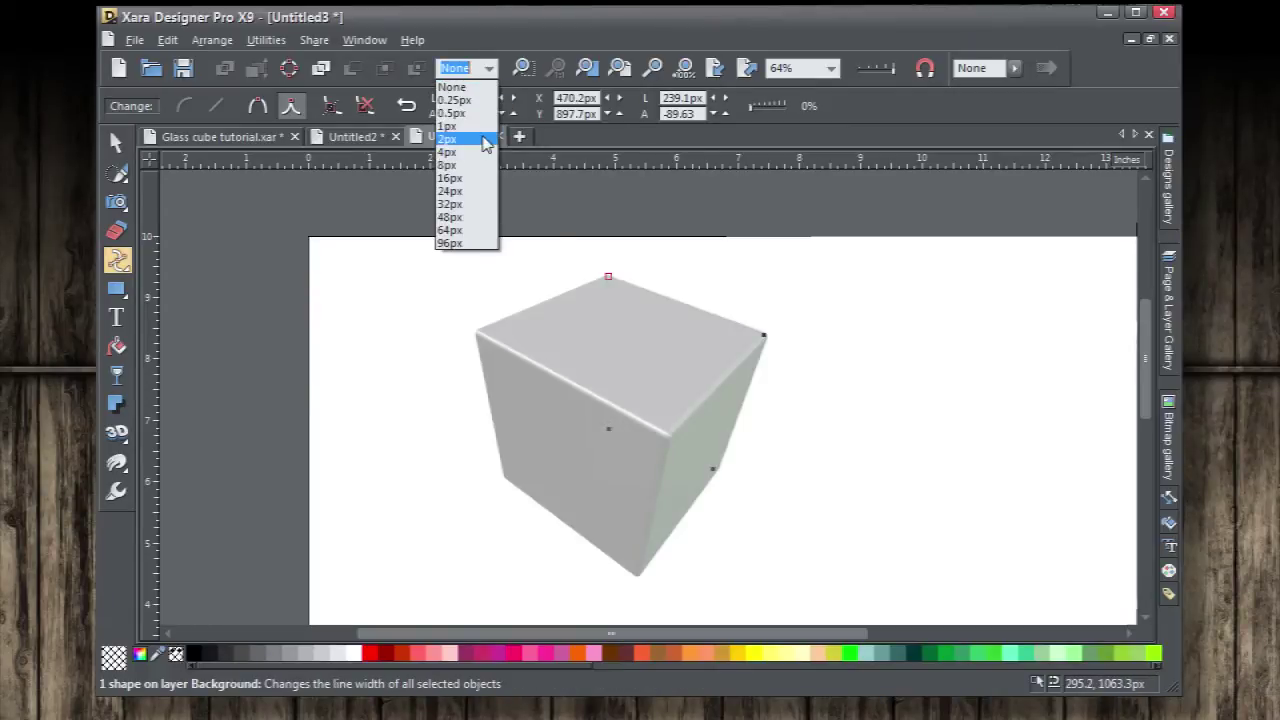
left_click(480, 136)
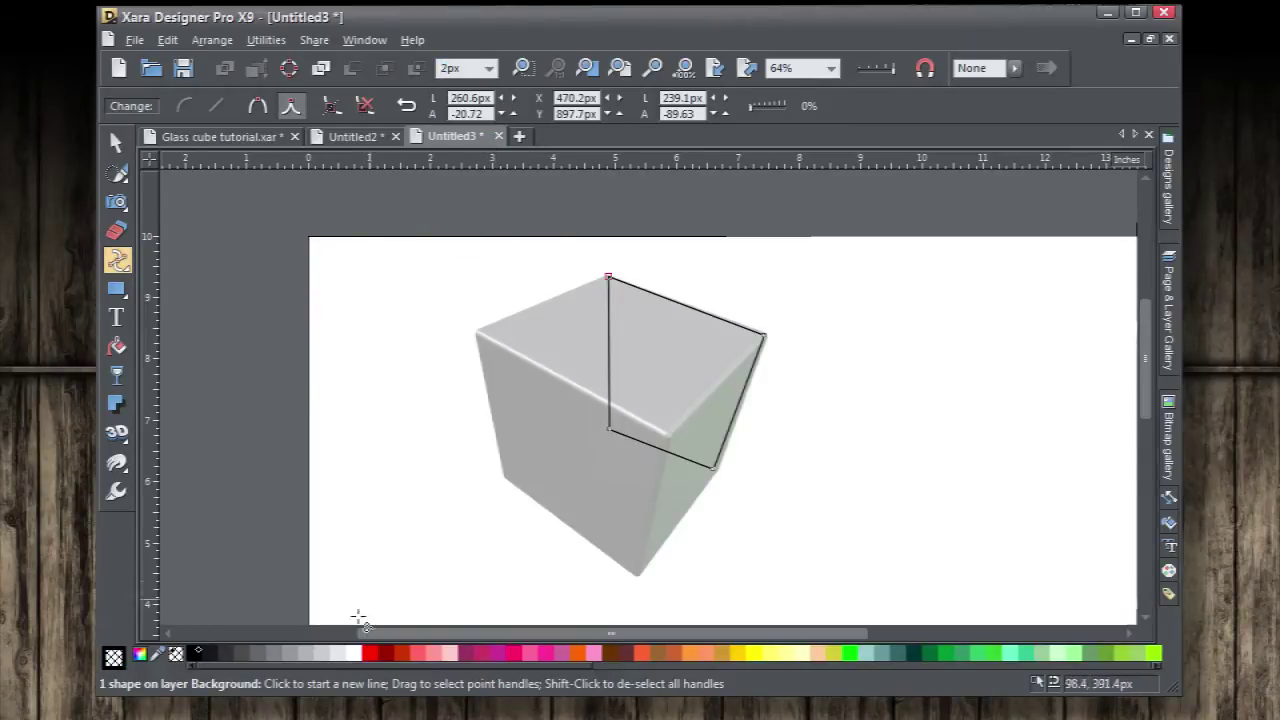
left_click(370, 654, "shift")
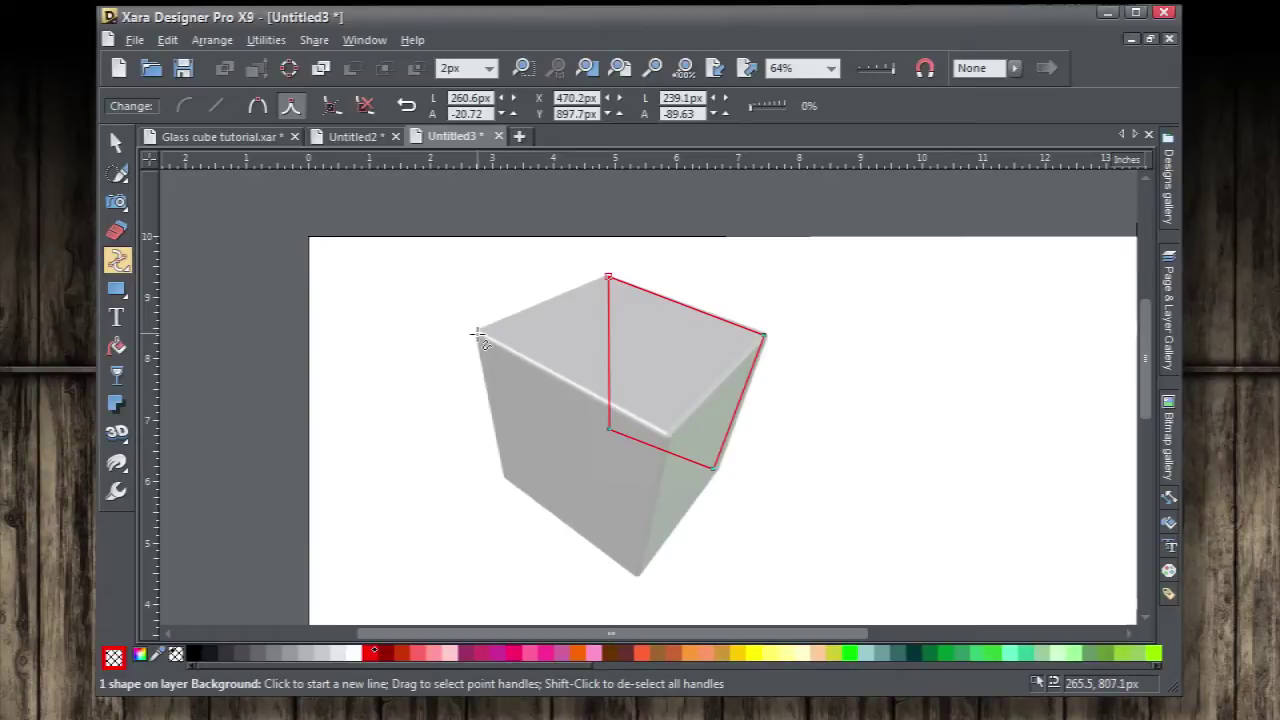
Trace the left and bottom faces as closed outlines through the cube's corners
left_click(477, 334)
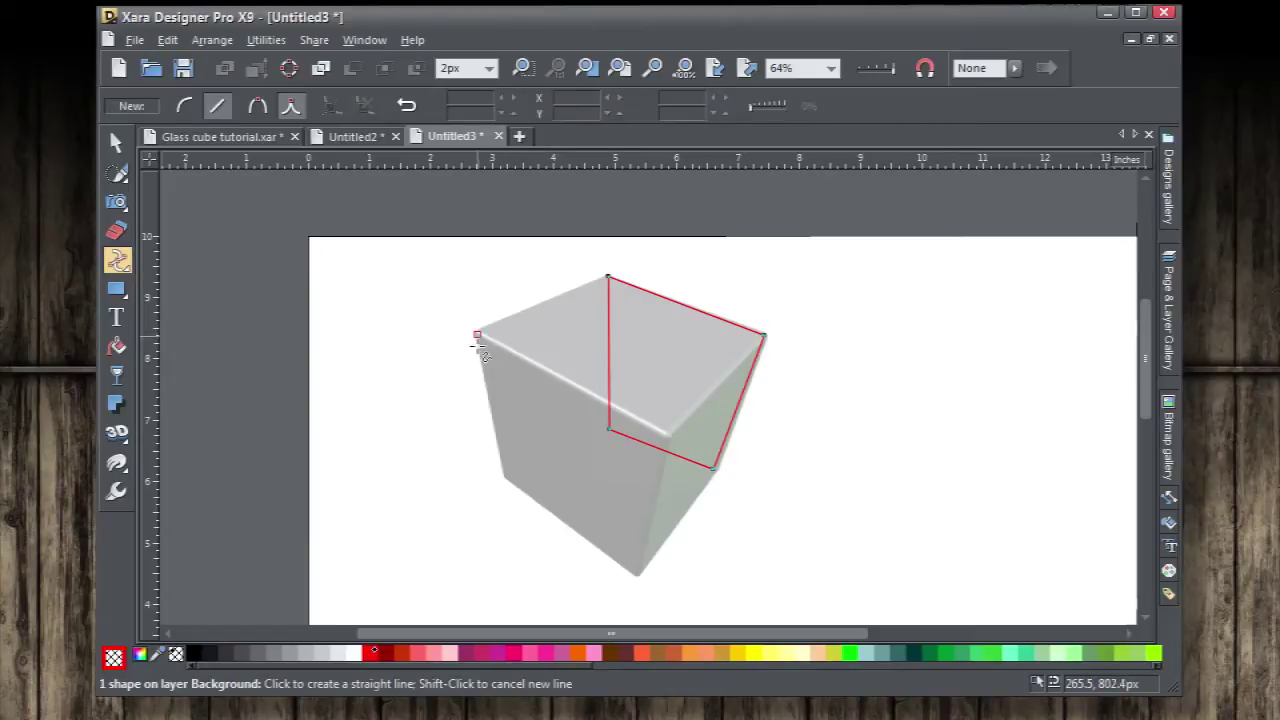
left_click(502, 479)
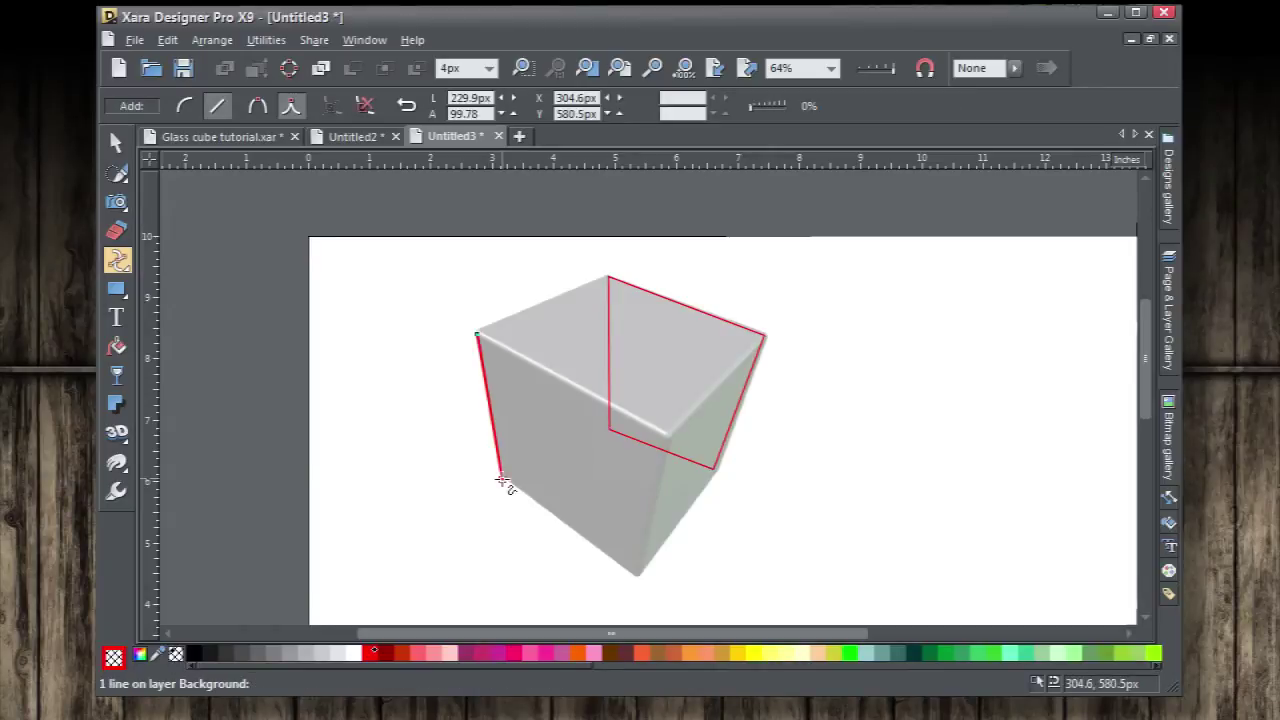
left_click(609, 432)
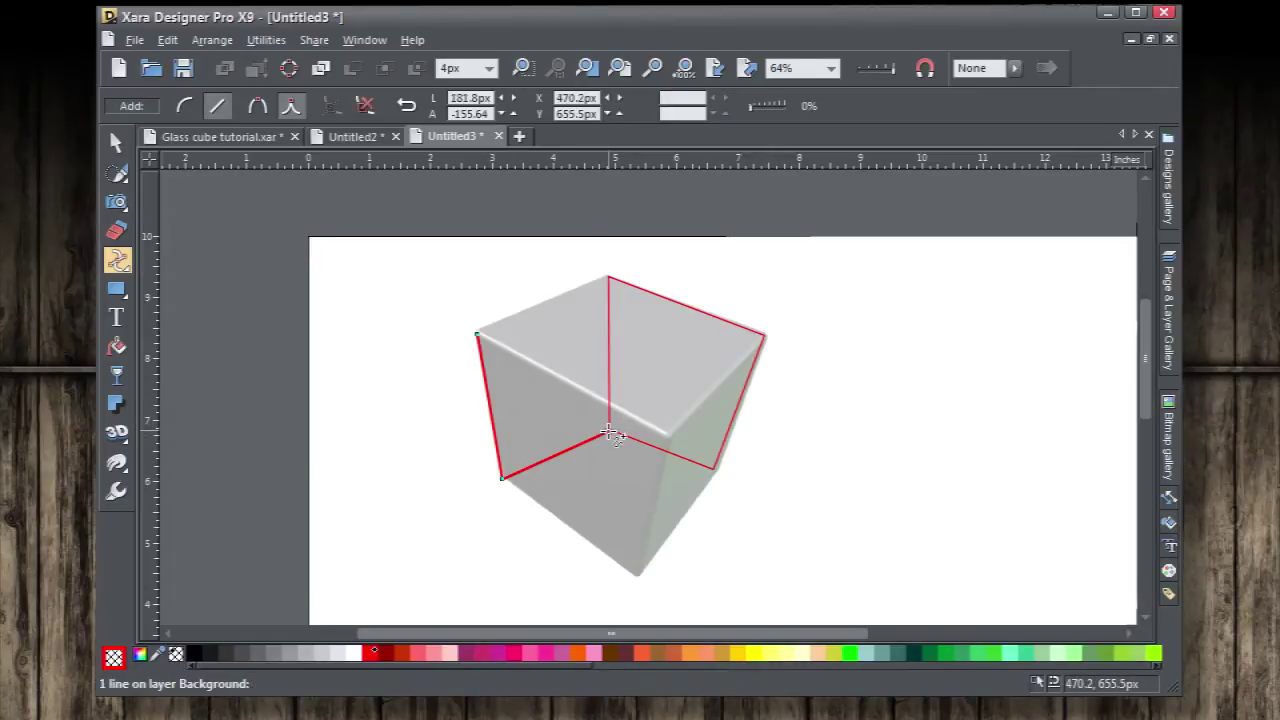
left_click(608, 276)
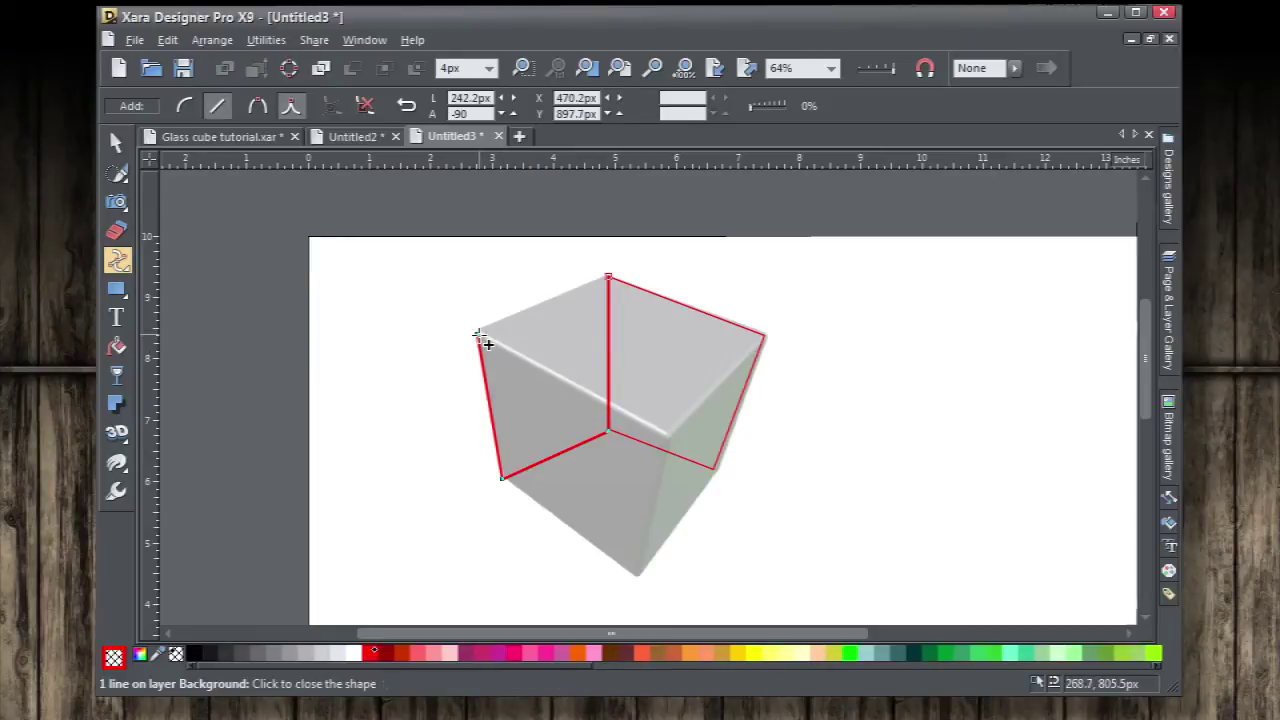
left_click(480, 334)
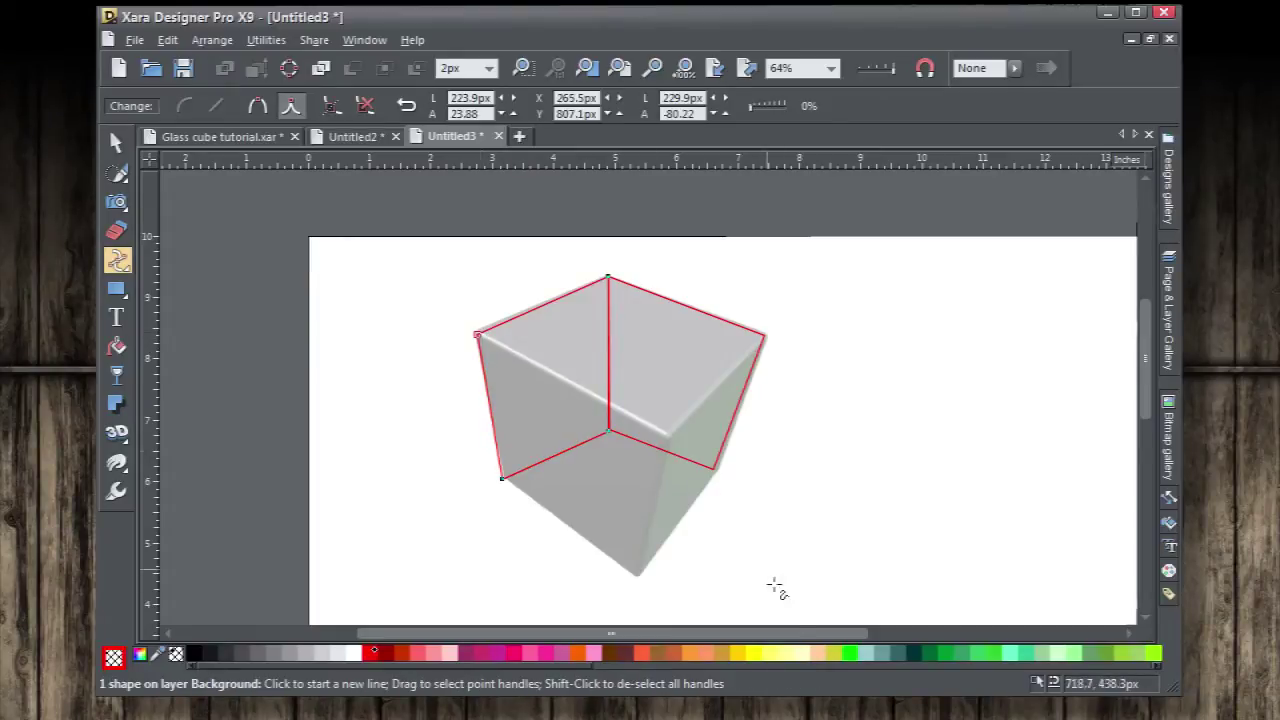
left_click(711, 471)
left_click(636, 572)
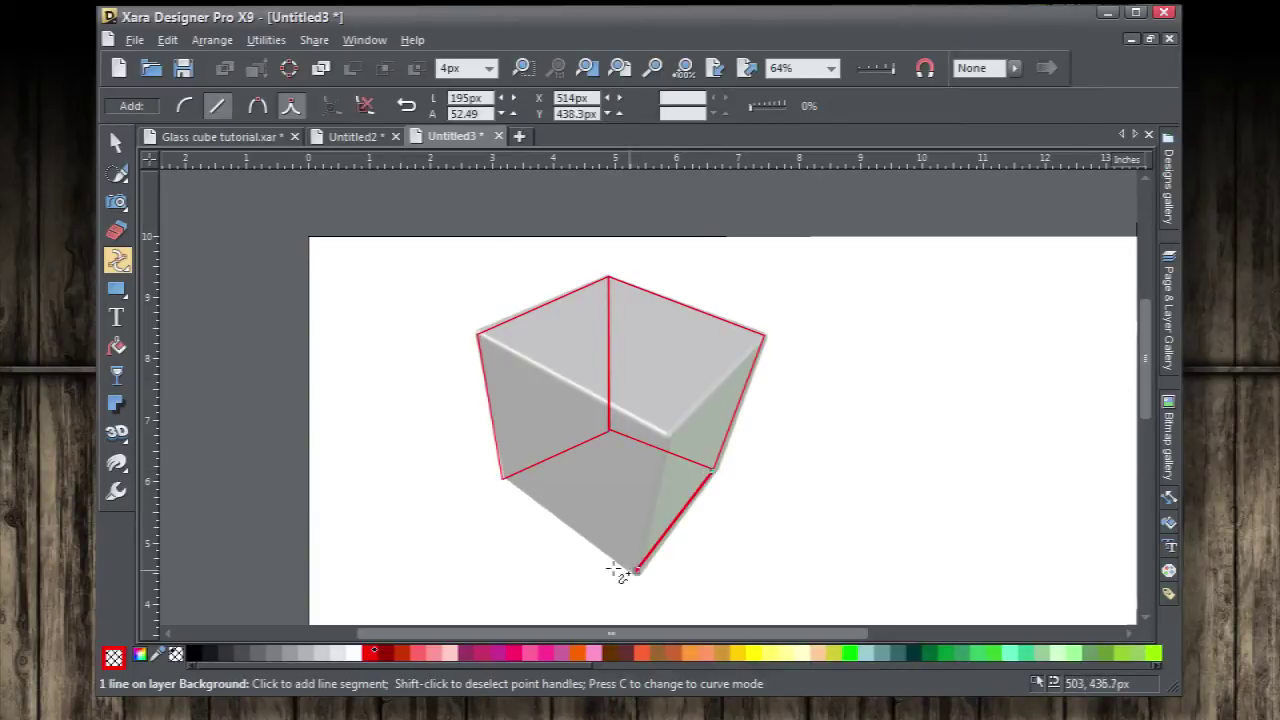
left_click(499, 478)
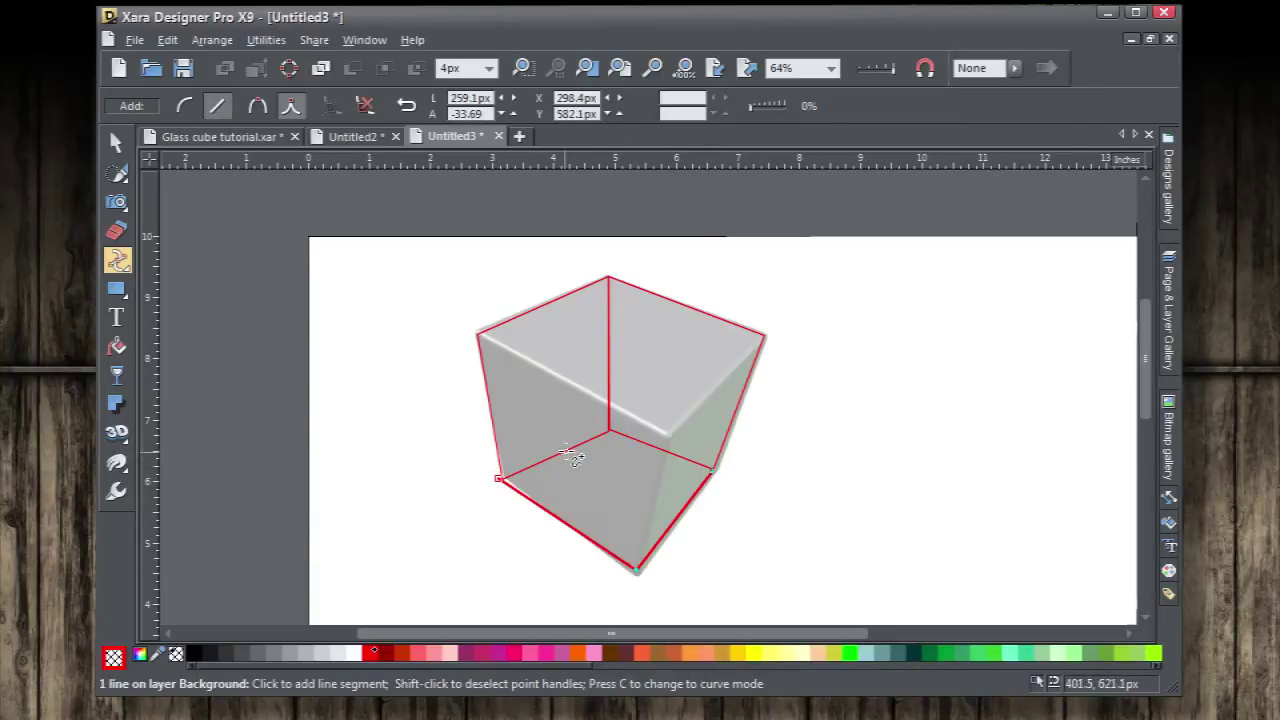
left_click(610, 434)
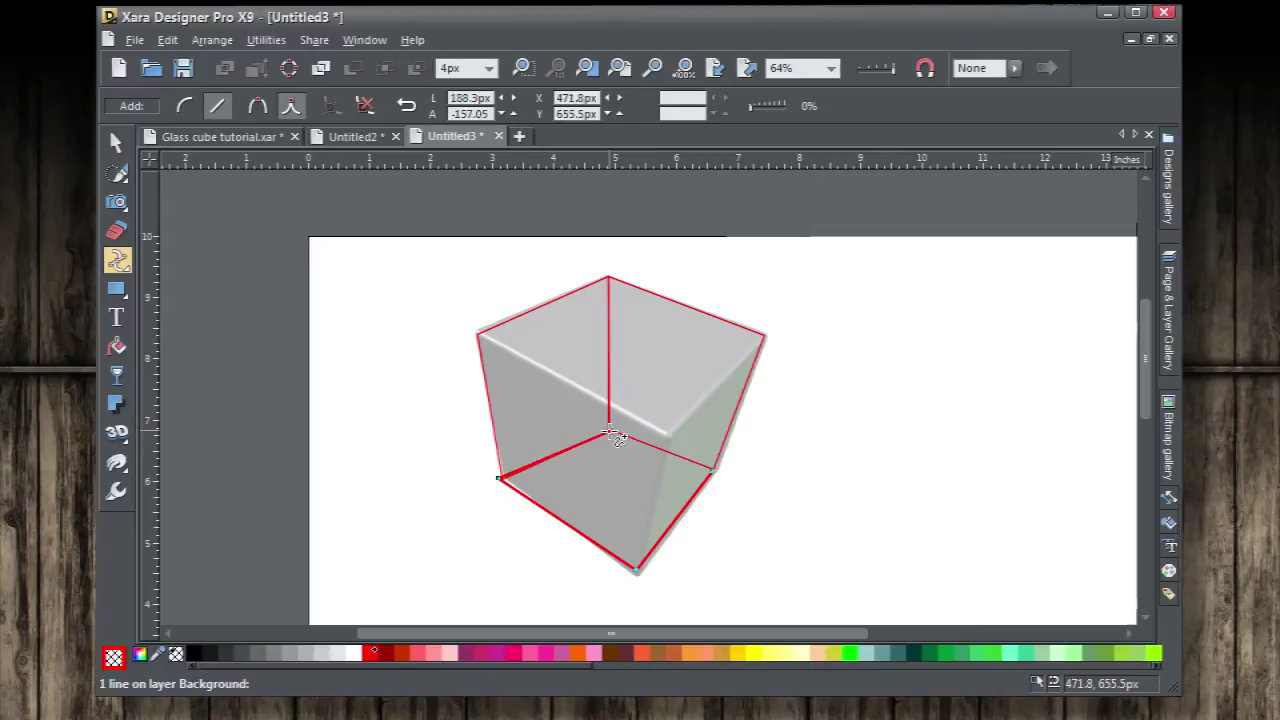
left_click(713, 470)
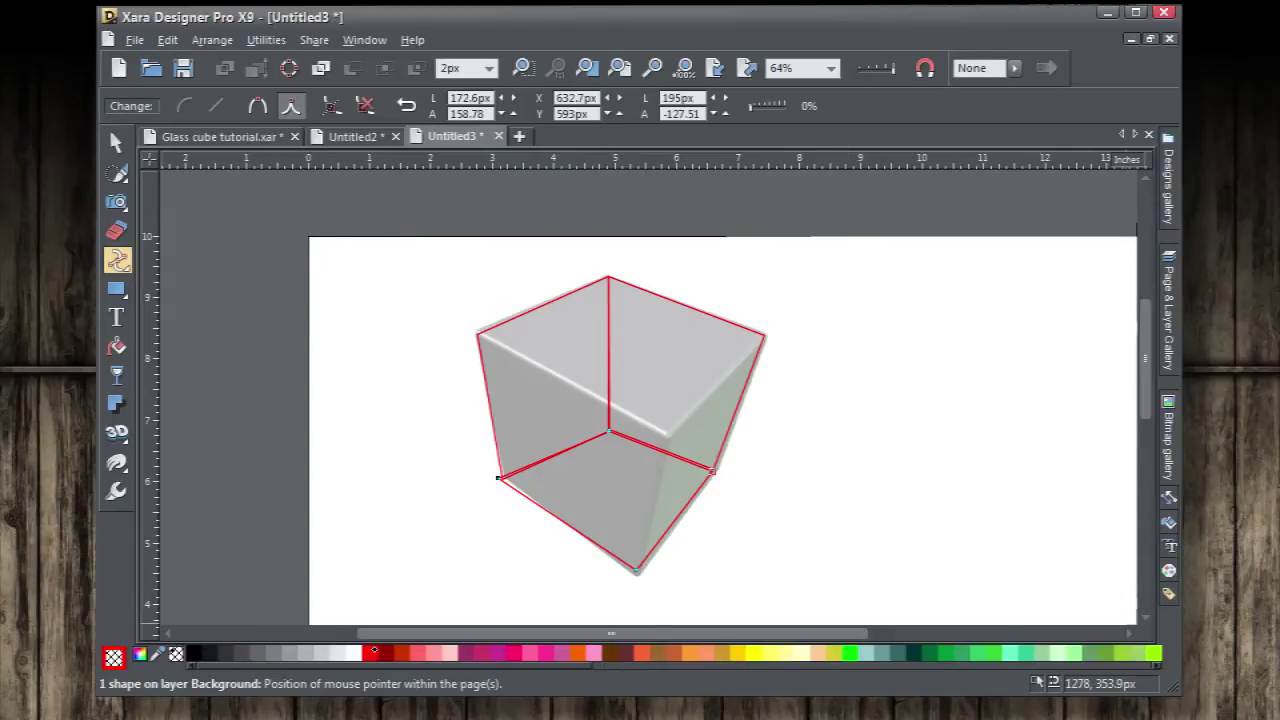
Enable Snap to objects and snap the red outline's lower-right corner onto the cube vertex
key("F2")
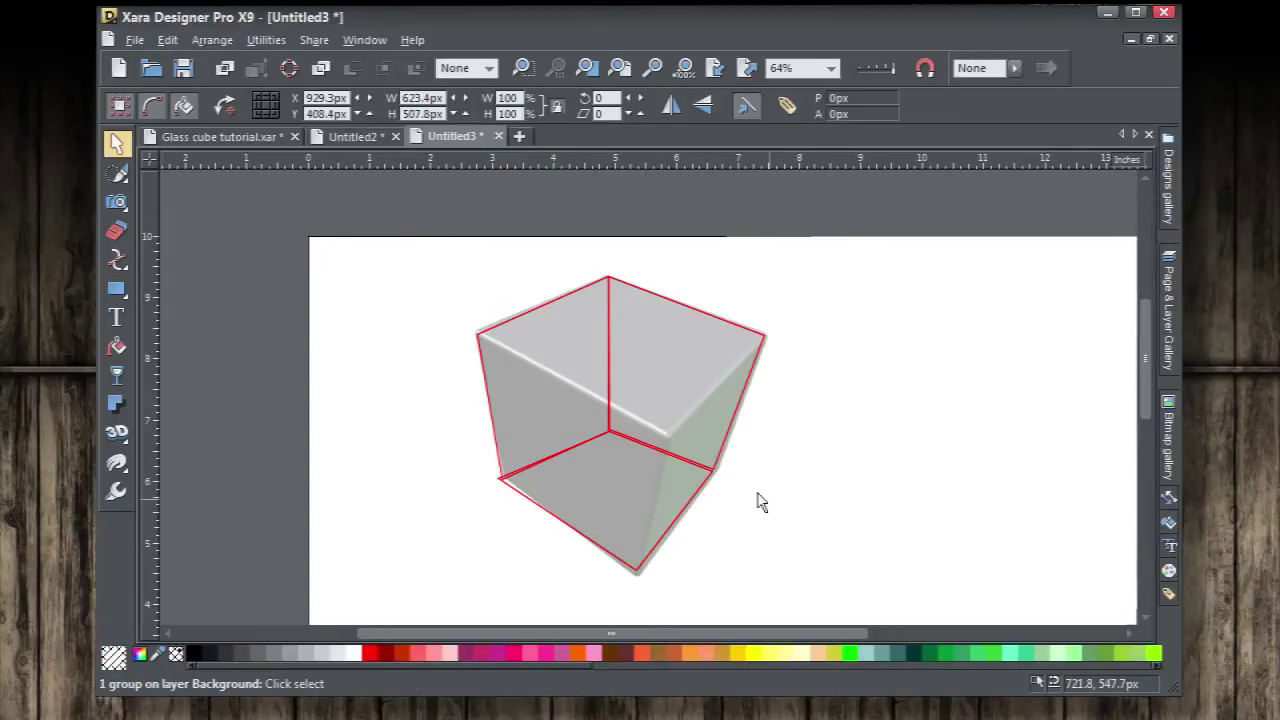
left_click(705, 466)
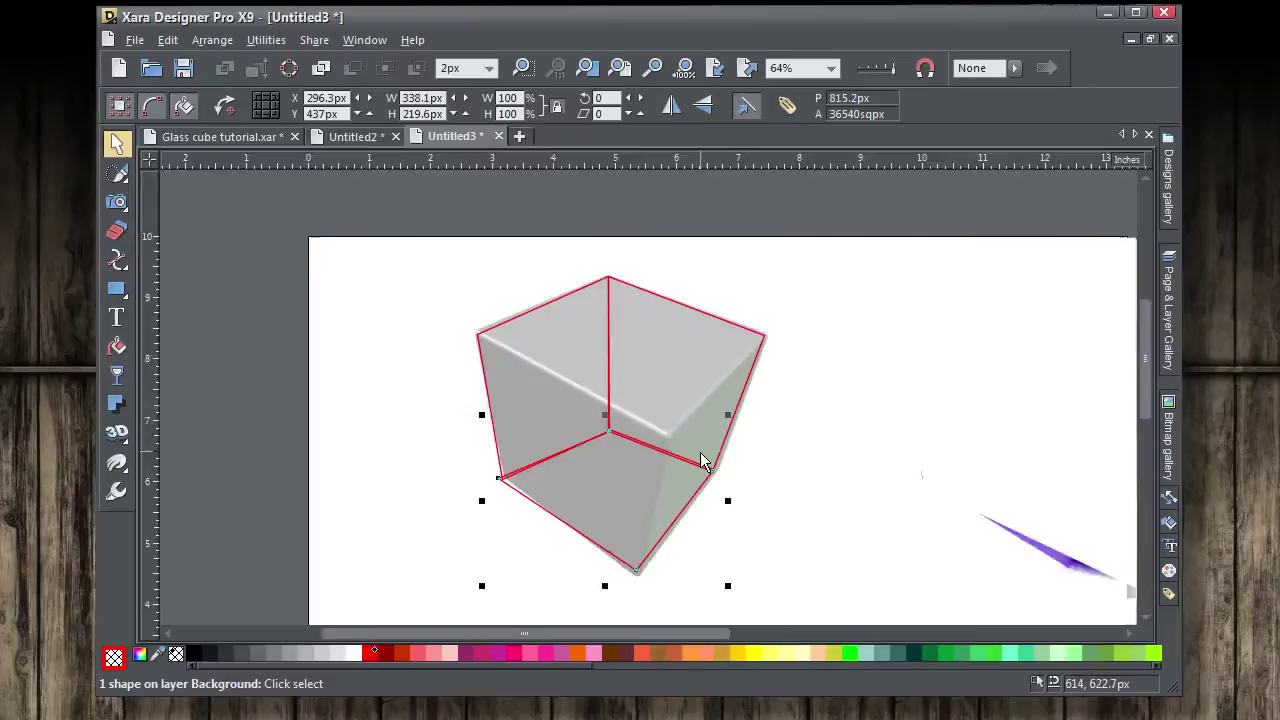
scroll(702, 461, "up", 3)
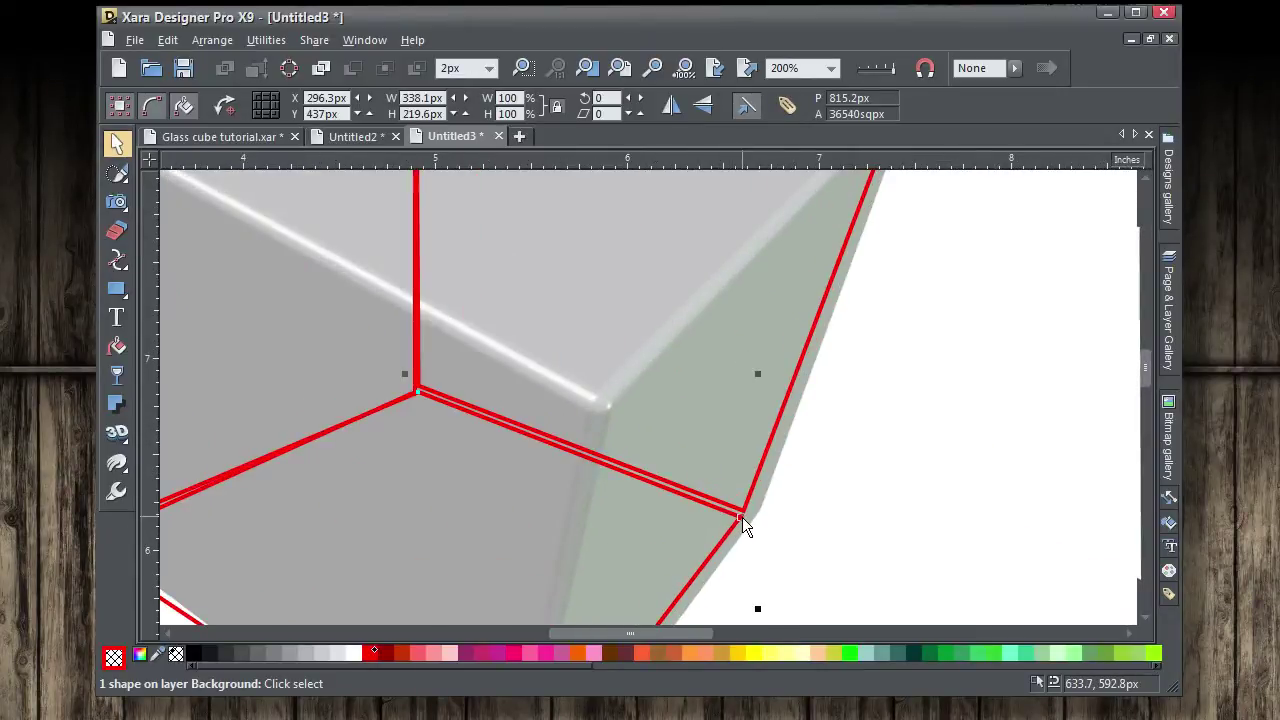
left_click_drag(742, 527, 747, 532)
left_click(925, 67)
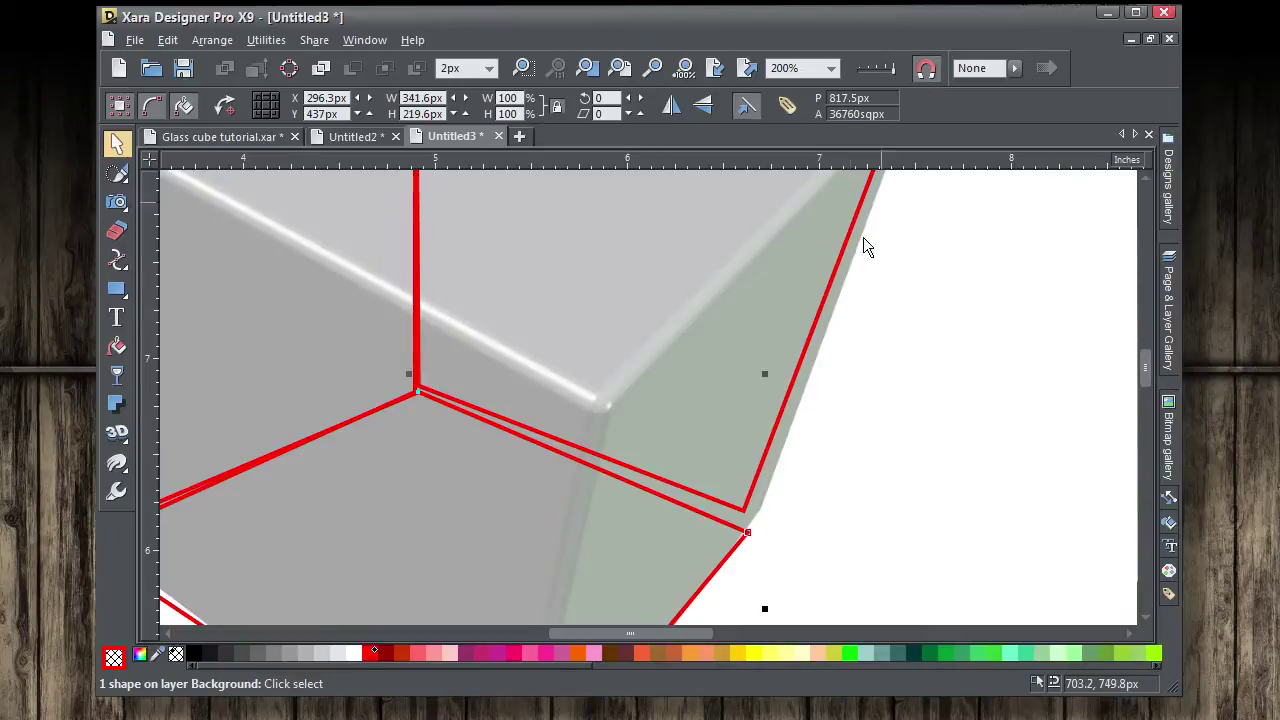
left_click(742, 518)
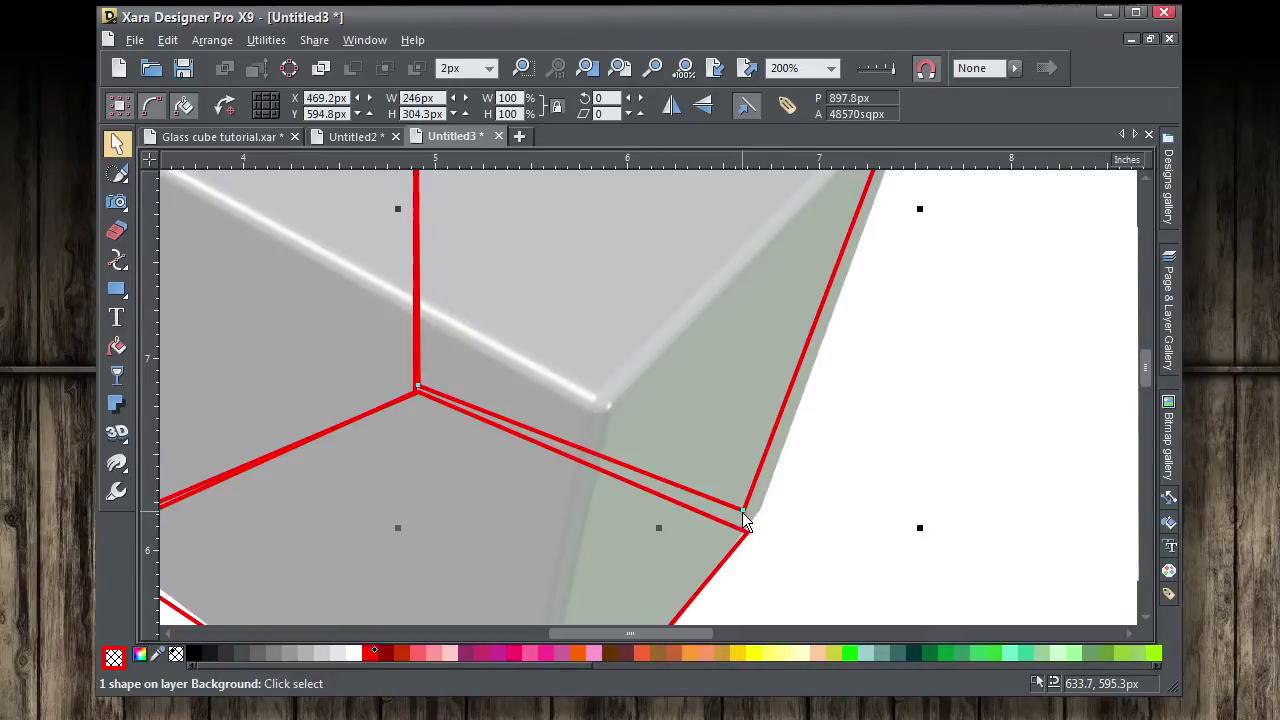
left_click_drag(743, 515, 748, 532)
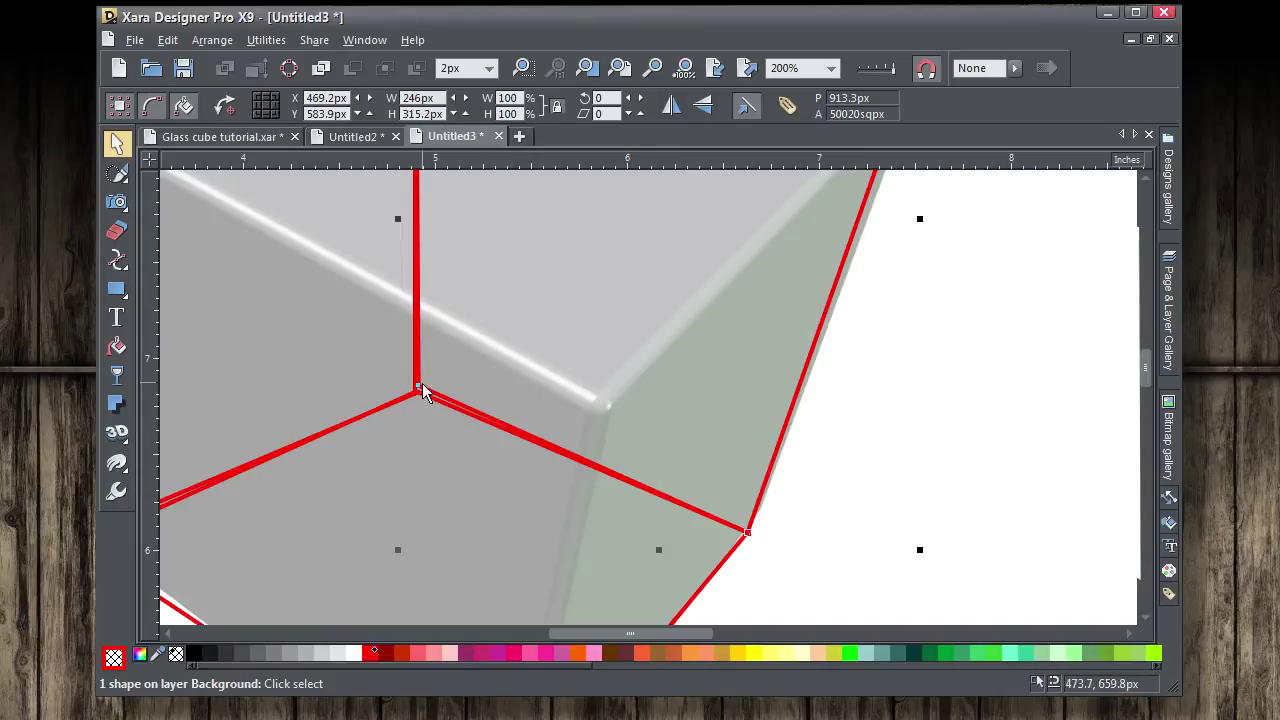
Merge the doubled inner corner, snap the lower-left corner, then select the whole cube
left_click_drag(420, 395, 419, 394)
scroll(442, 440, "down", 3)
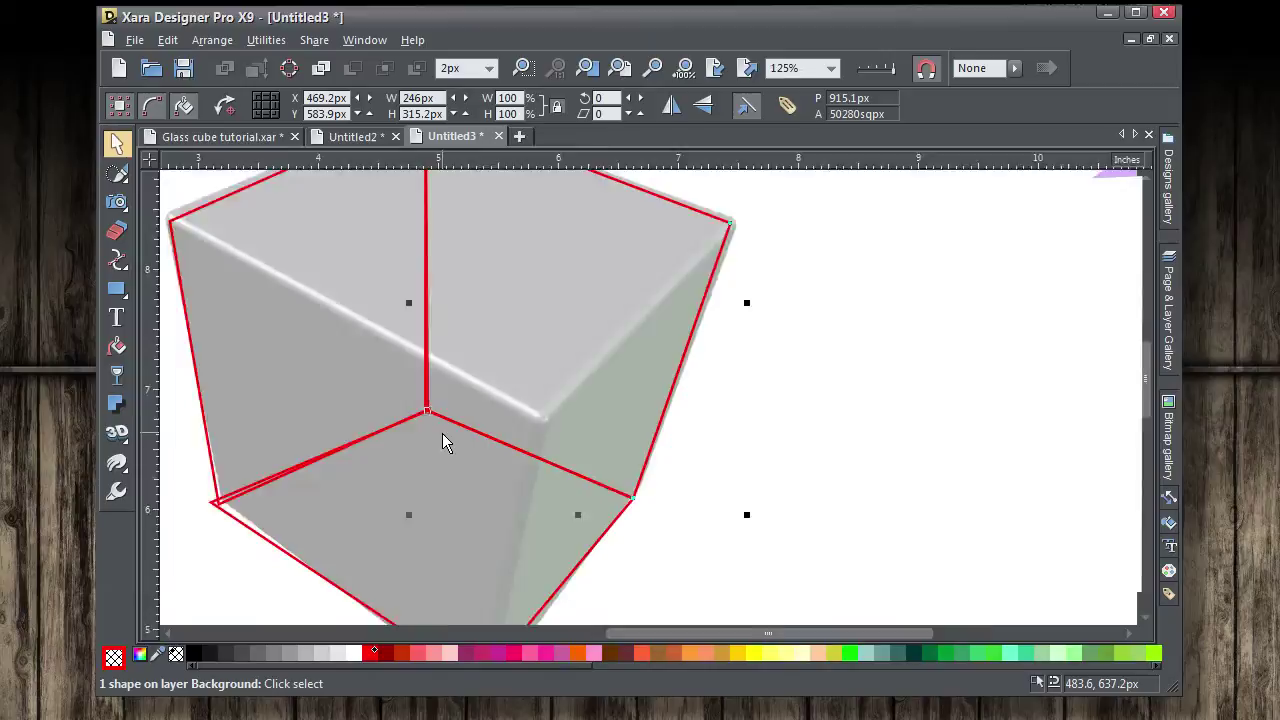
scroll(281, 521, "up", 4)
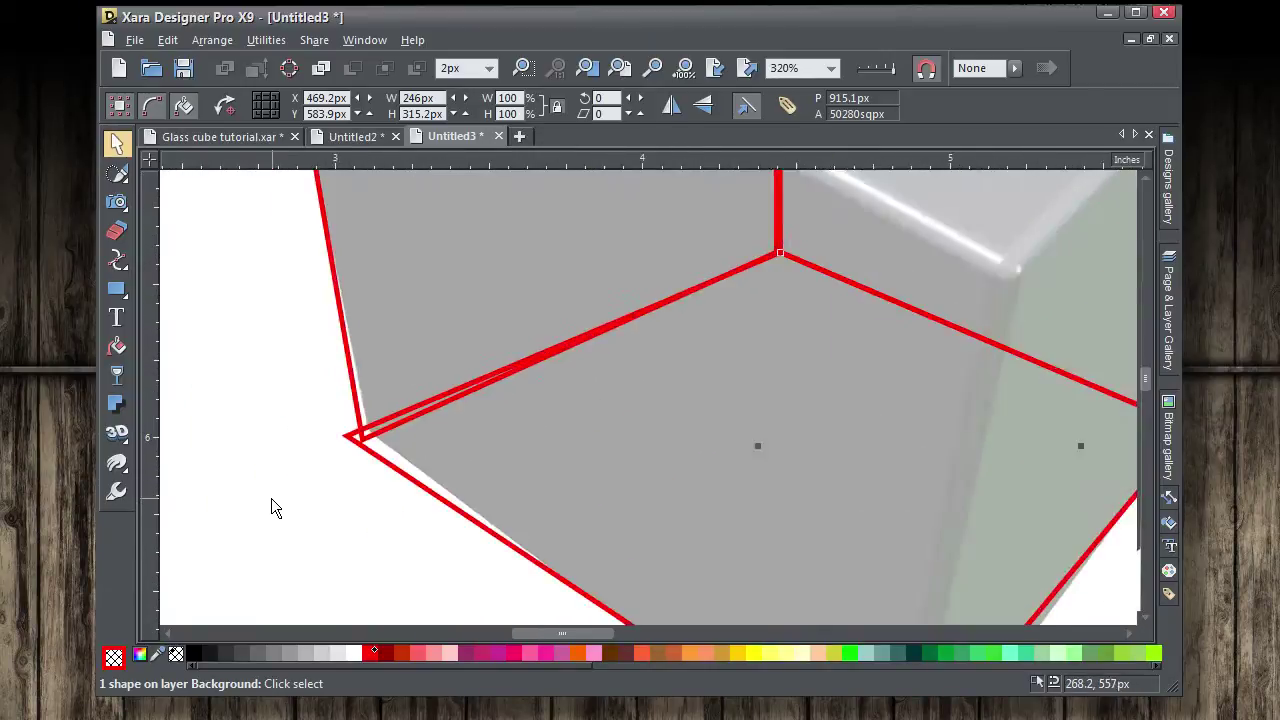
mouse_move(380, 446)
left_mouse_down()
mouse_move(372, 425)
mouse_move(400, 450)
left_mouse_up()
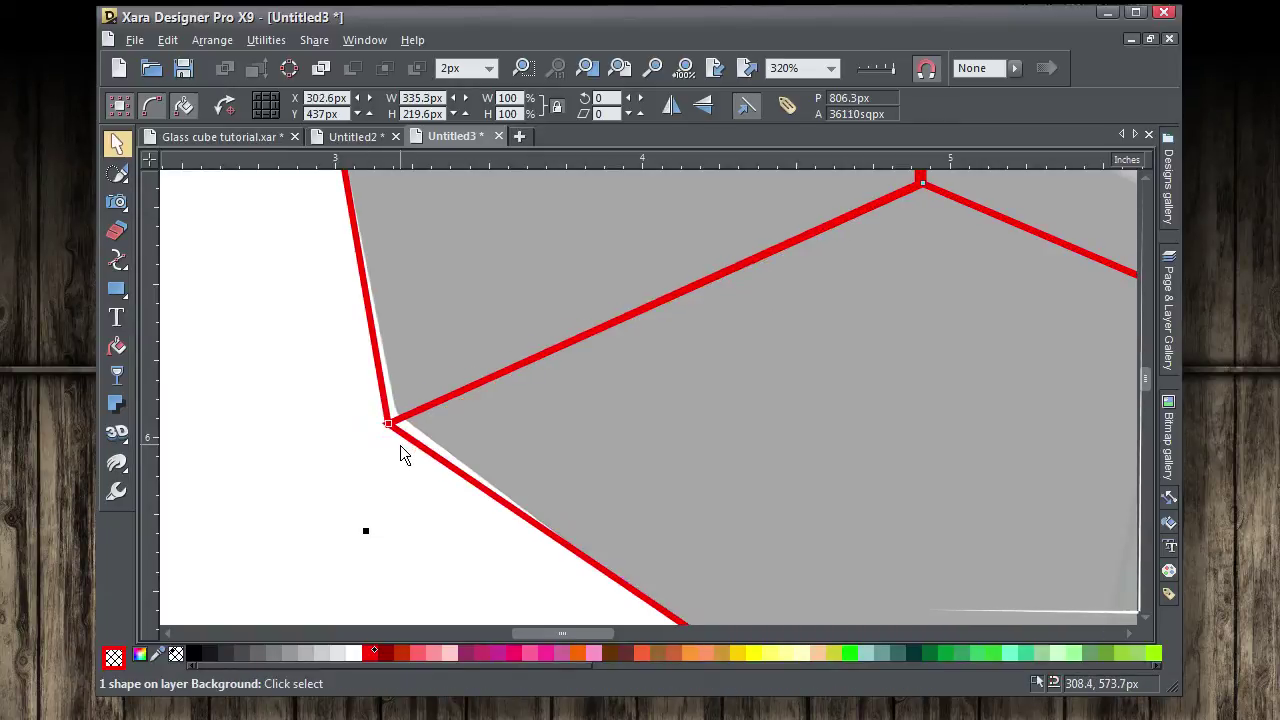
scroll(400, 452, "down", 5)
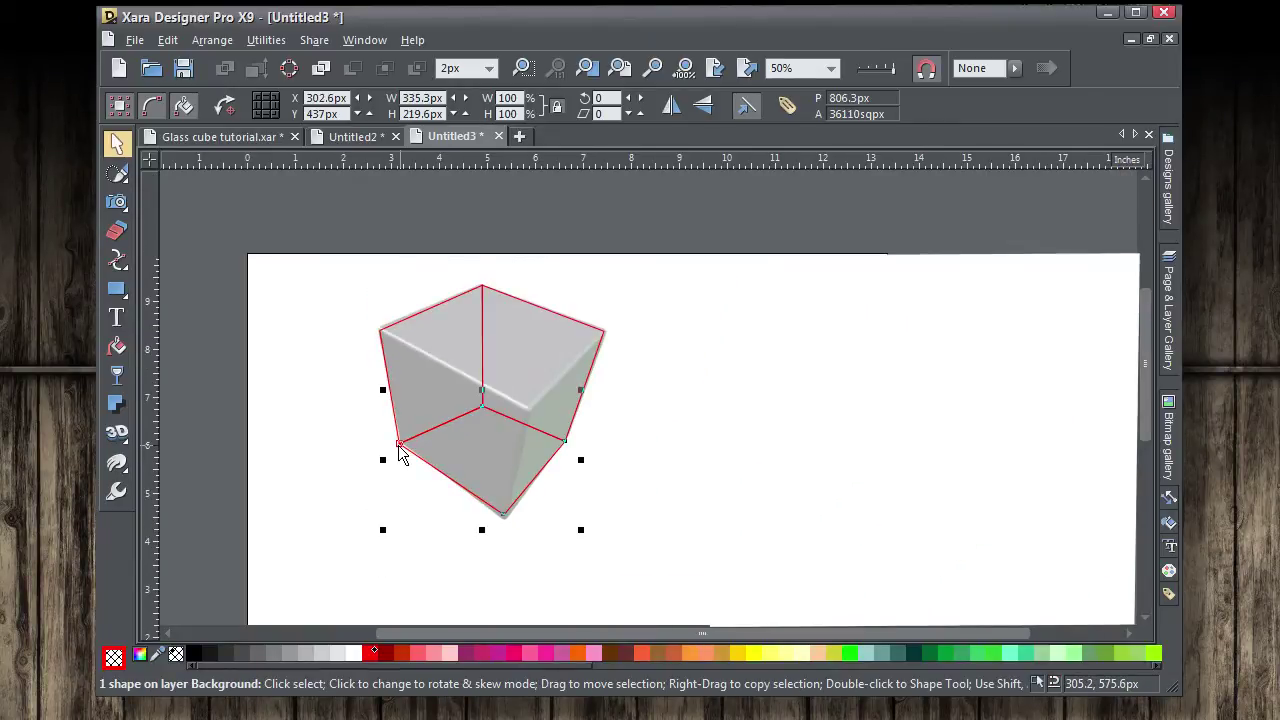
scroll(400, 452, "up", 1)
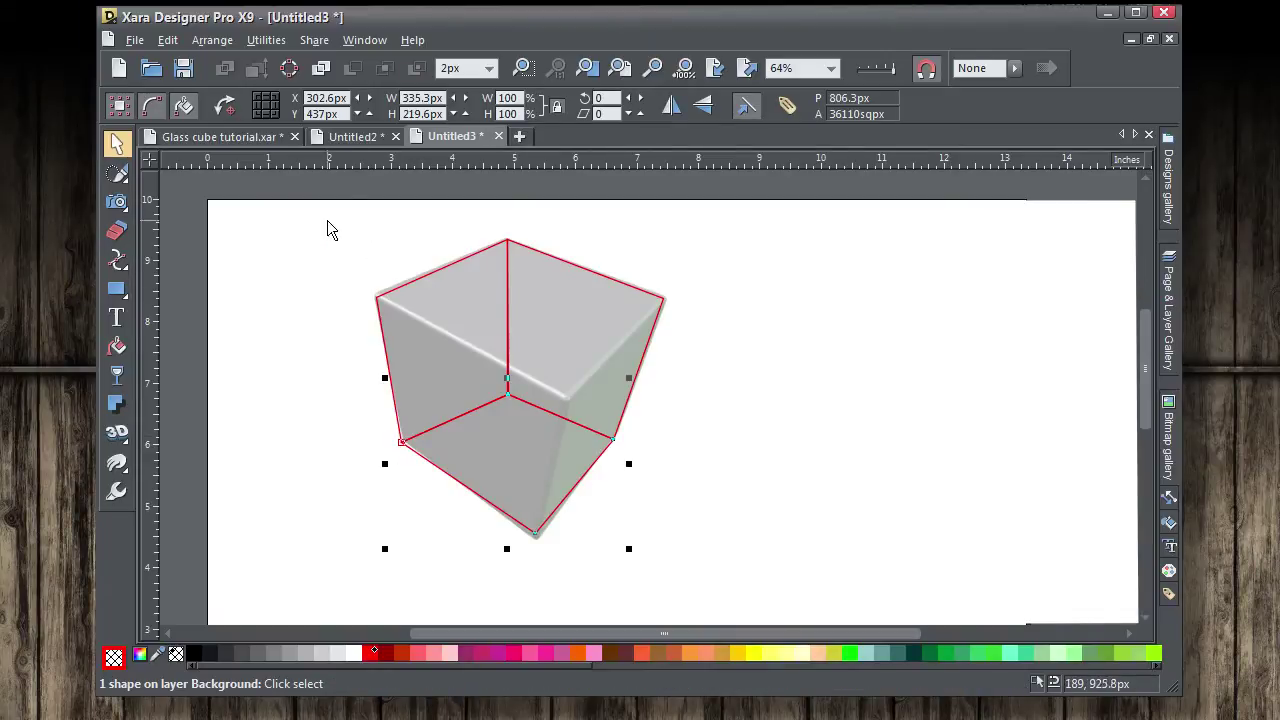
left_click_drag(330, 208, 695, 568)
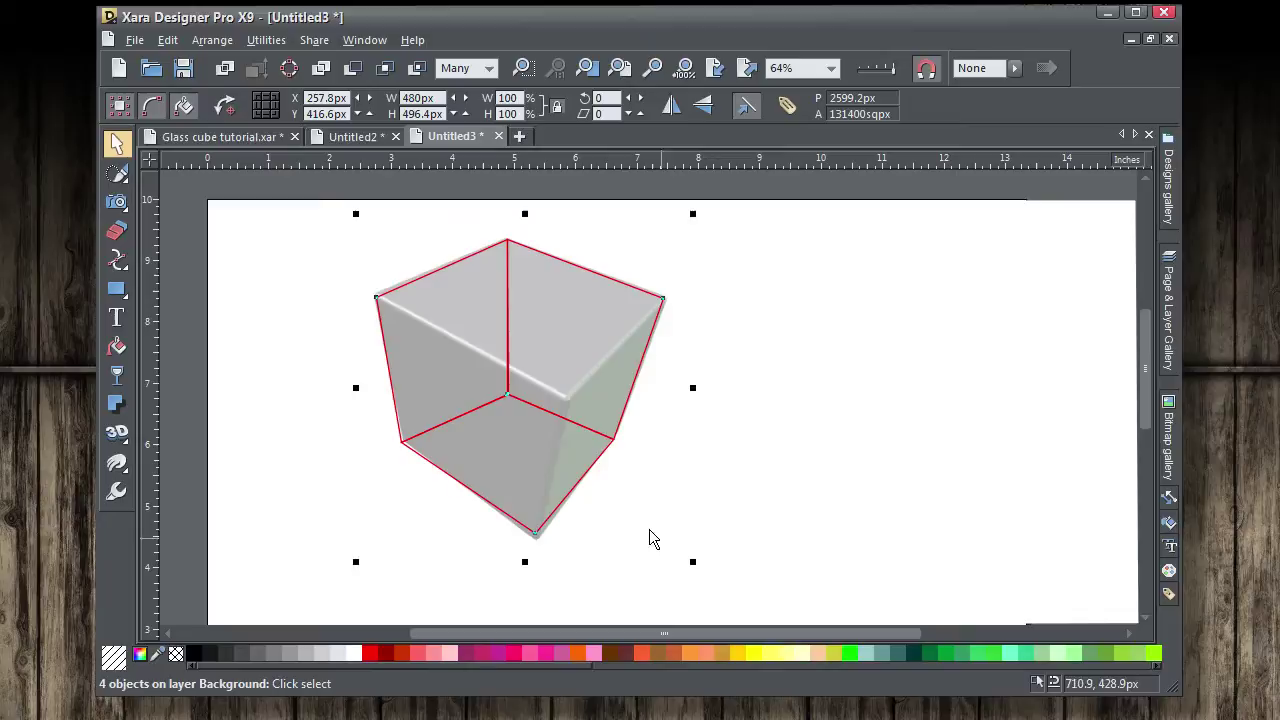
Rotate the cube group slightly, then select just the three red face outlines
left_click(608, 347)
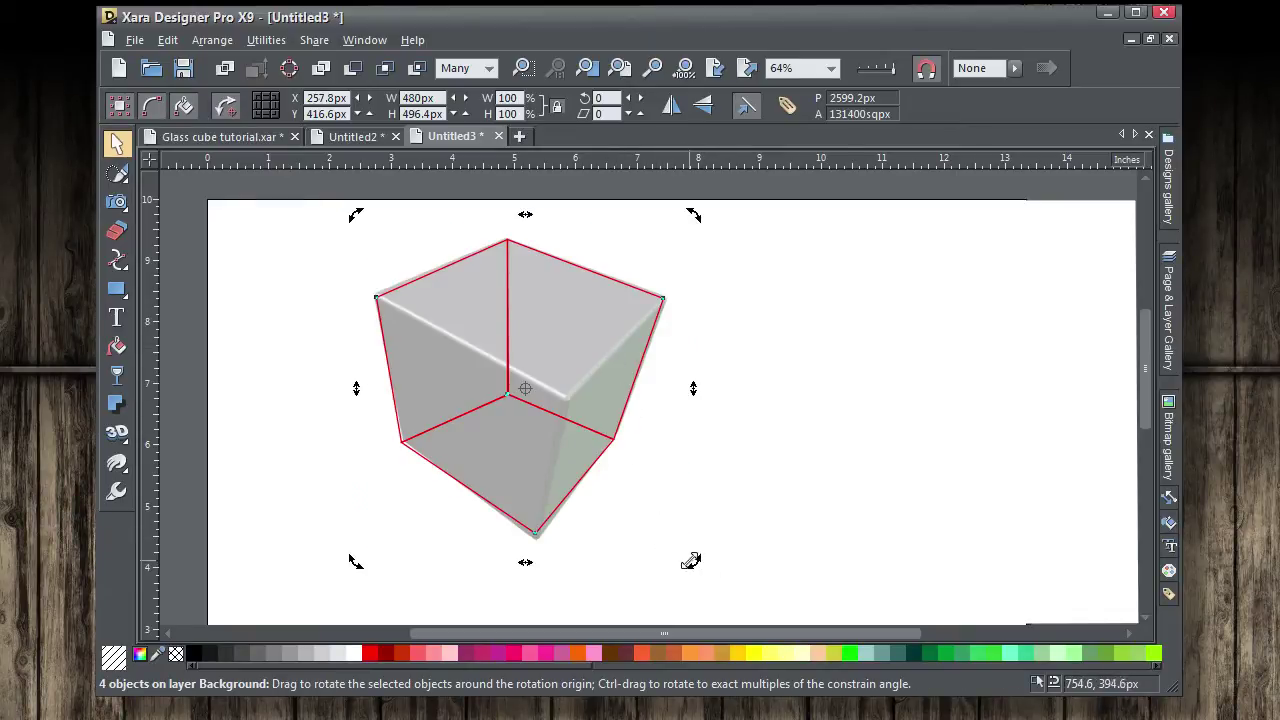
mouse_move(691, 561)
left_mouse_down()
mouse_move(694, 545)
mouse_move(699, 556)
left_mouse_up()
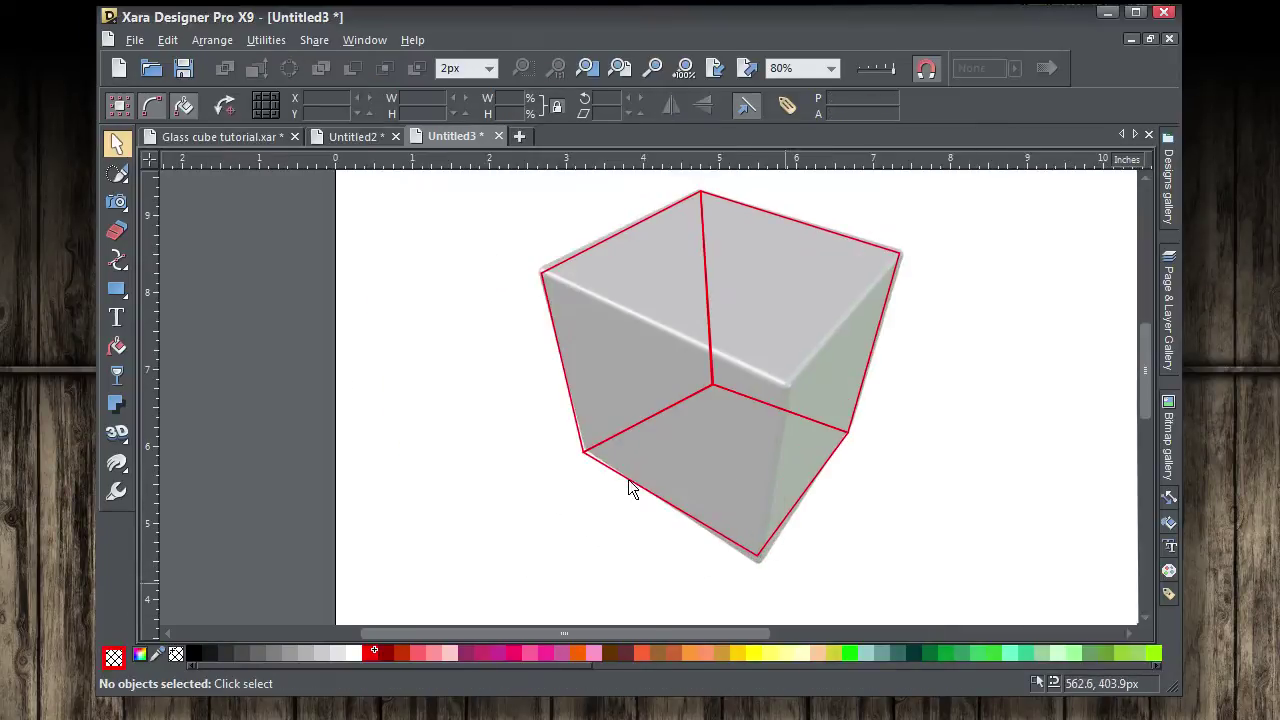
left_click(478, 188)
left_click_drag(808, 318, 985, 631)
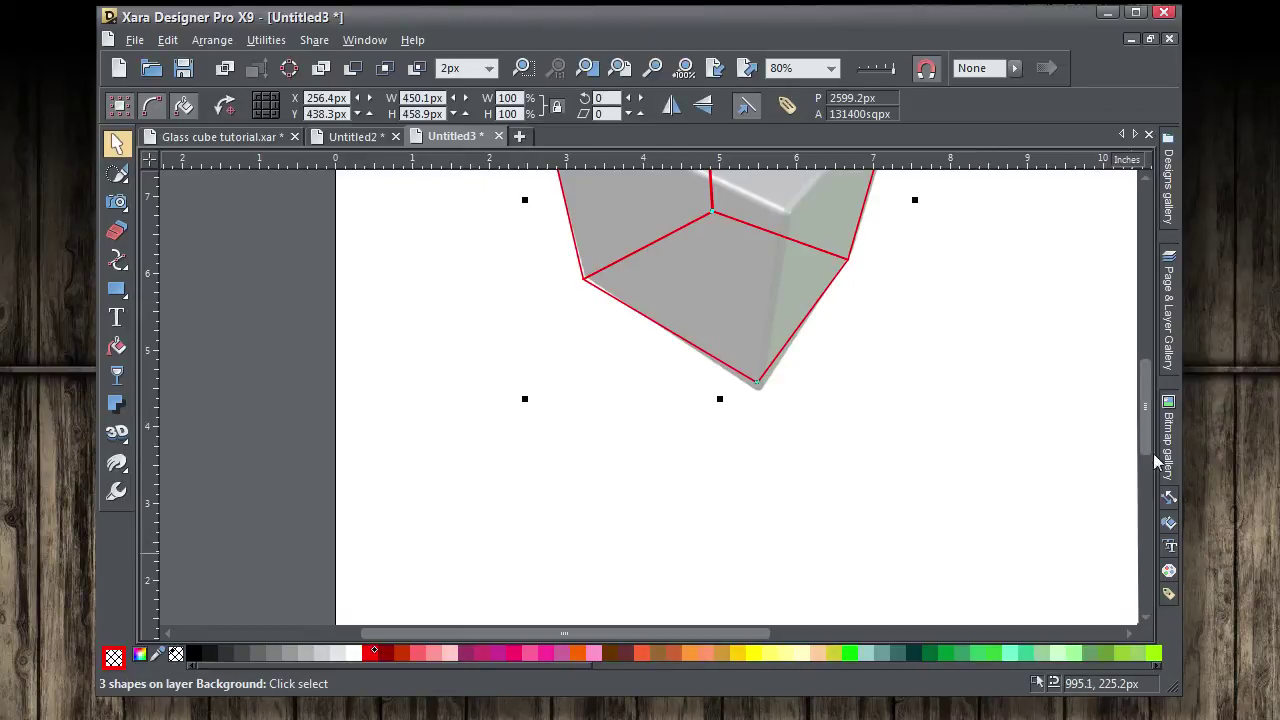
scroll(1155, 462, "up", 5)
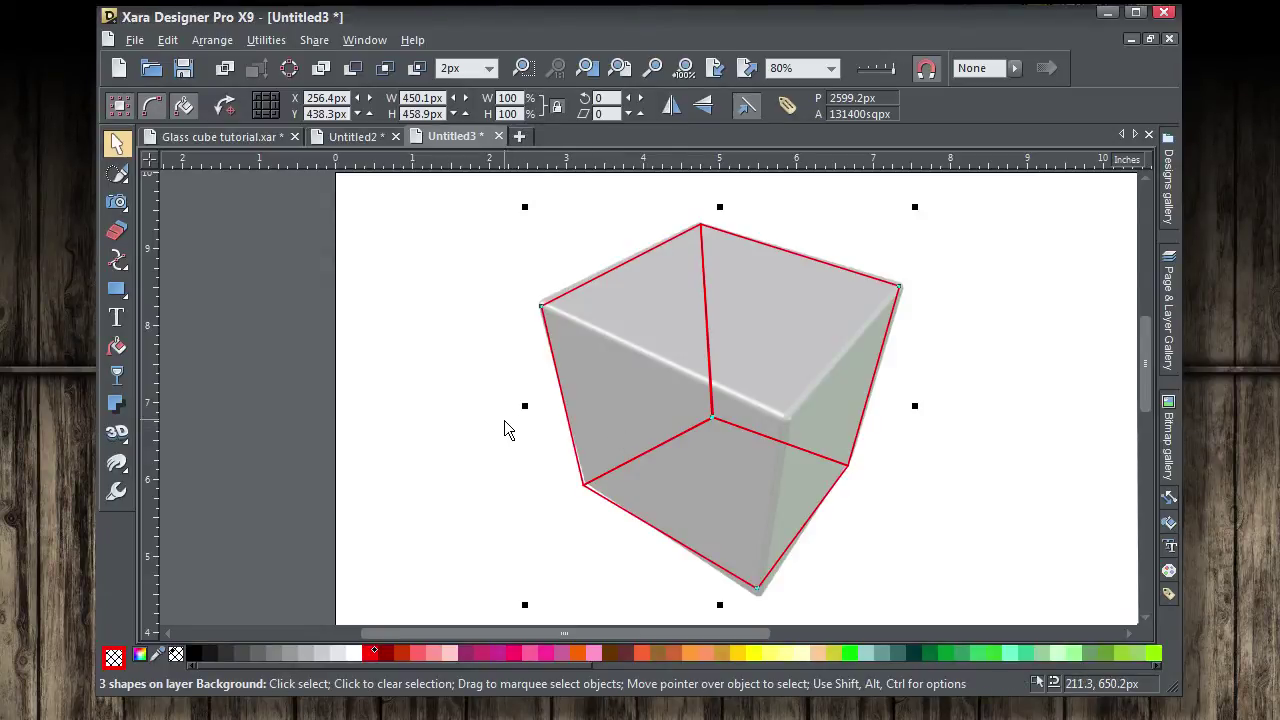
key("ctrl+shift")
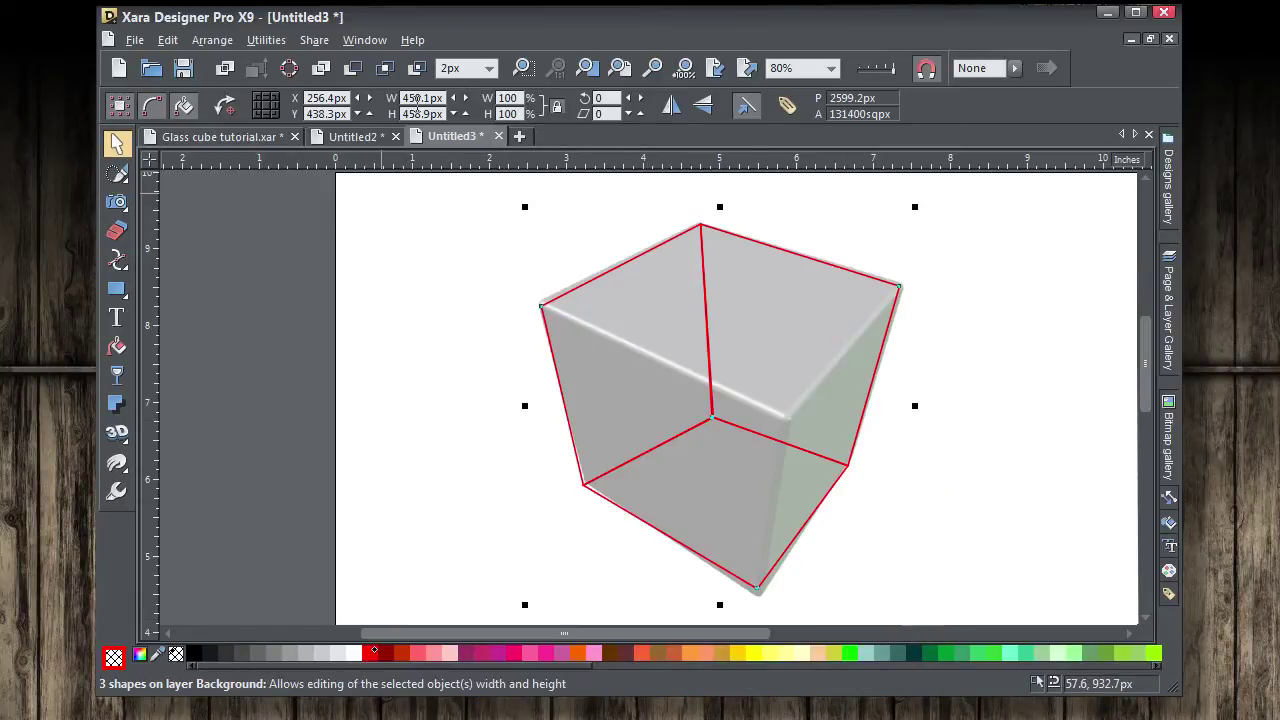
Change the Options nudge size to 460 px, apply it and close the dialog
left_click(116, 492)
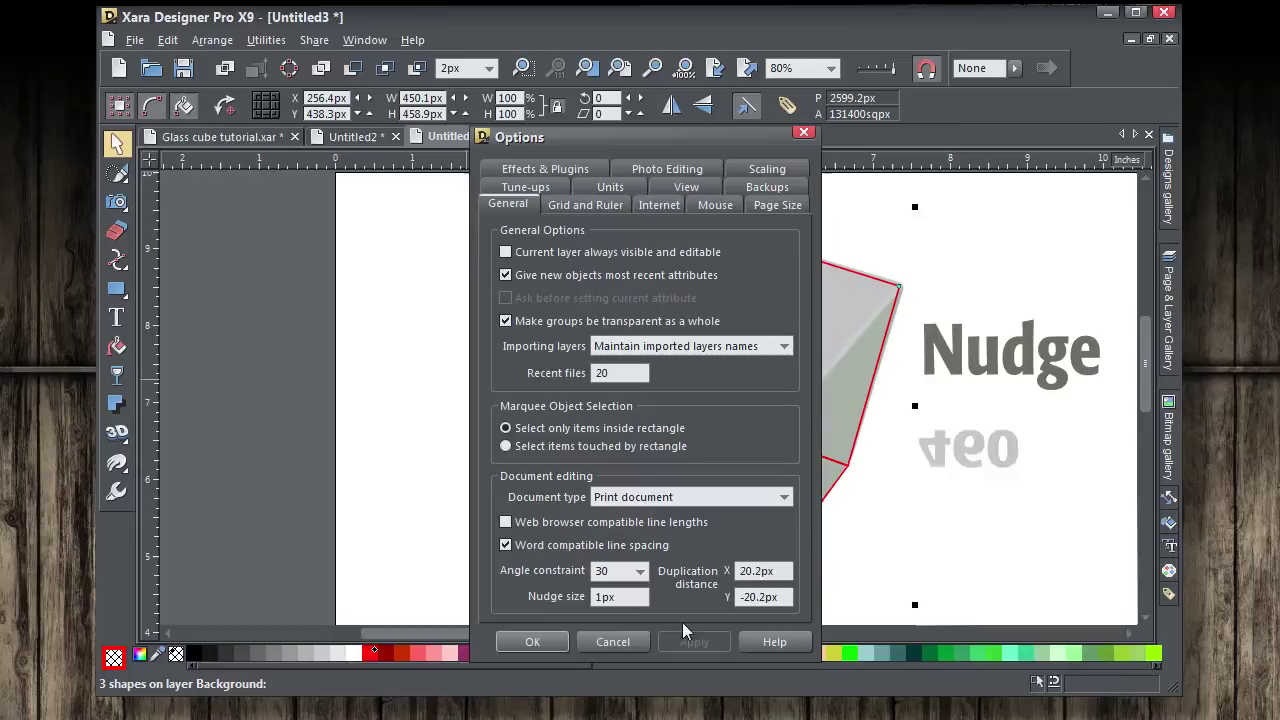
left_click_drag(618, 597, 531, 598)
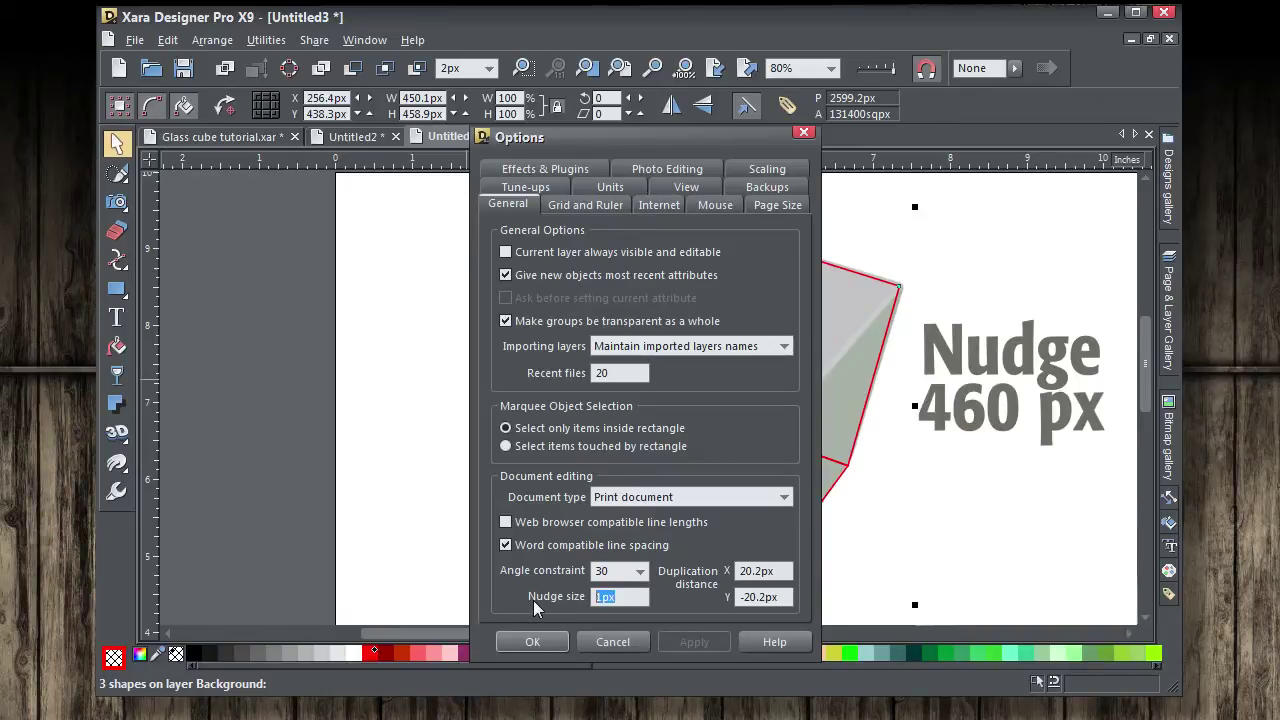
type("460")
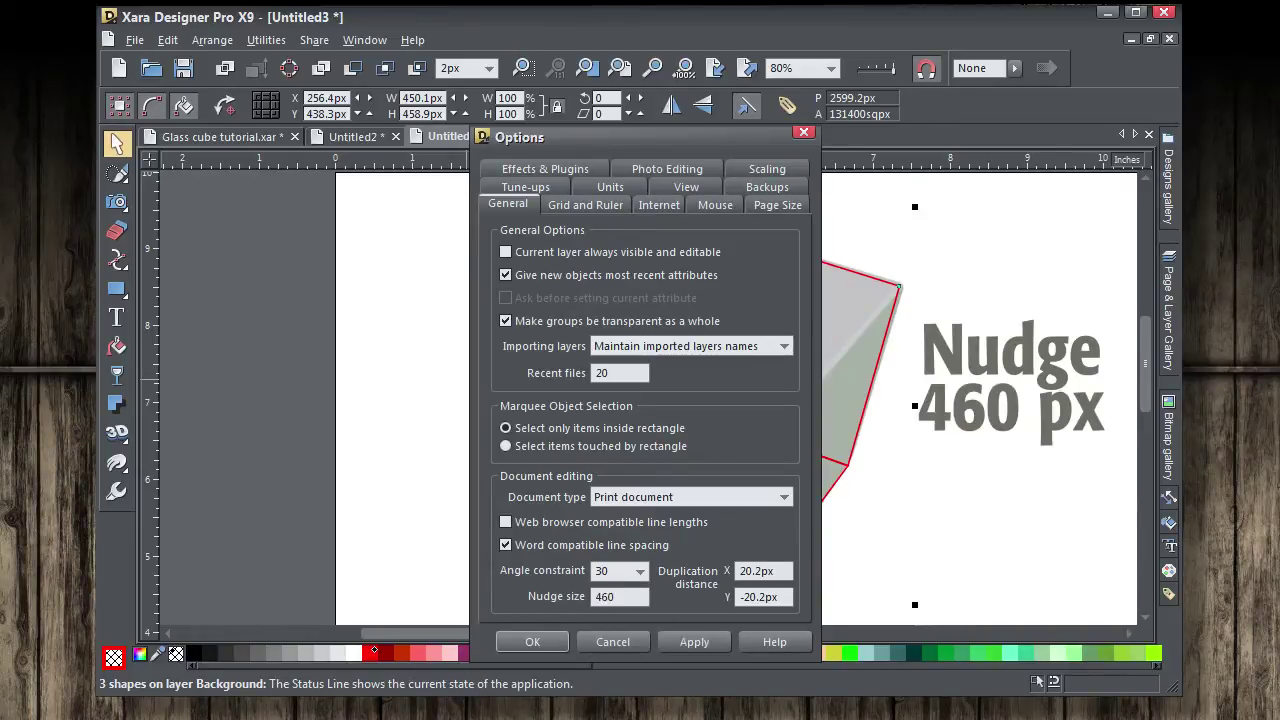
left_click(684, 642)
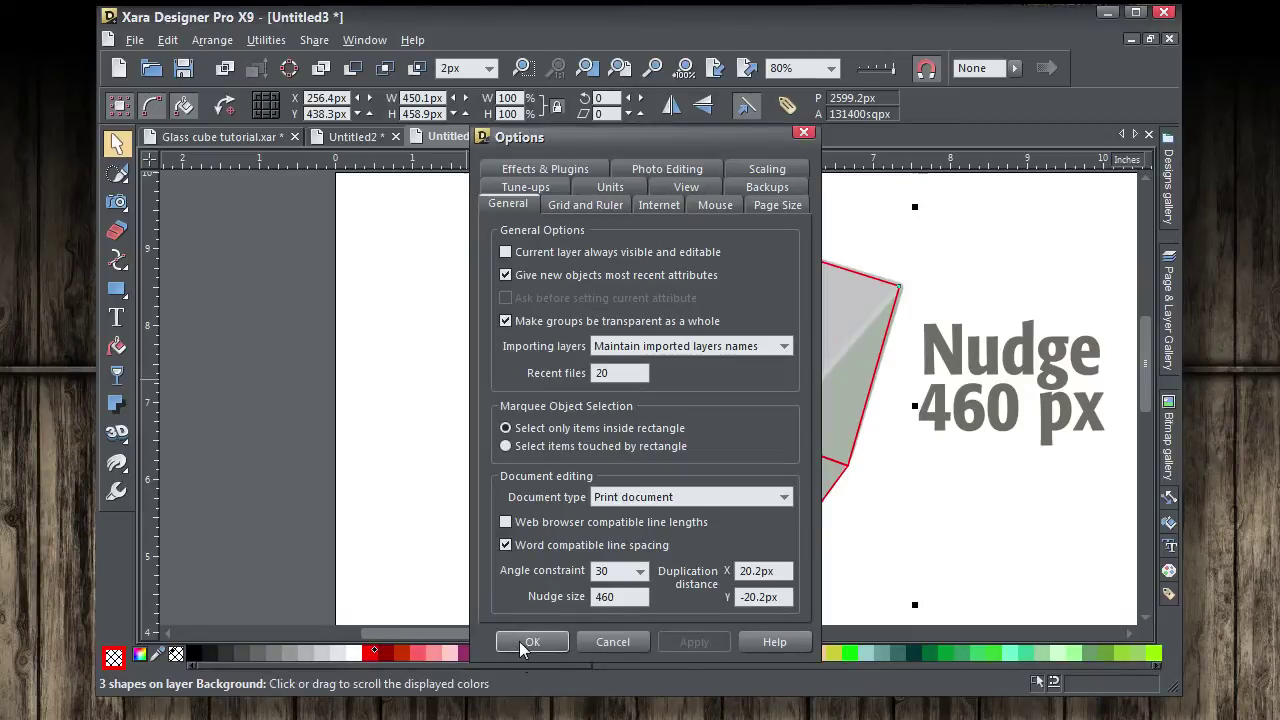
left_click(524, 642)
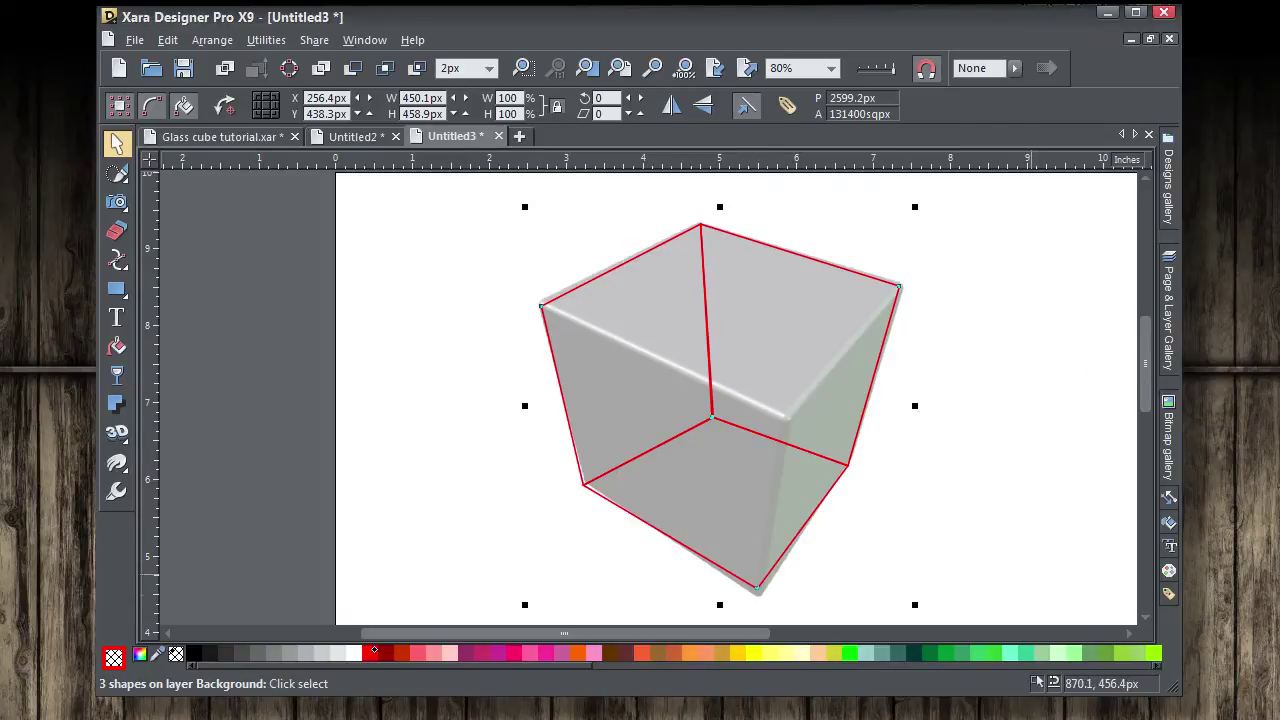
Nudge the red wireframe one step right of the grey cube, then Tab to the cube group
key("Escape")
key("shift+F2")
left_click_drag(978, 541, 731, 527)
key("F2")
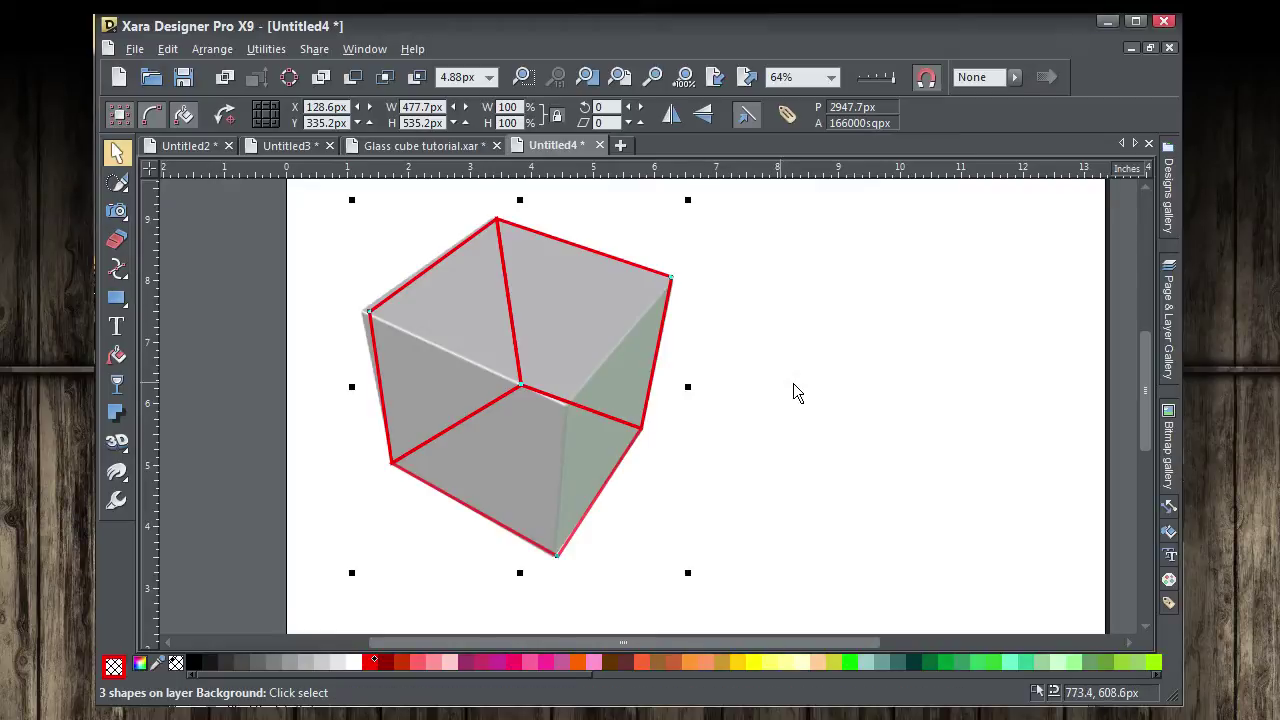
left_click(875, 37)
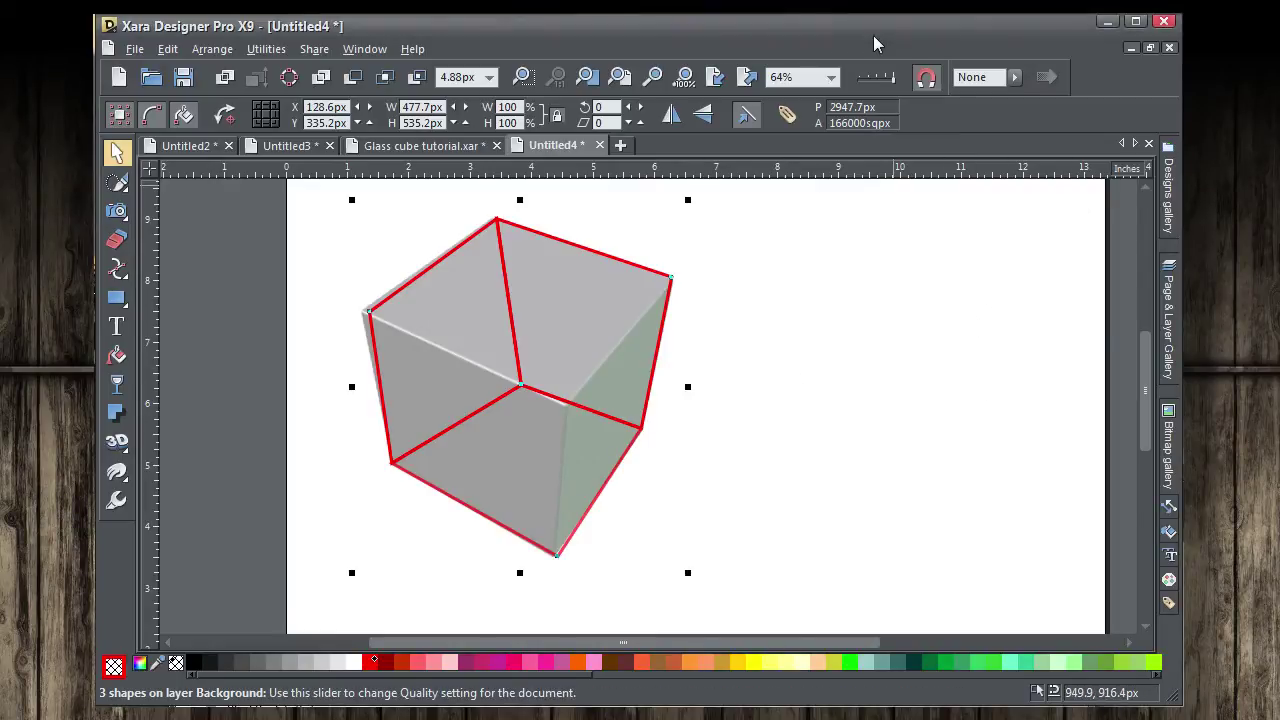
key("Right")
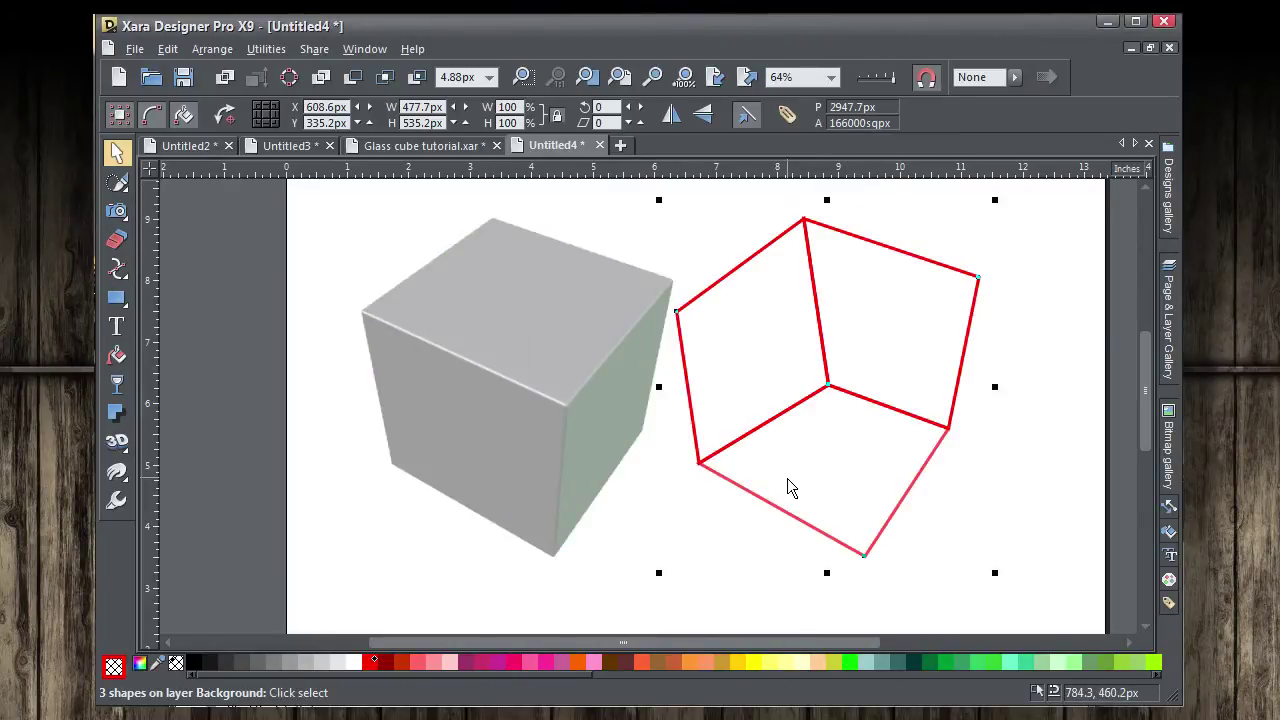
key("Left")
key("Right")
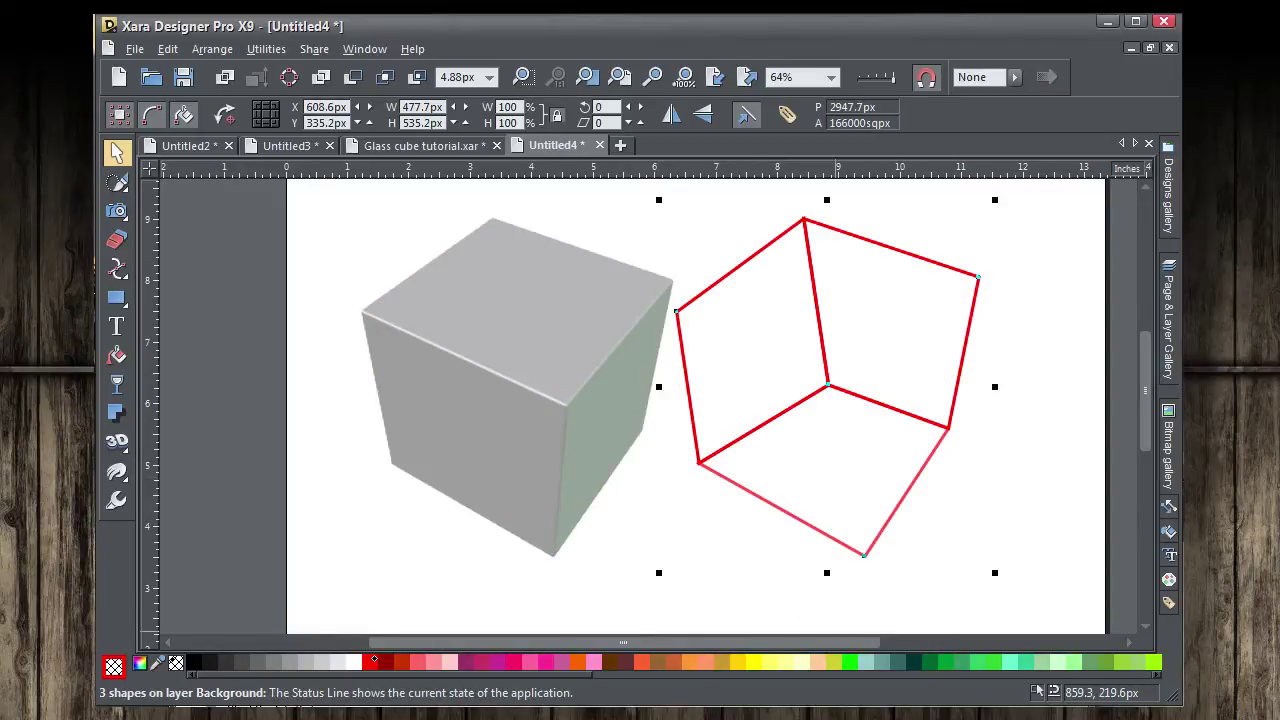
key("Tab")
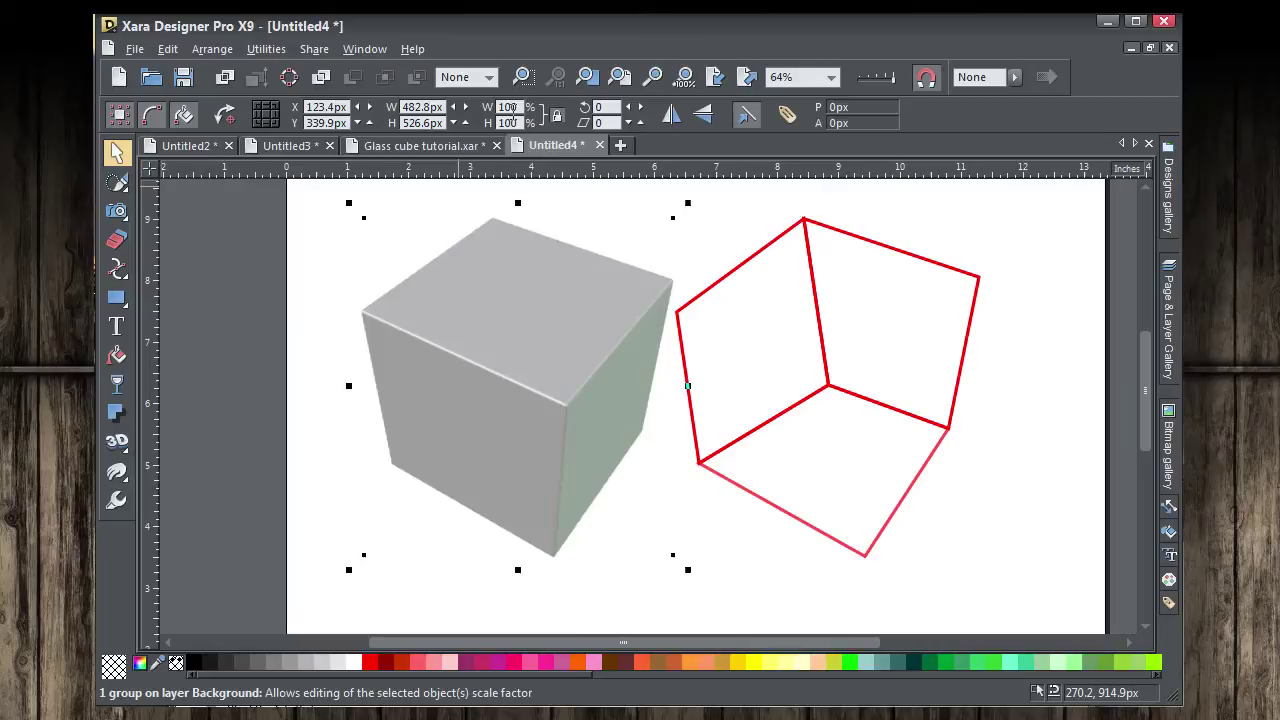
Give the selection 4px green outlines and move it back onto the grey cube
left_click(492, 80)
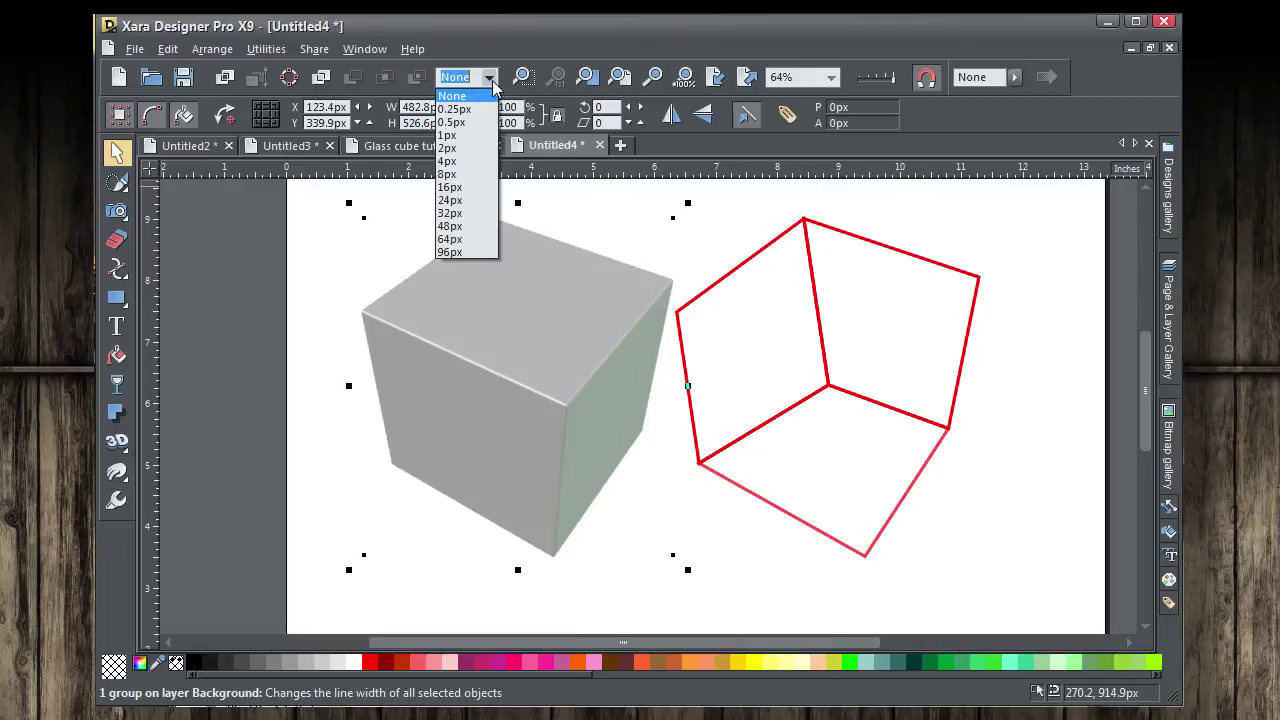
left_click(450, 162)
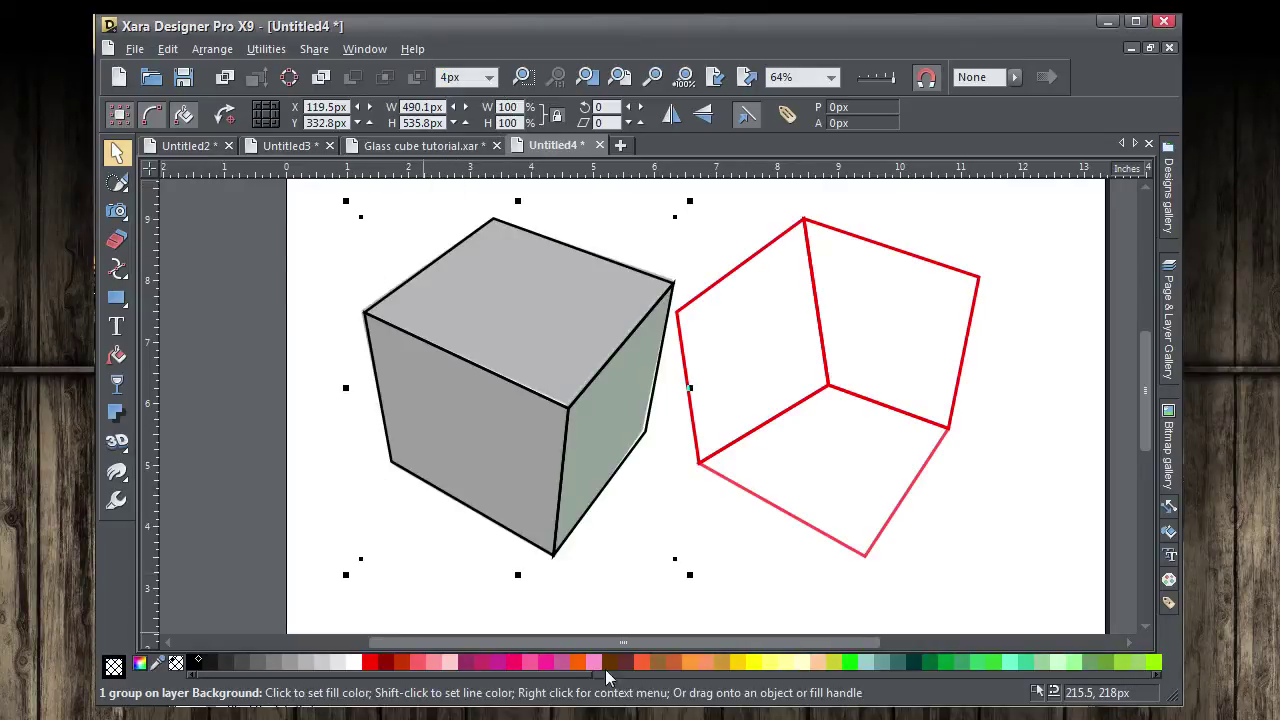
left_click(950, 663, "shift")
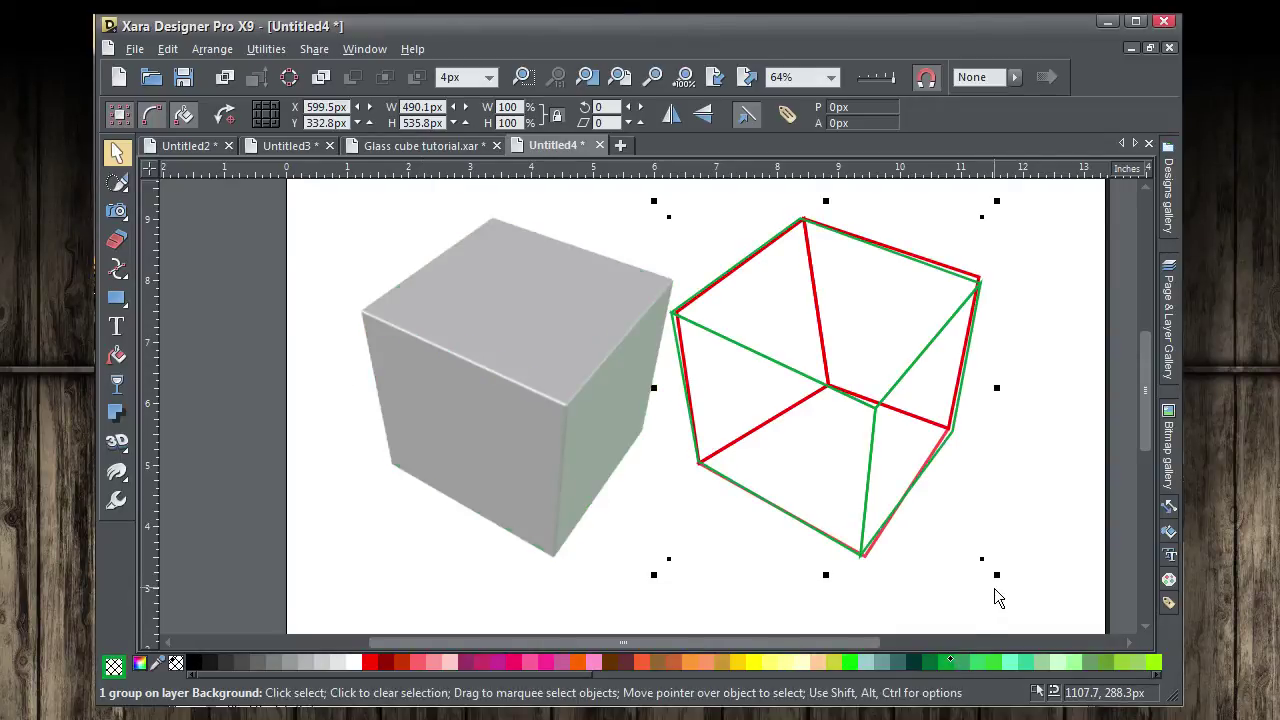
key("ctrl+z")
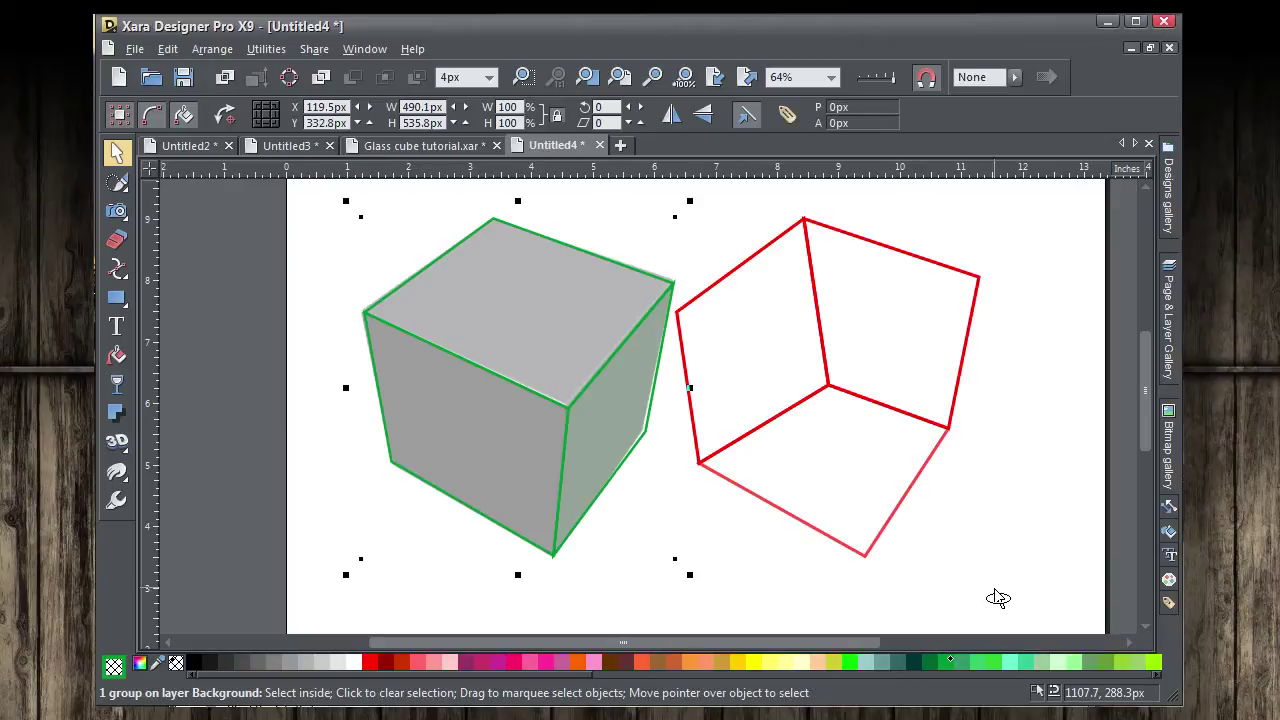
key("Escape")
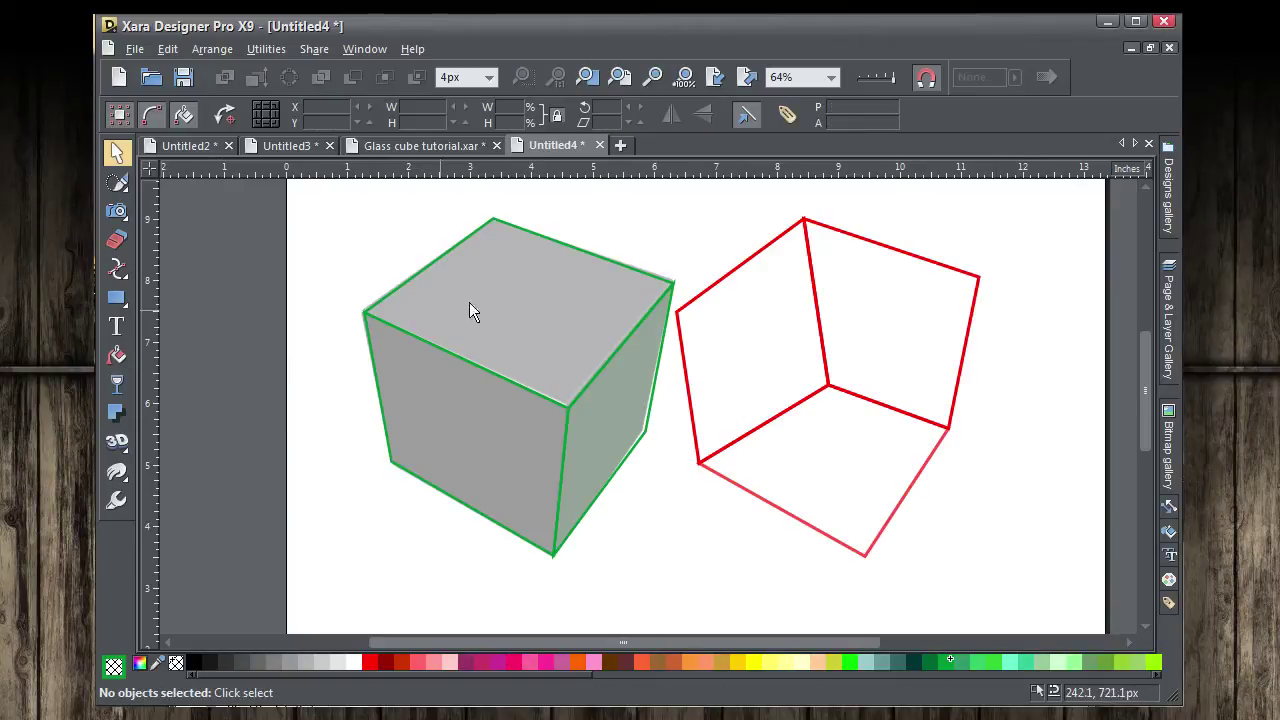
Nudge the cube's purple top face right onto the red wireframe
left_click(561, 248)
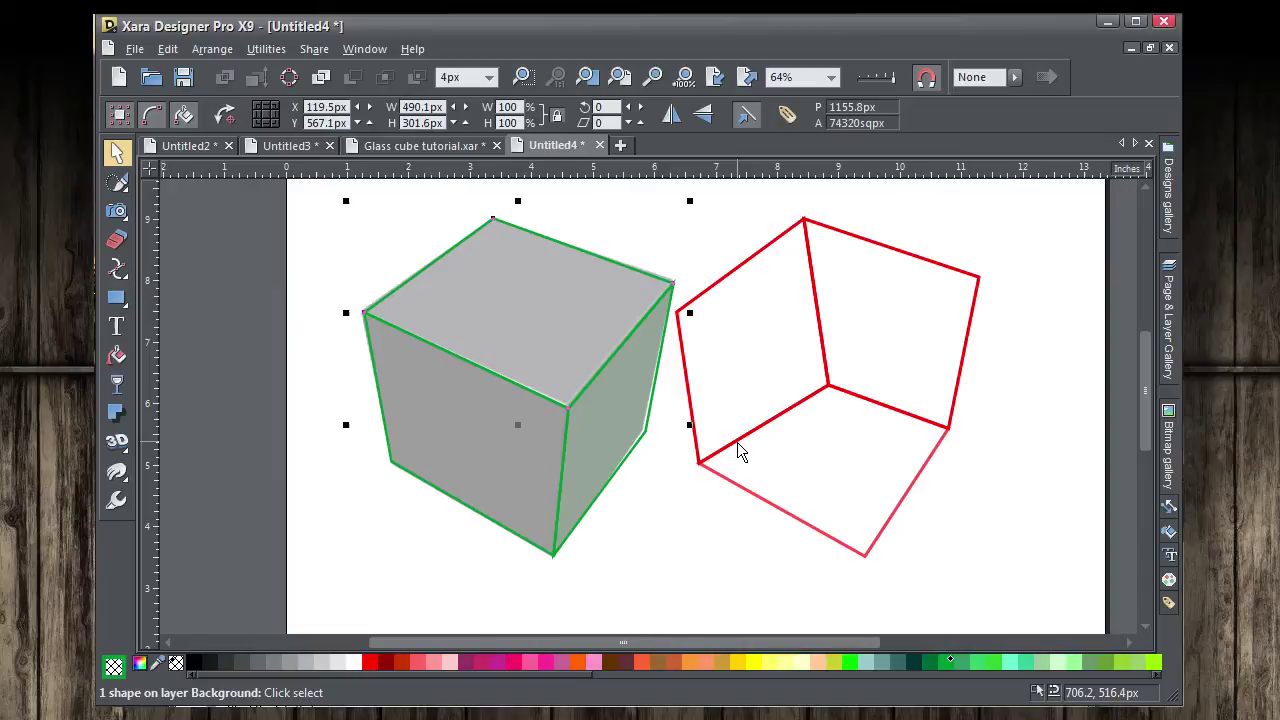
key("Right")
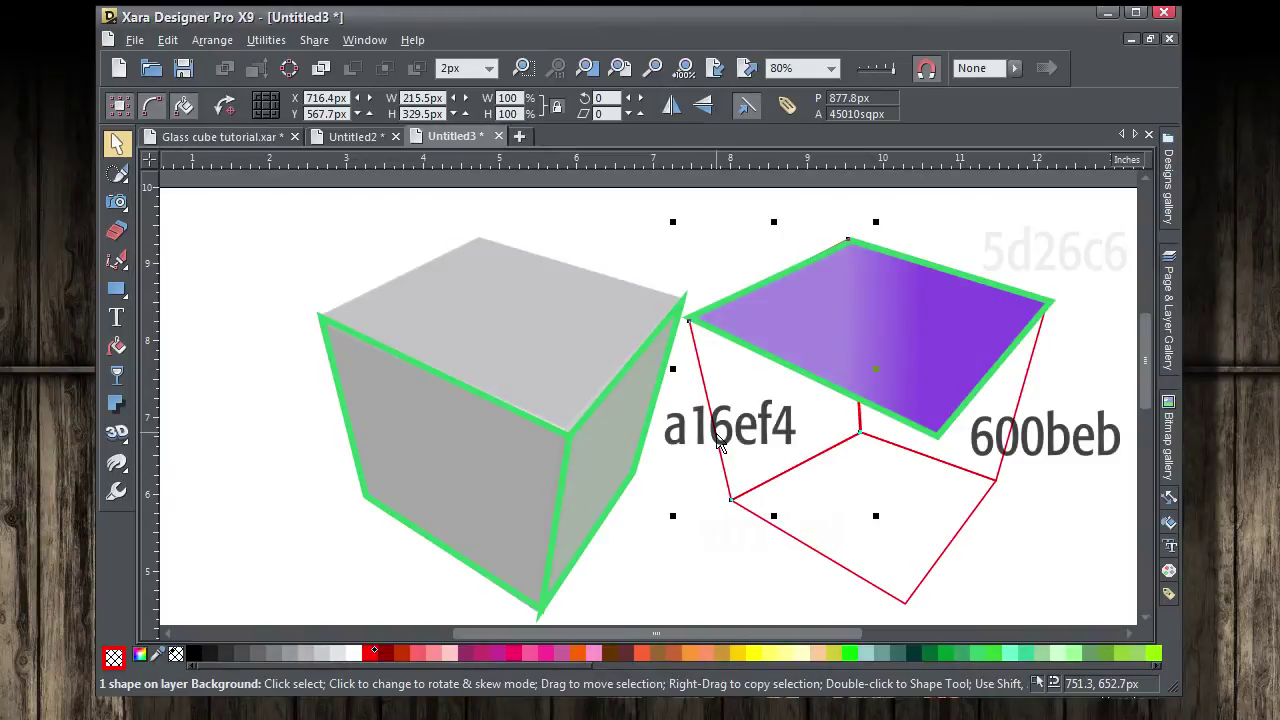
left_click(716, 447)
left_click(718, 446)
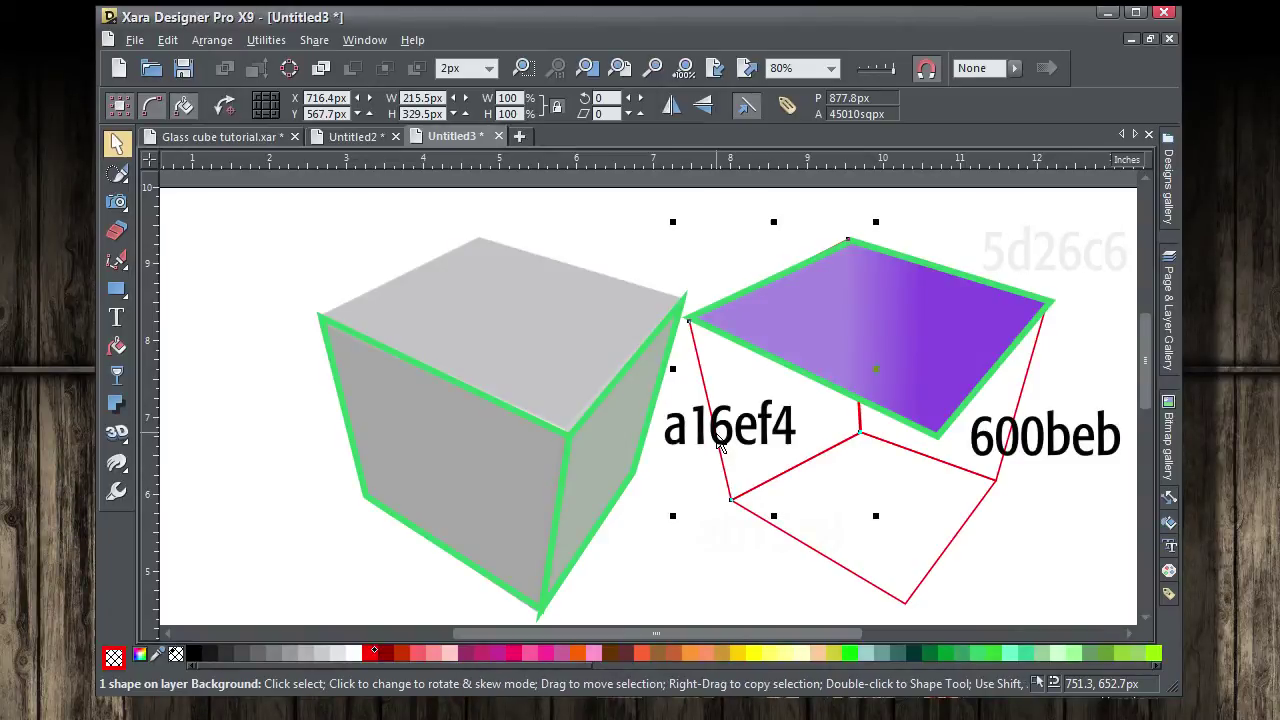
Fill the cube's left front face with the top face's light purple using the eyedropper
left_click(145, 657)
left_click_drag(914, 245, 543, 220)
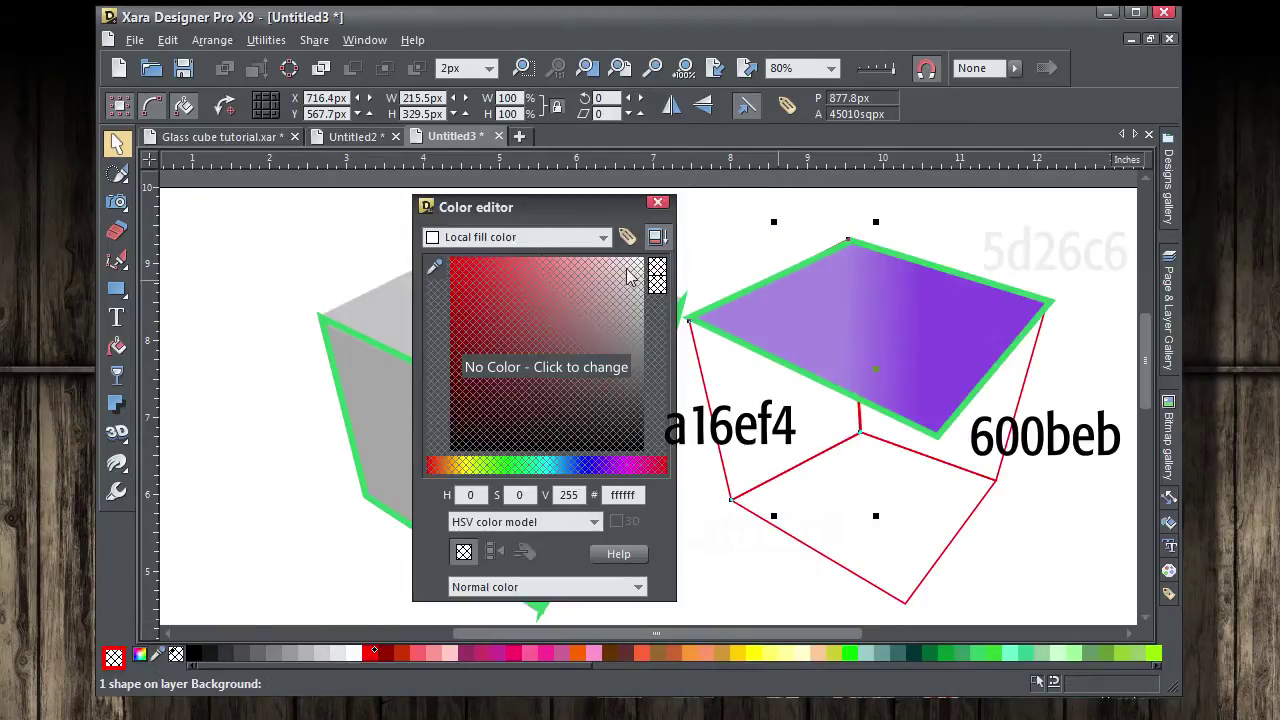
left_click_drag(434, 266, 838, 323)
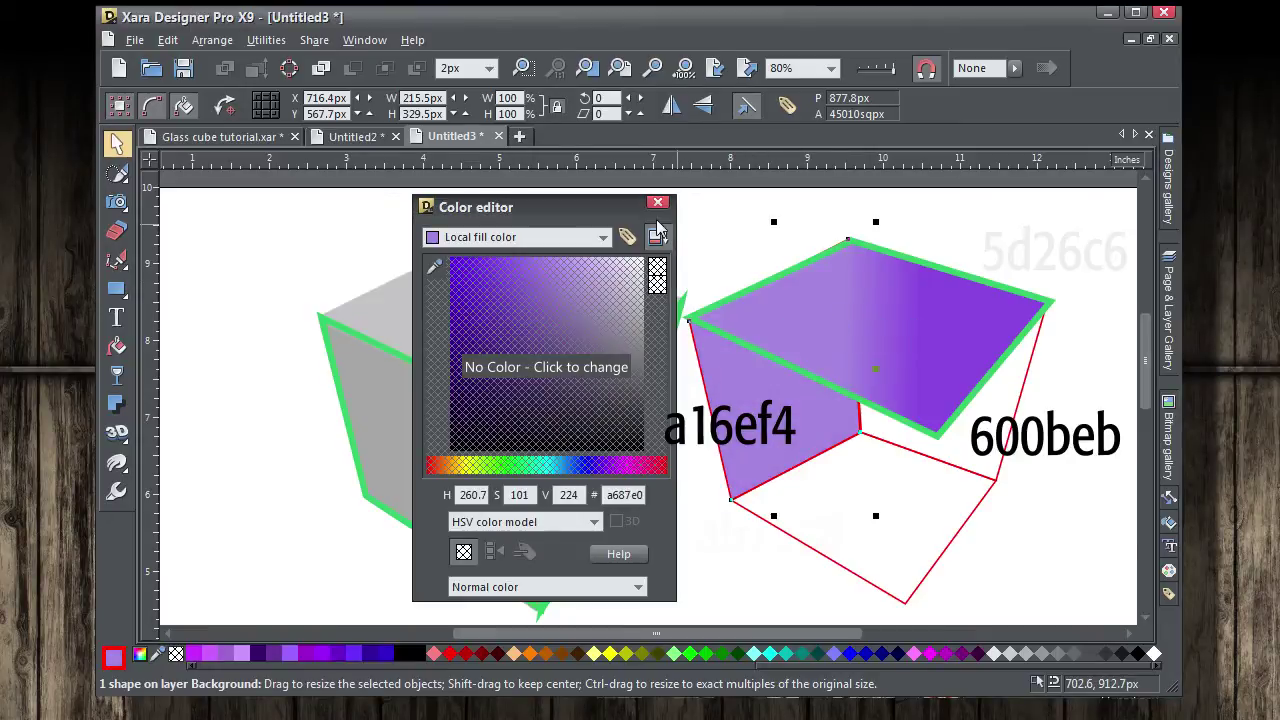
left_click(658, 203)
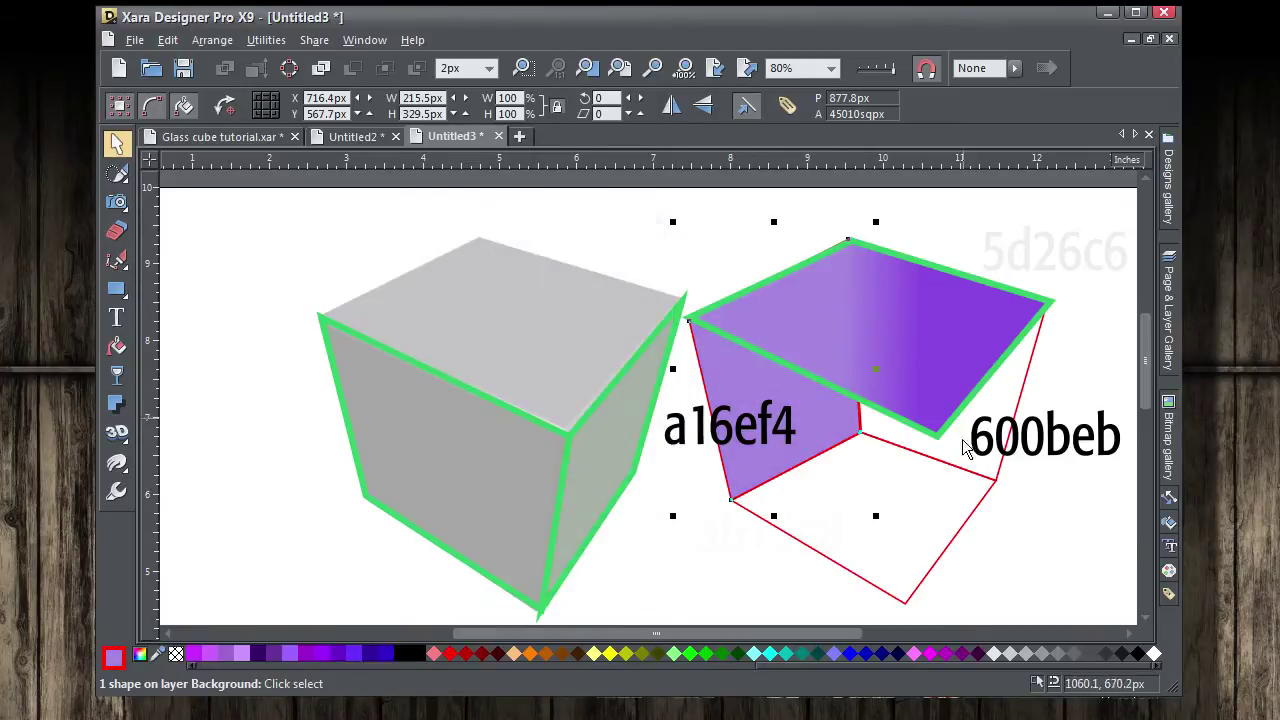
left_click(905, 355)
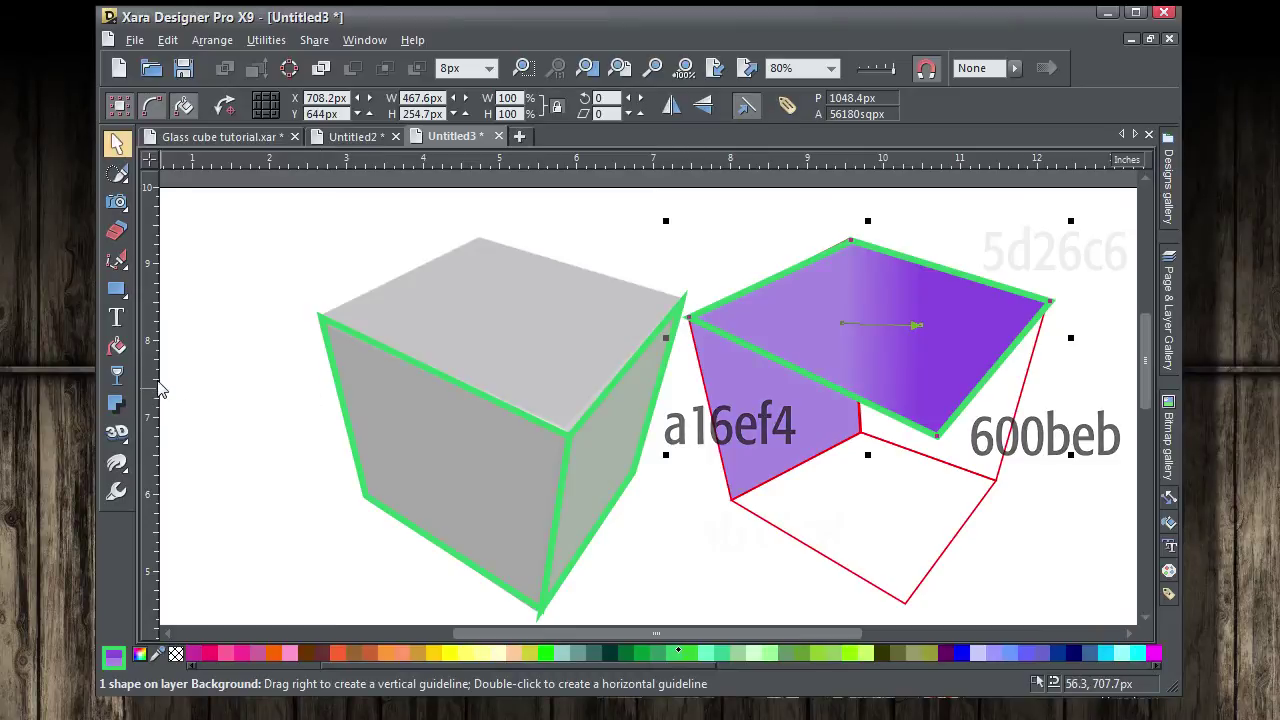
left_click(1020, 411)
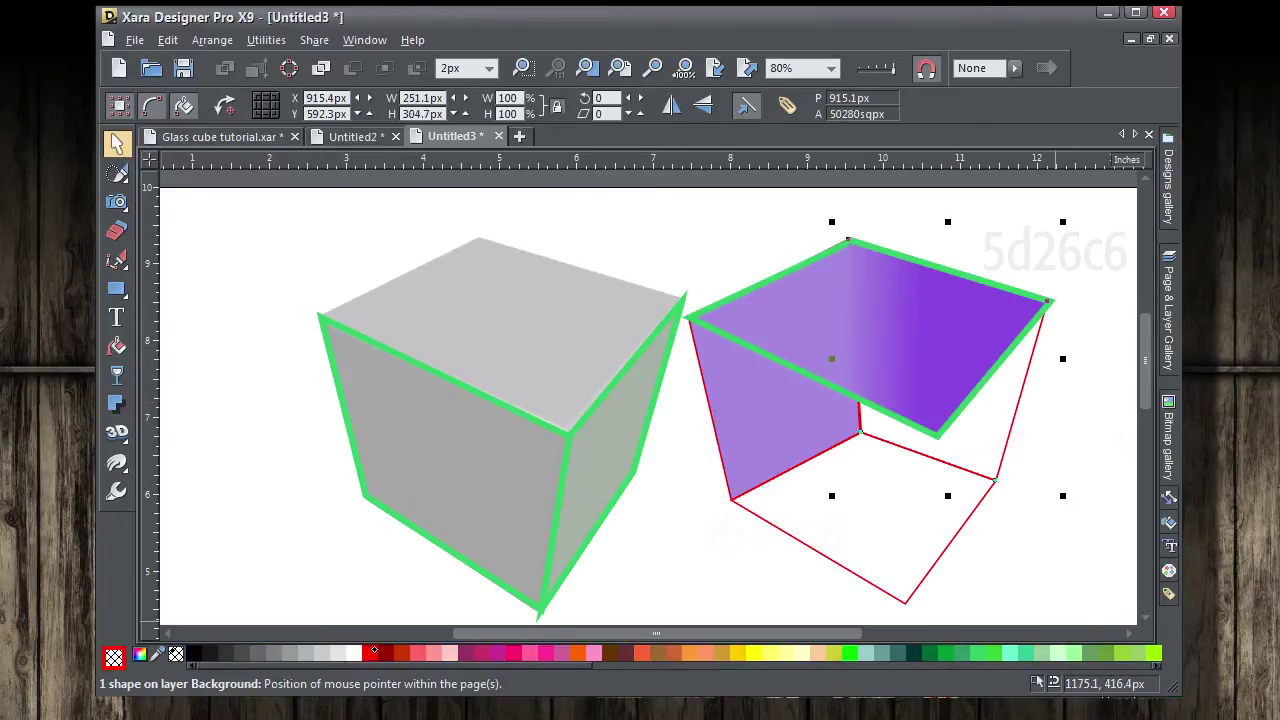
Give the cube's right side face a light purple ab75e8 fill
left_click(983, 546)
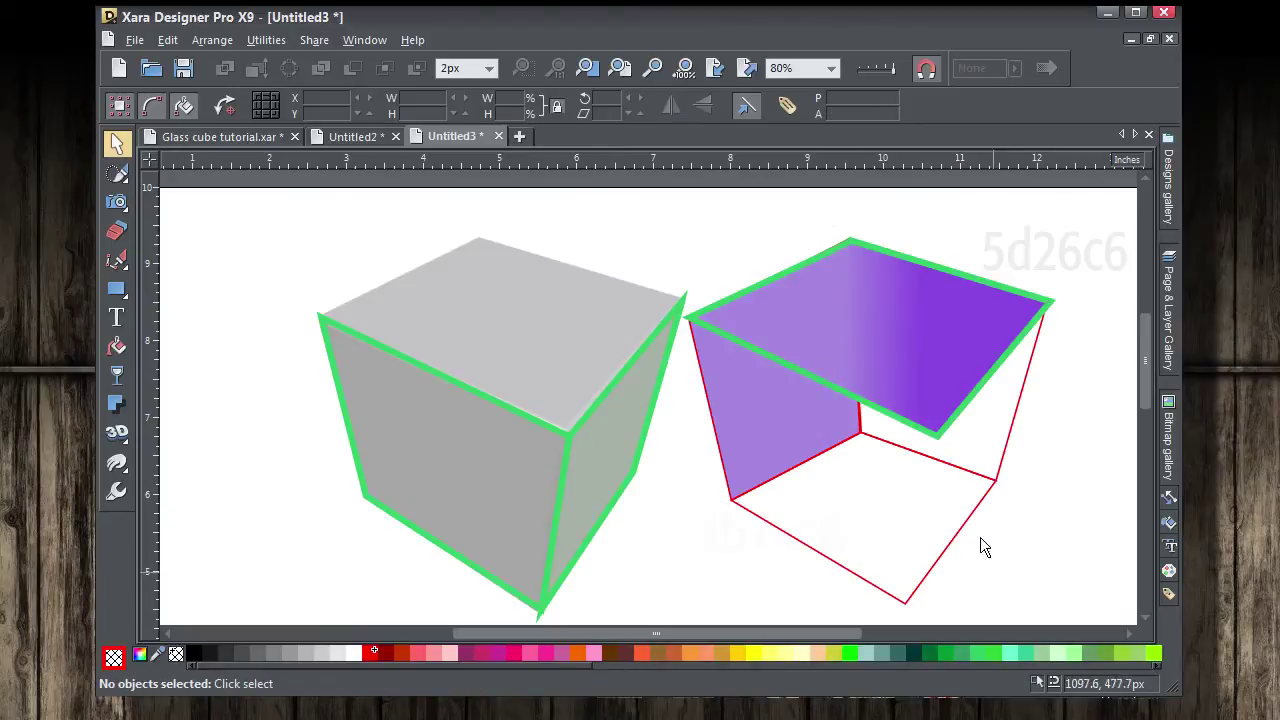
left_click(1021, 403)
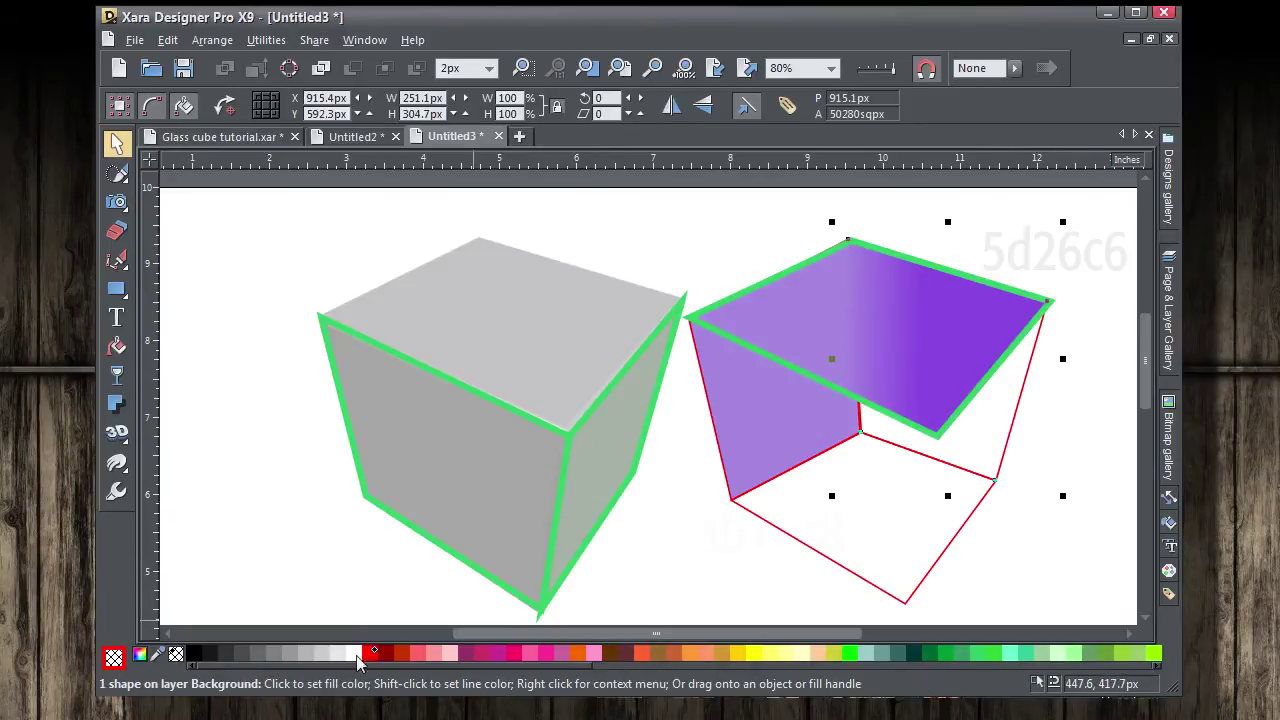
left_click(141, 654)
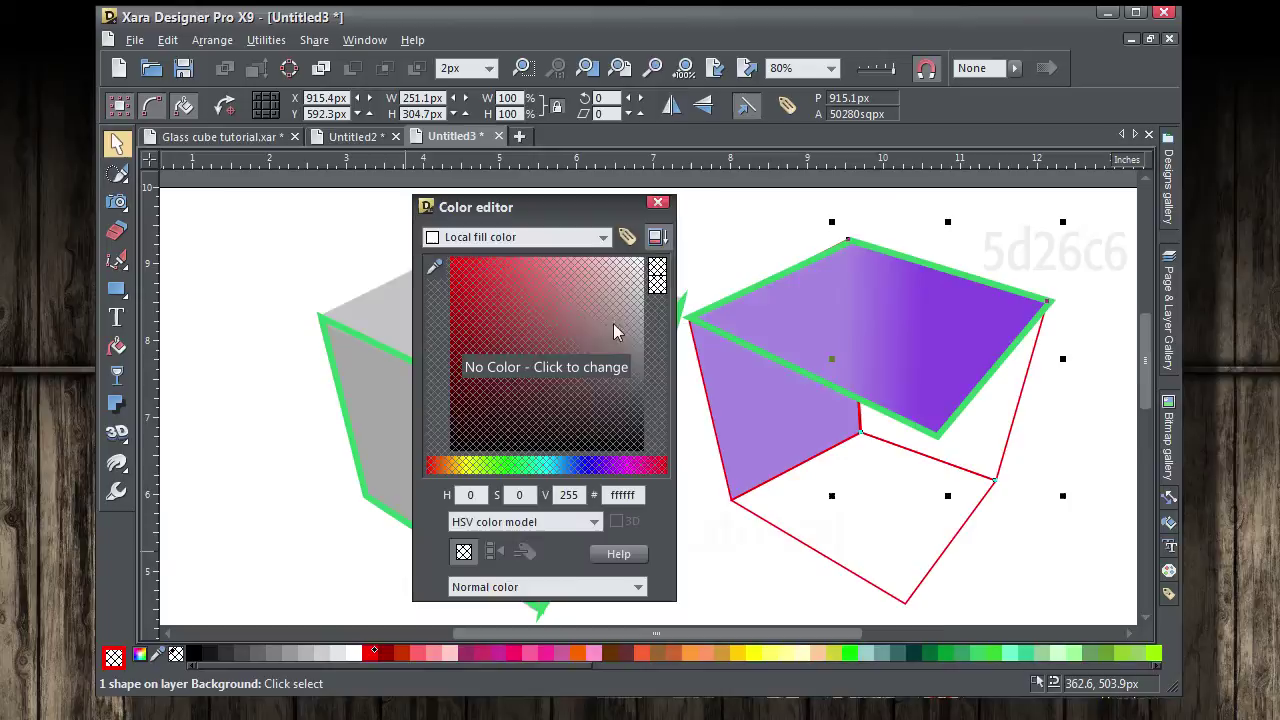
left_click_drag(530, 207, 508, 170)
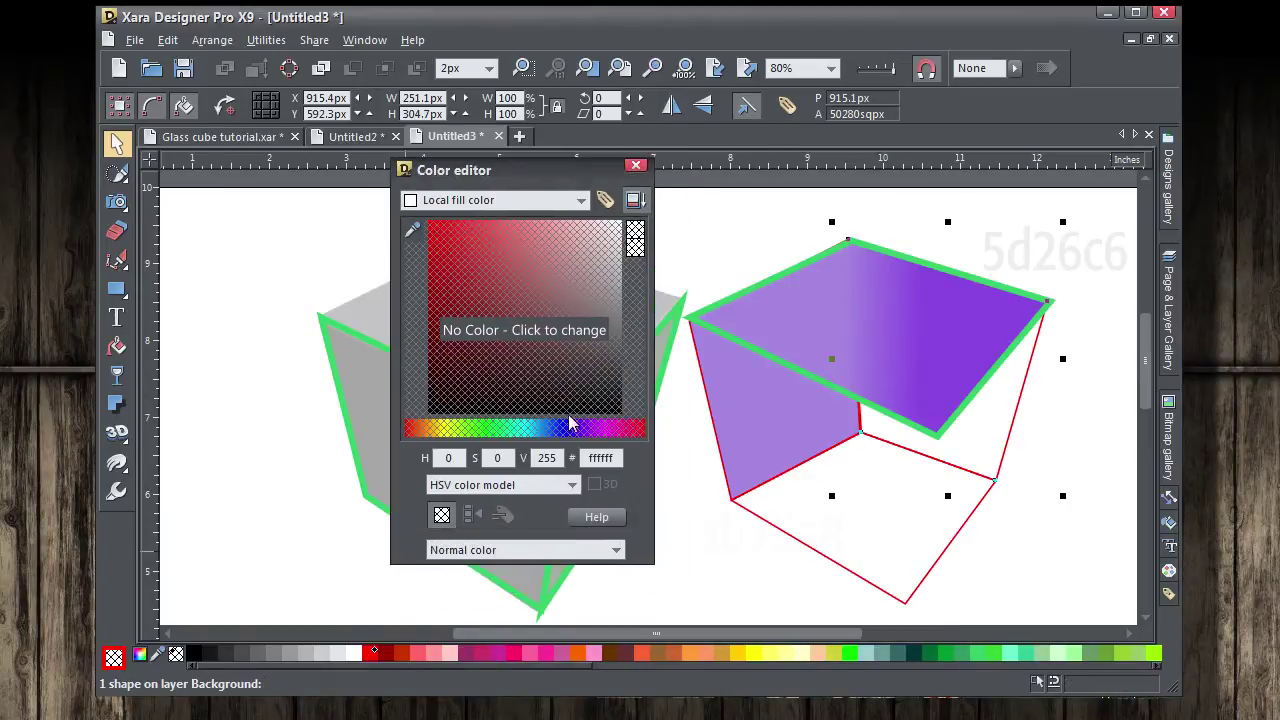
left_click(584, 428)
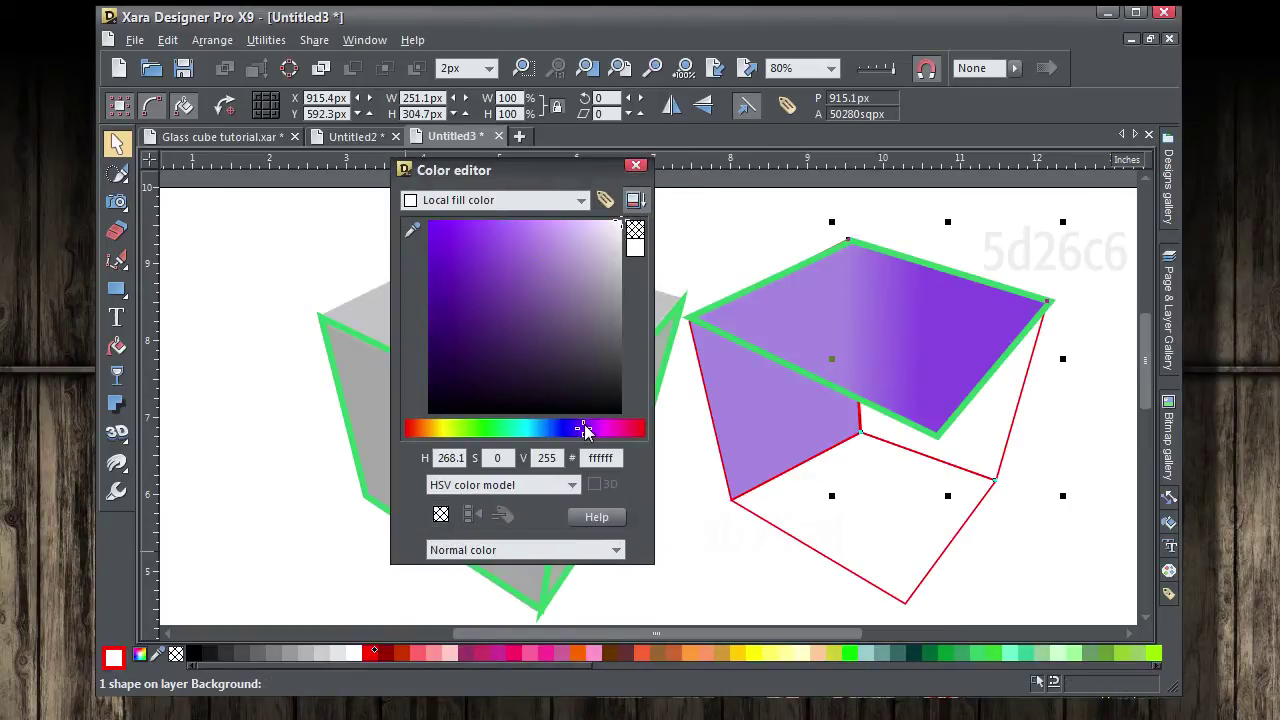
mouse_move(486, 257)
left_mouse_down()
mouse_move(526, 236)
mouse_move(526, 254)
left_mouse_up()
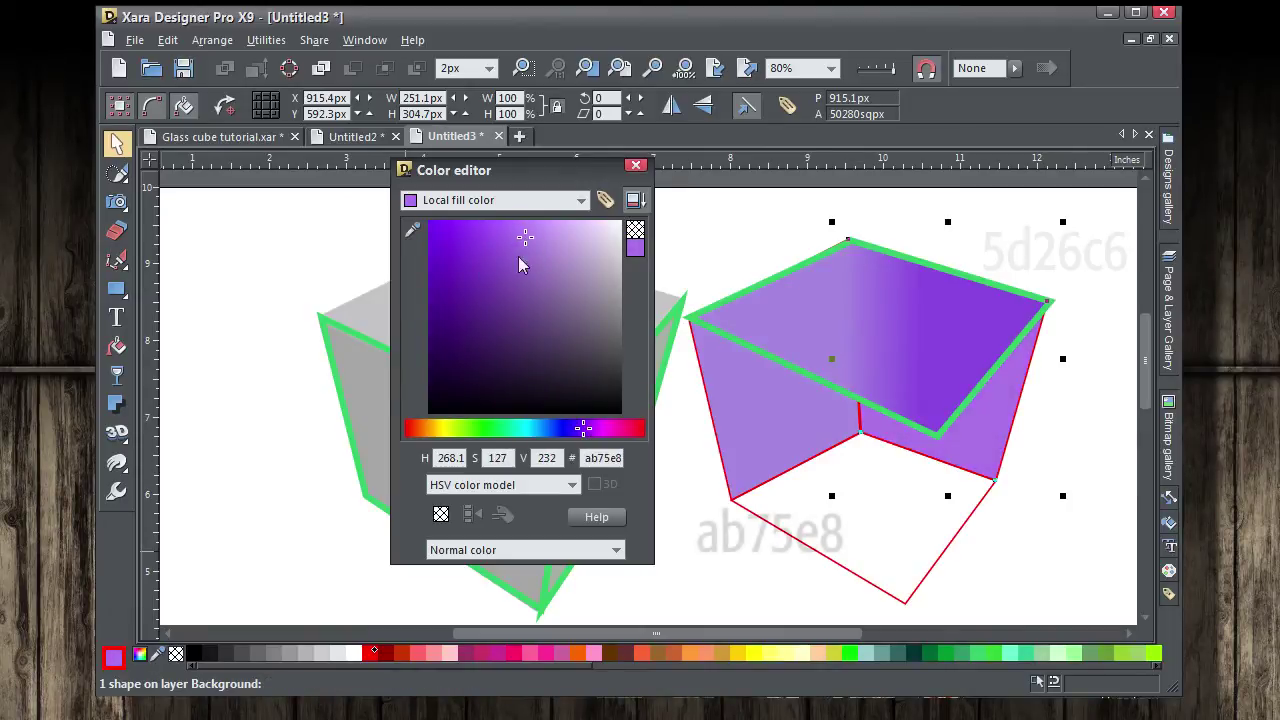
Drag a linear fill across the right face, ending in deep violet 7619df
left_click(118, 349)
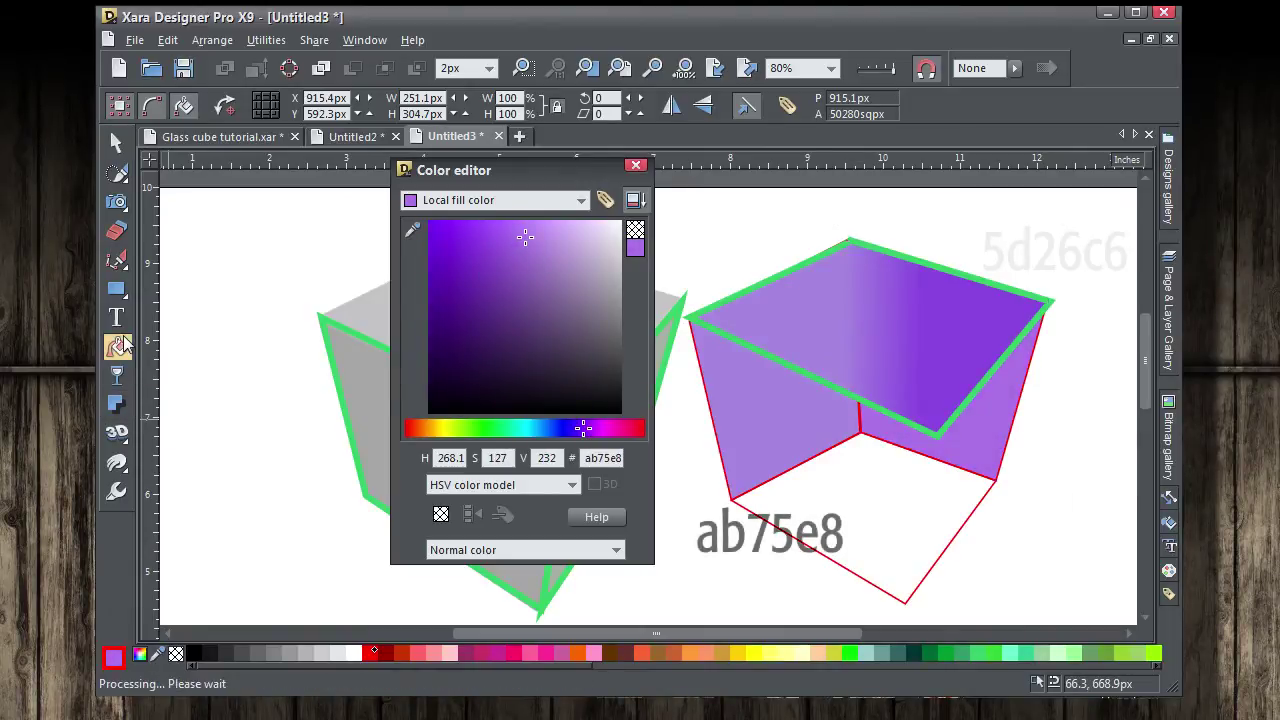
left_click_drag(884, 320, 948, 390)
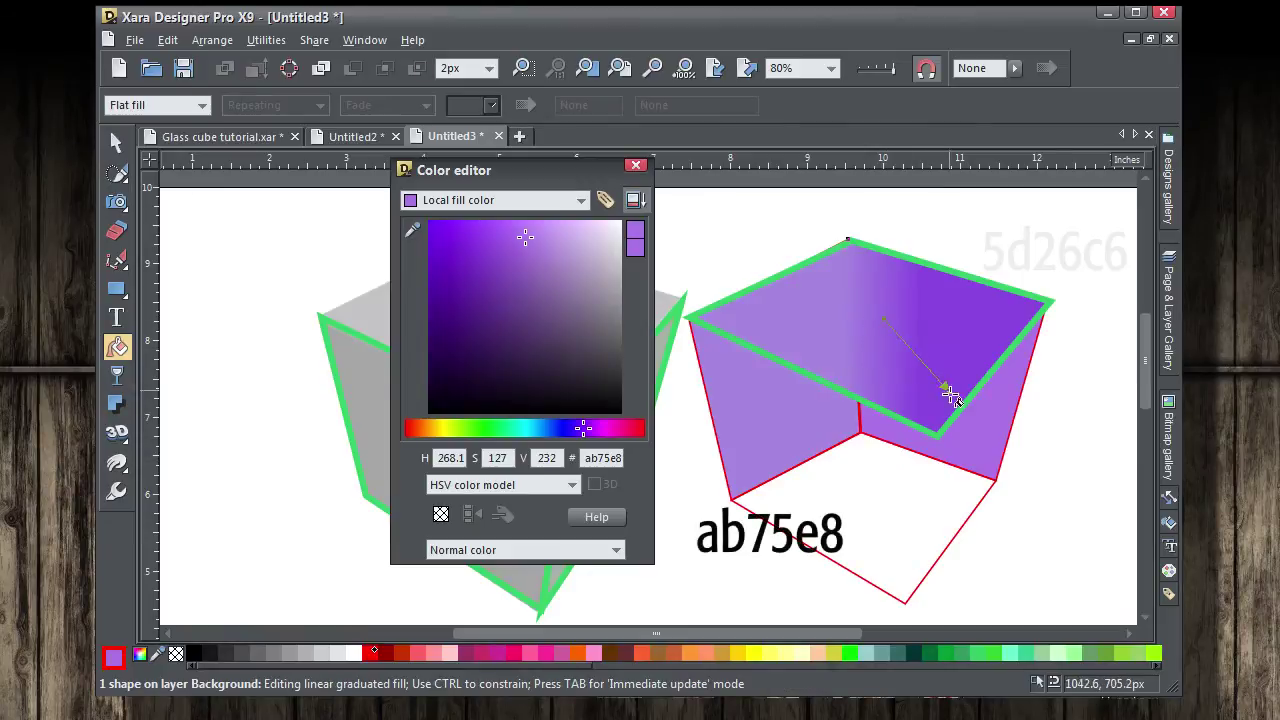
left_click_drag(974, 432, 972, 429)
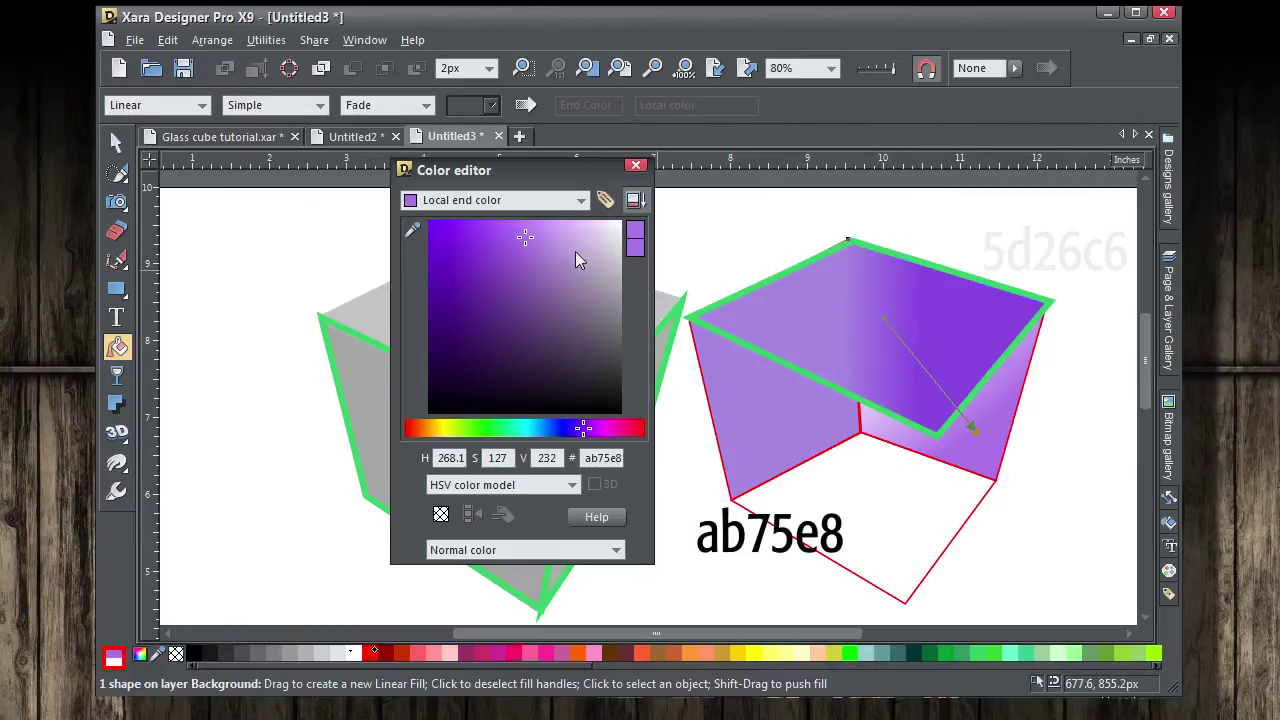
left_click_drag(529, 238, 449, 244)
left_click(116, 142)
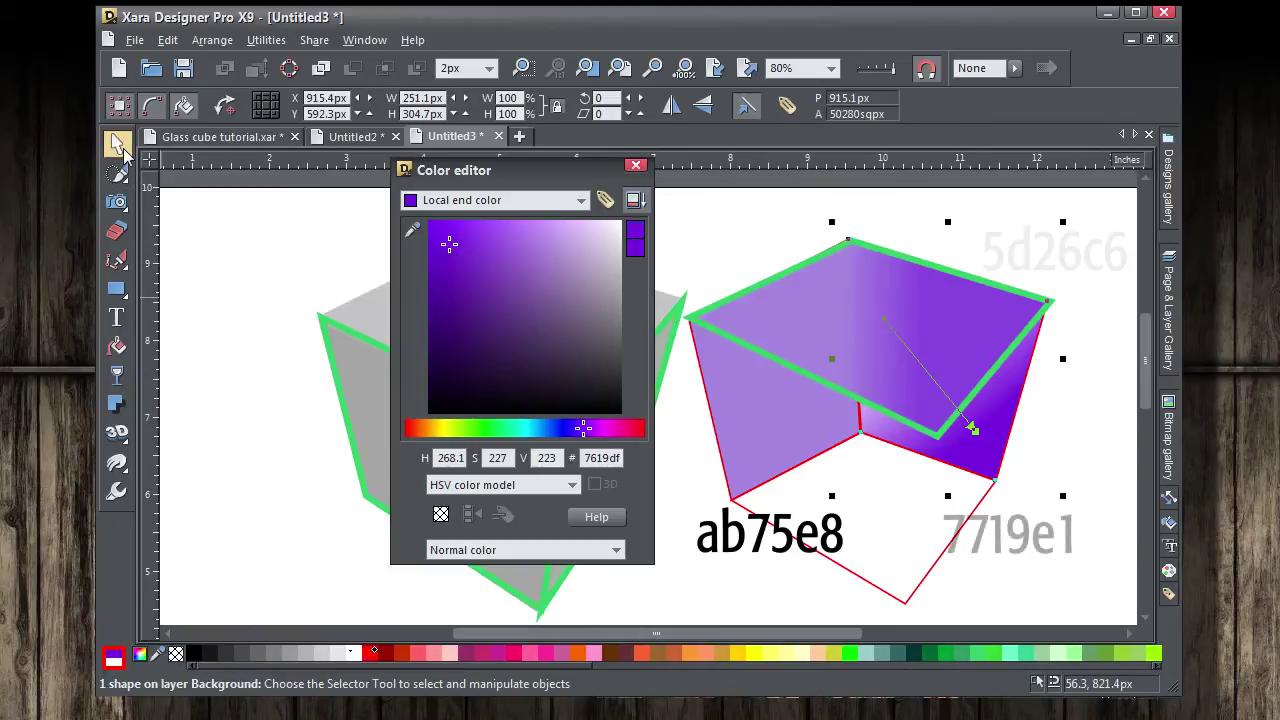
left_click(1049, 572)
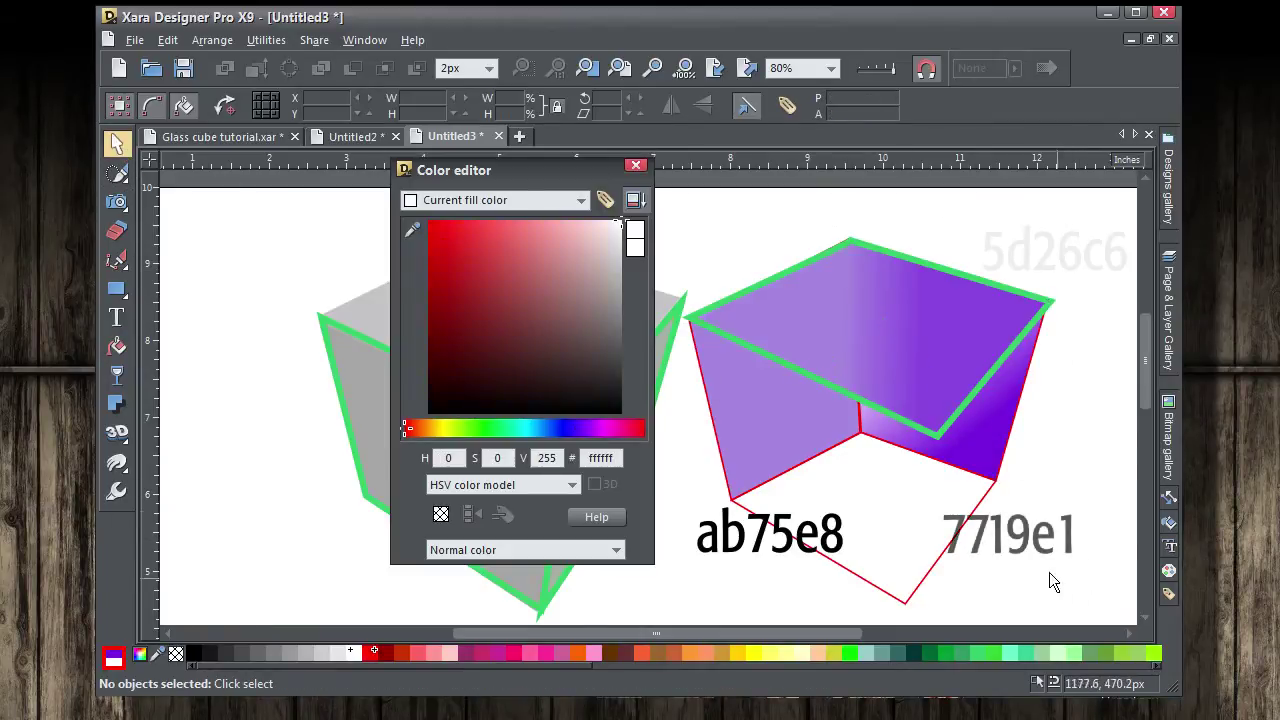
left_click(952, 369)
left_click(636, 165)
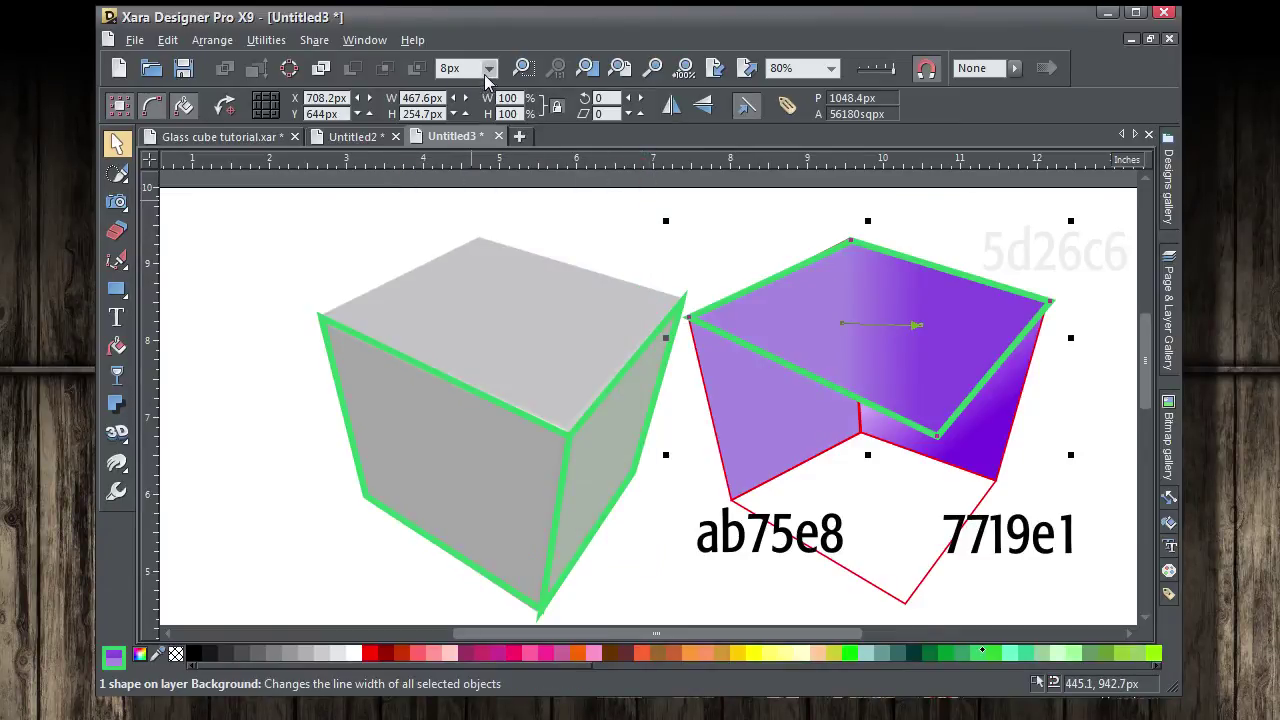
Thin the top face's outline to 2px and add a linear transparency across it
left_click(488, 70)
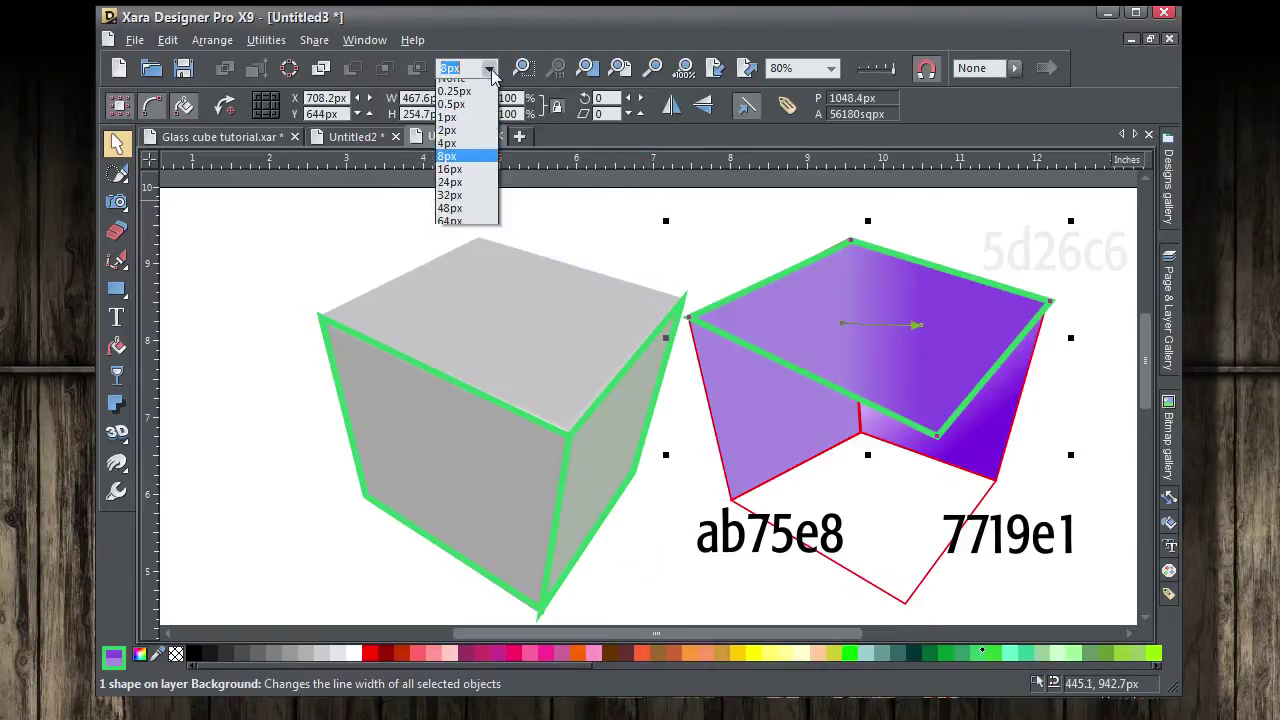
left_click(462, 139)
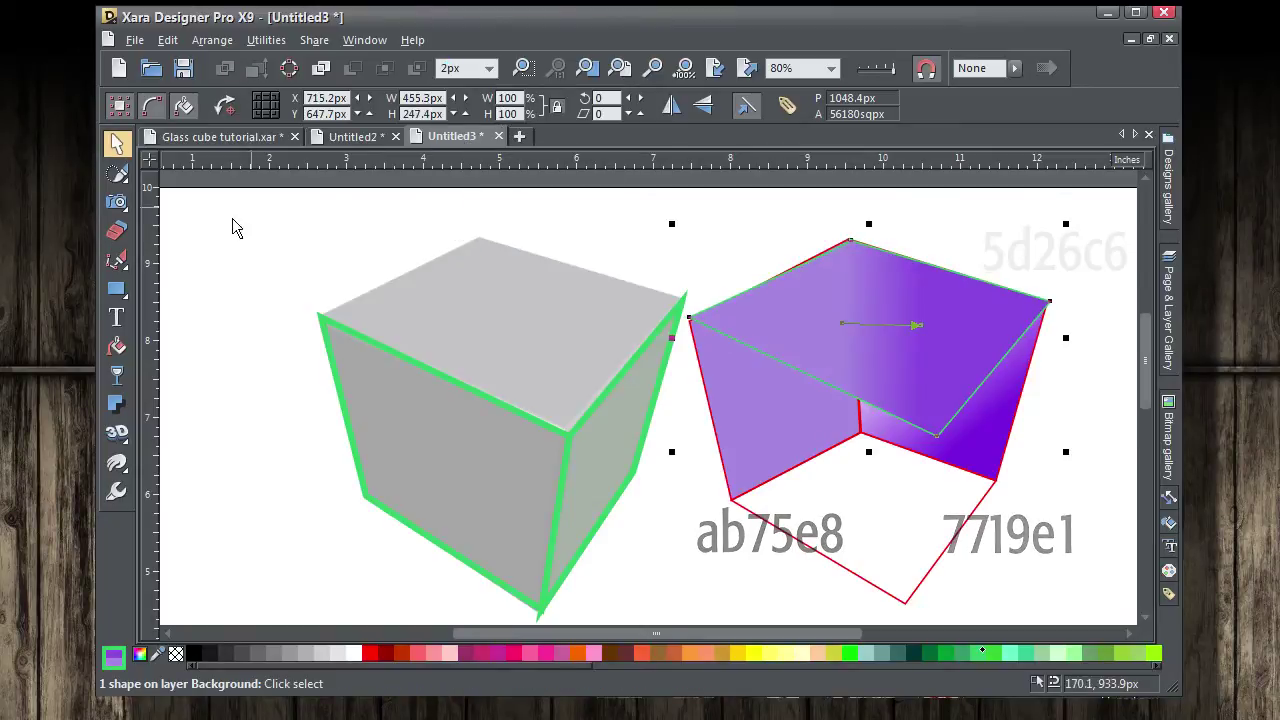
left_click(117, 373)
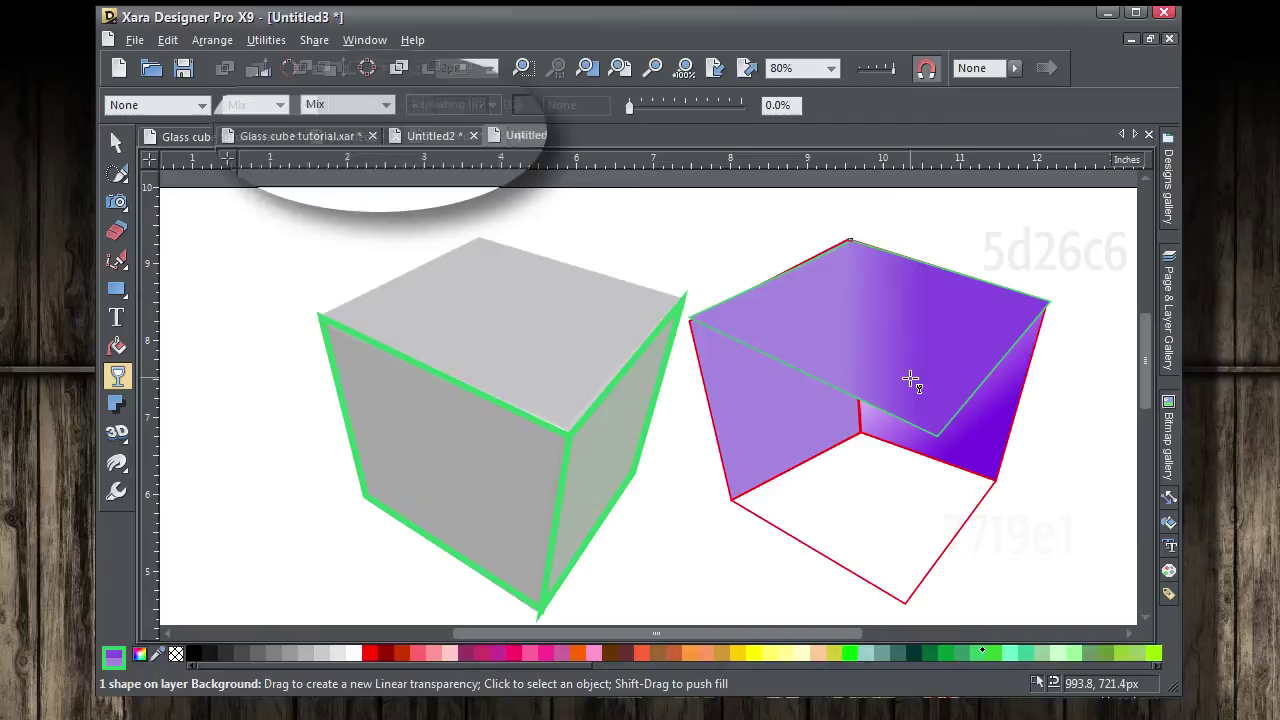
left_click_drag(780, 330, 950, 335)
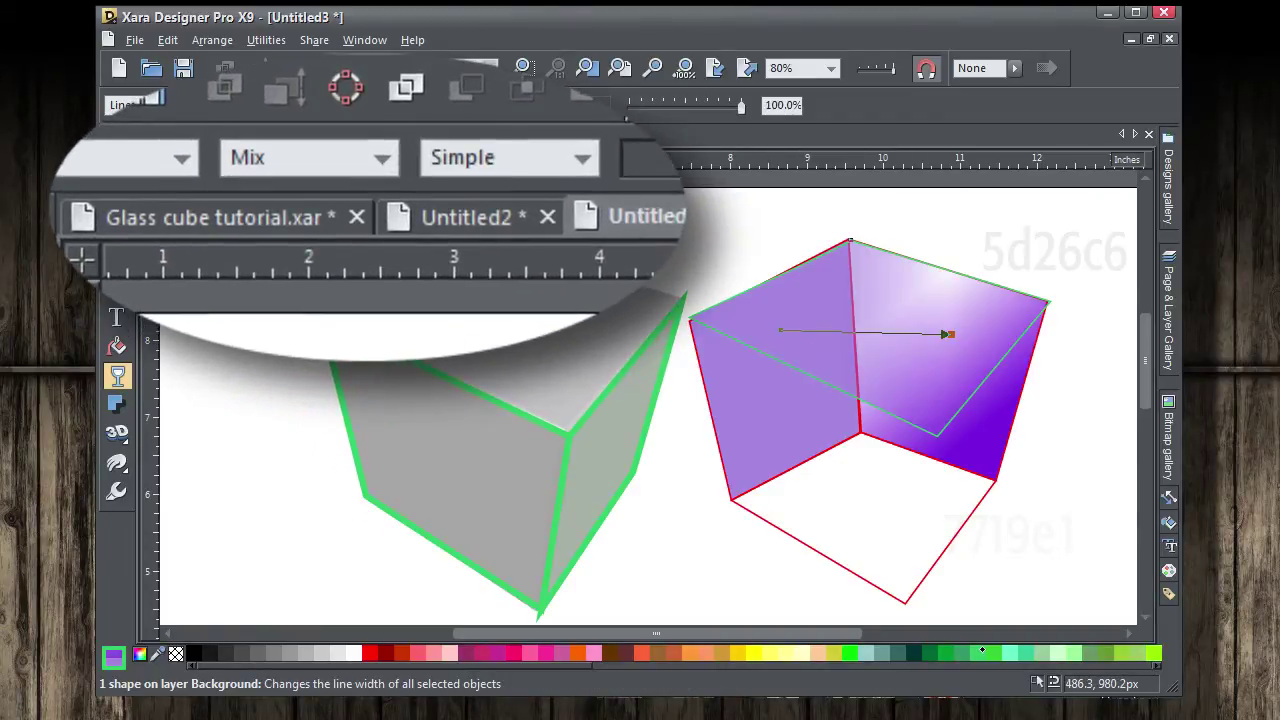
Set the transparency type to Bleach and adjust its start and end points
left_click(381, 151)
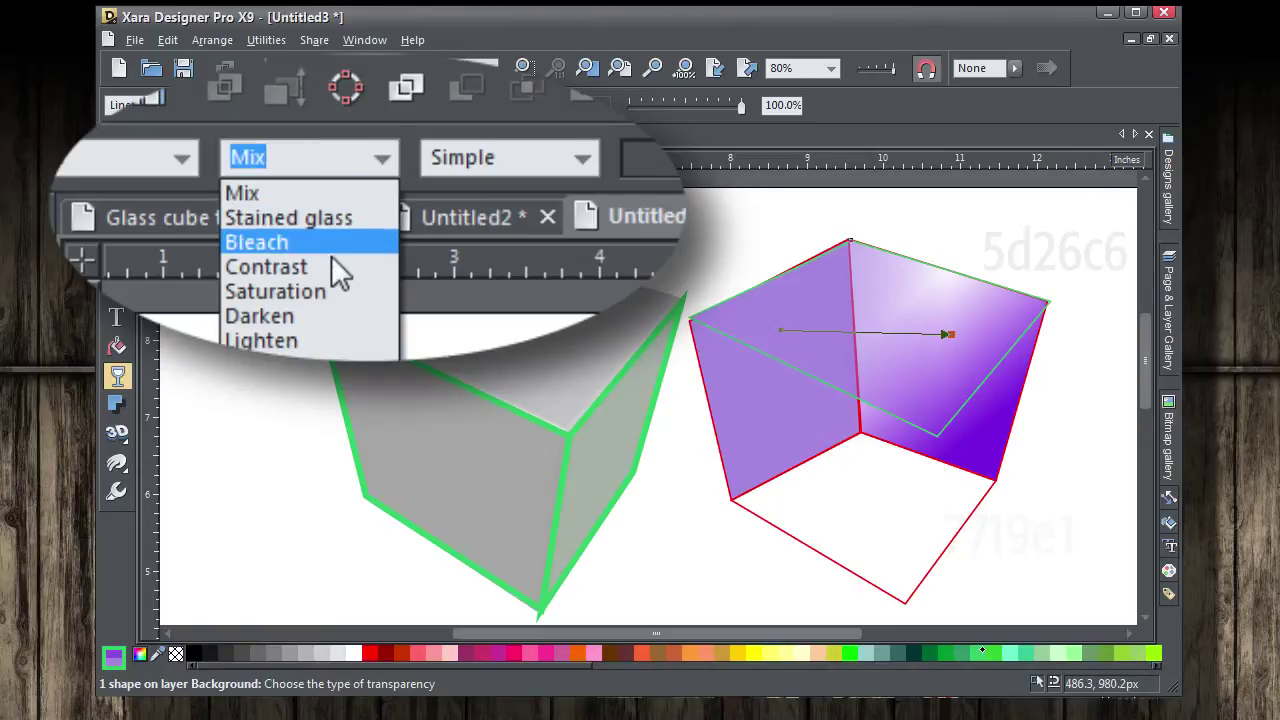
left_click(340, 242)
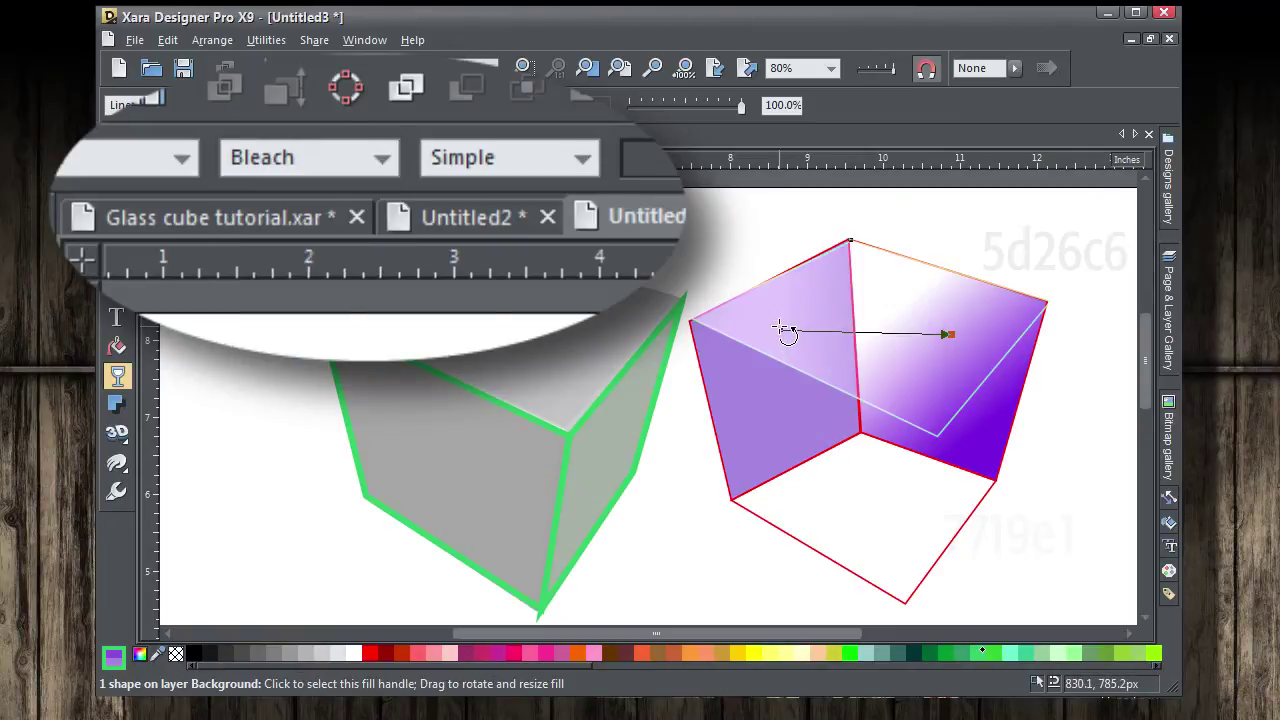
left_click_drag(790, 336, 762, 329)
left_click(950, 334)
left_click_drag(950, 334, 903, 327)
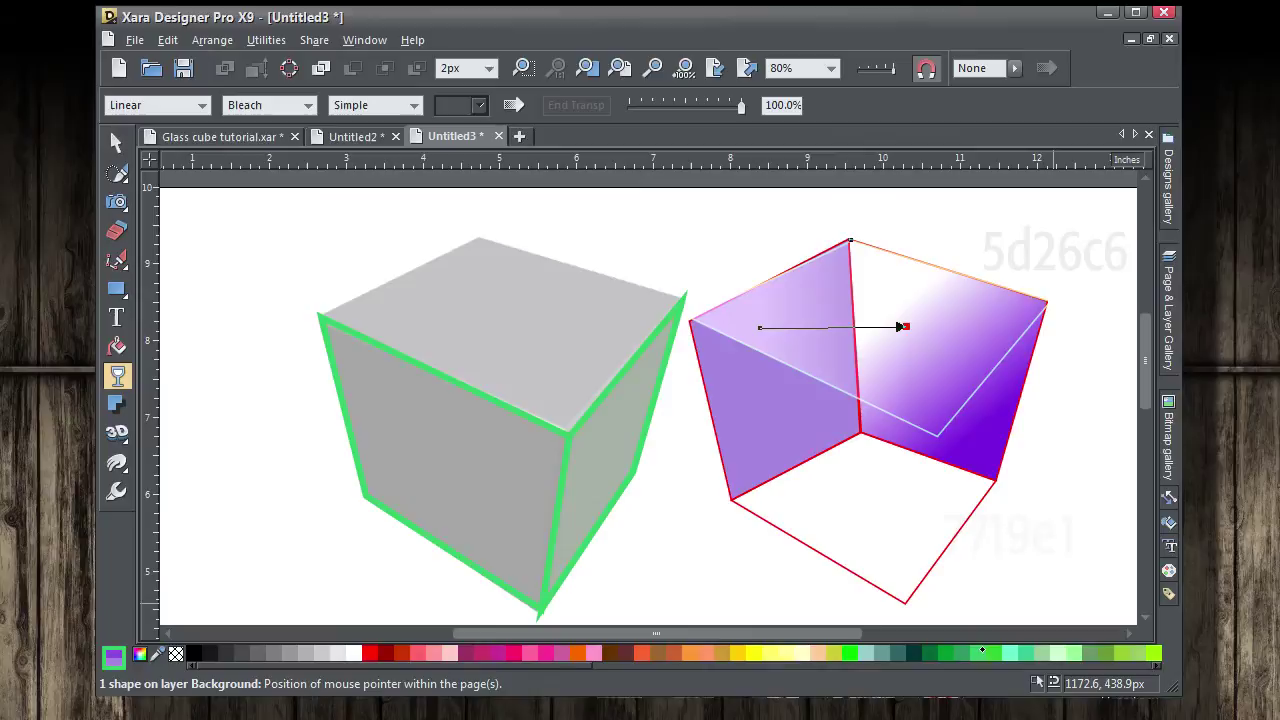
Reposition the right face's gradient end and make its start colour lavender ac8cdf
key("ctrl+e")
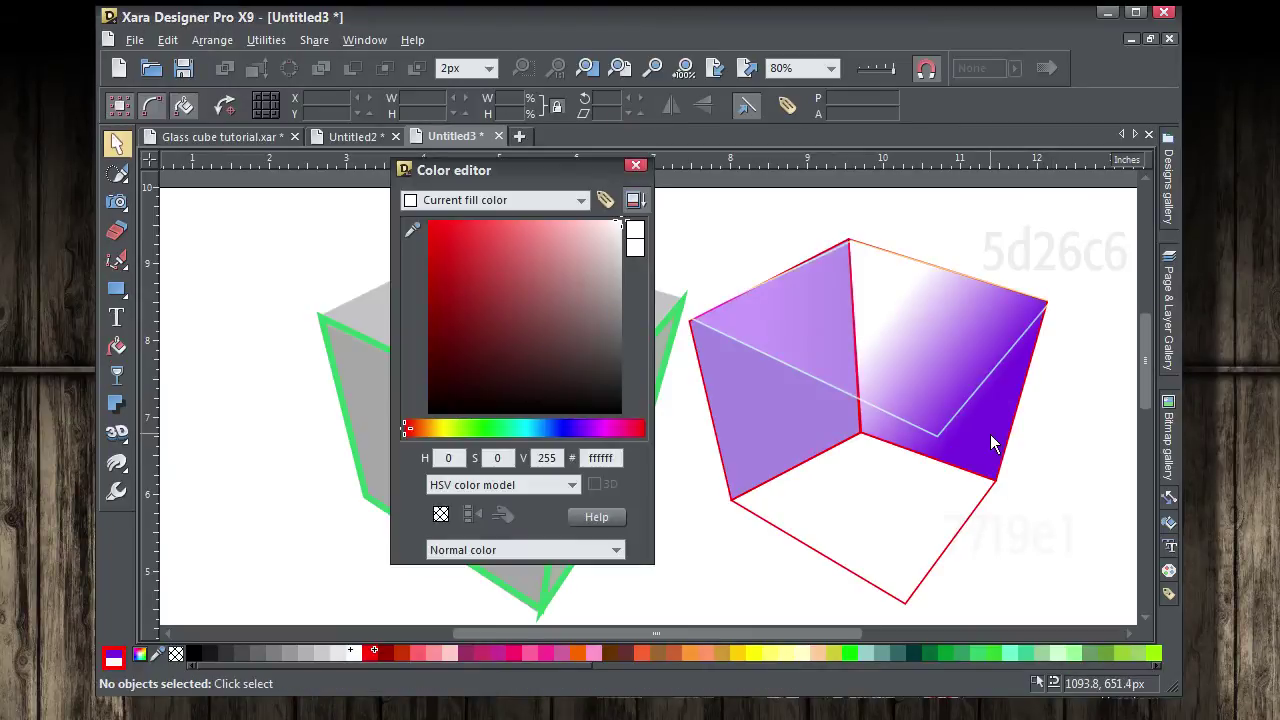
left_click(993, 443)
left_click_drag(983, 397, 988, 355)
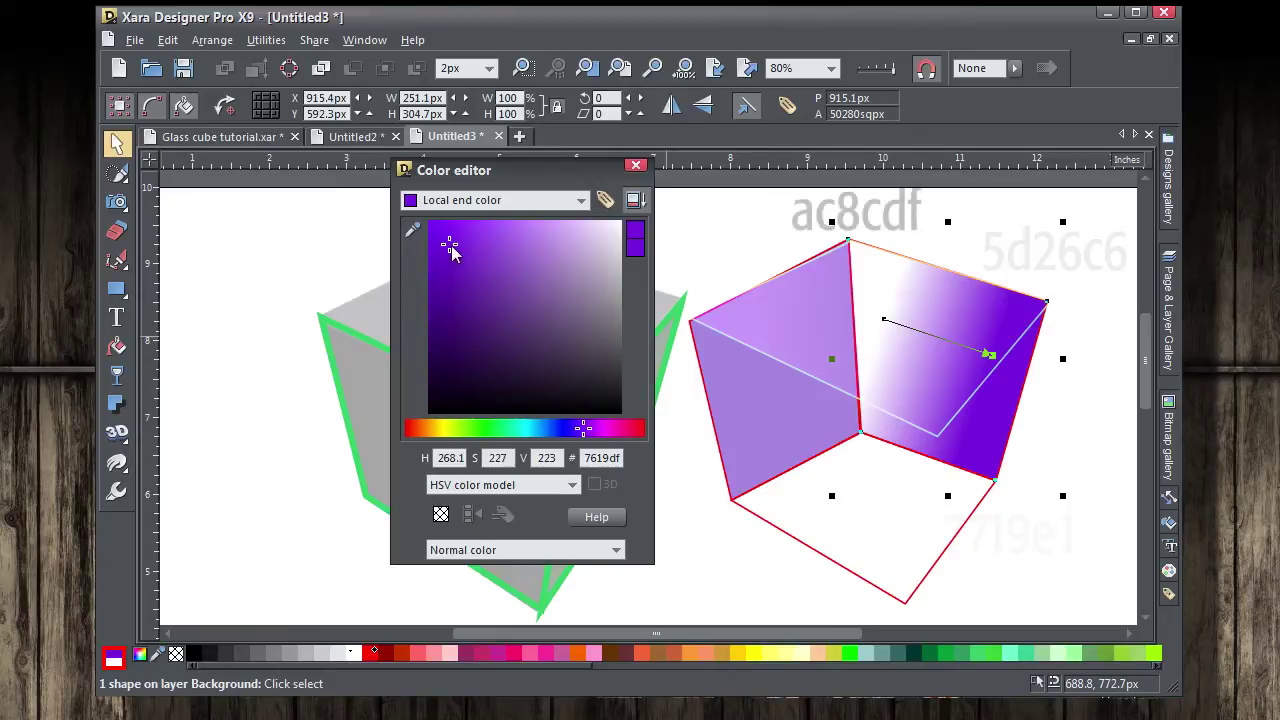
left_click(885, 320)
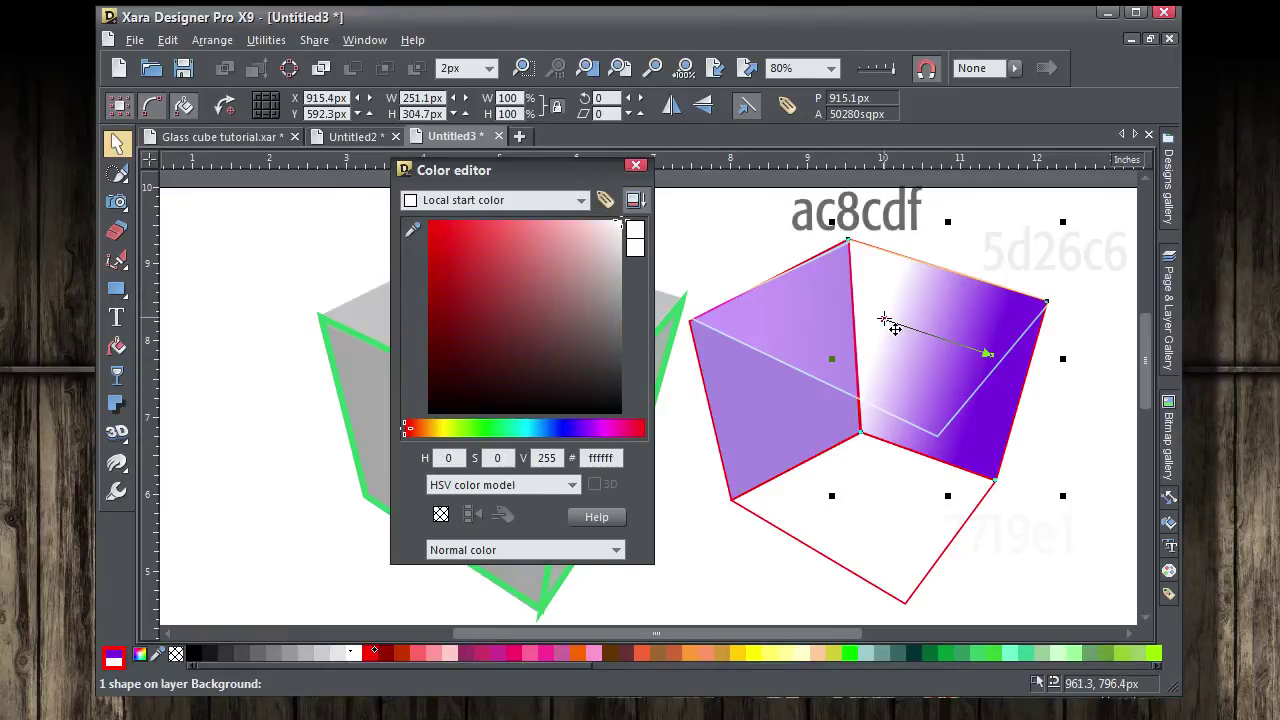
left_click(580, 428)
left_click_drag(546, 224, 549, 246)
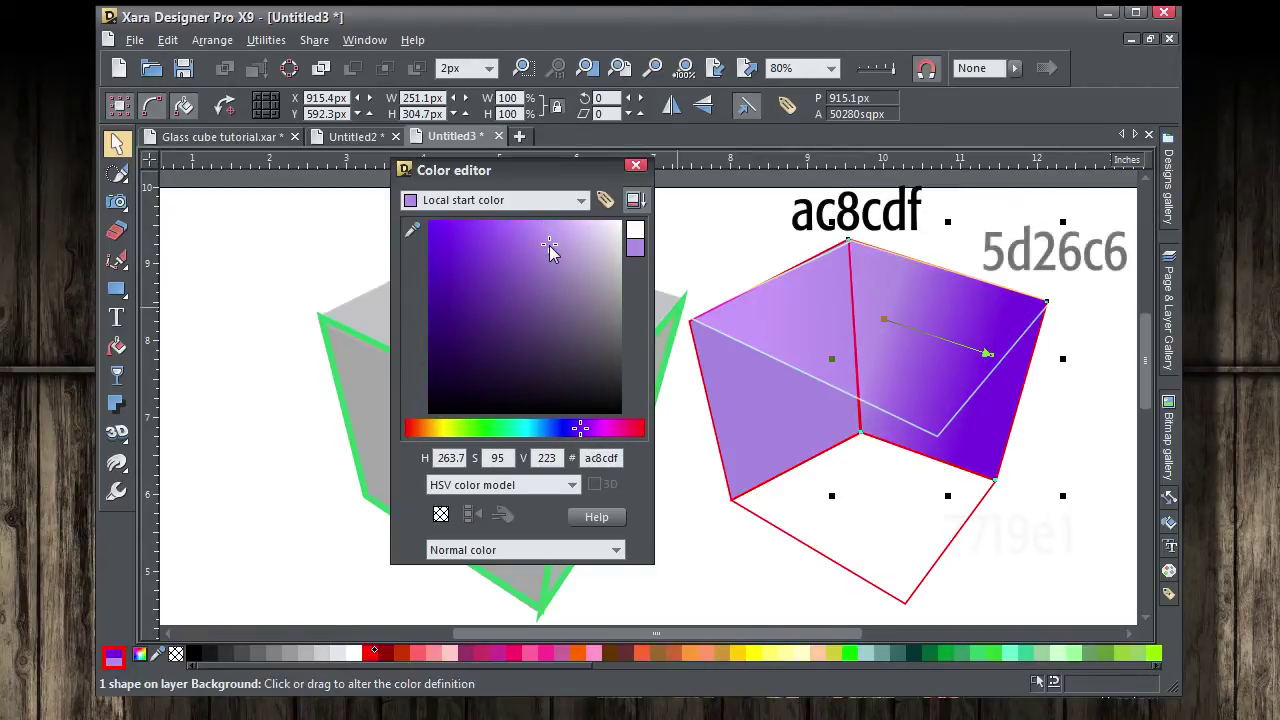
Adjust the larger inner face's gradient start point and its transparency start and end points
left_click(828, 338)
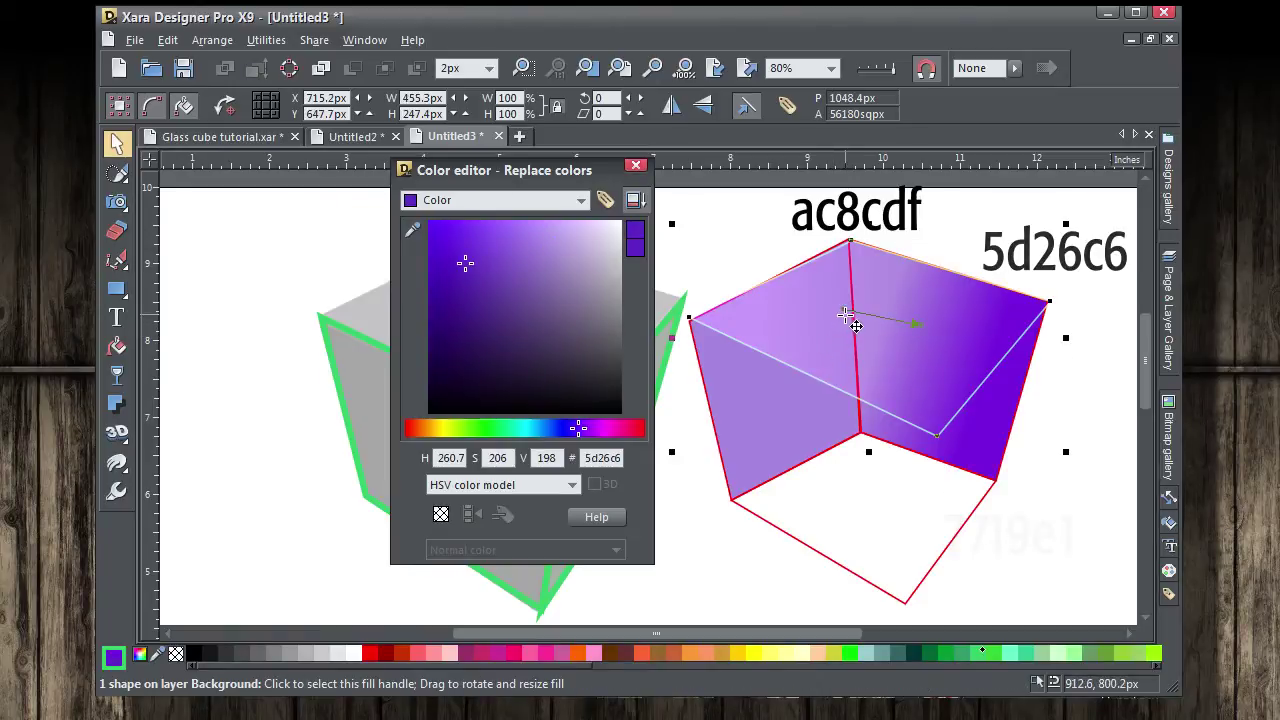
mouse_move(852, 318)
left_mouse_down()
mouse_move(849, 336)
mouse_move(834, 322)
left_mouse_up()
left_click(116, 374)
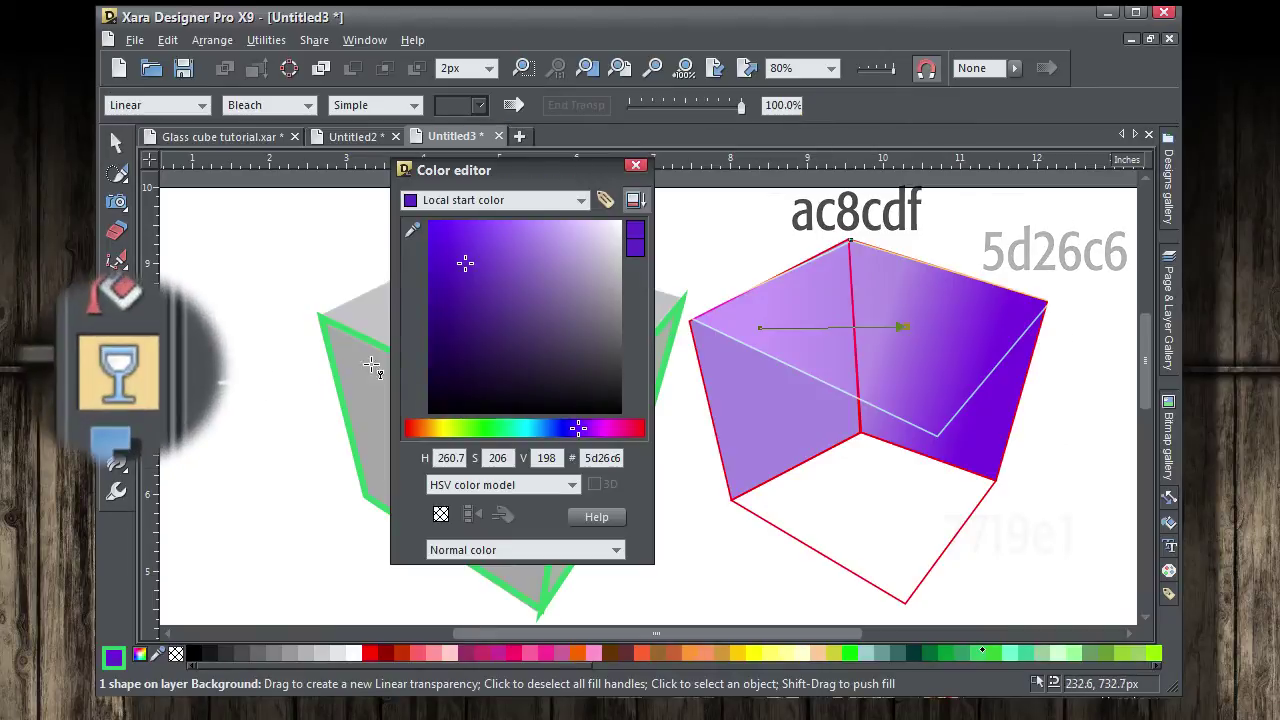
left_click_drag(762, 328, 812, 321)
left_click_drag(893, 322, 876, 325)
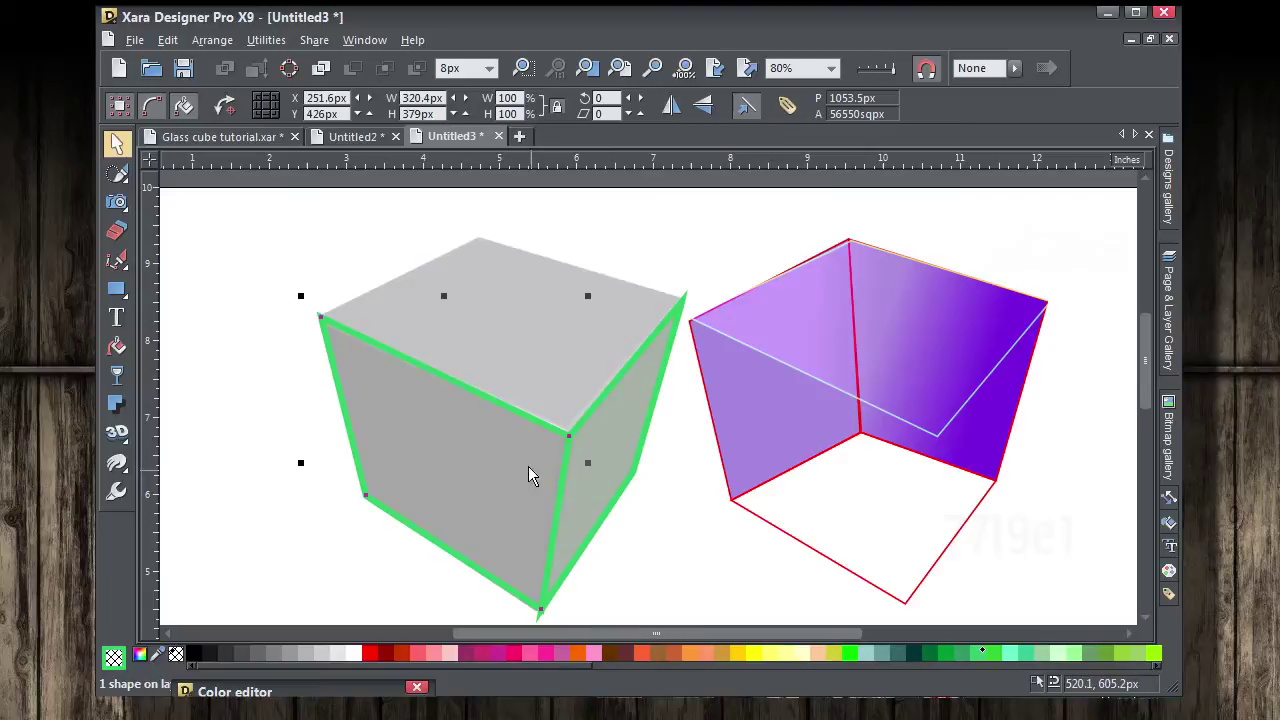
Fill the grey cube's front face with a linear gradient from white to deep purple 421170
left_click(483, 433)
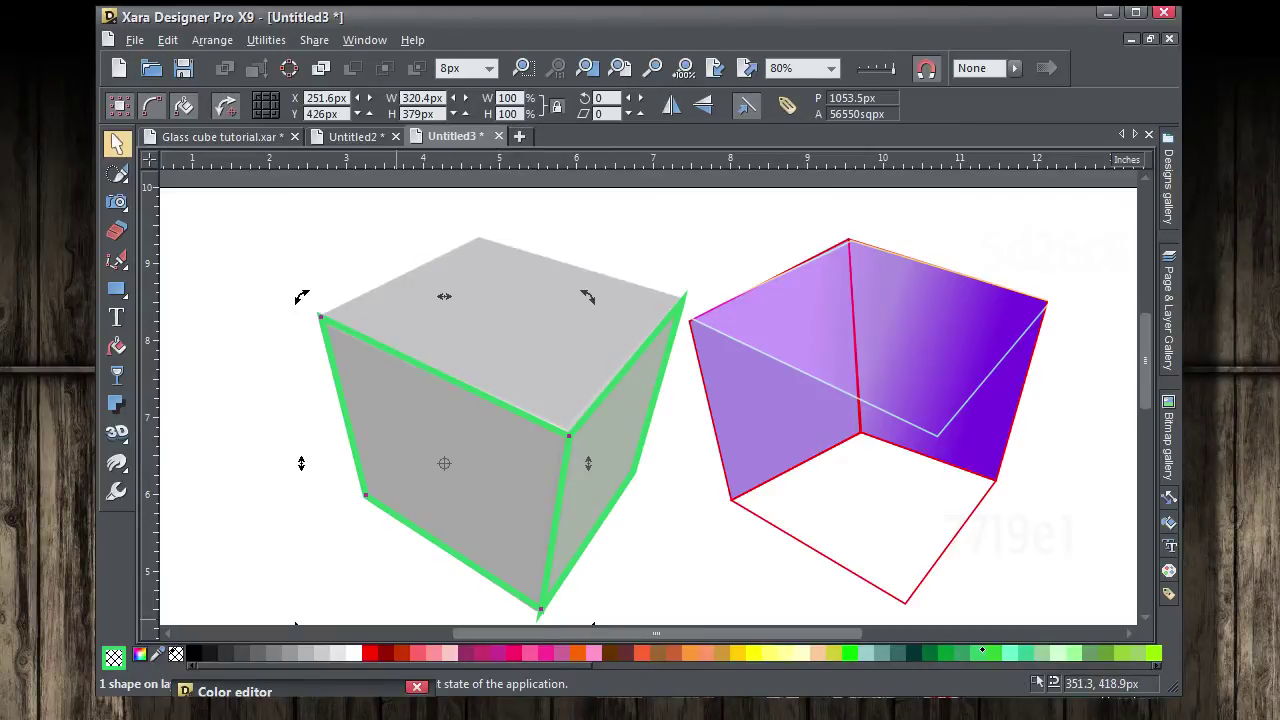
key("ctrl+e")
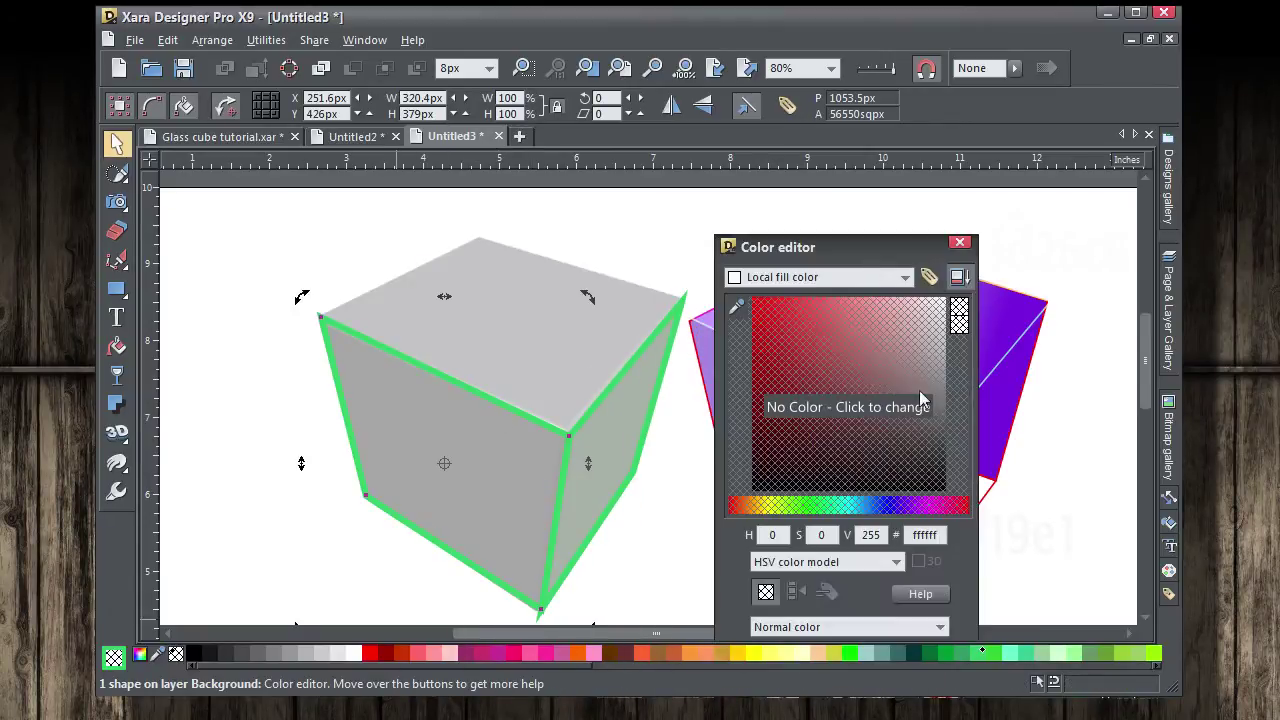
left_click(851, 456)
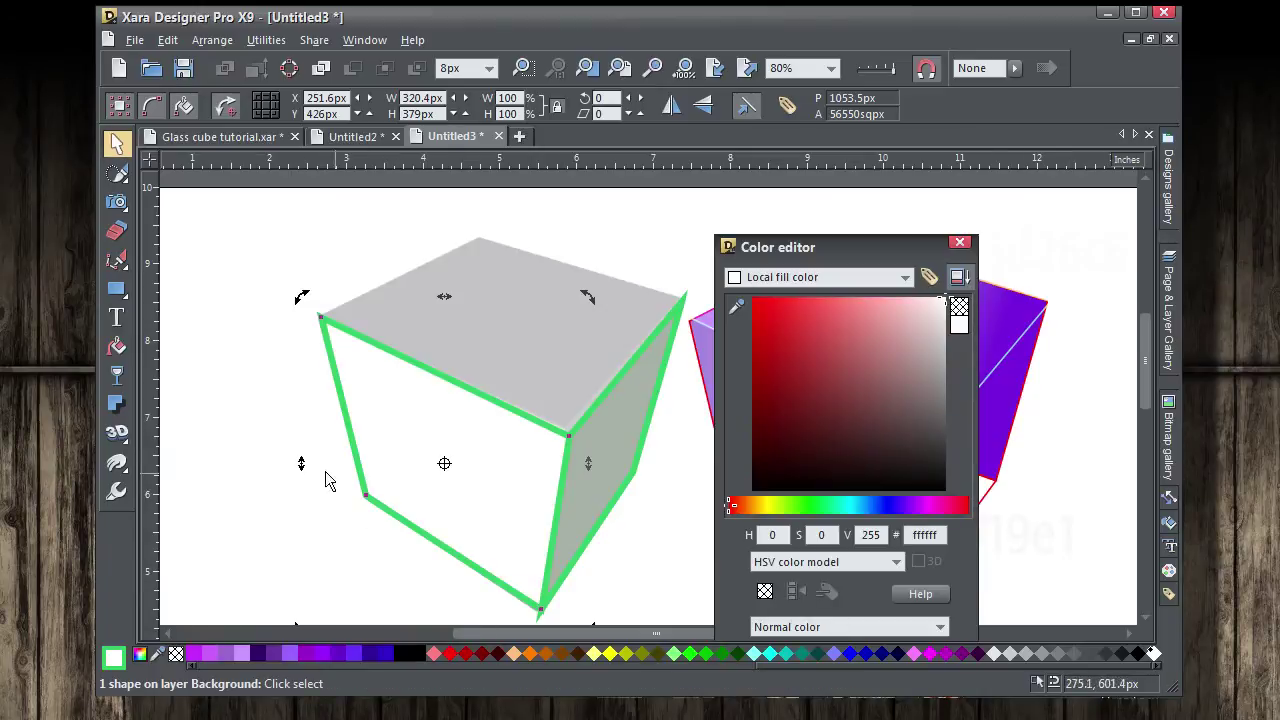
left_click(116, 346)
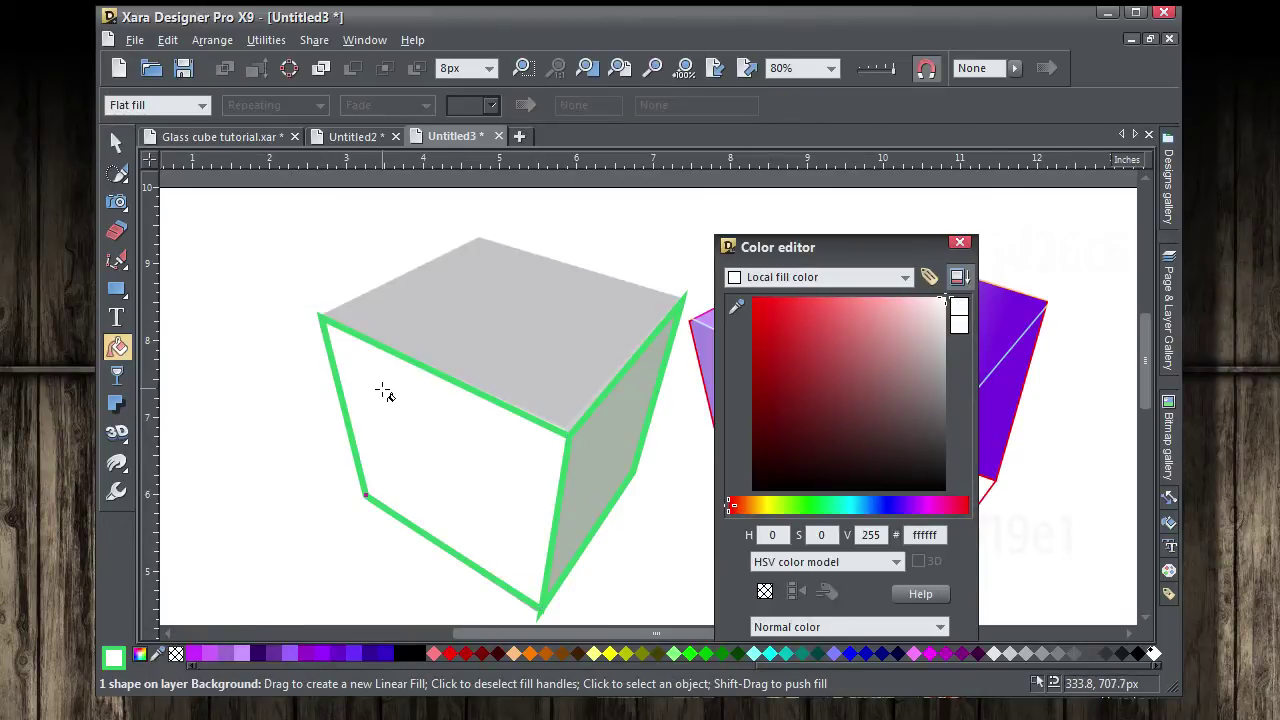
left_click_drag(384, 393, 378, 387)
left_click_drag(468, 503, 465, 506)
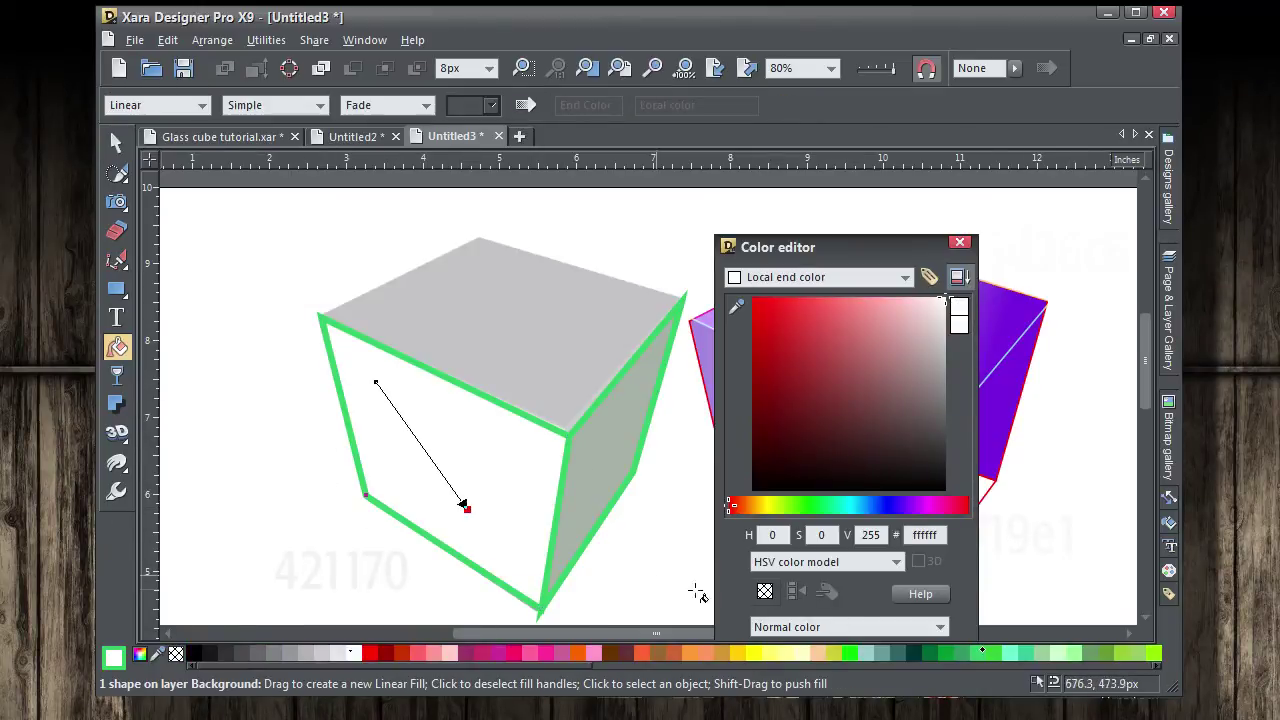
left_click(909, 507)
mouse_move(798, 390)
left_mouse_down()
mouse_move(779, 408)
mouse_move(762, 390)
mouse_move(781, 408)
left_mouse_up()
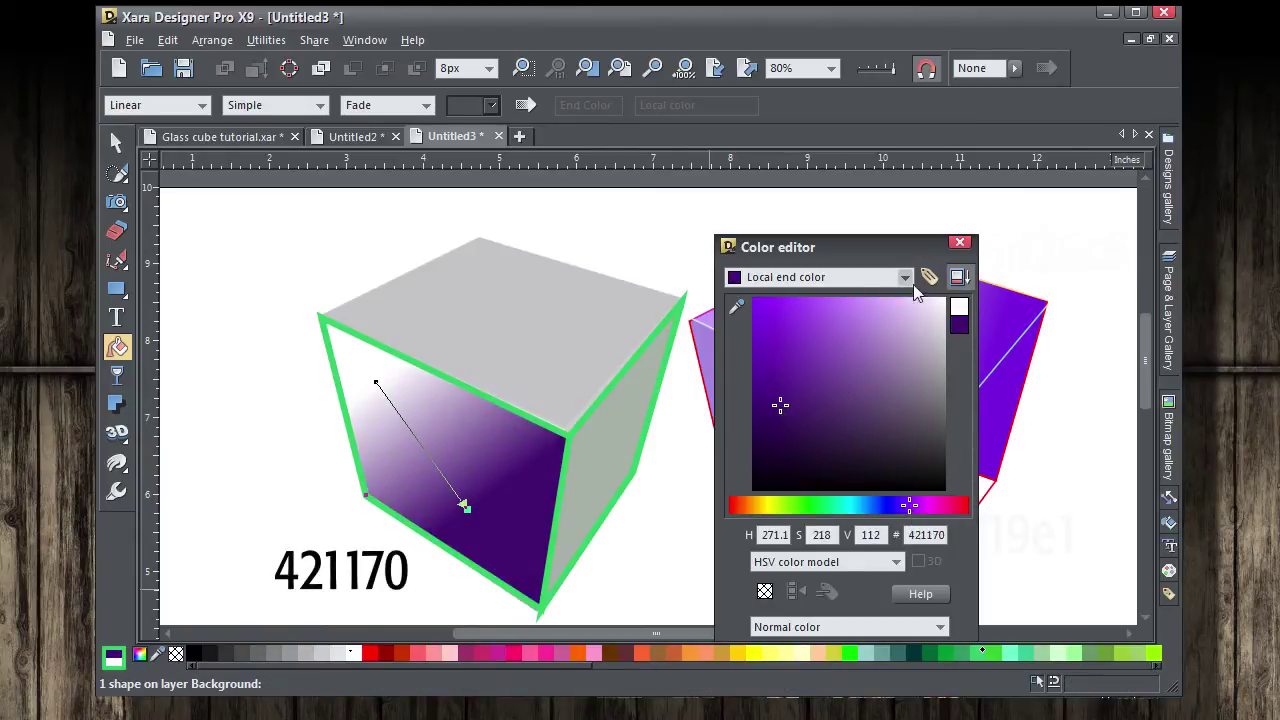
left_click_drag(933, 252, 935, 255)
left_click(957, 246)
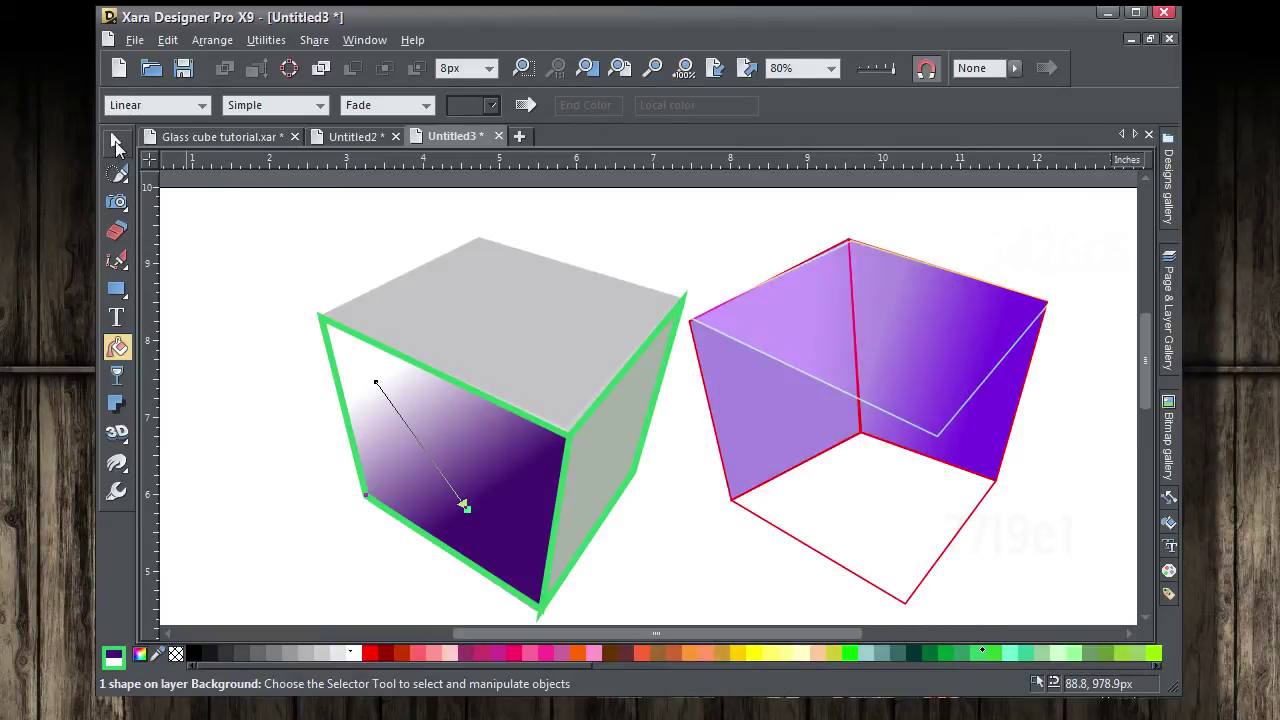
left_click(116, 142)
Place the gradient face onto the purple cube's front and give it a 2px outline
key("ctrl+z")
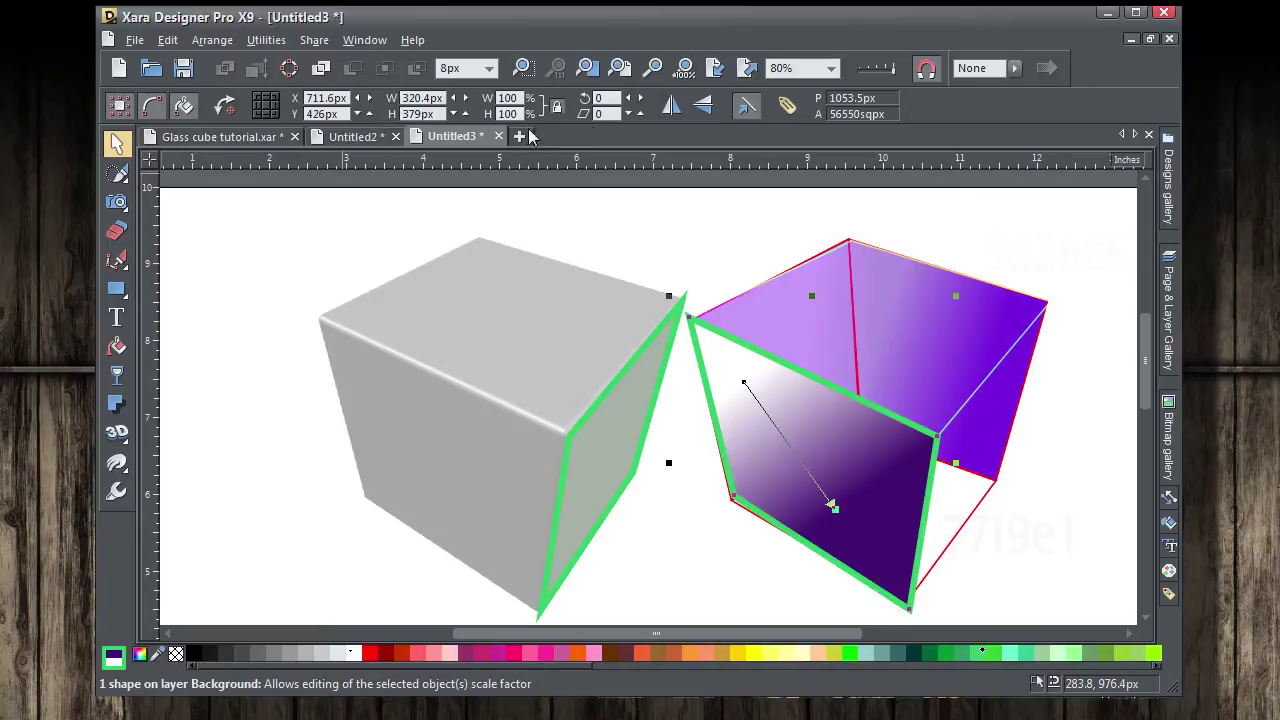
left_click(489, 68)
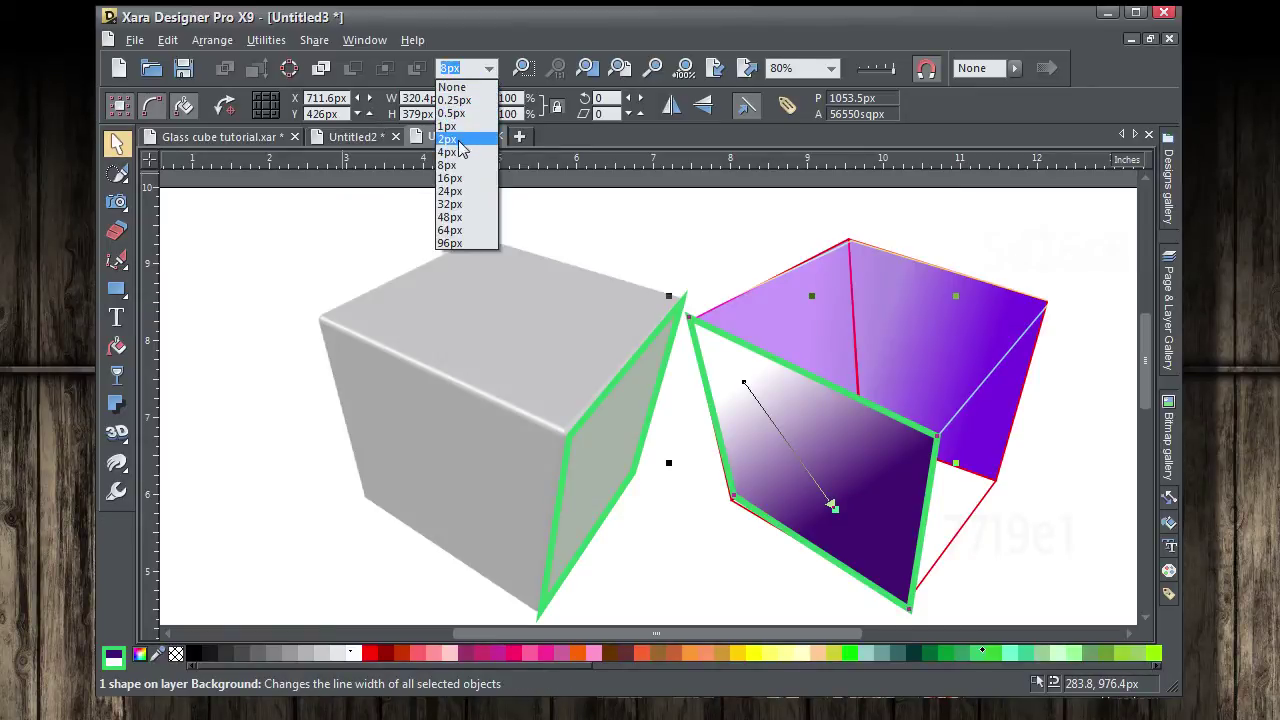
left_click(455, 139)
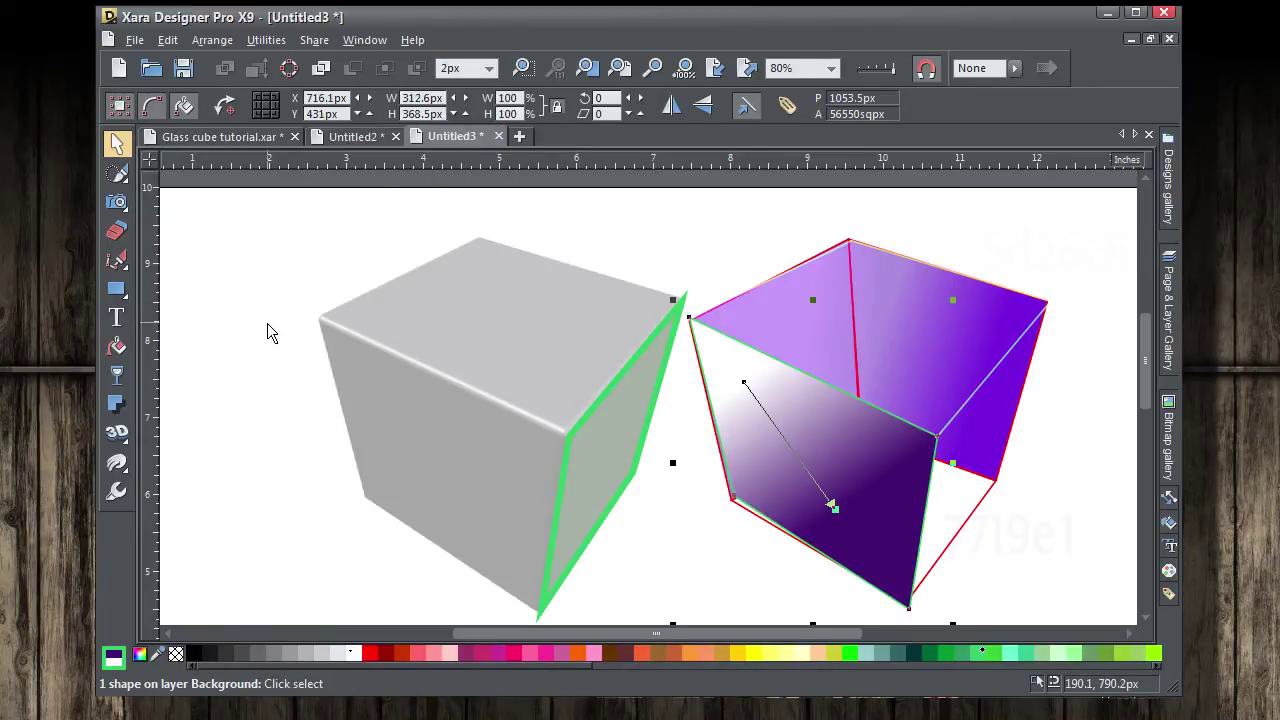
Add a linear transparency toward the face's lower right, with the end set near 76.5%
left_click(124, 374)
left_click_drag(727, 364, 783, 430)
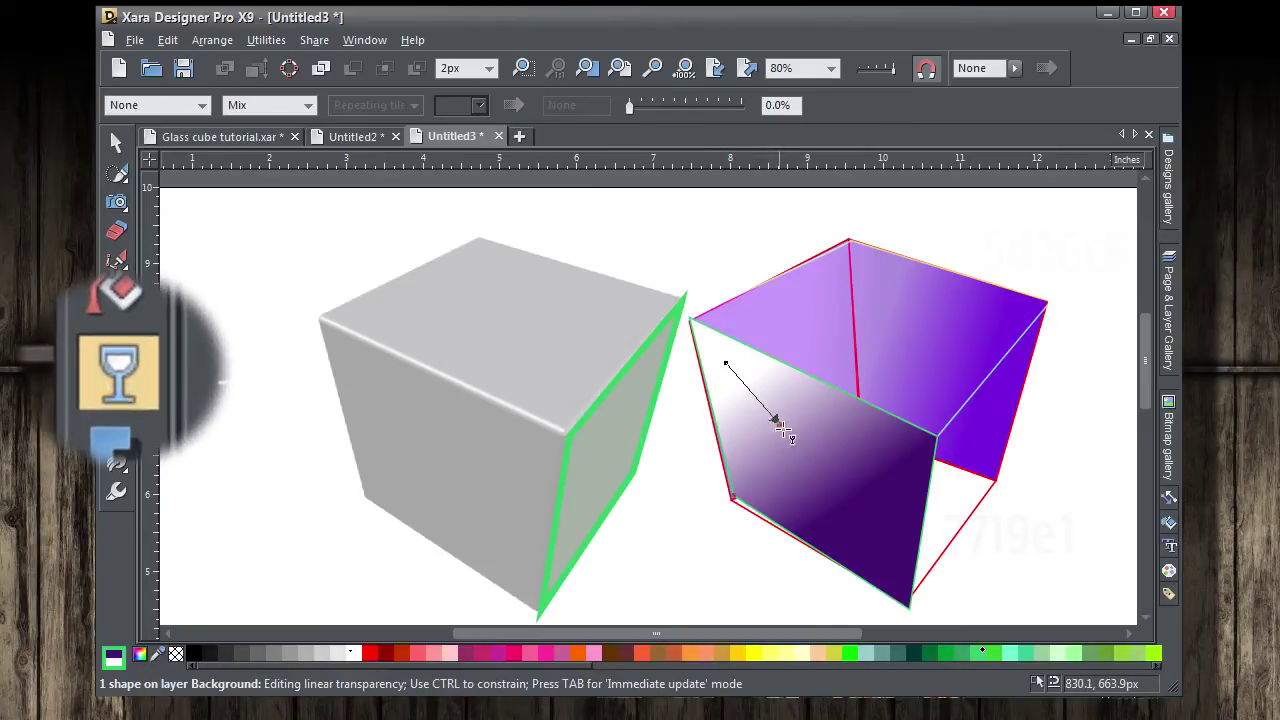
left_click_drag(873, 523, 876, 538)
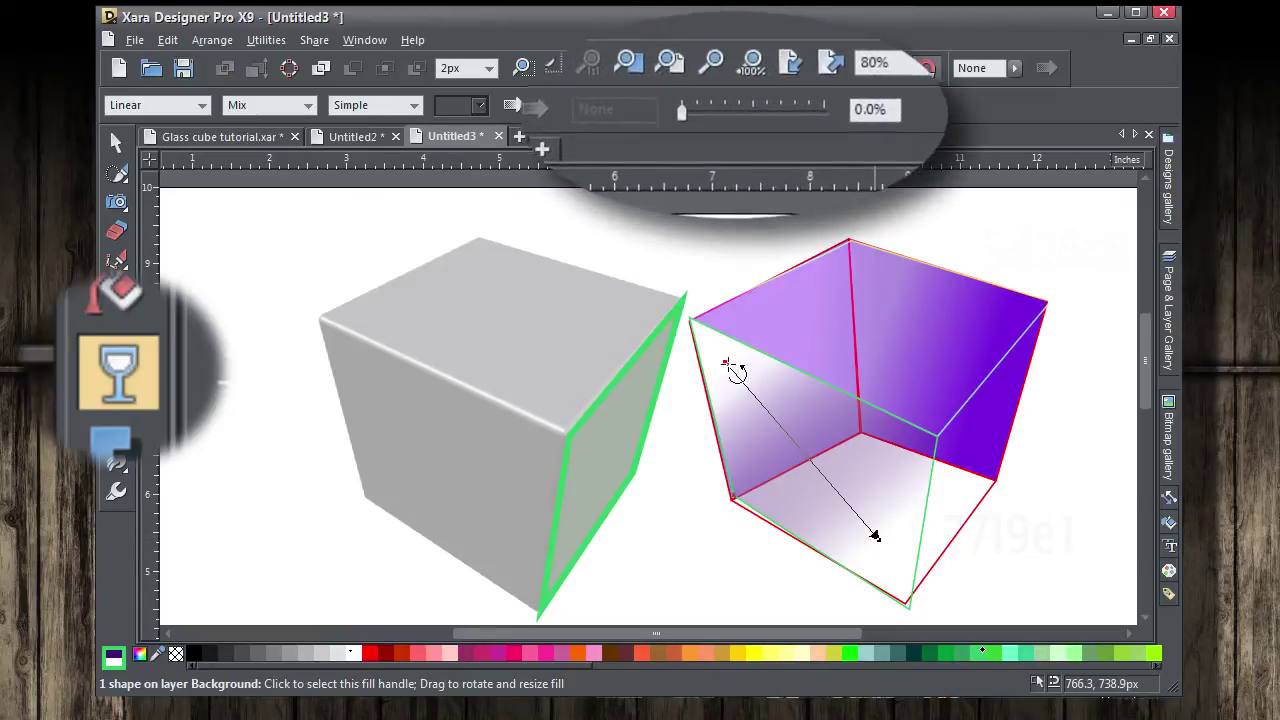
left_click(729, 365)
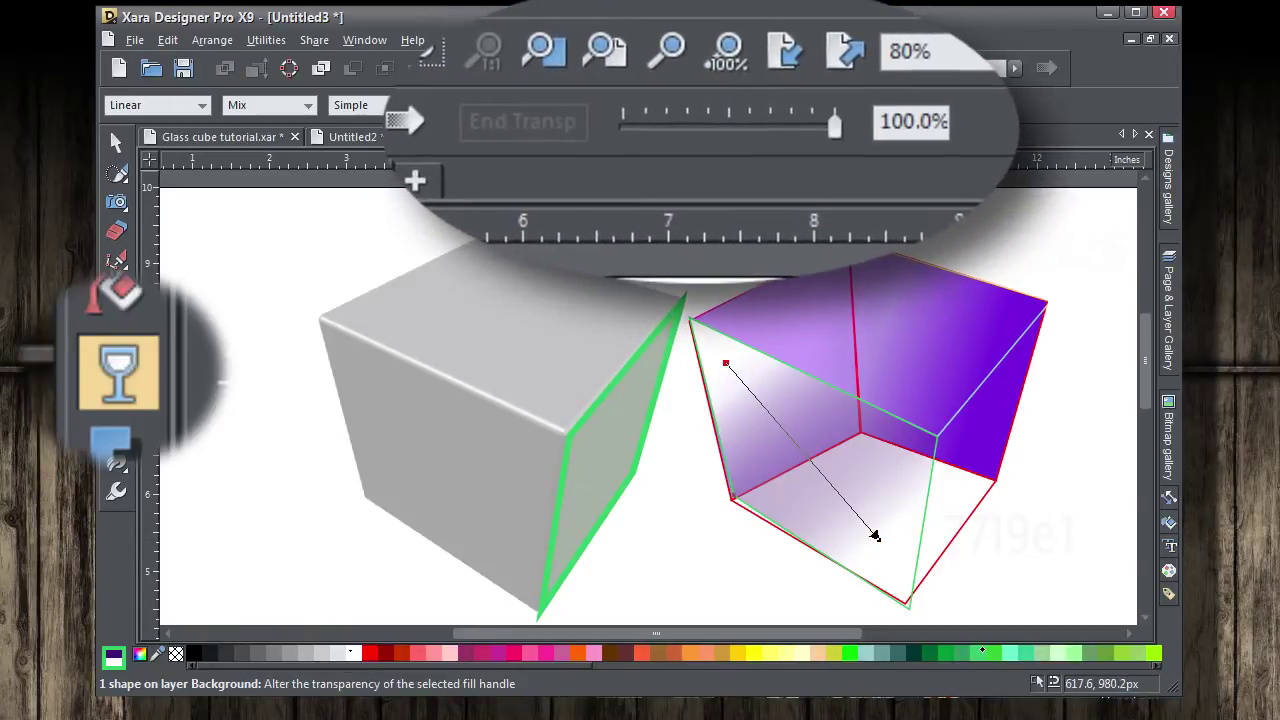
left_click(876, 539)
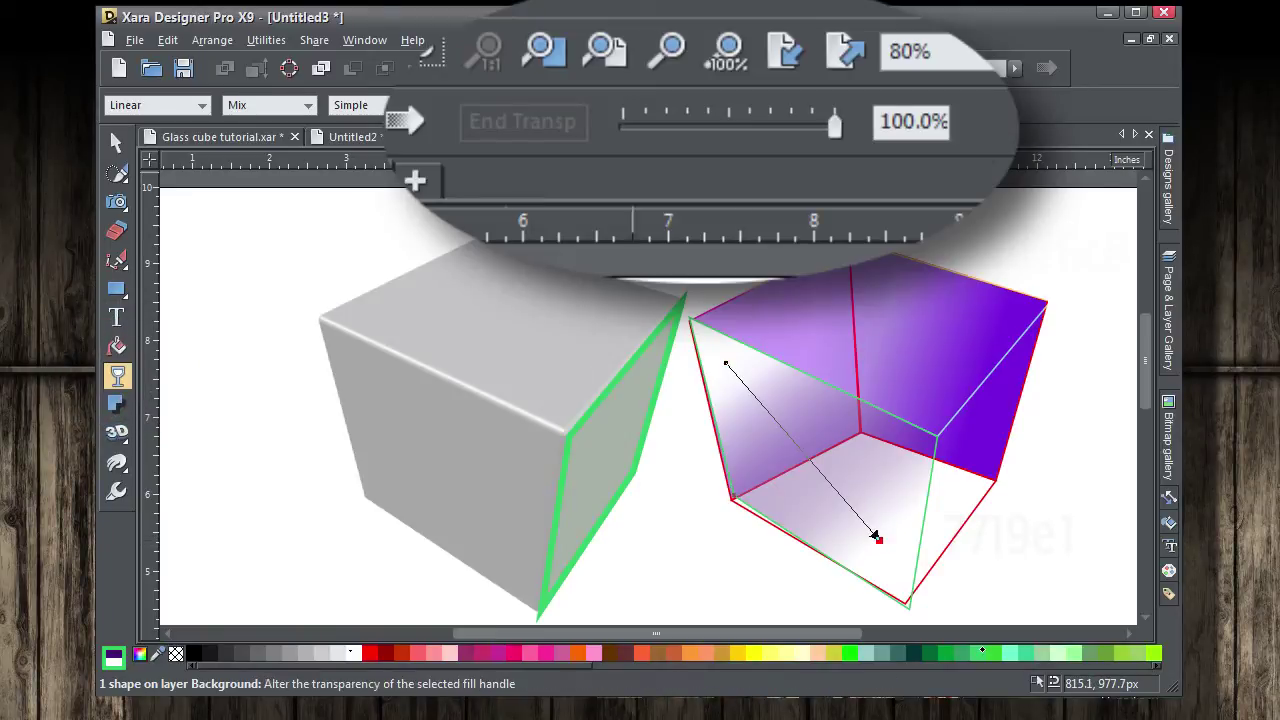
left_click_drag(745, 108, 716, 126)
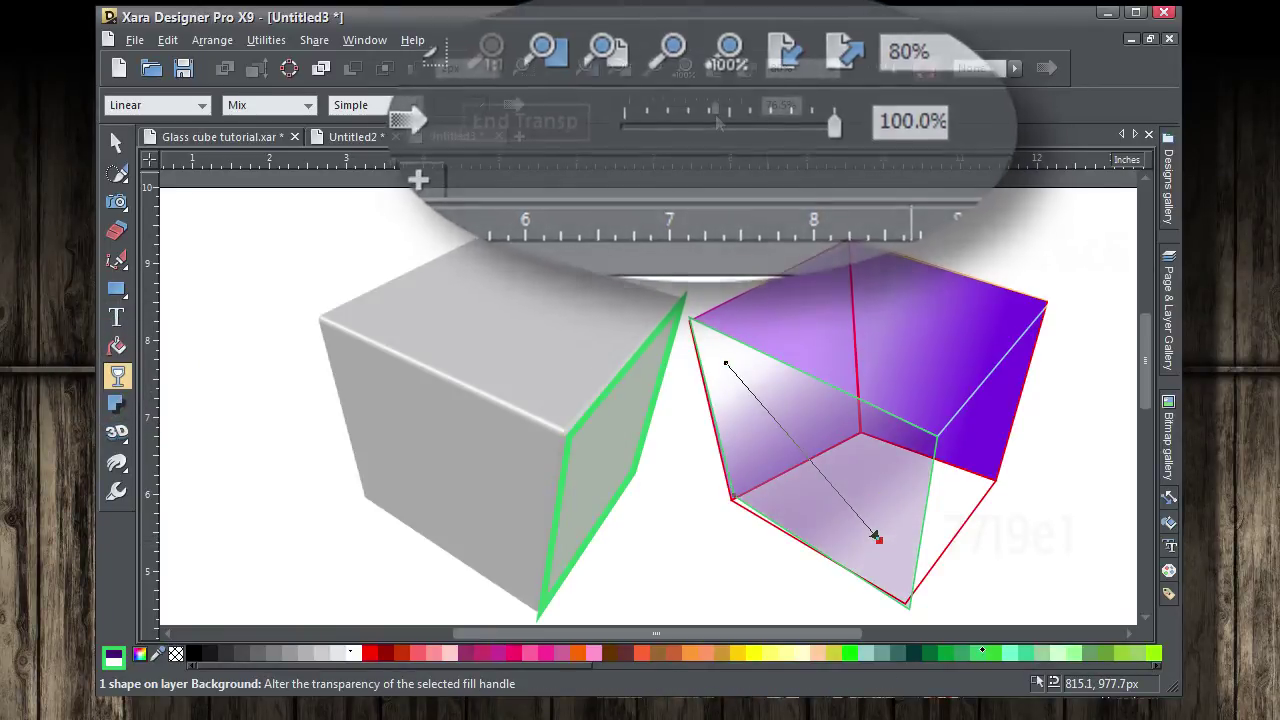
left_click(116, 142)
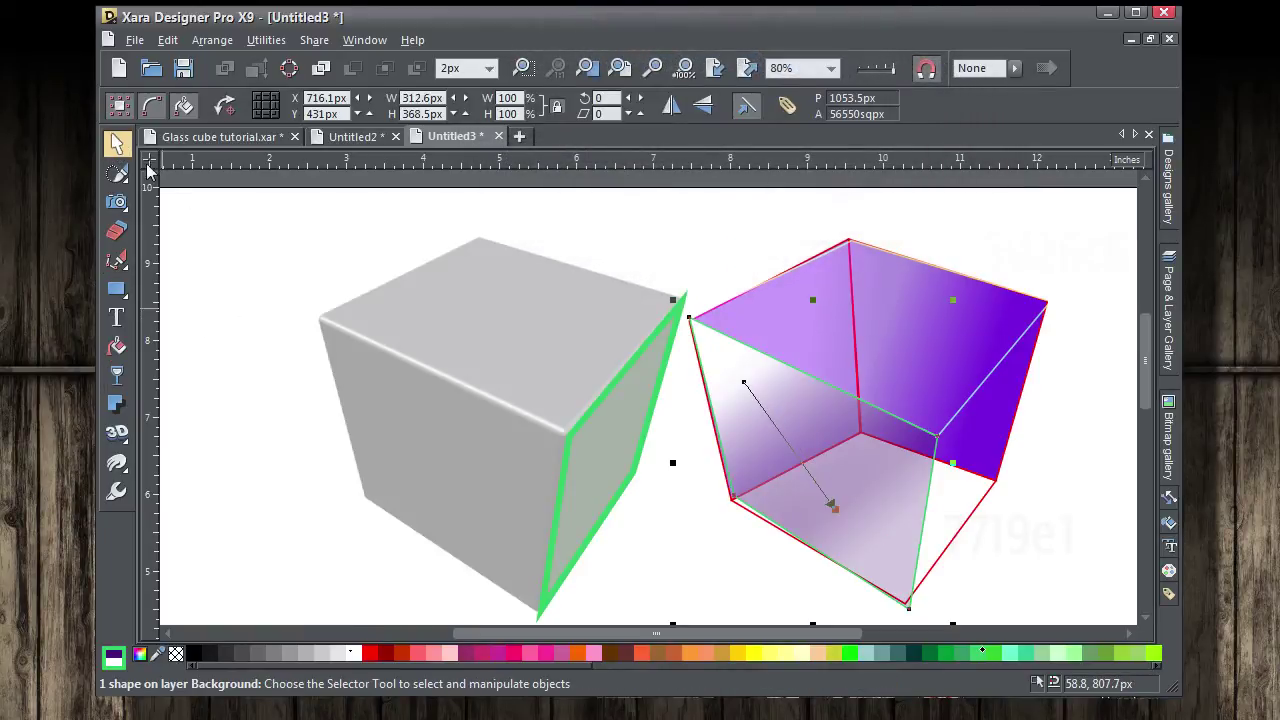
left_click(246, 254)
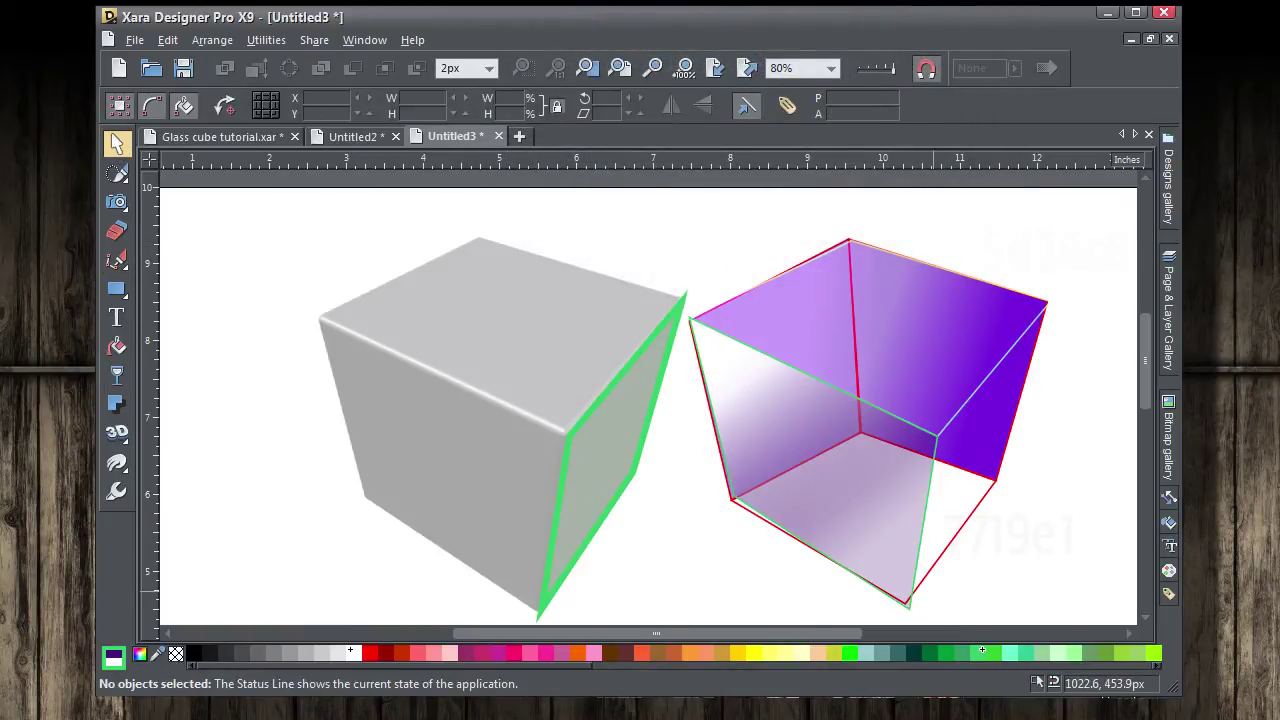
Fill the red-outlined cube shape with rich purple 6318e4
left_click(960, 533)
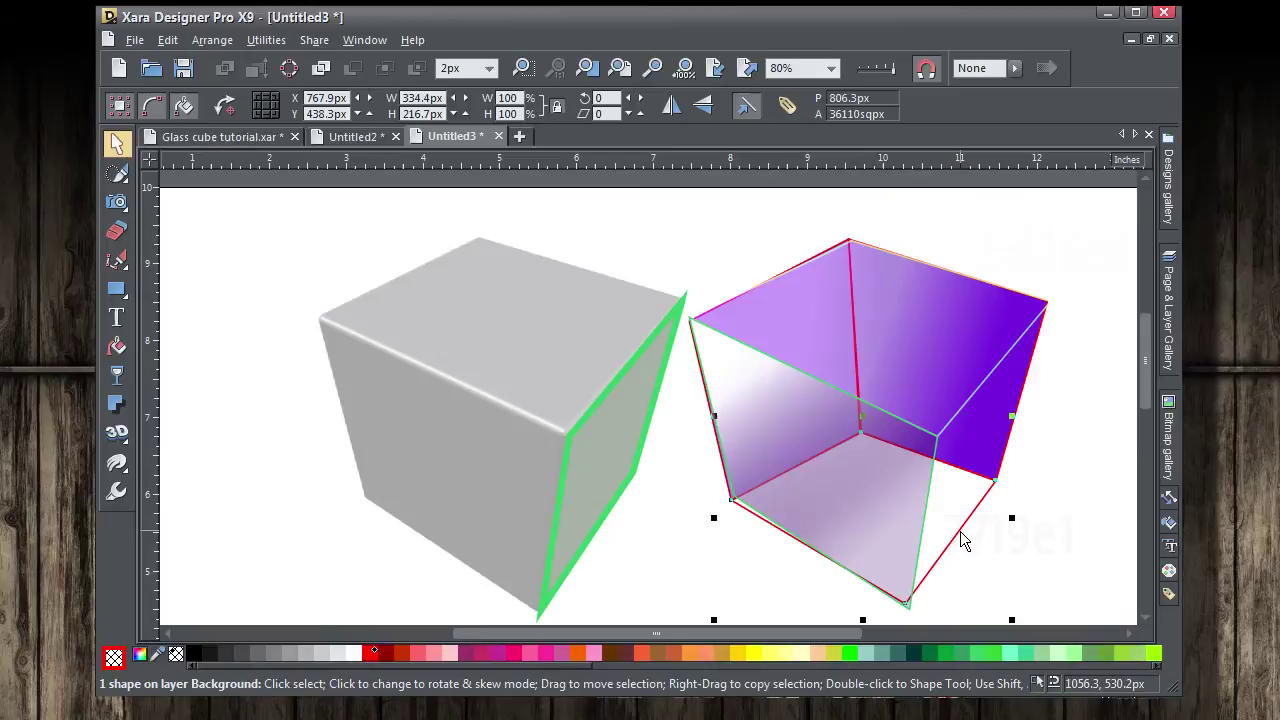
left_click(141, 657)
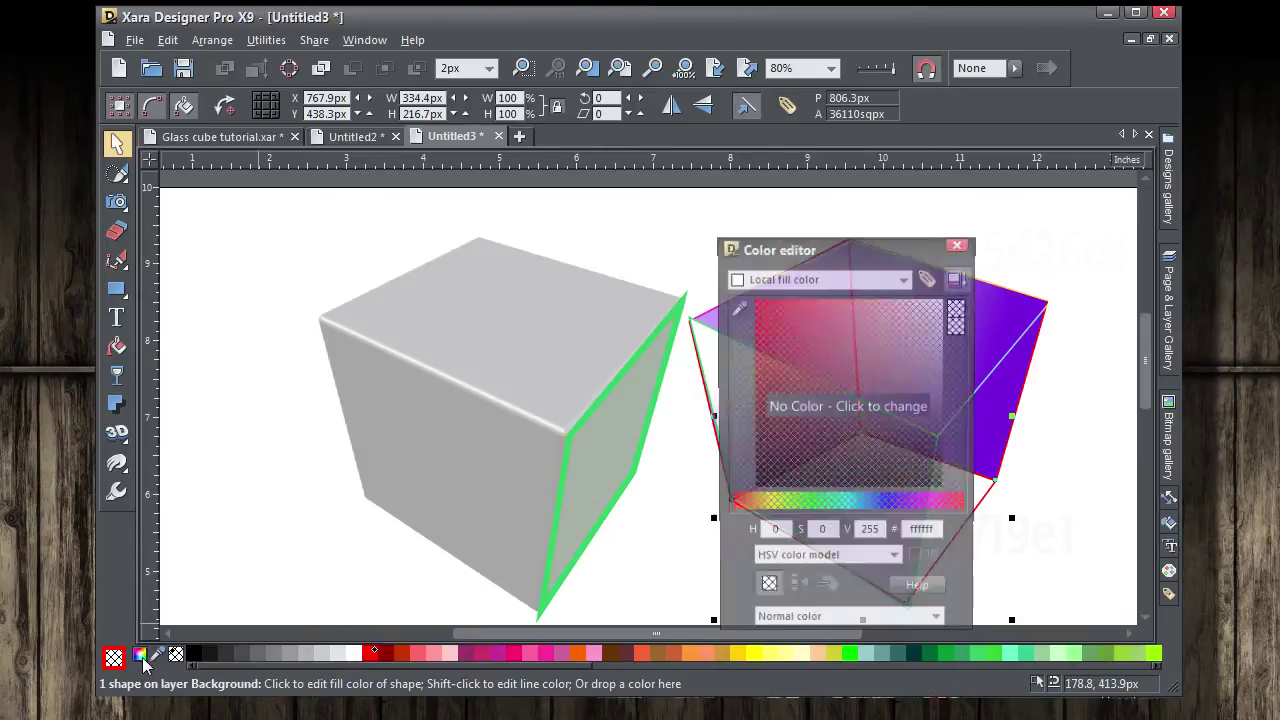
left_click_drag(870, 245, 522, 176)
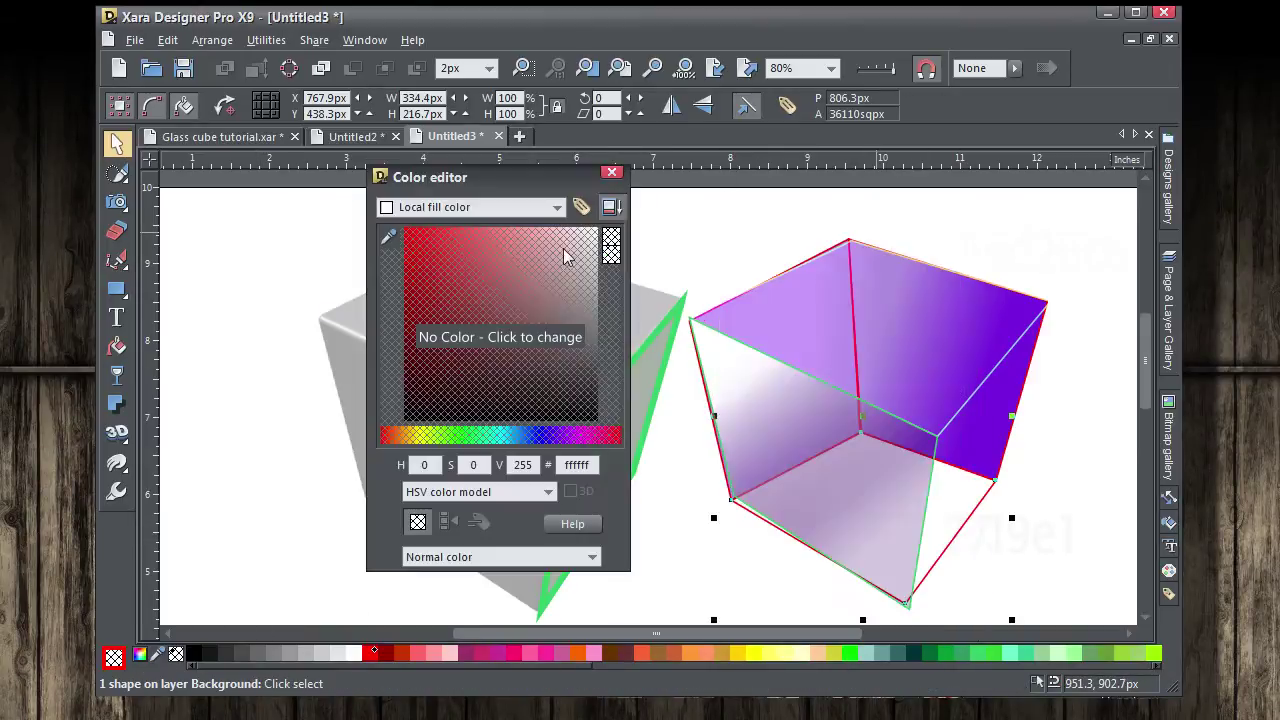
left_click(556, 436)
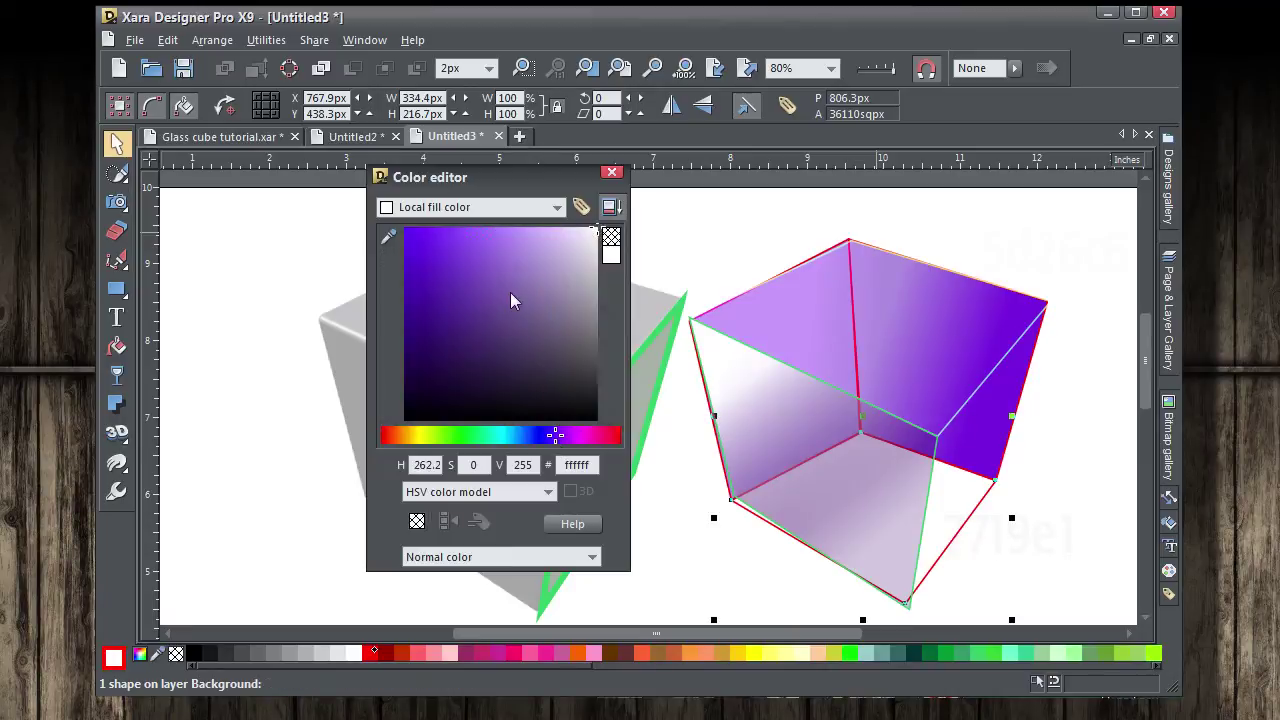
left_click_drag(434, 262, 424, 246)
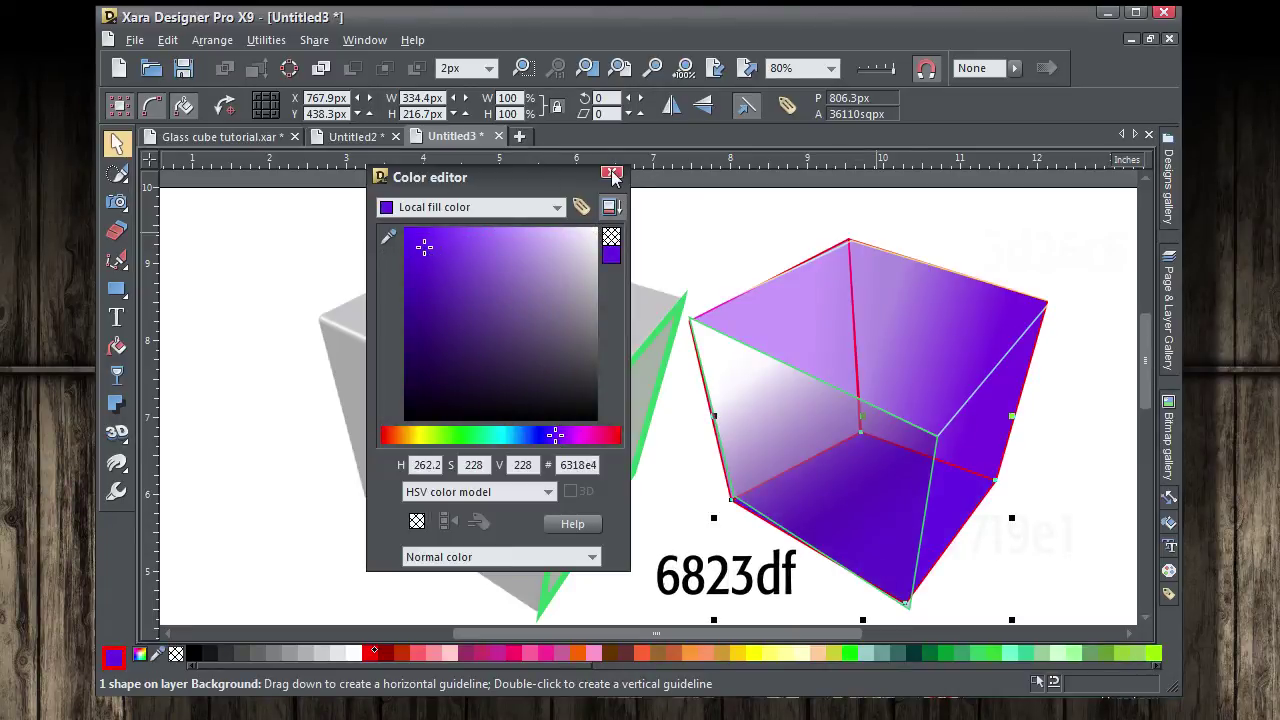
left_click(611, 174)
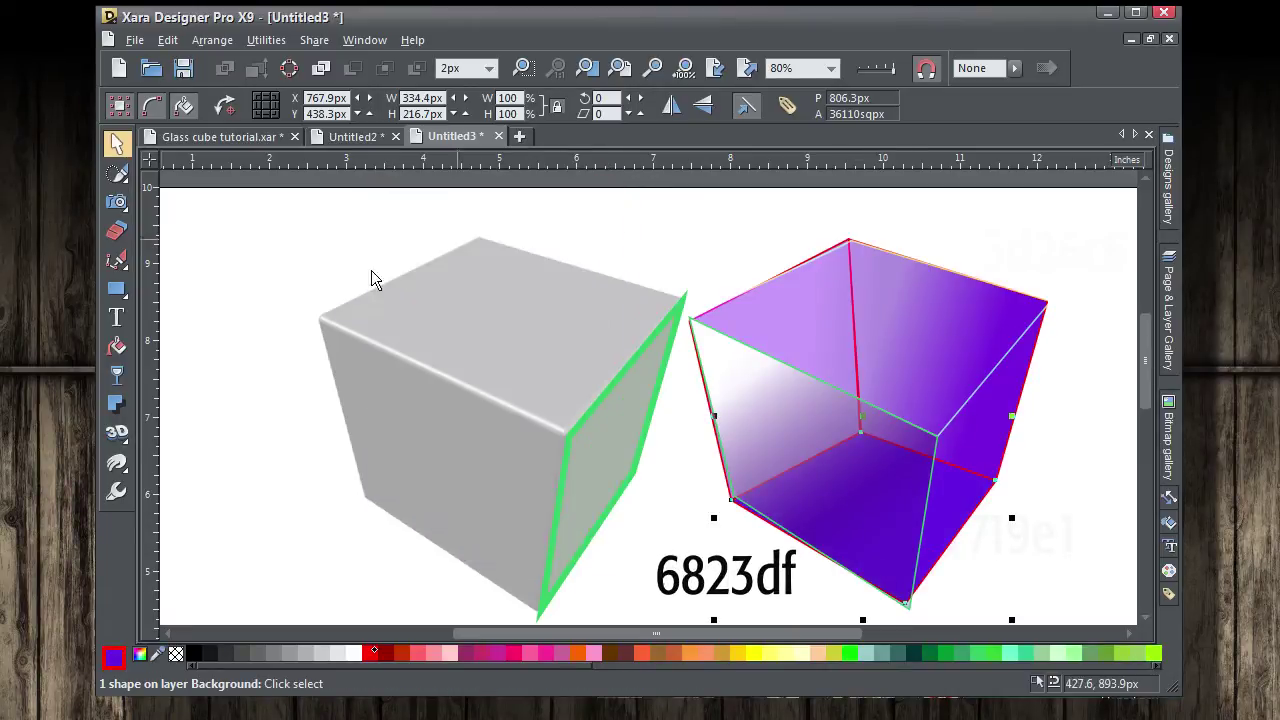
Make the purple cube 36.5% transparent
left_click(117, 373)
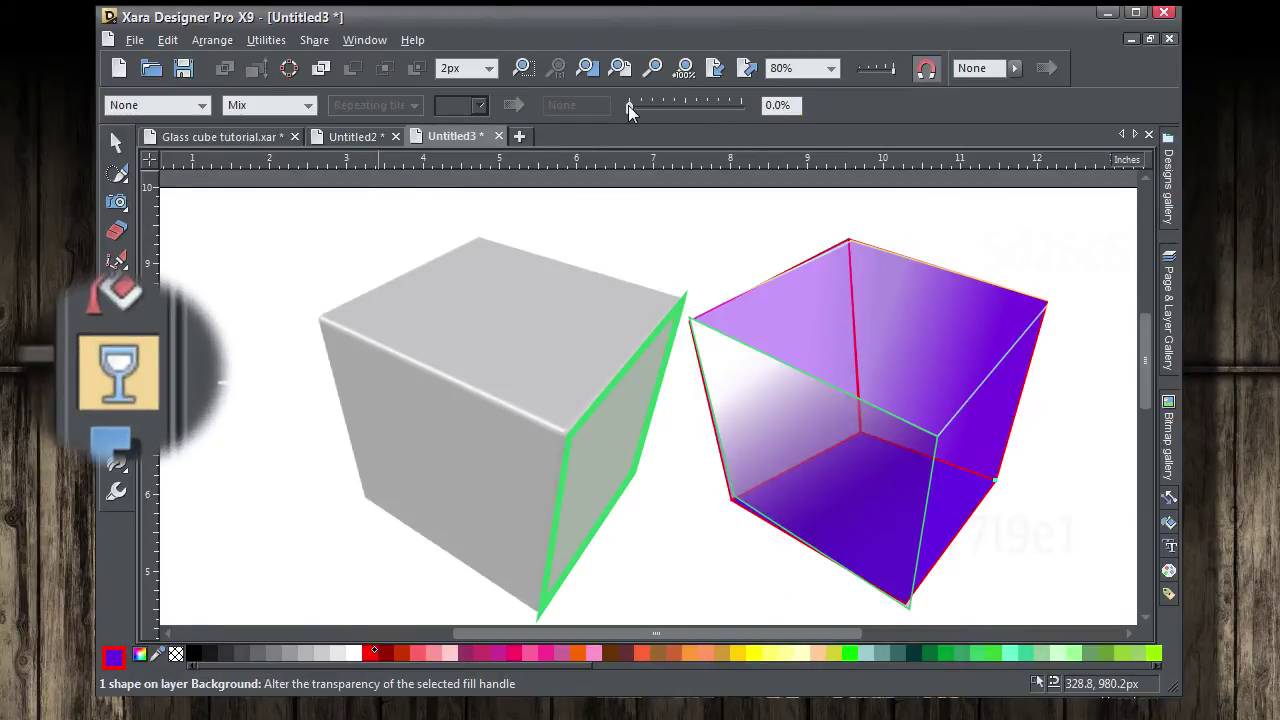
left_click_drag(628, 105, 671, 104)
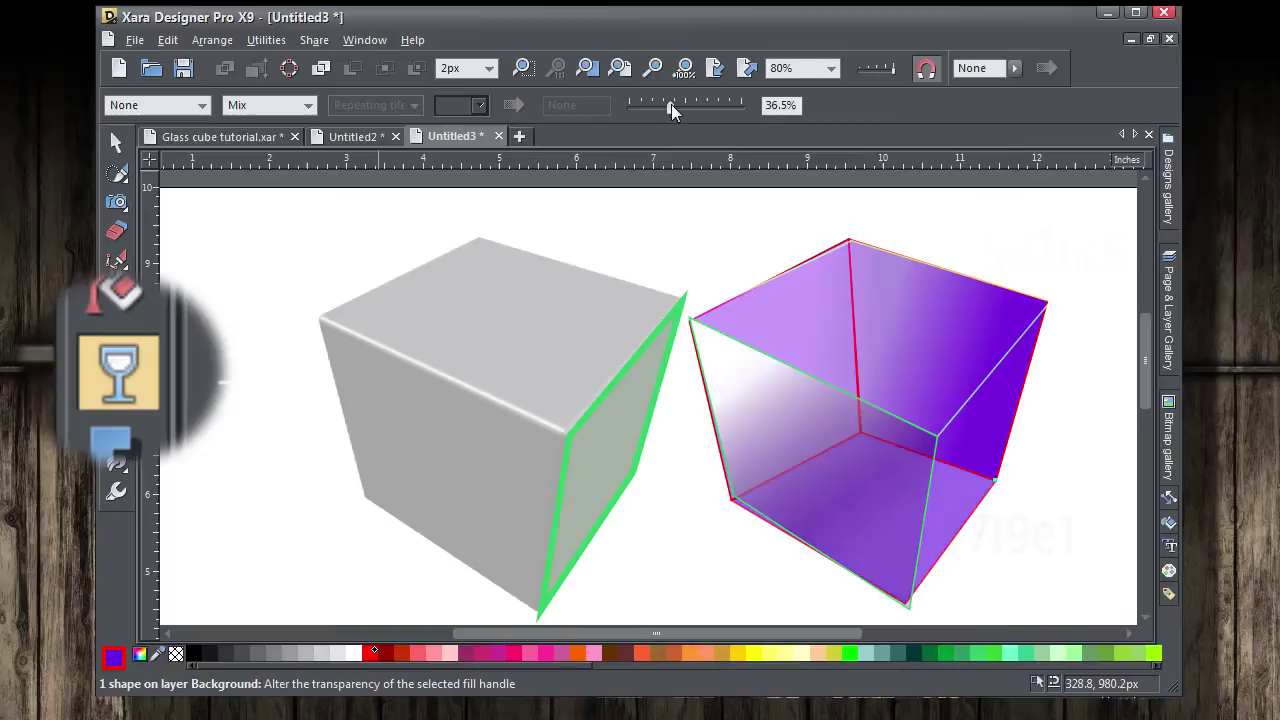
left_click(116, 142)
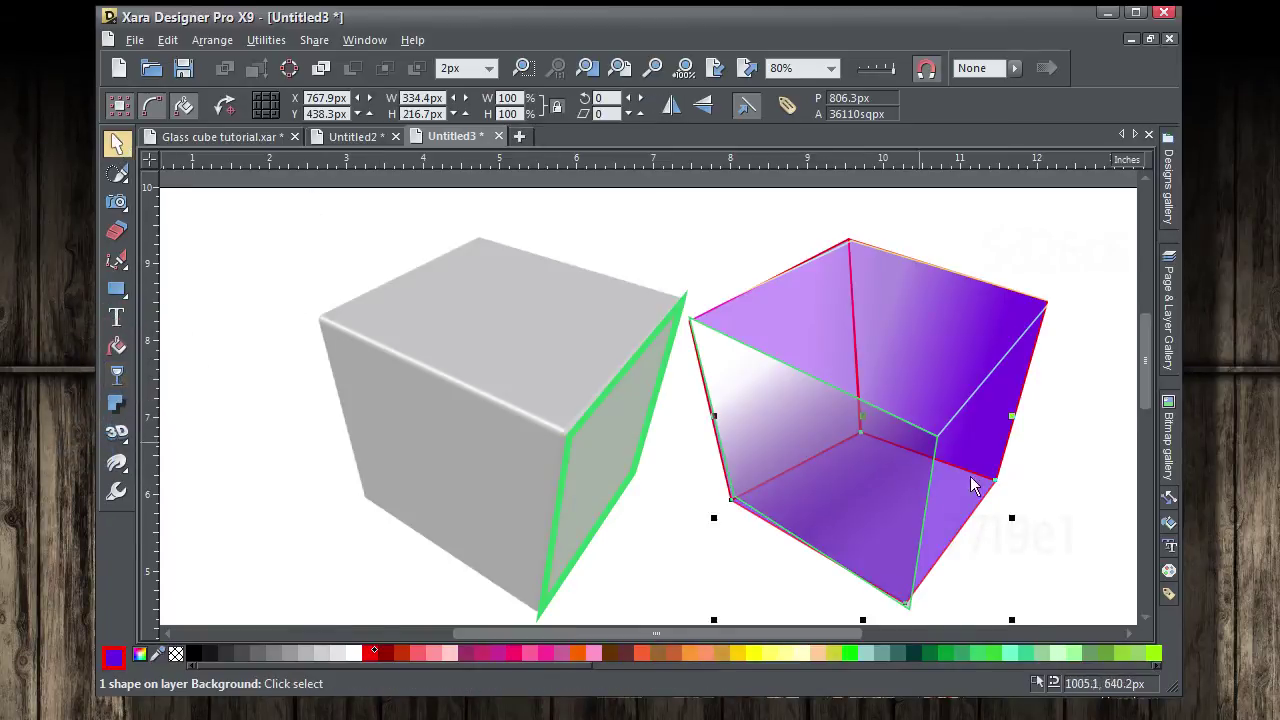
Move the green side face to X 985.7px and give it a 2px outline
key("Escape")
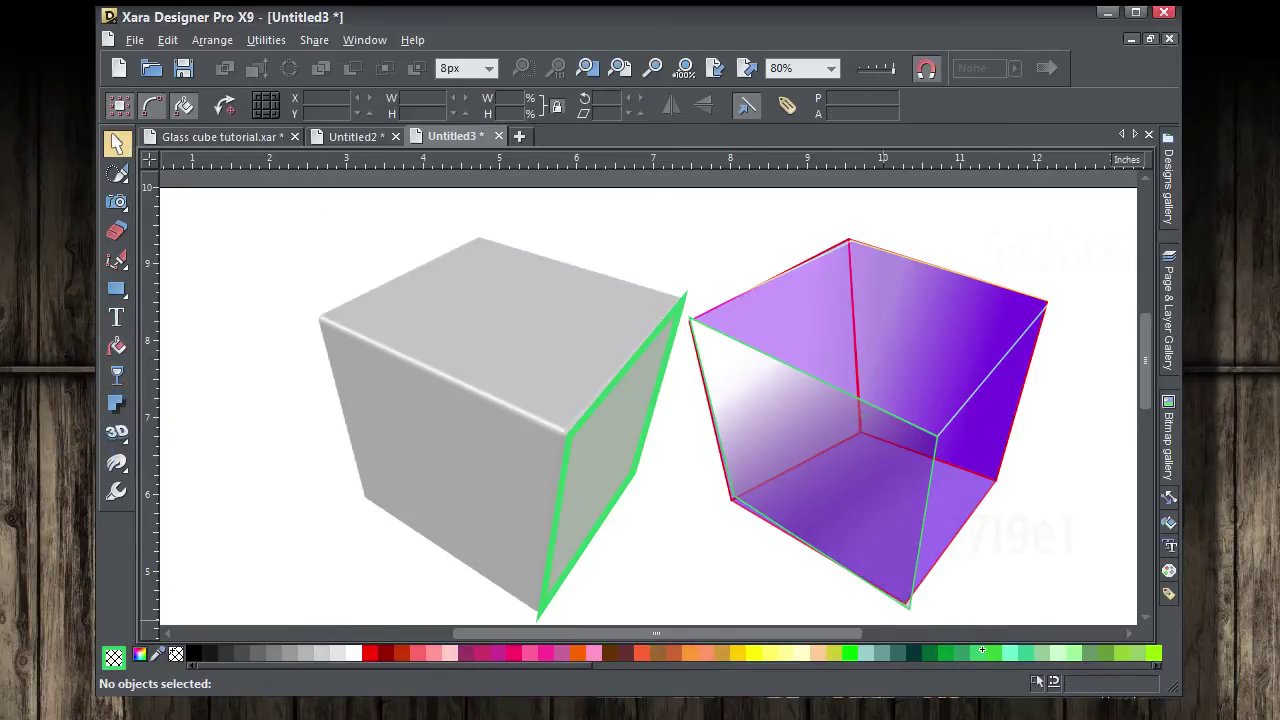
left_click(649, 411)
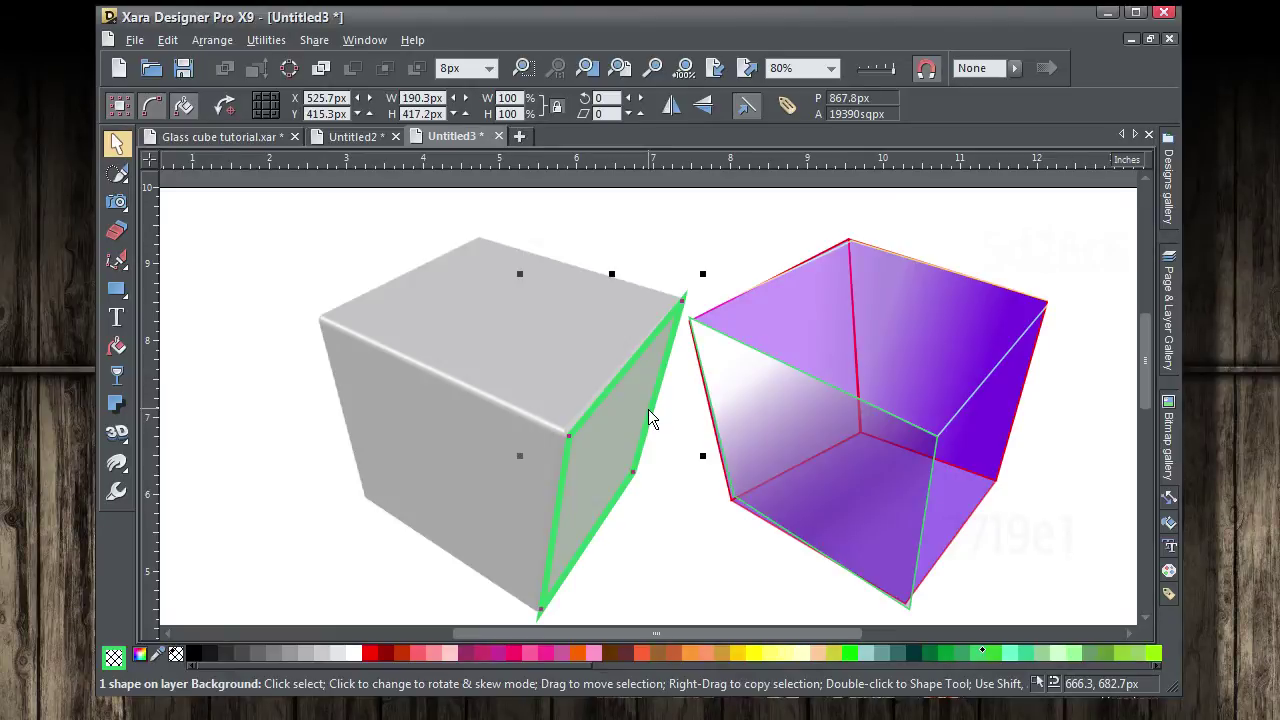
type("985.7")
key("Return")
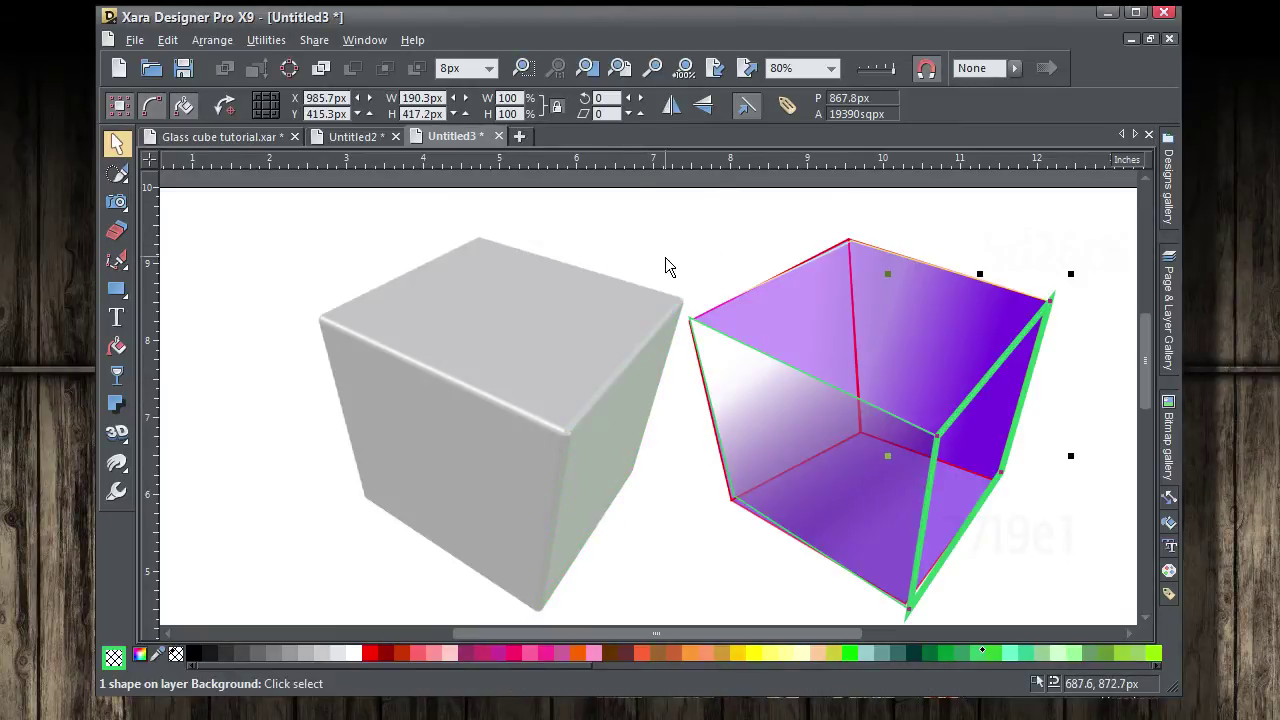
left_click(491, 70)
left_click(491, 68)
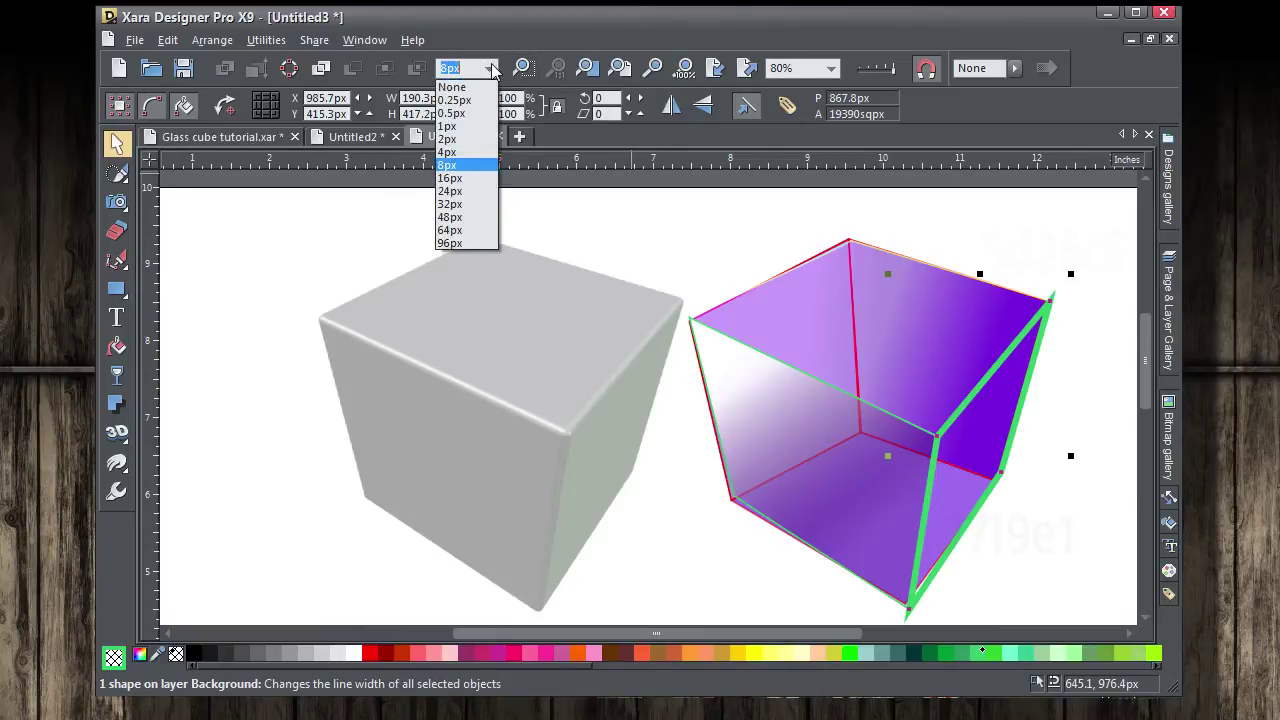
left_click(475, 140)
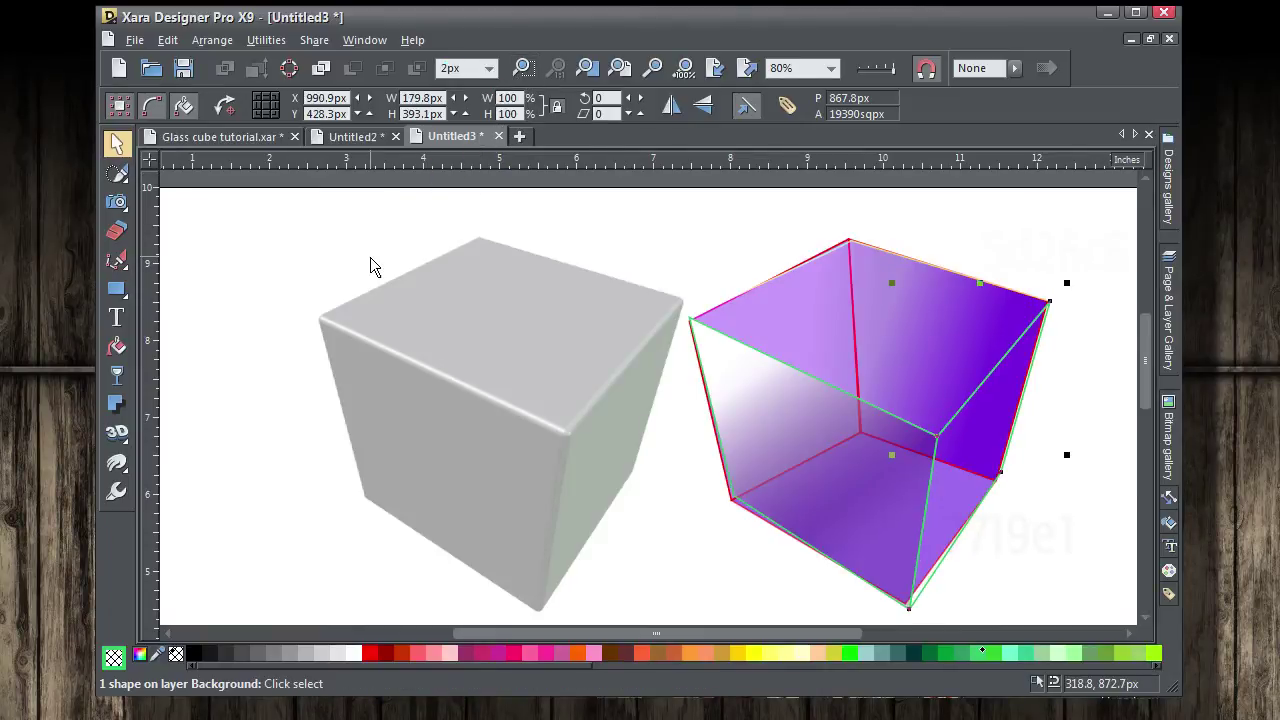
Give the right face a linear fill from white to deep violet 29049a
left_click(140, 655)
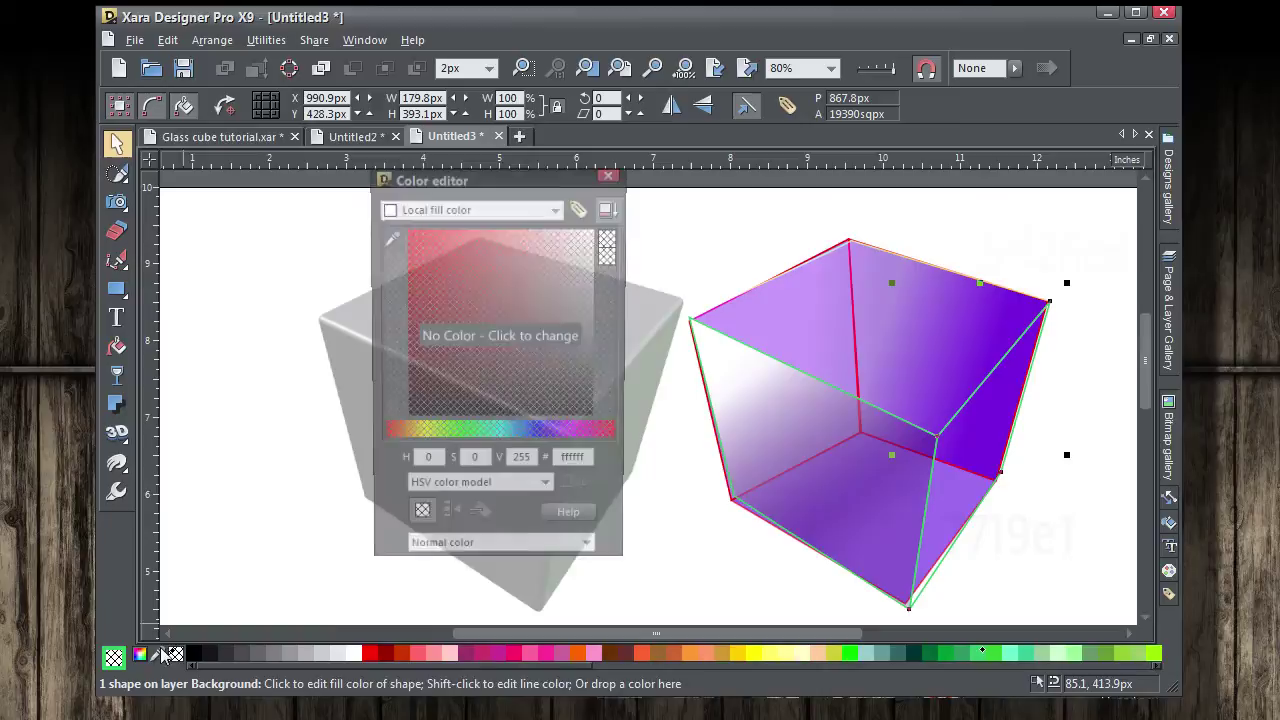
left_click_drag(503, 185, 625, 153)
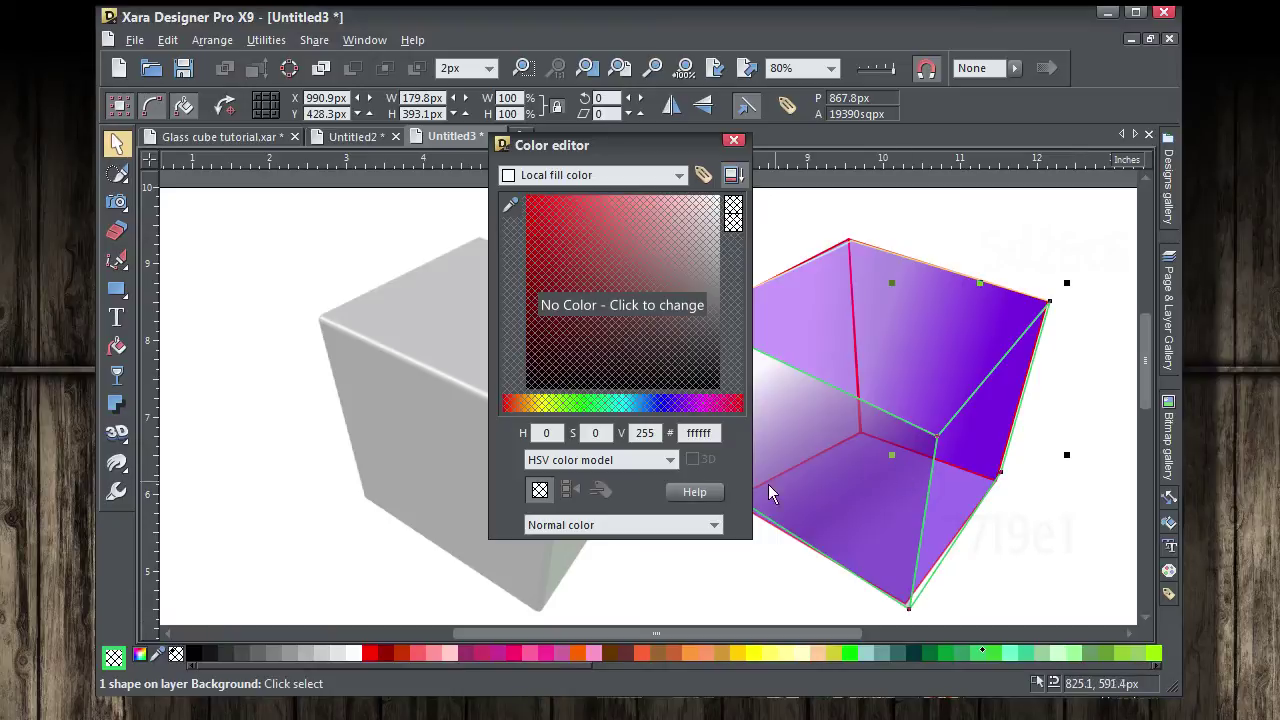
left_click(675, 408)
left_click_drag(649, 342, 537, 270)
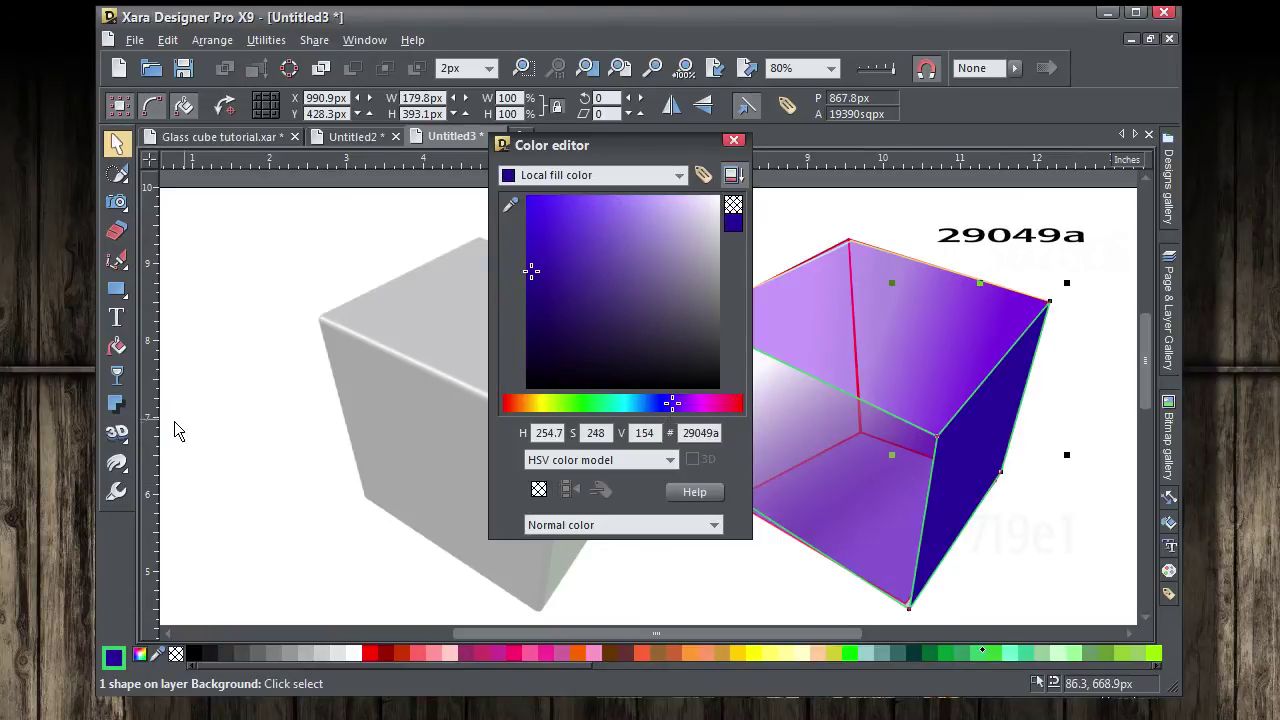
left_click(116, 346)
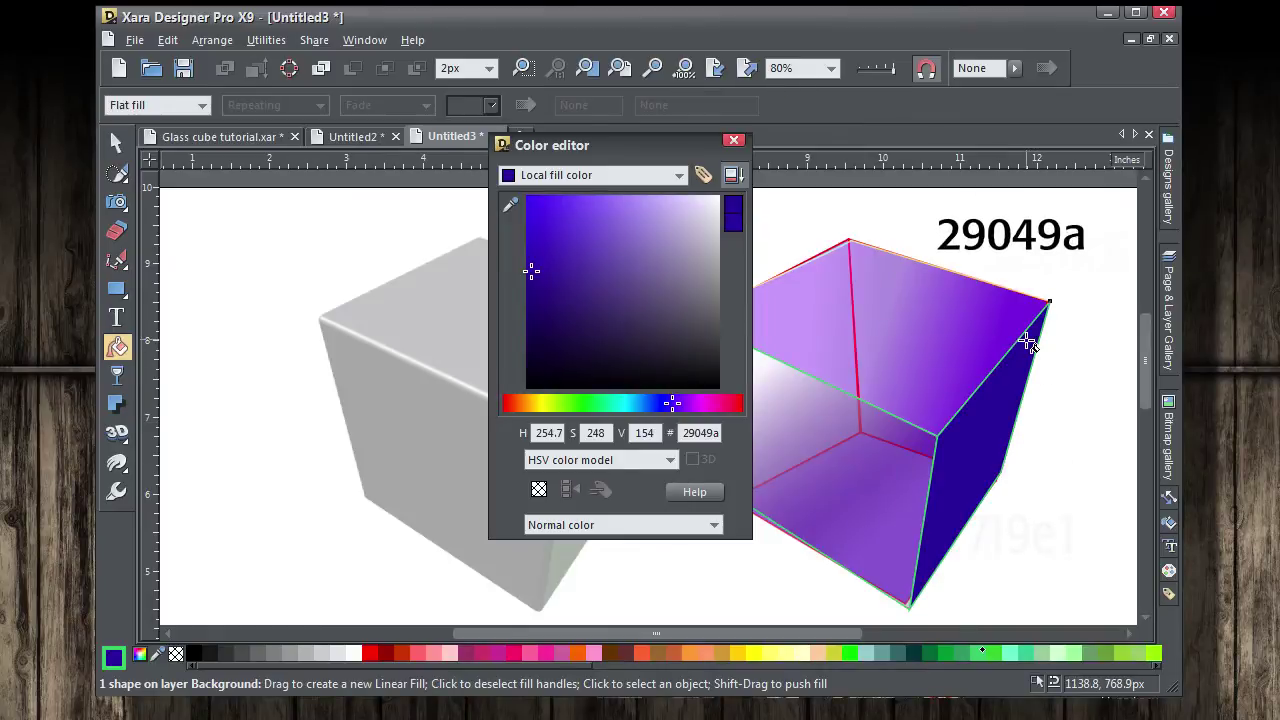
left_click_drag(1025, 341, 1022, 437)
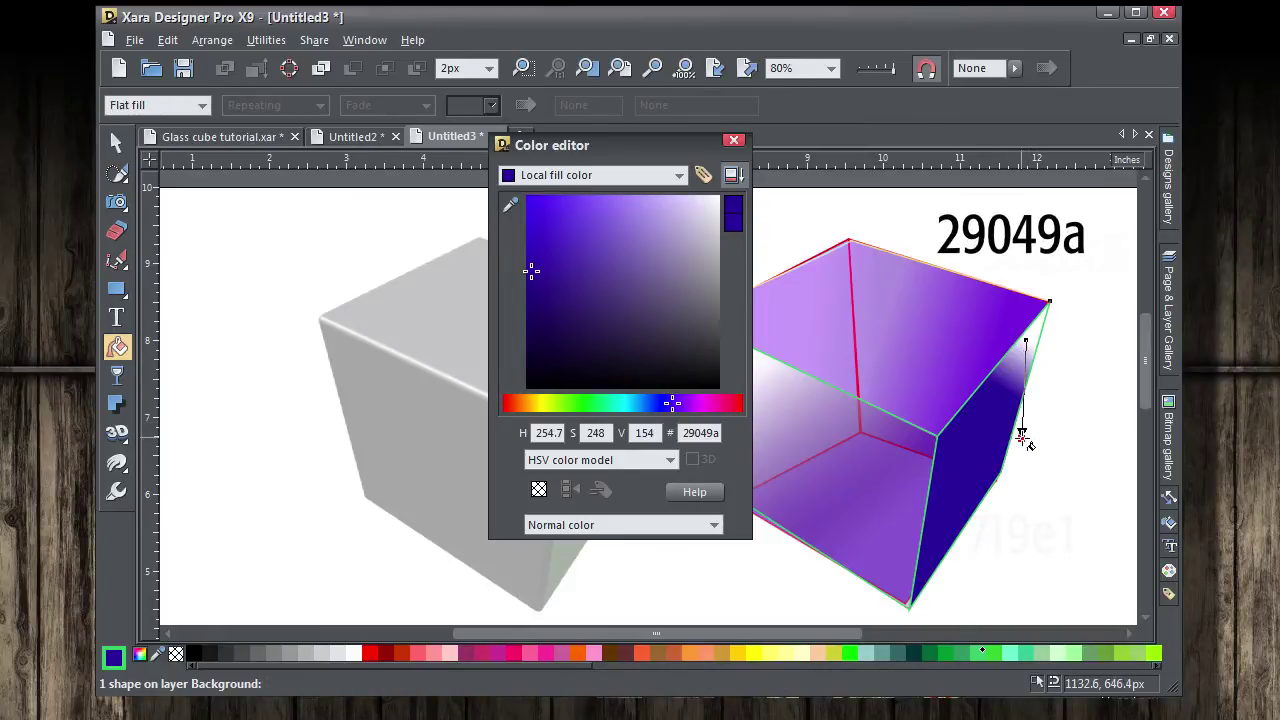
left_click(970, 428)
left_click_drag(967, 430, 1005, 455)
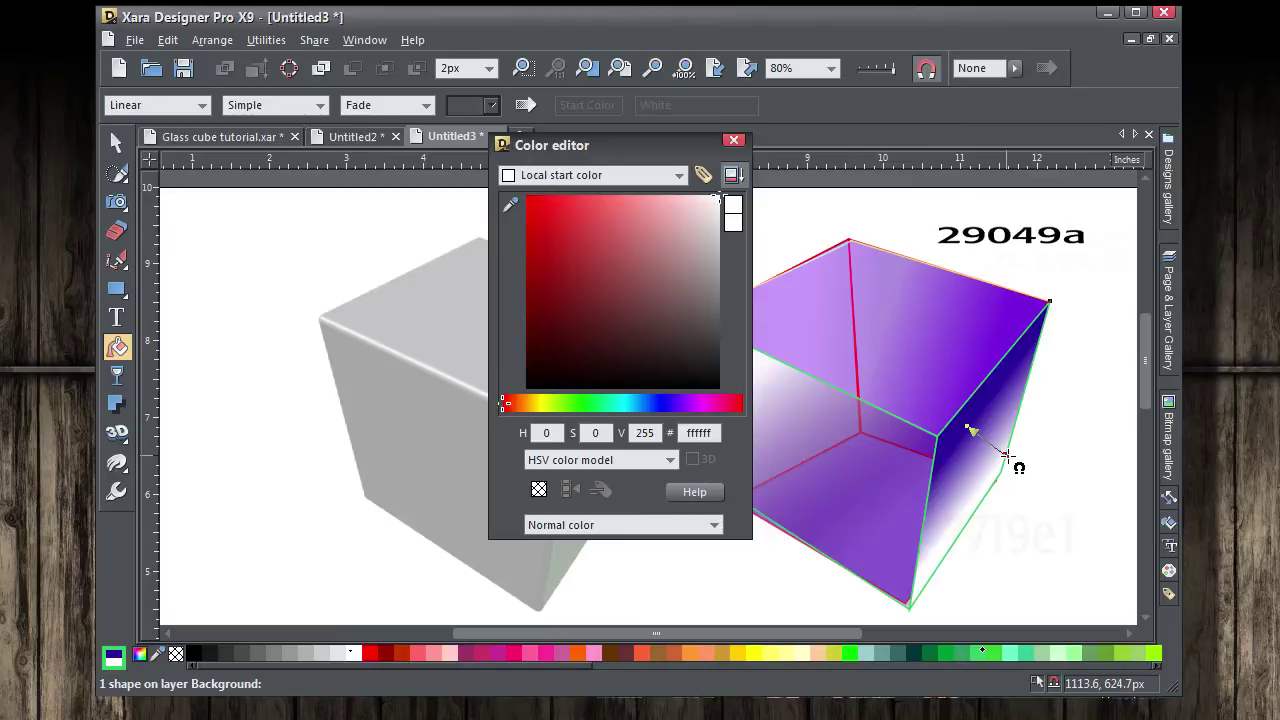
Add a first linear transparency to the right face, then reselect the face shape
left_click(120, 377)
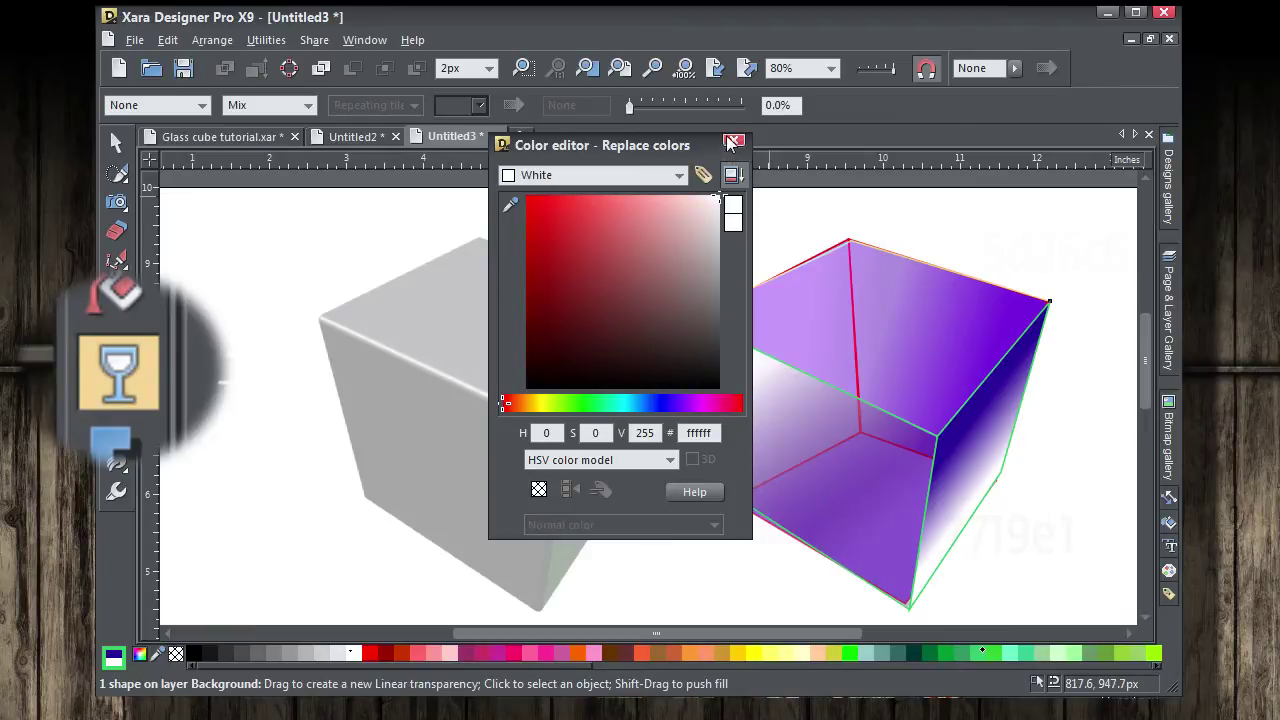
left_click(733, 142)
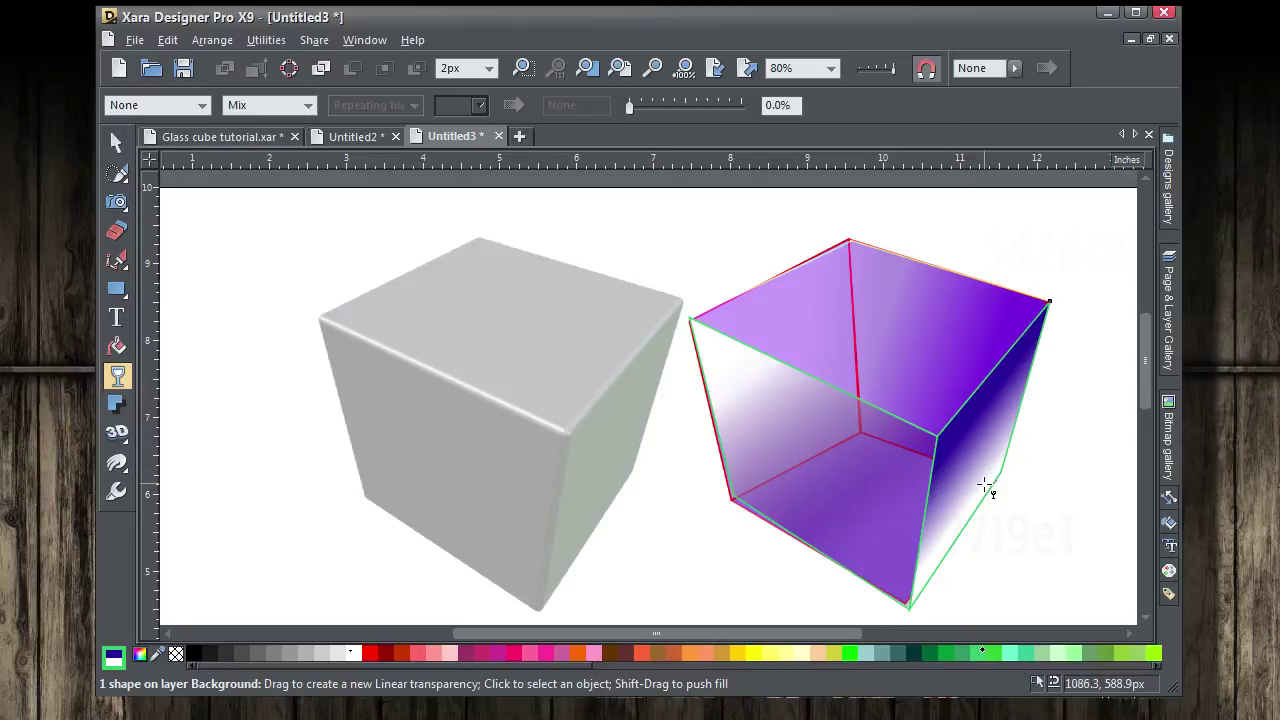
left_click_drag(985, 485, 947, 455)
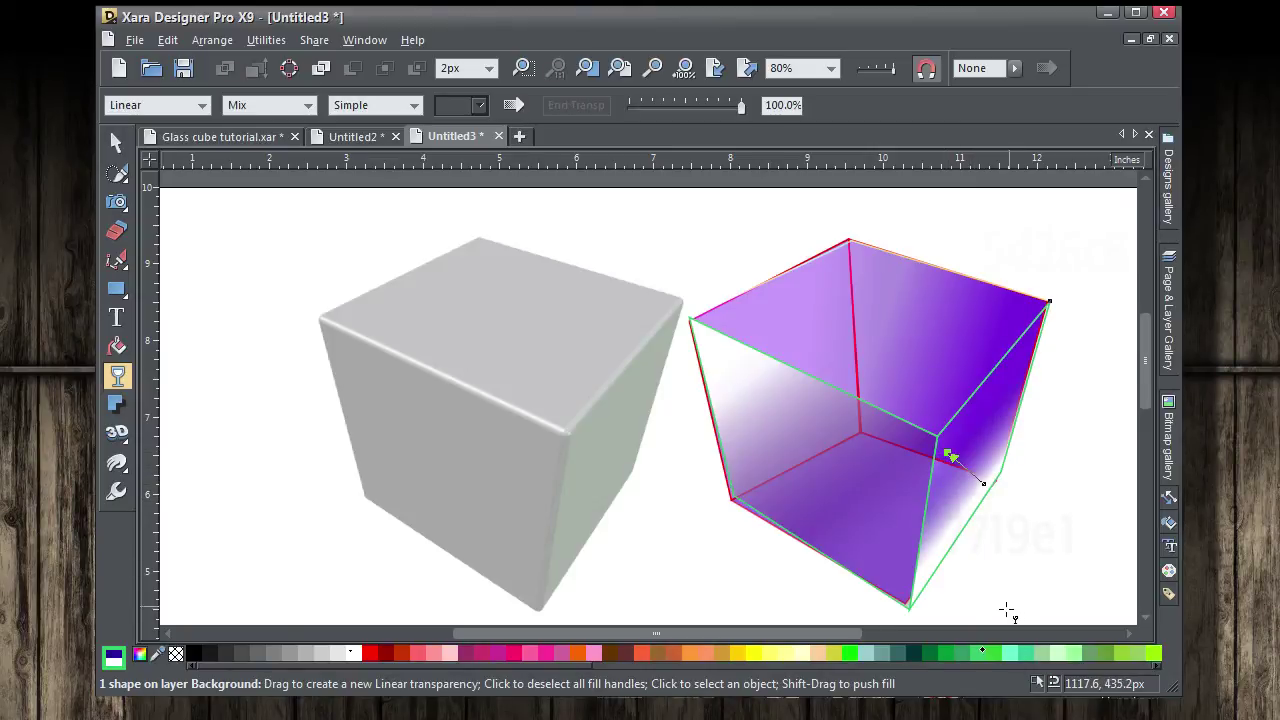
key("F2")
left_click(1038, 567)
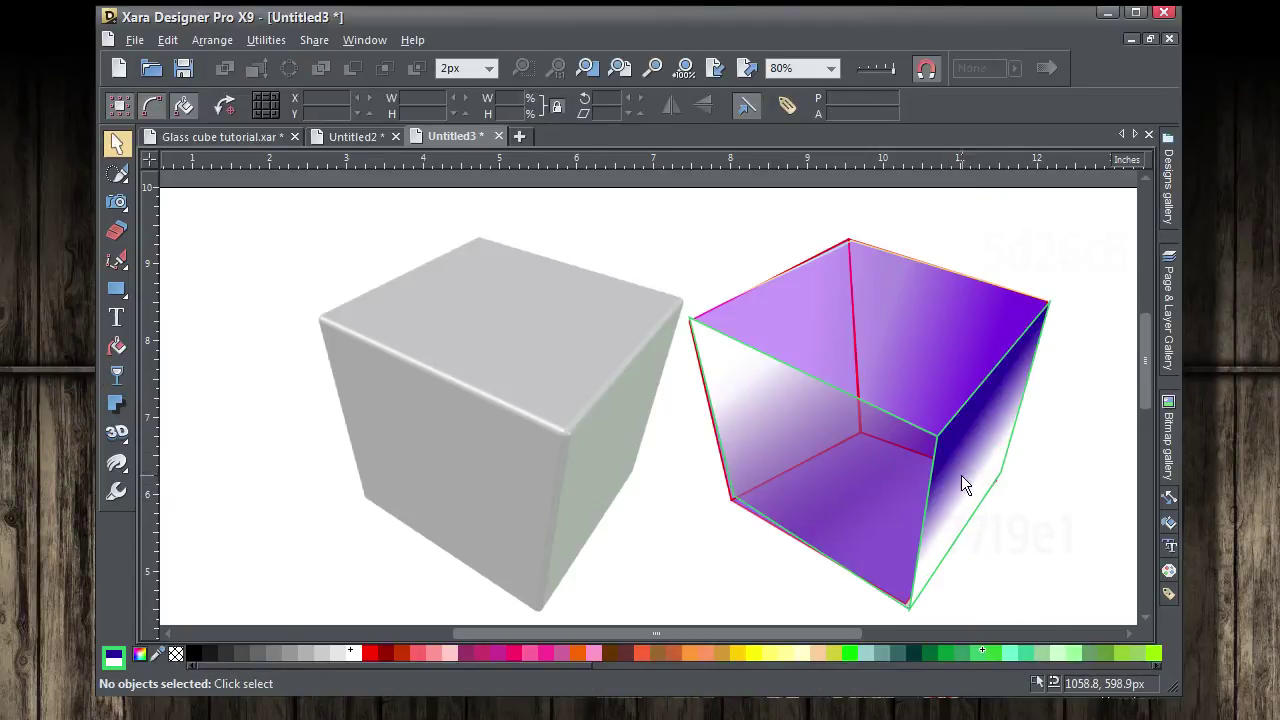
left_click(961, 477)
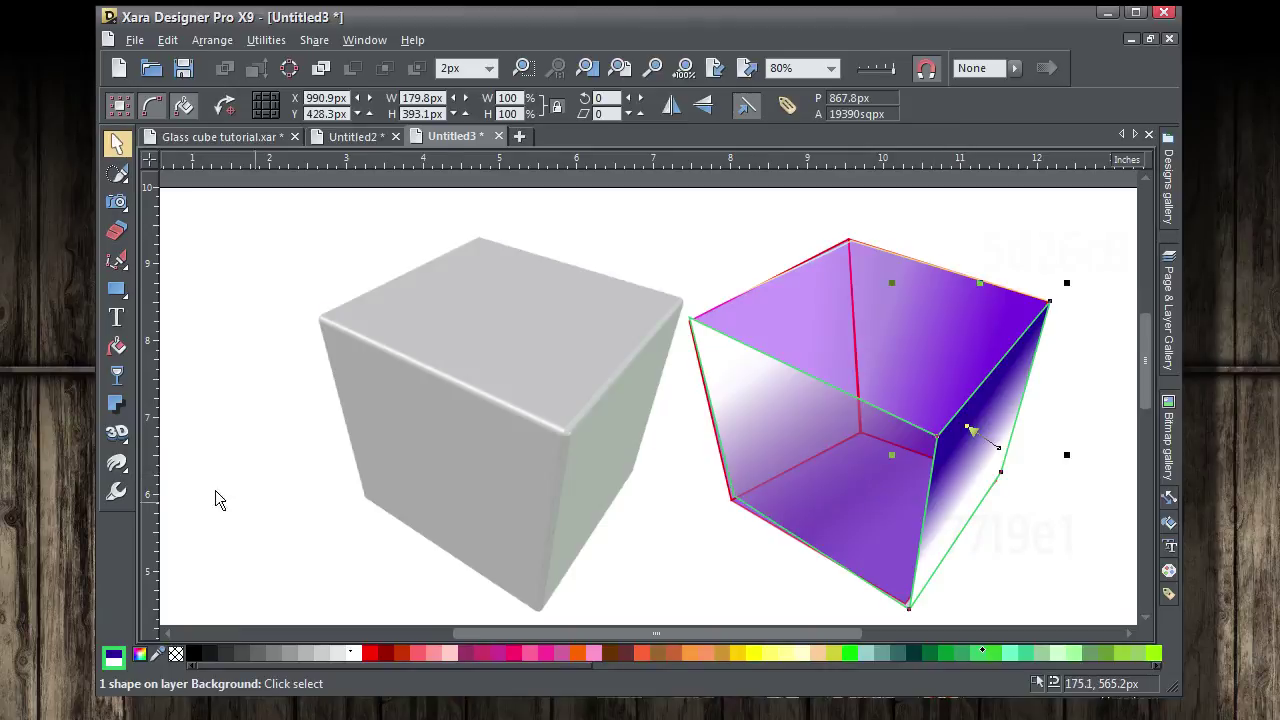
Redraw the linear transparency as Stained glass, running from 100% to 0%
left_click(117, 377)
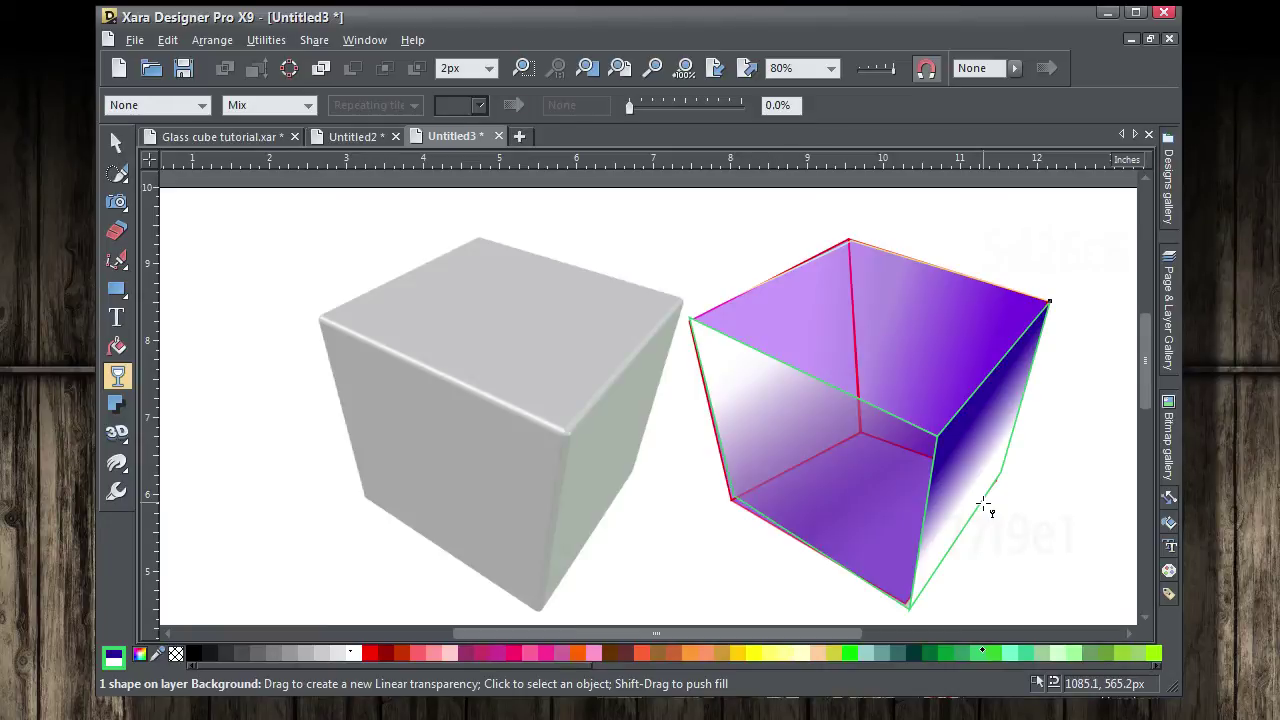
left_click_drag(984, 506, 962, 453)
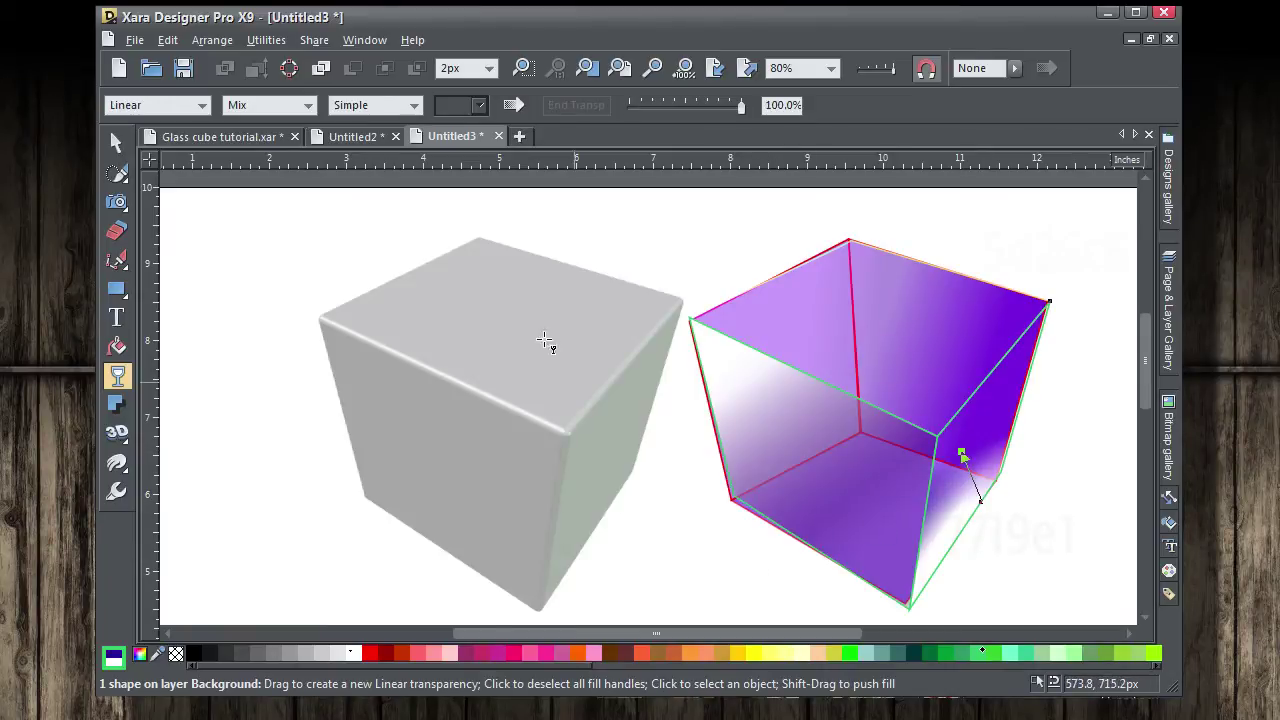
left_click(306, 105)
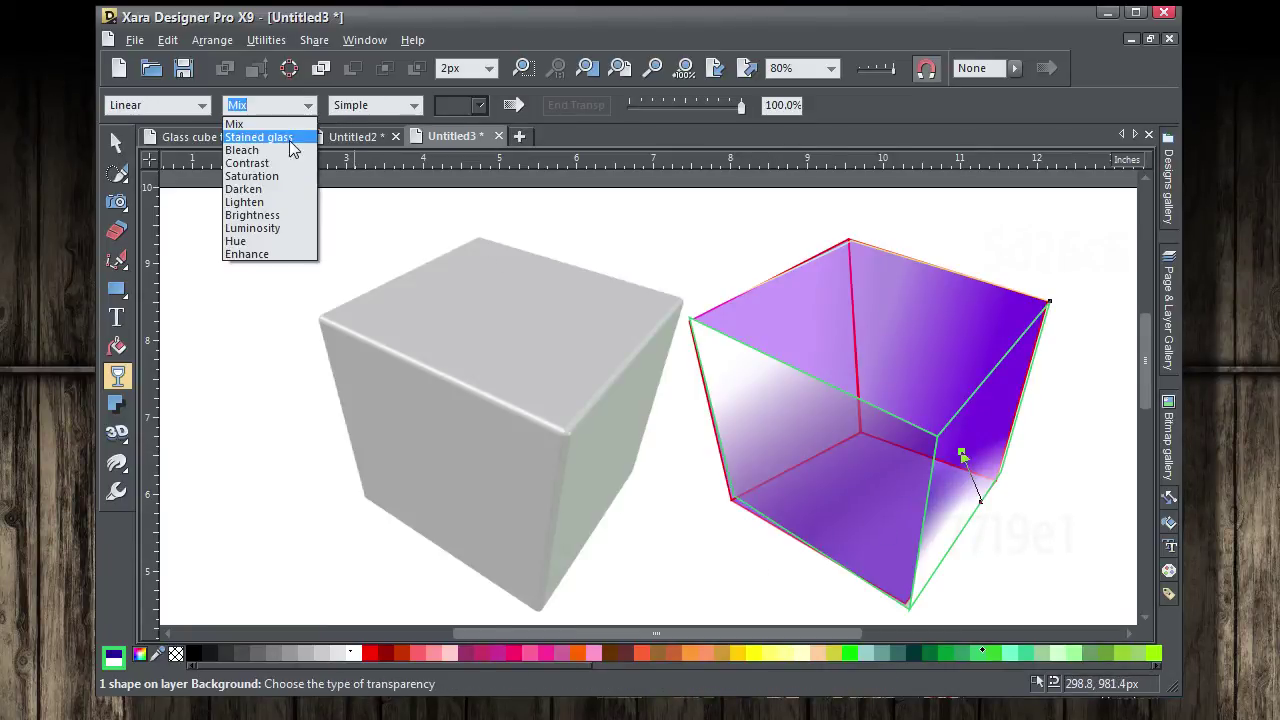
left_click(262, 137)
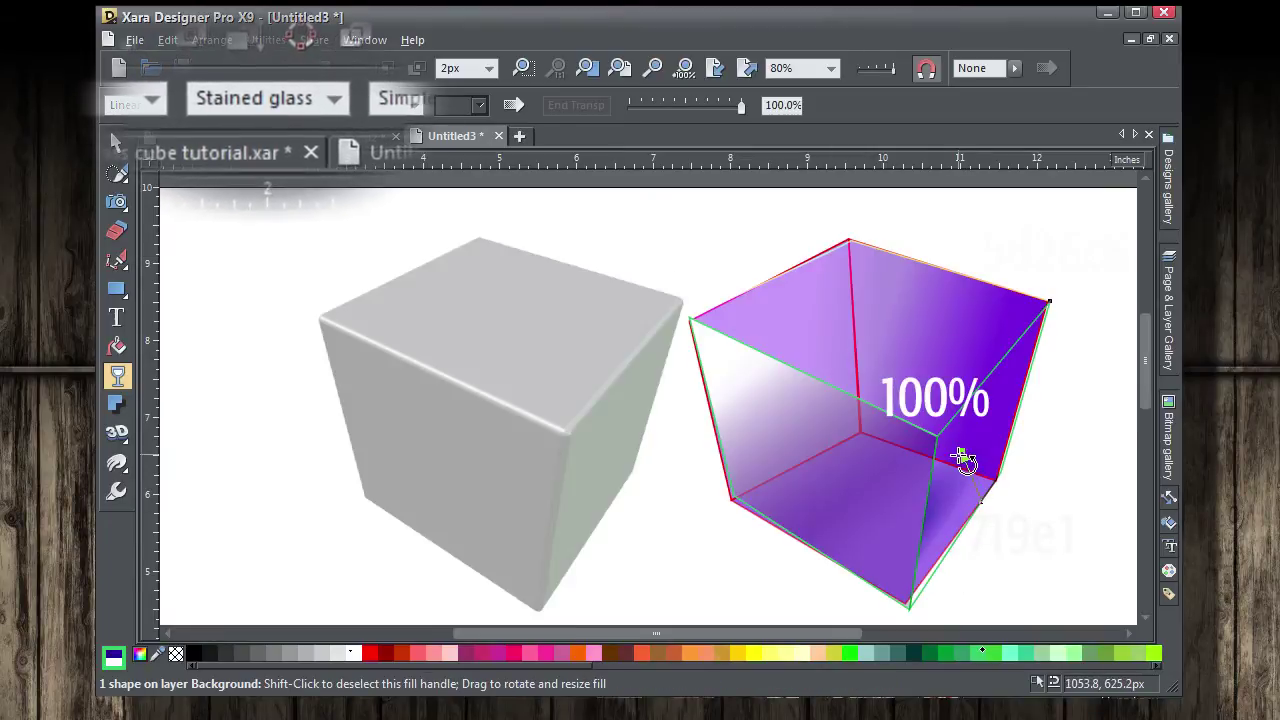
left_click_drag(964, 457, 953, 458)
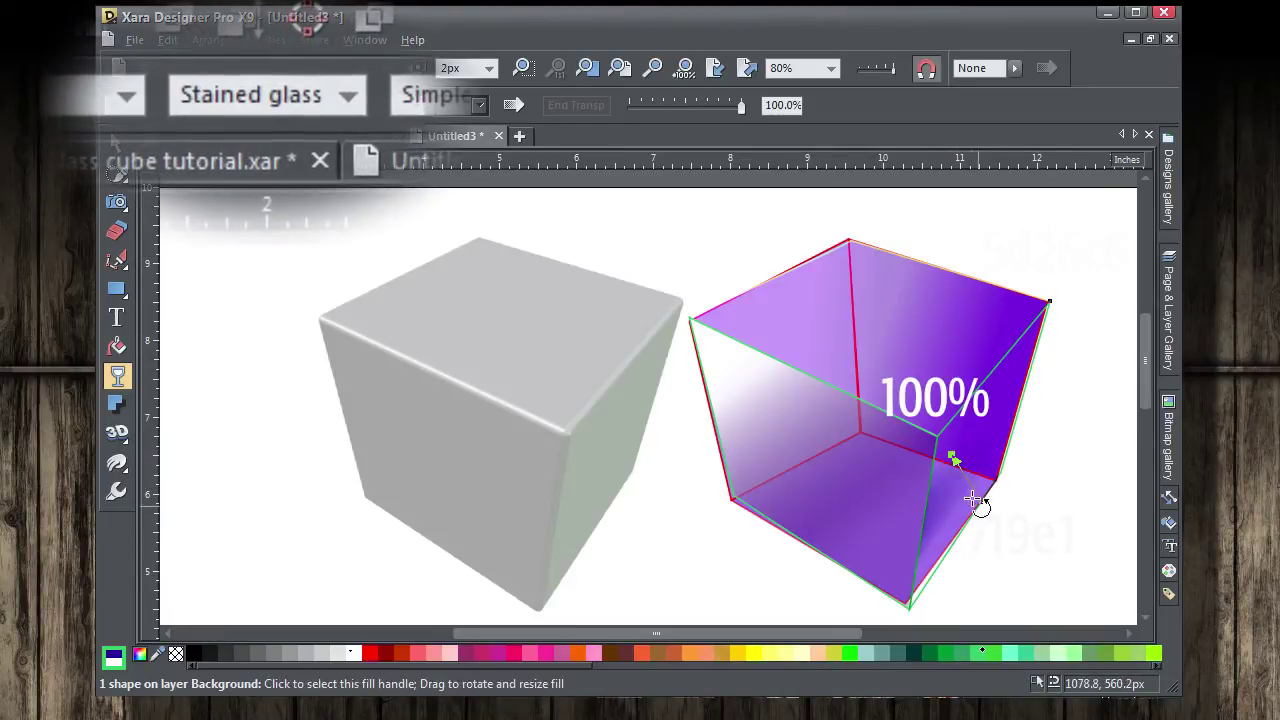
left_click_drag(981, 508, 985, 481)
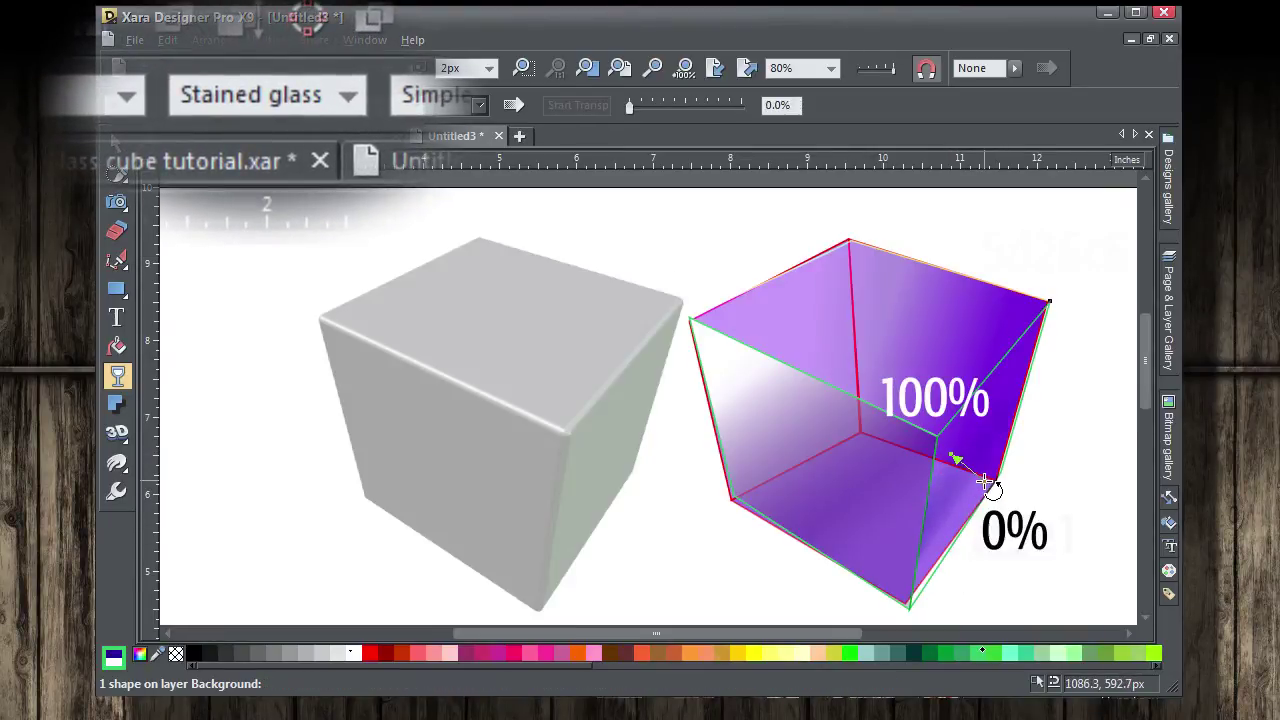
Nudge the triangular piece and inspect its fill's purple end and white start colours
key("F2")
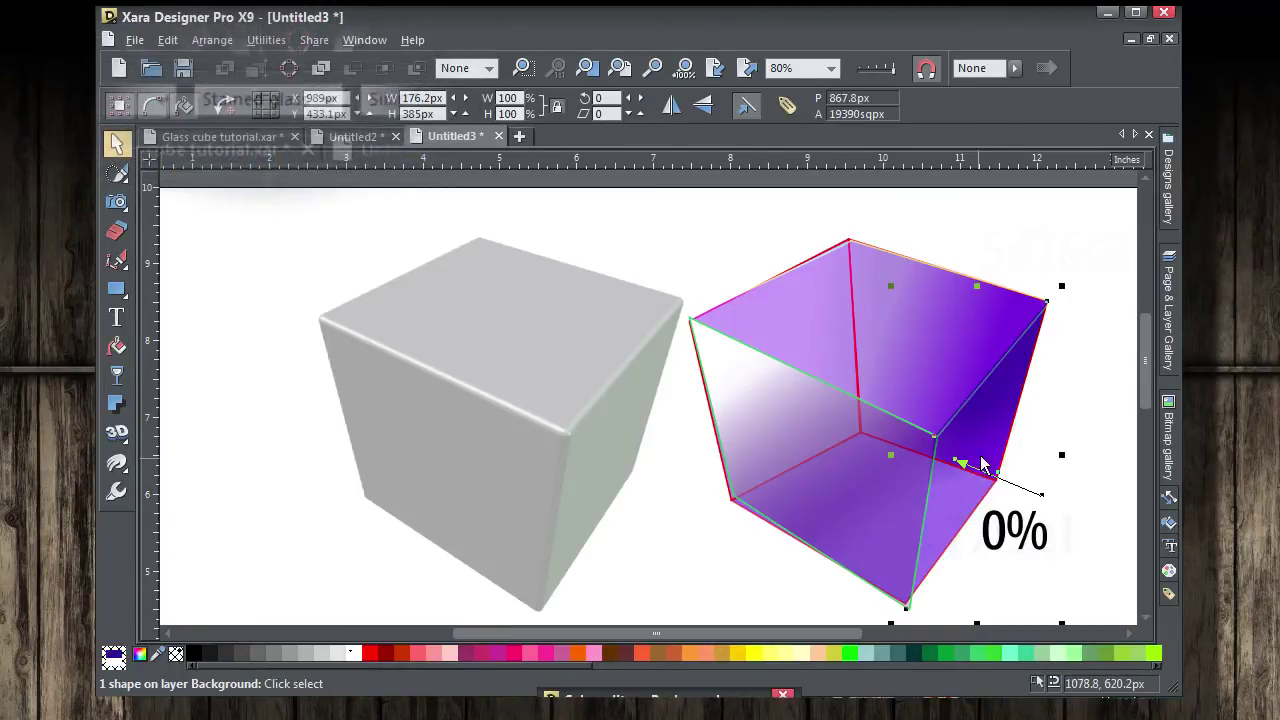
mouse_move(1060, 432)
left_mouse_down()
mouse_move(1077, 455)
mouse_move(1075, 428)
left_mouse_up()
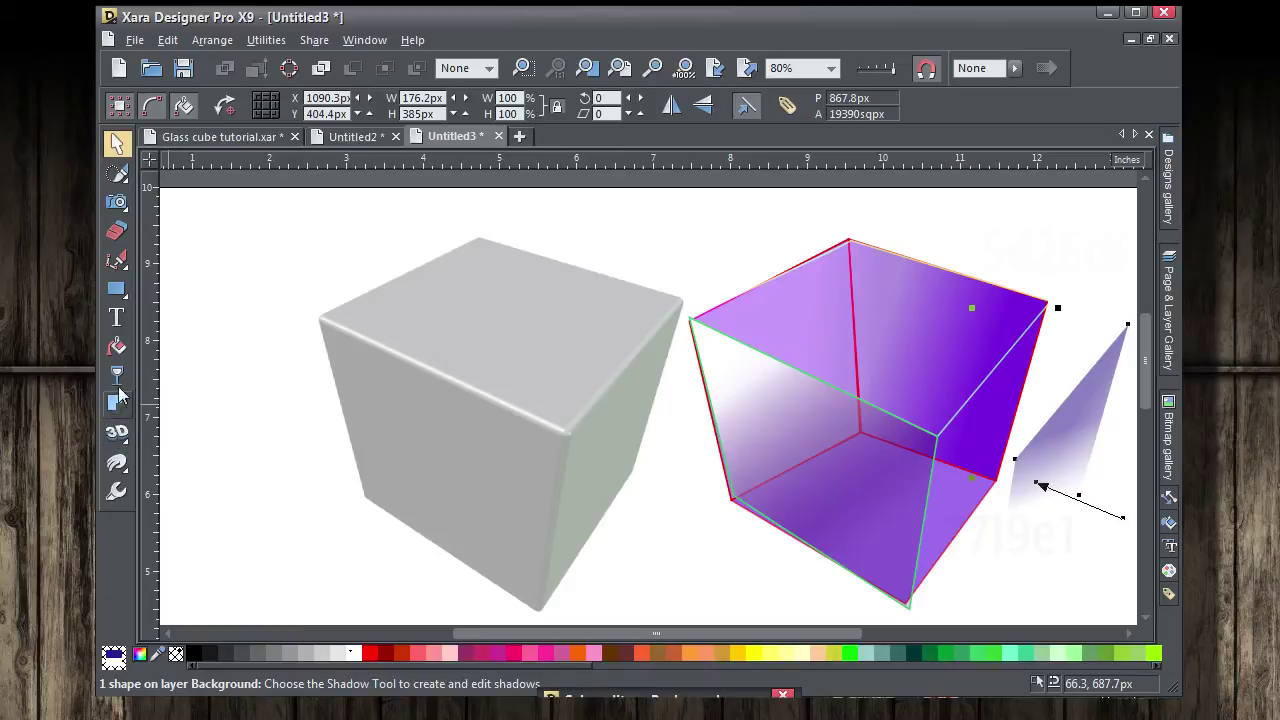
left_click(116, 346)
key("ctrl+e")
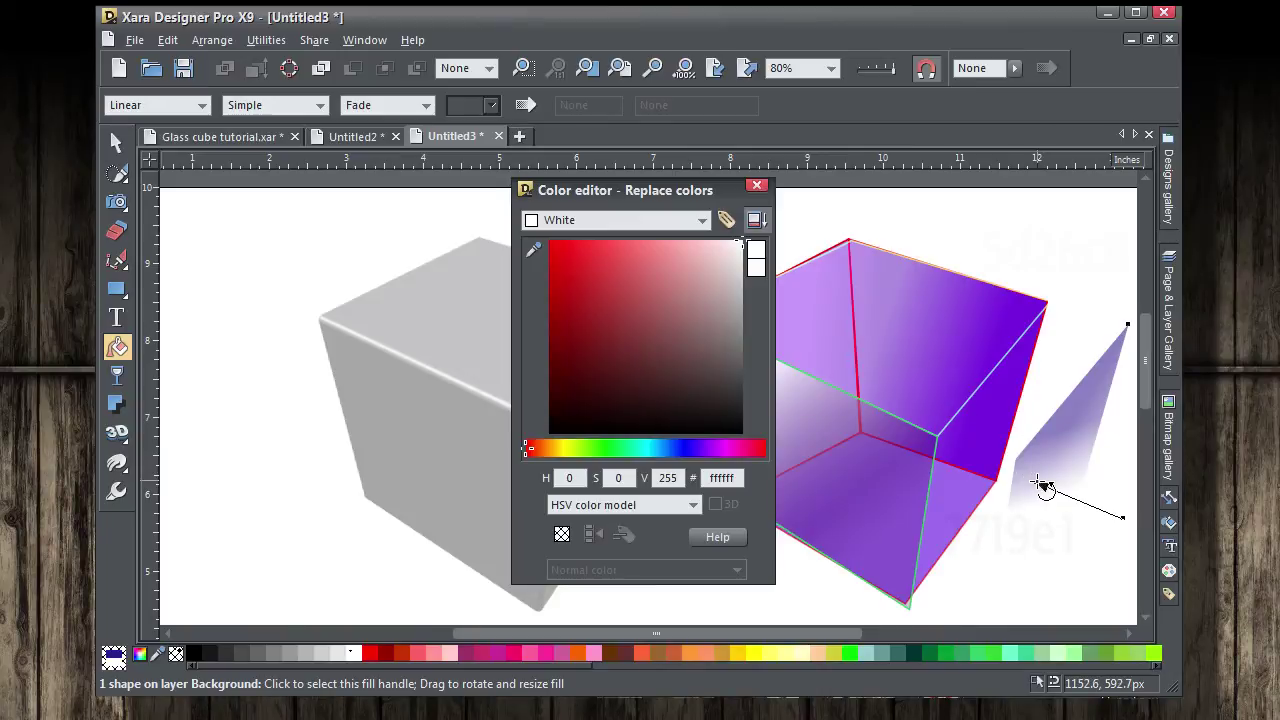
left_click(1043, 487)
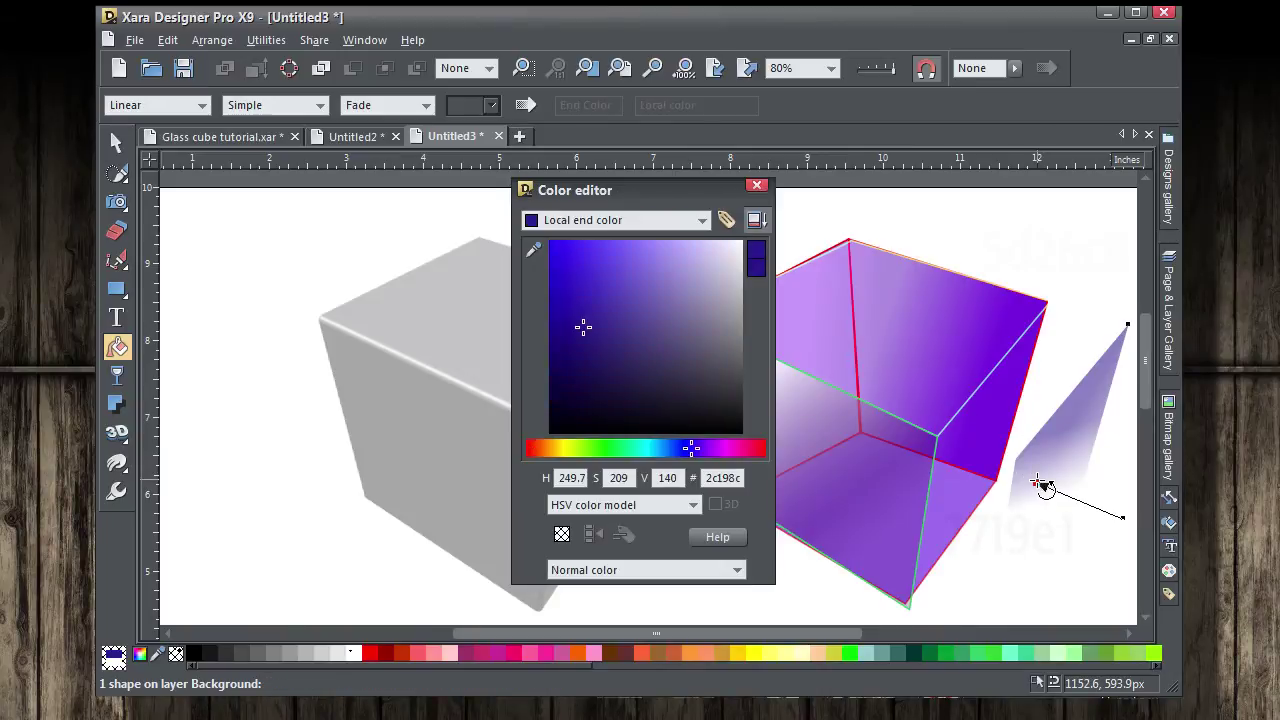
left_click(1124, 518)
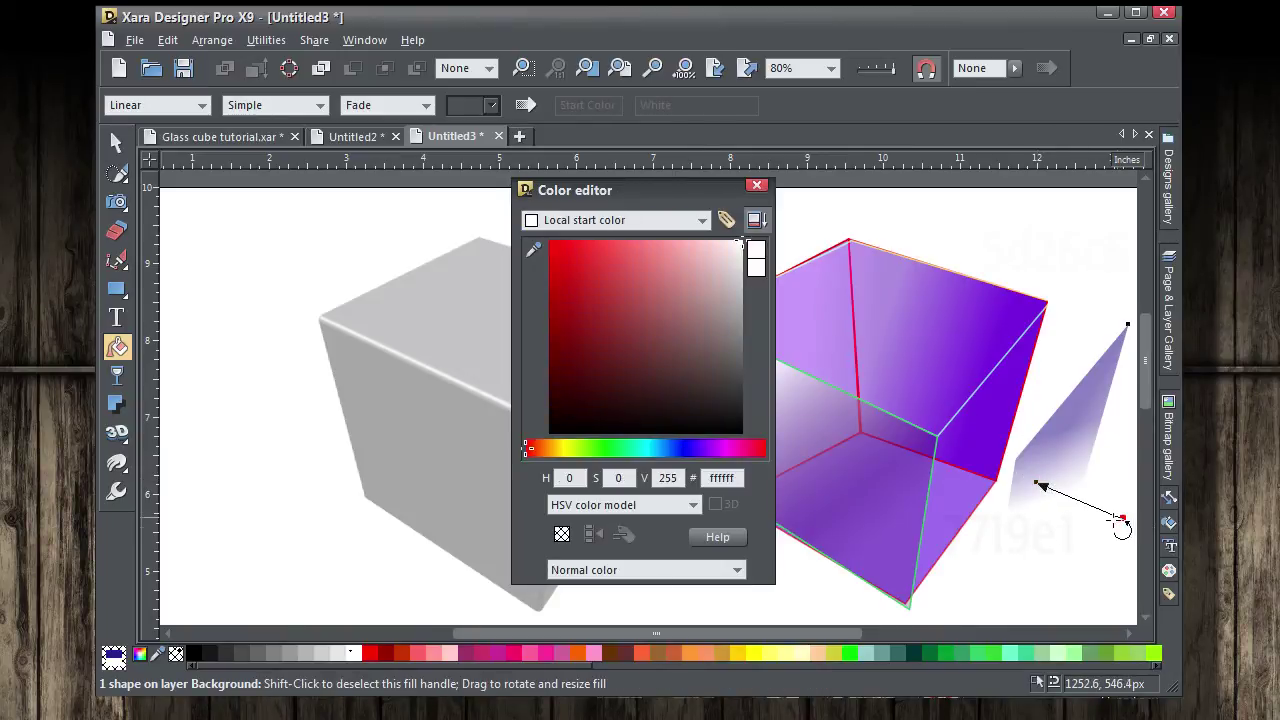
left_click_drag(556, 633, 571, 633)
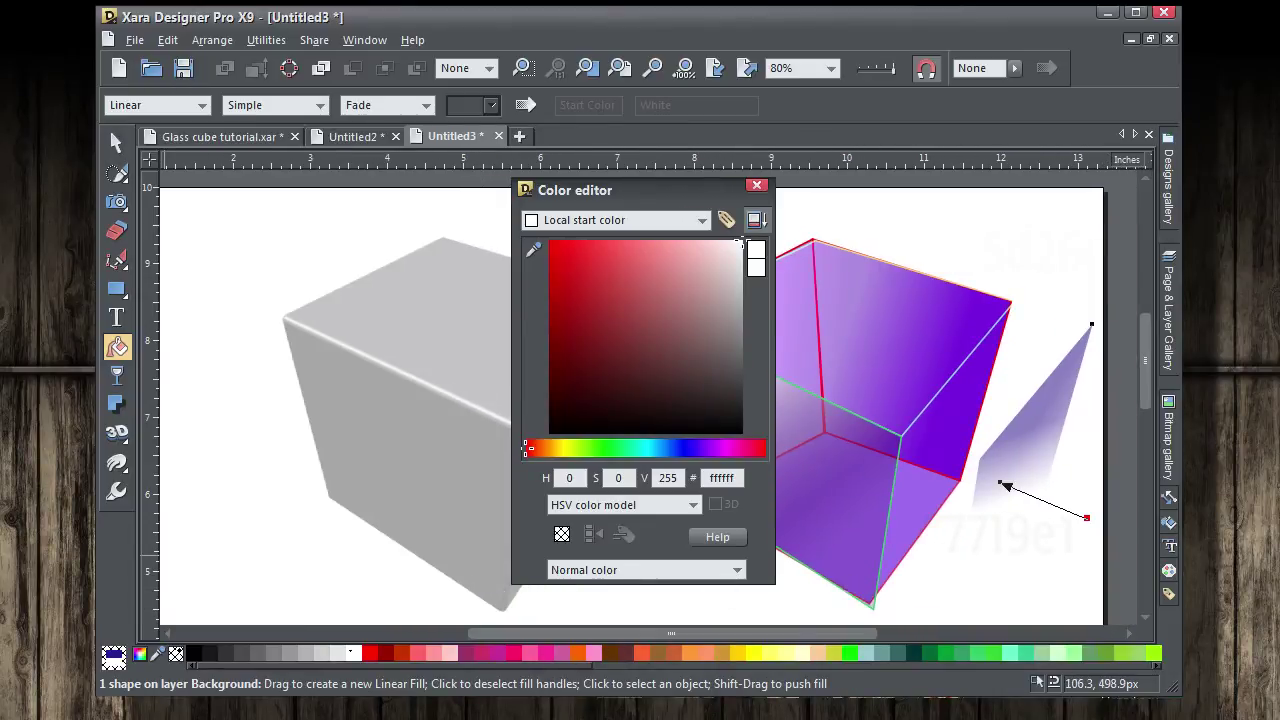
Check the triangle's transparency handles, then move it onto the cube's right face
left_click(117, 378)
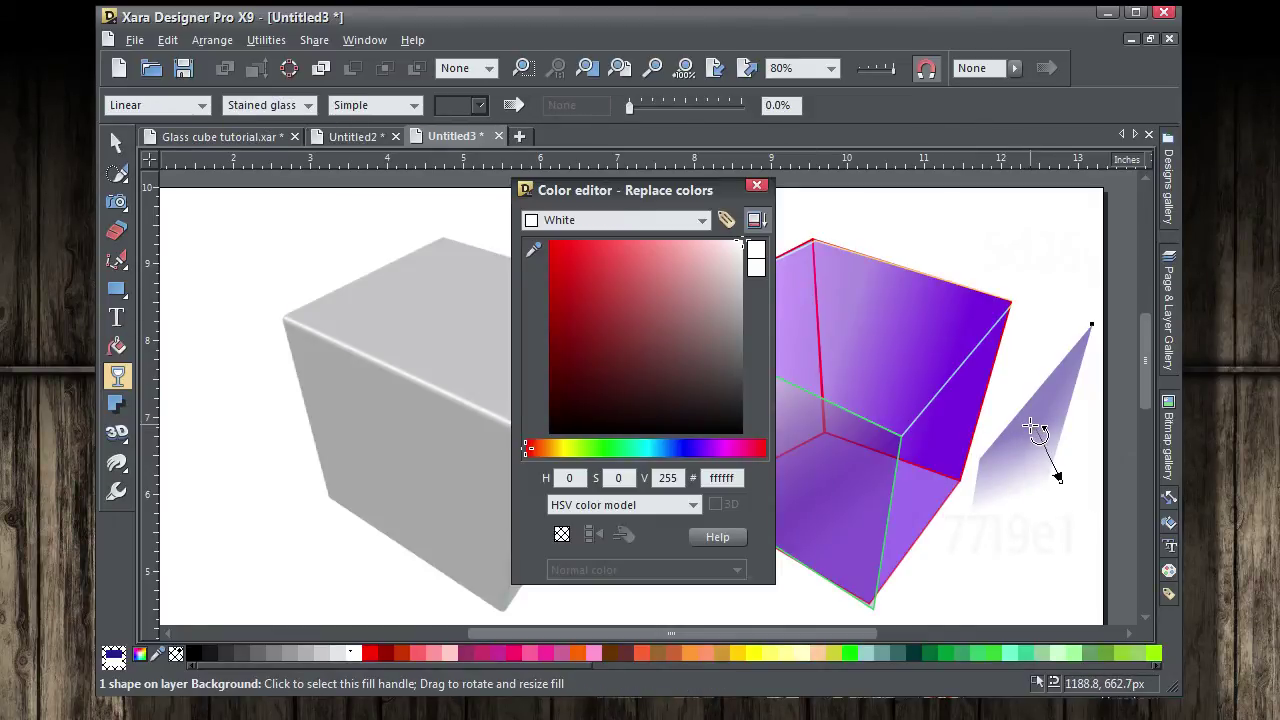
left_click(1035, 430)
left_click(1059, 479)
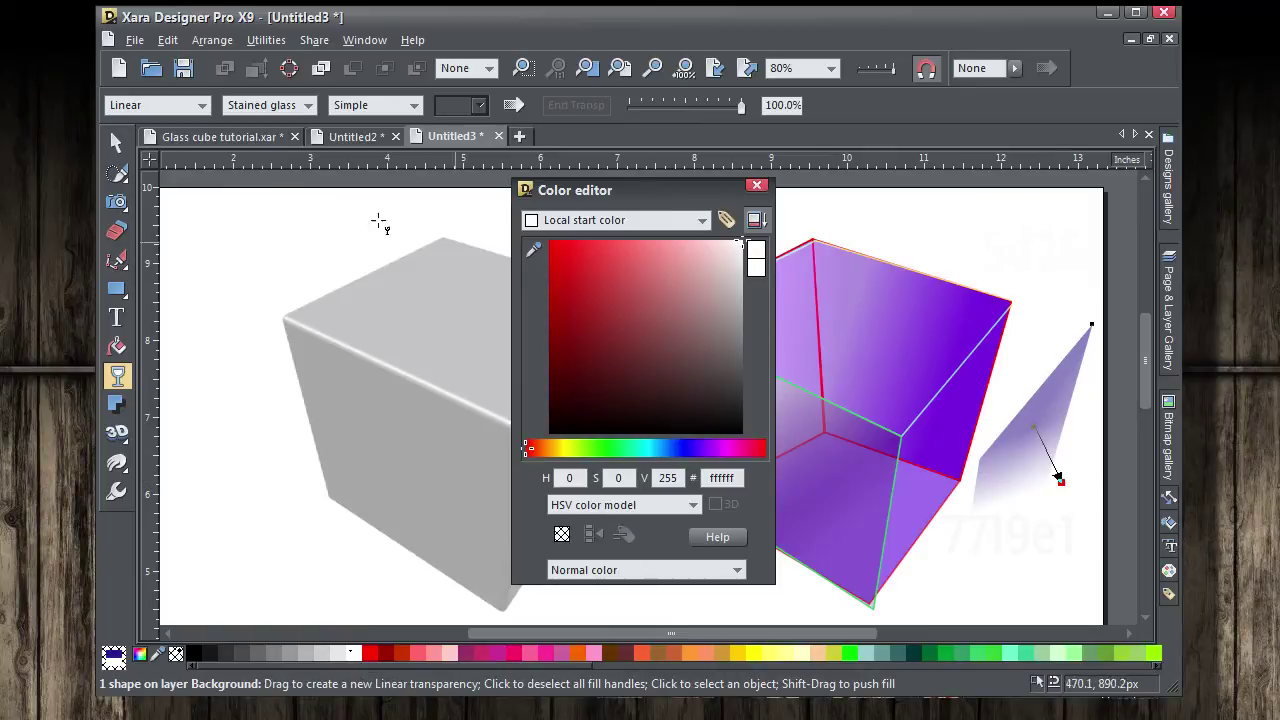
mouse_move(118, 172)
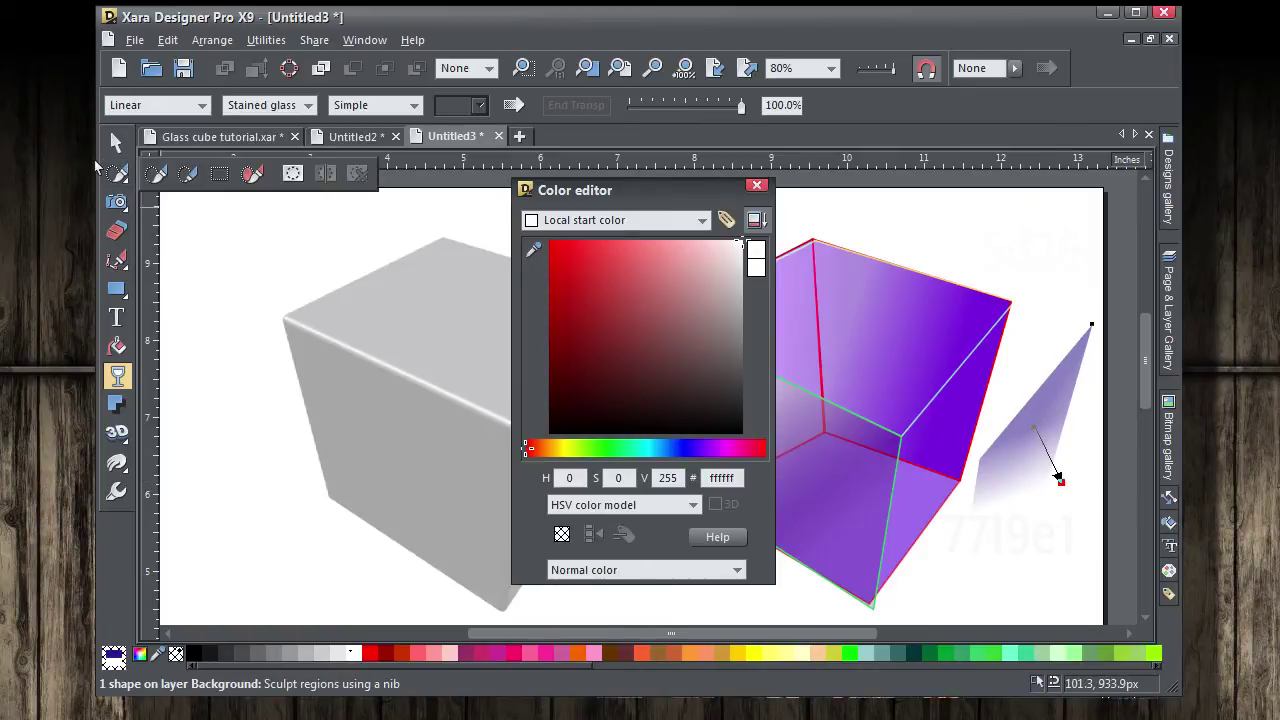
left_click(116, 142)
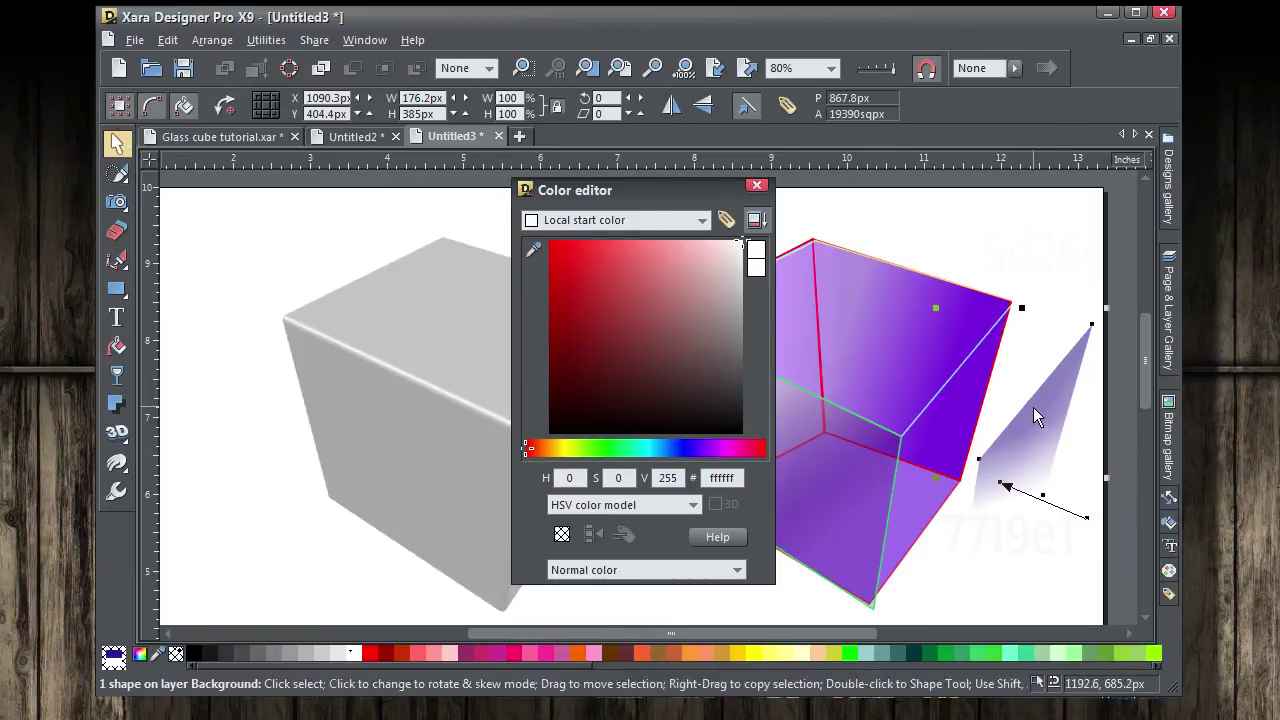
left_click_drag(1034, 408, 962, 396)
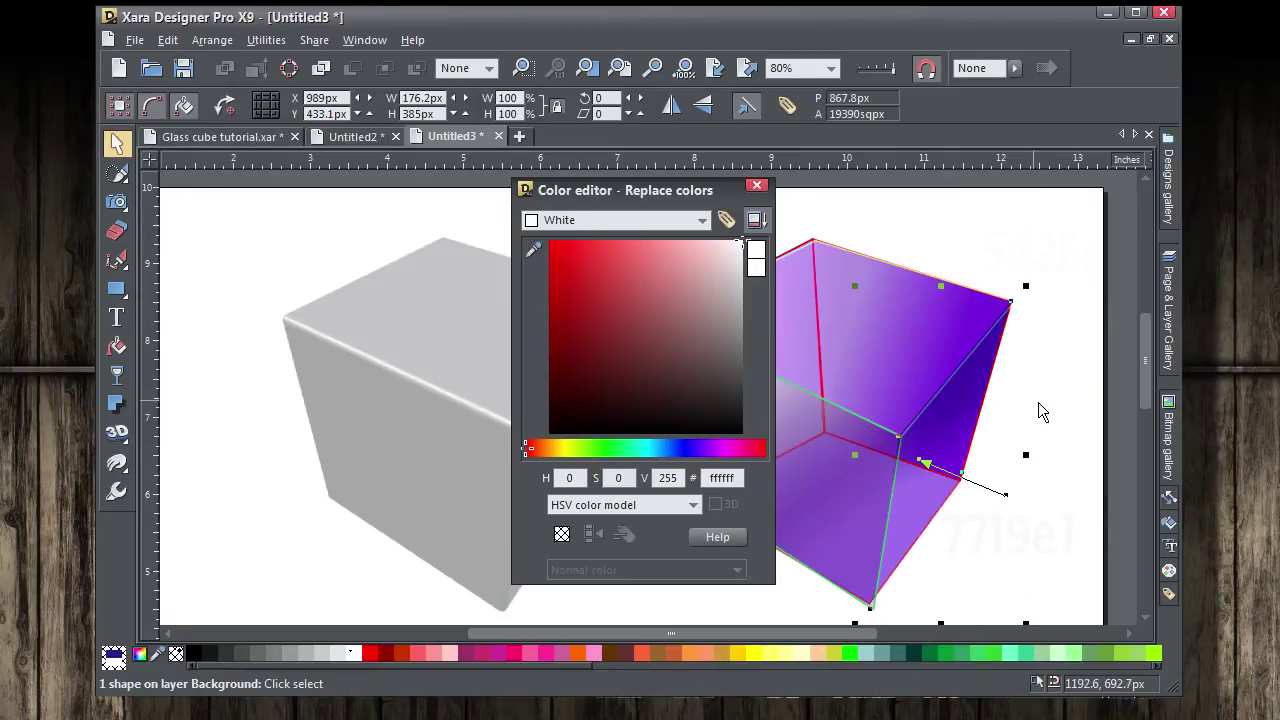
left_click_drag(601, 187, 380, 218)
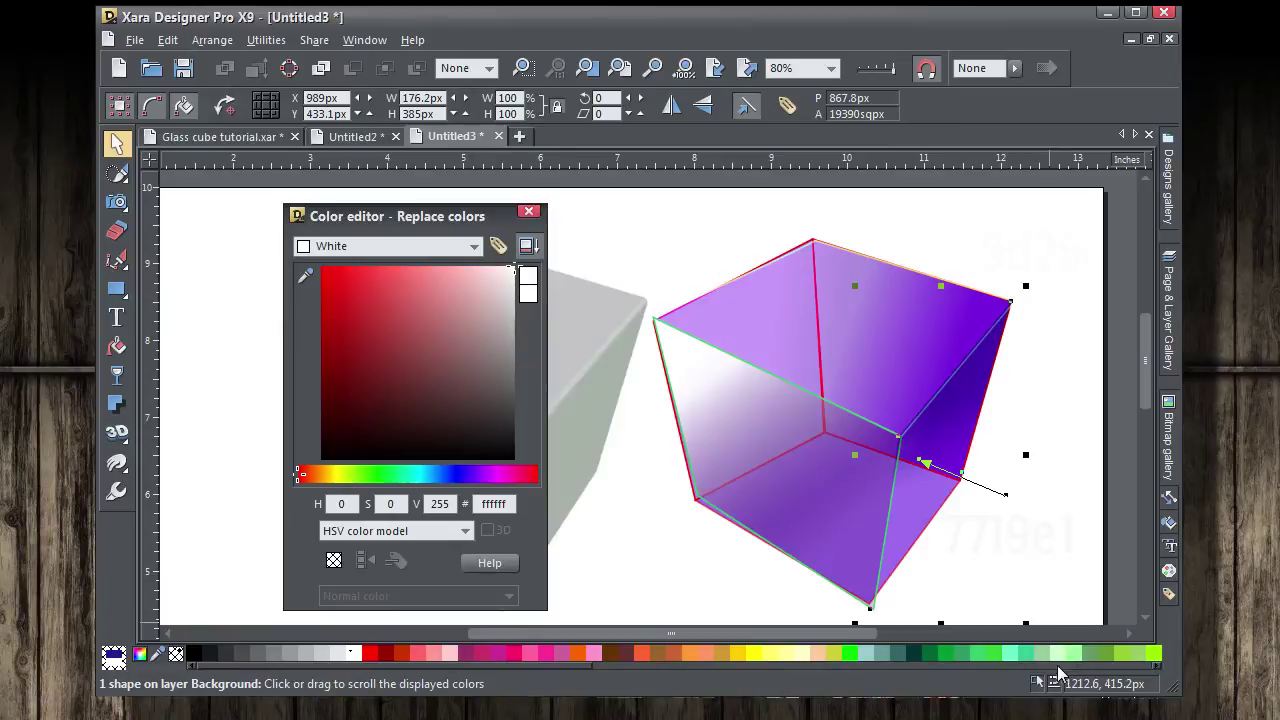
left_click_drag(1055, 212, 622, 617)
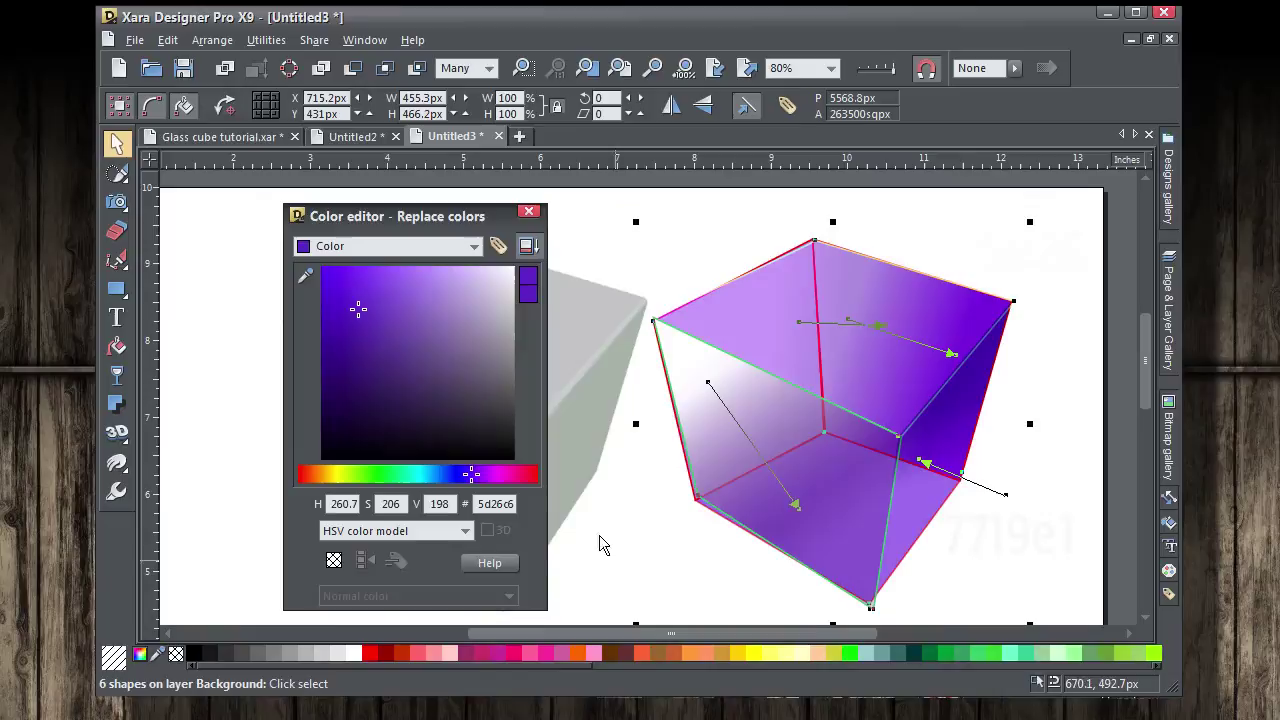
Set the outline width of all cube faces to None and close the colour editor
left_click(489, 68)
left_click(455, 88)
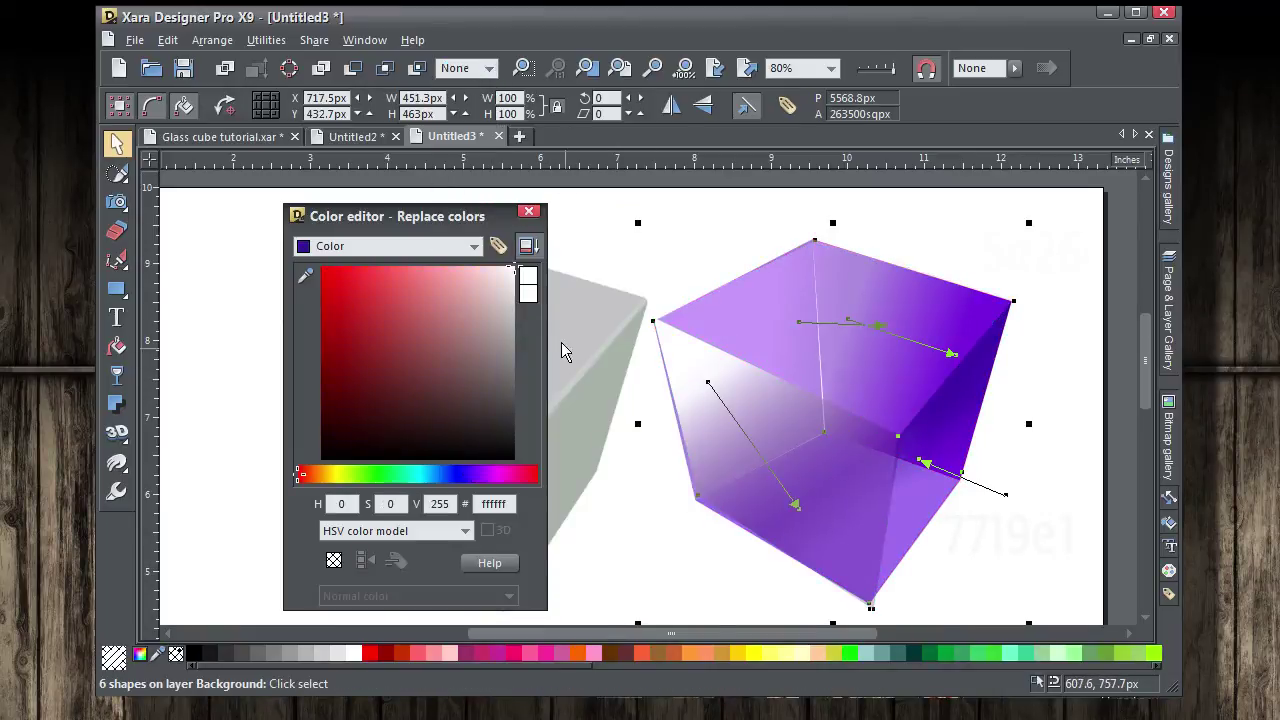
left_click(528, 212)
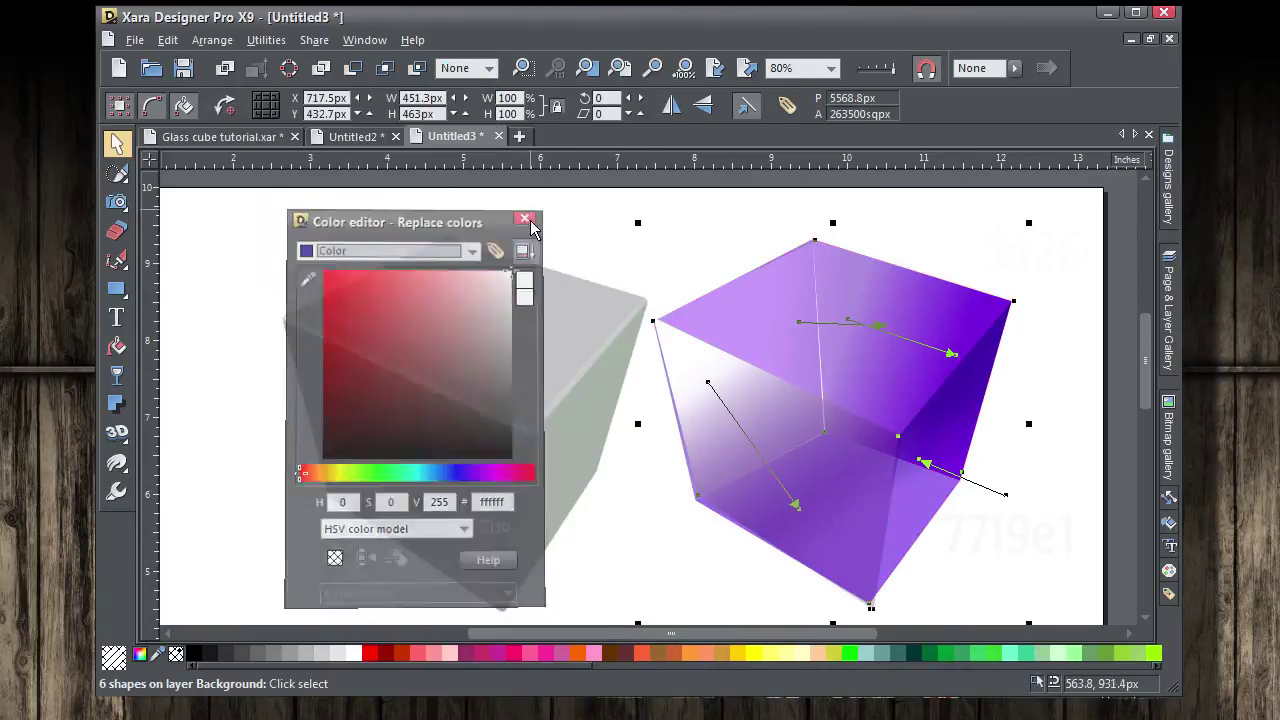
Move the left face's white-to-purple fill start up-left toward its top corner
left_click(648, 505)
left_click(782, 475)
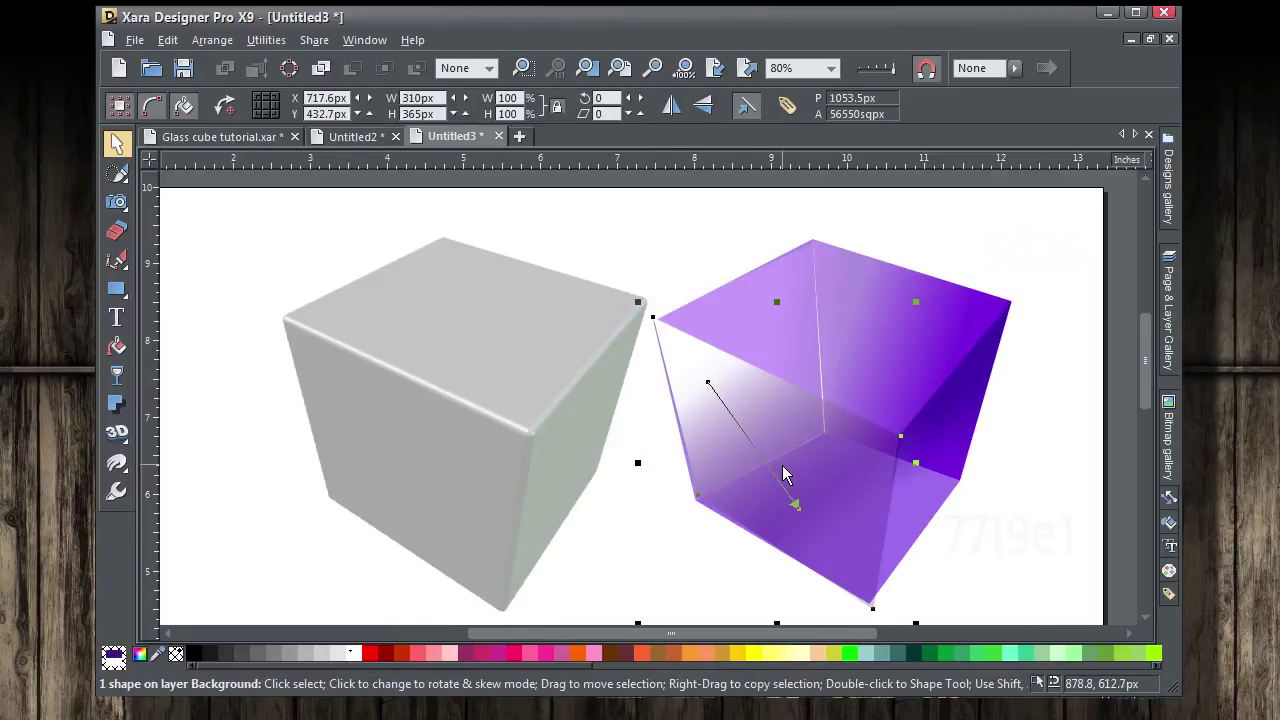
left_click_drag(719, 393, 681, 353)
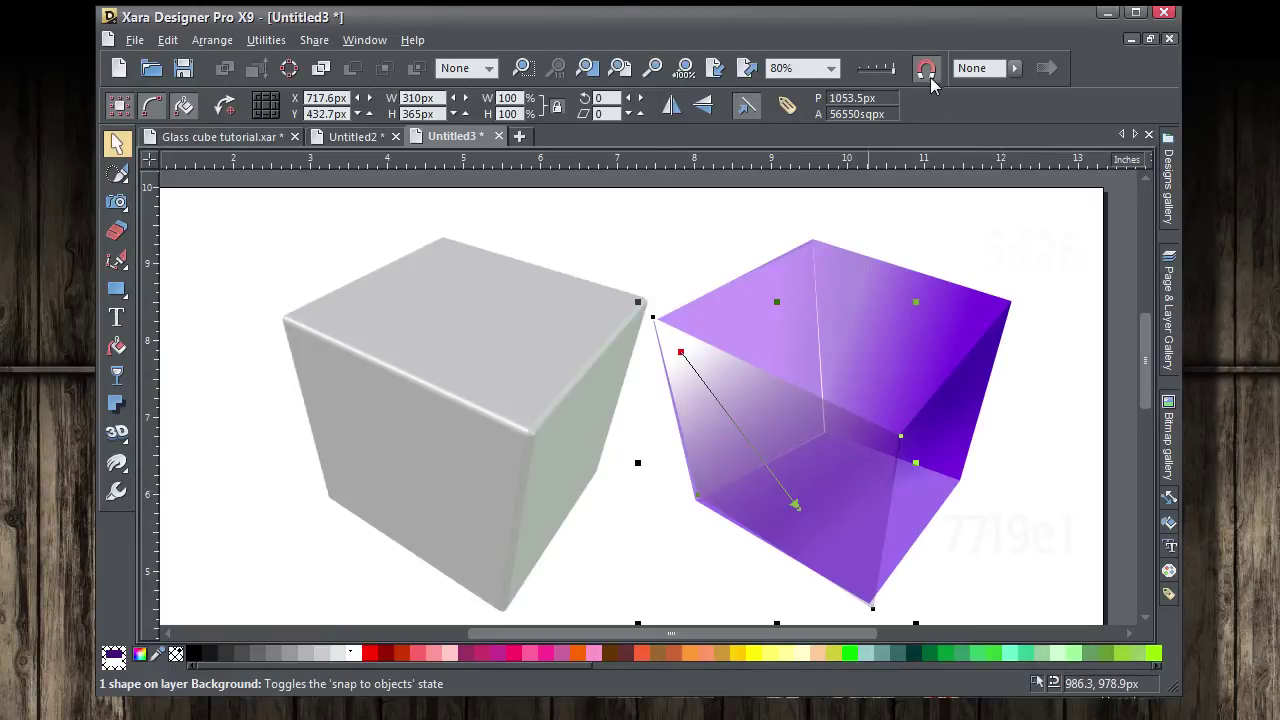
Switch the drawing to wireframe outline view with the upper face selected
left_click(874, 350)
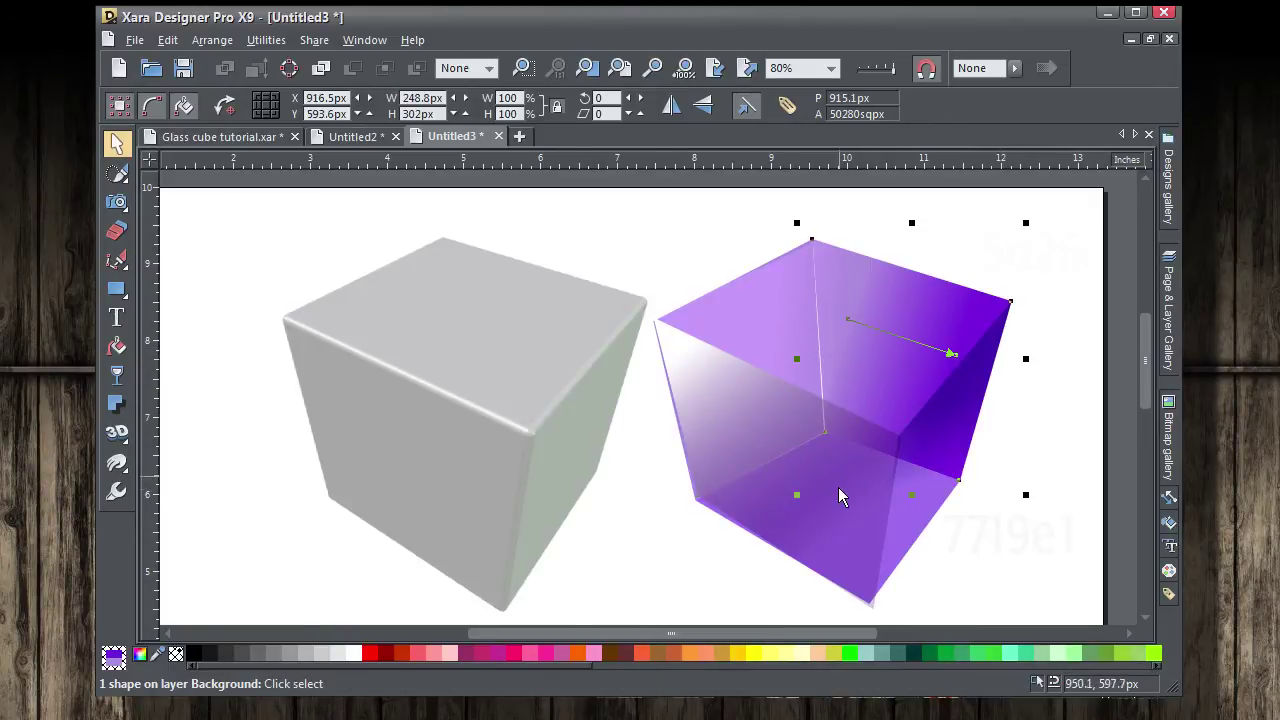
scroll(838, 500, "up", 4)
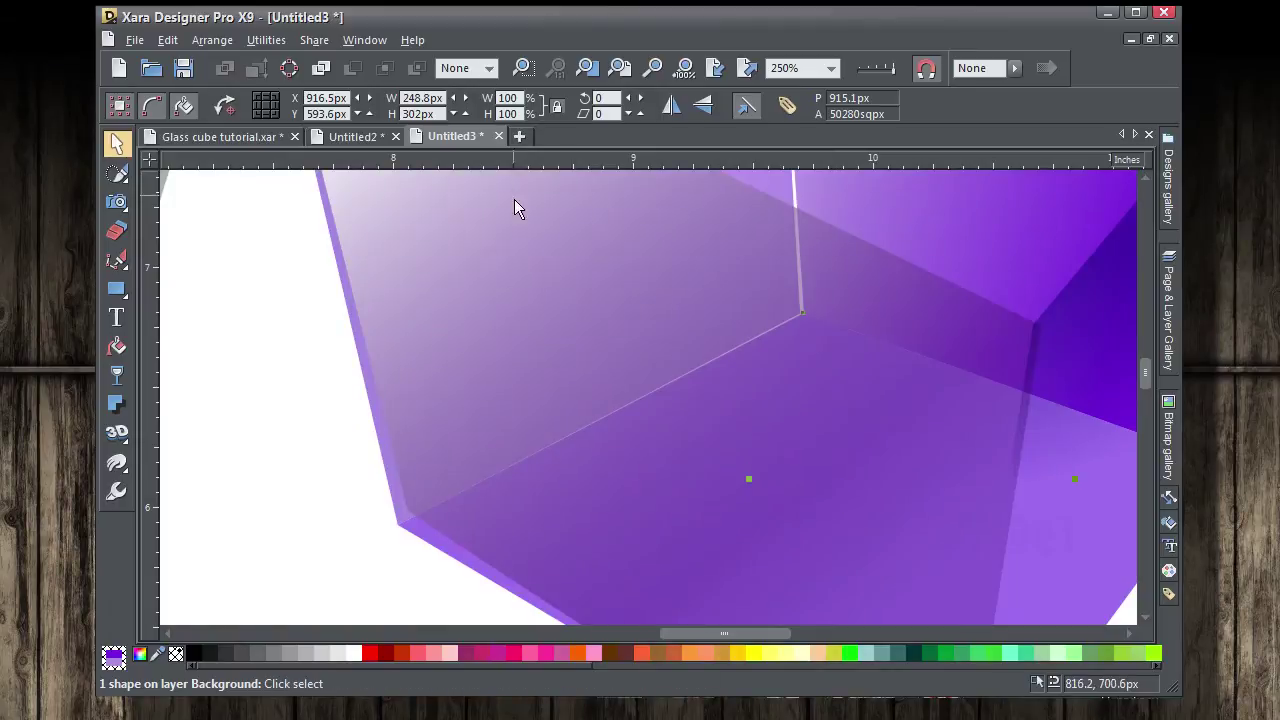
left_click(213, 40)
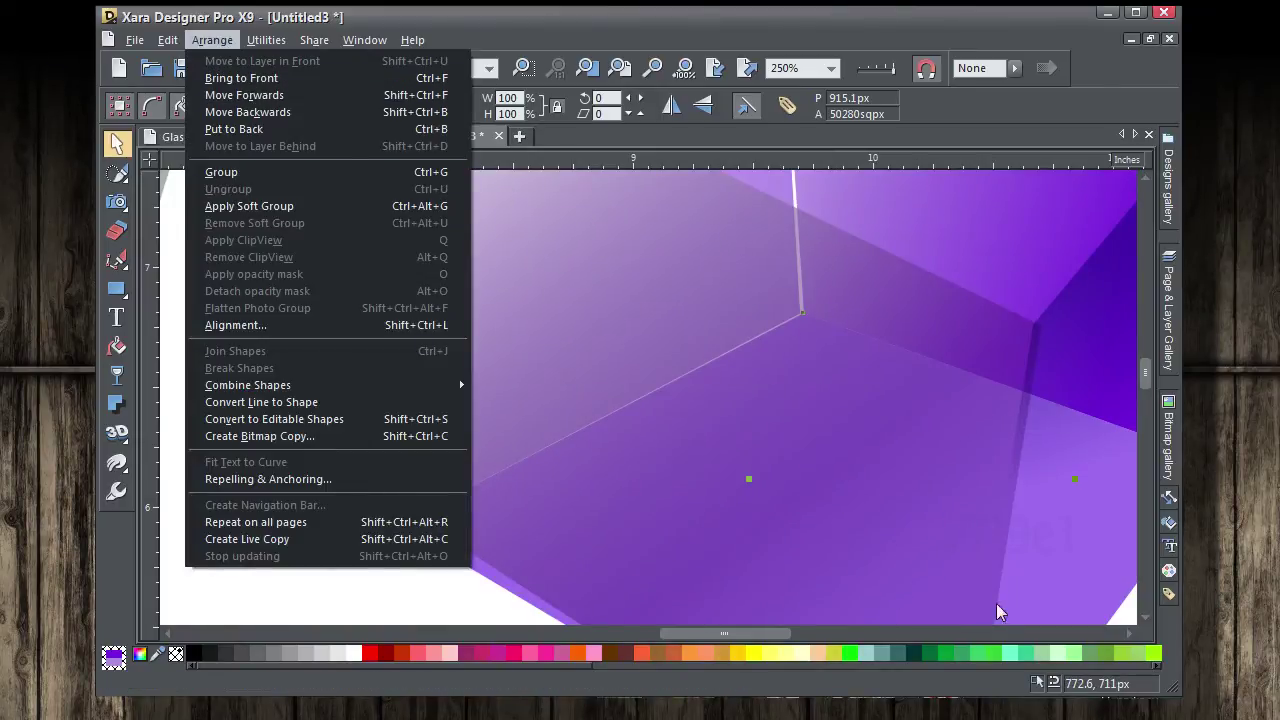
key("Escape")
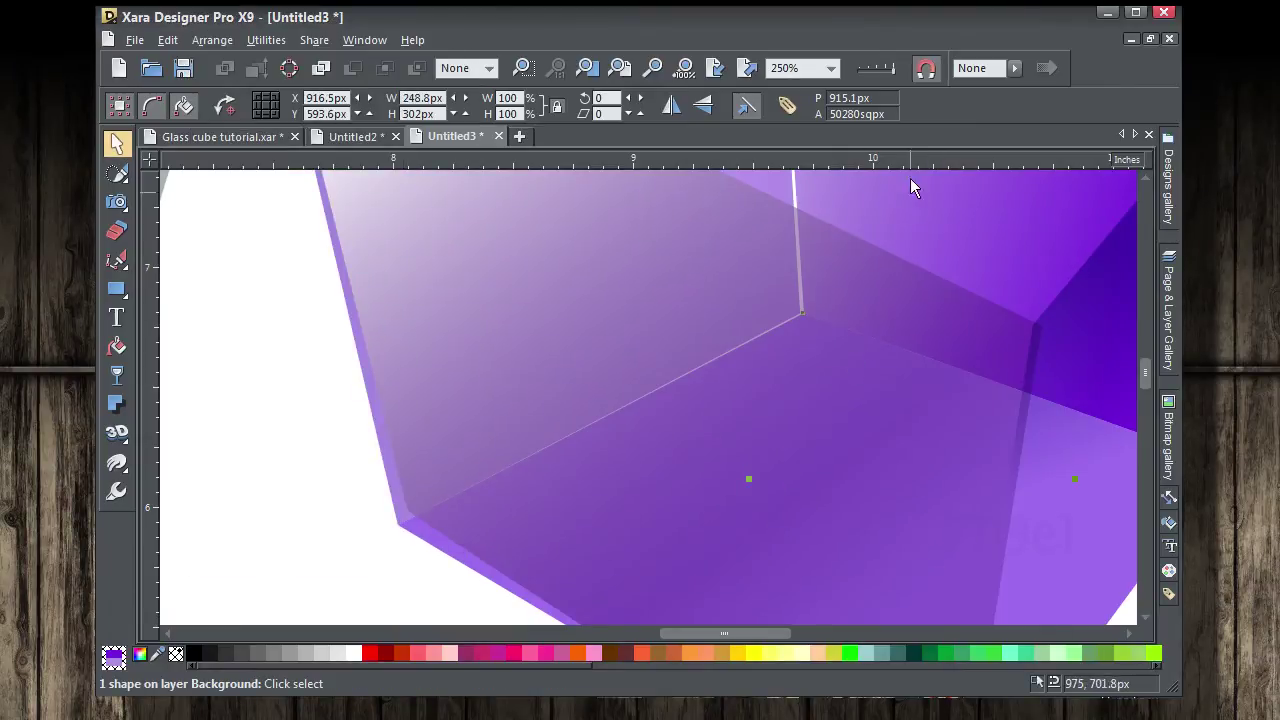
key("ctrl+shift+q")
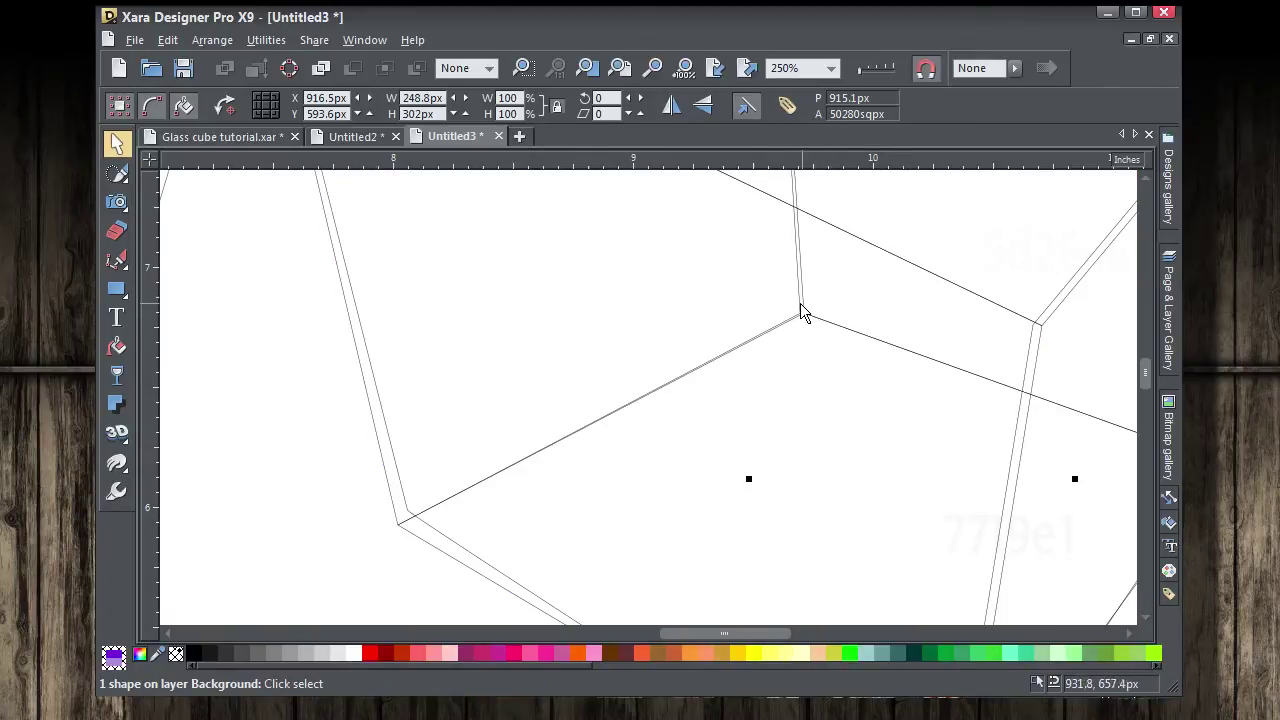
Snap the inner junction vertex onto the shared cube corner
mouse_move(801, 315)
left_mouse_down()
mouse_move(806, 329)
mouse_move(802, 314)
left_mouse_up()
scroll(795, 305, "up", 3)
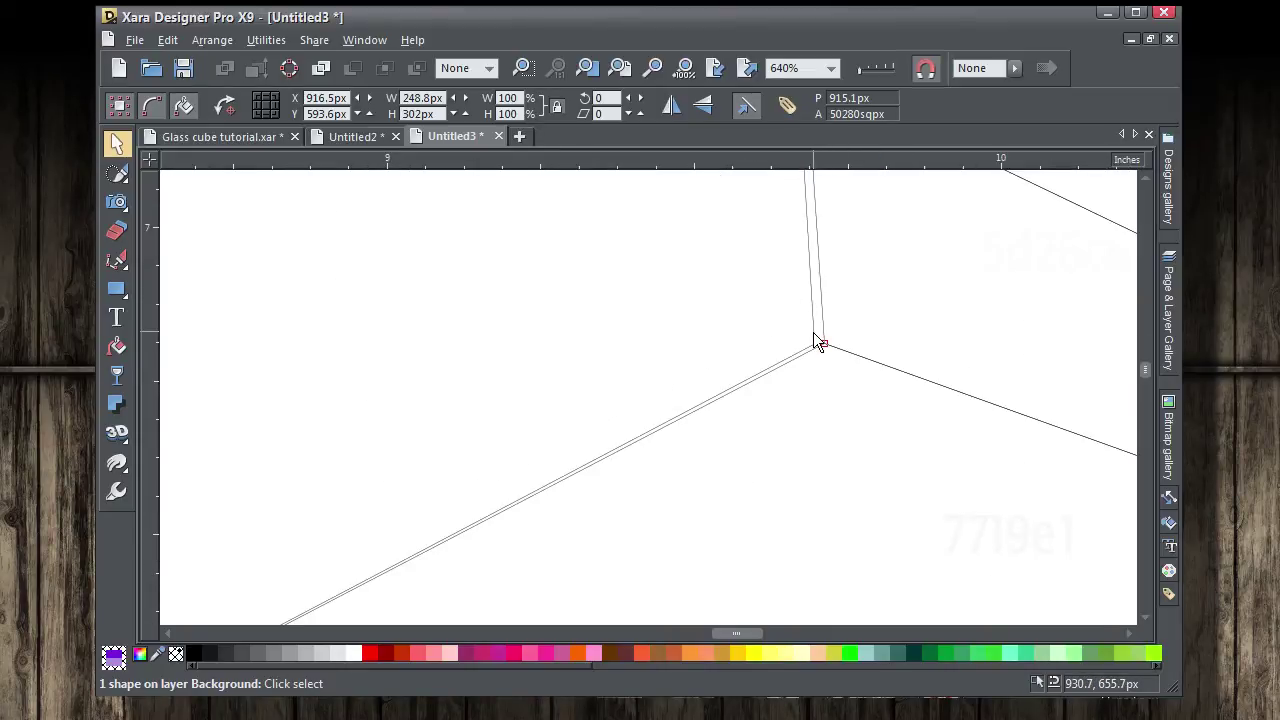
left_click_drag(816, 347, 823, 344)
scroll(843, 323, "down", 3)
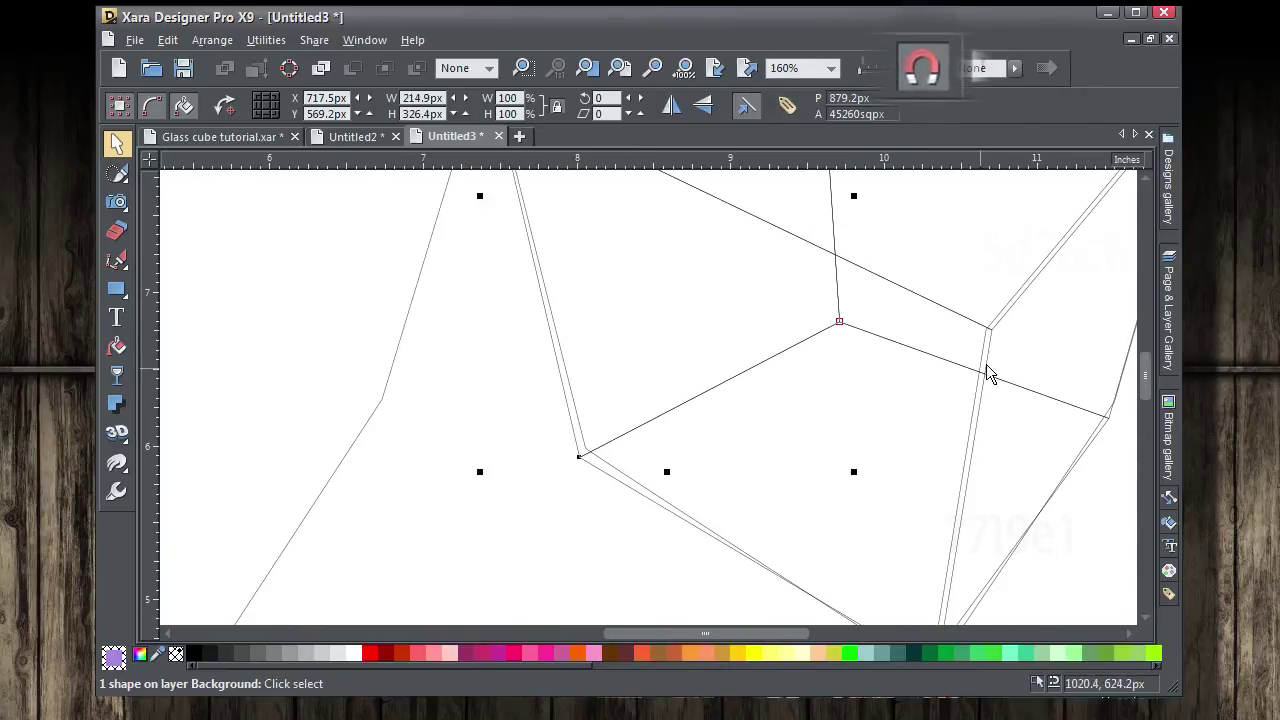
scroll(1020, 337, "up", 4)
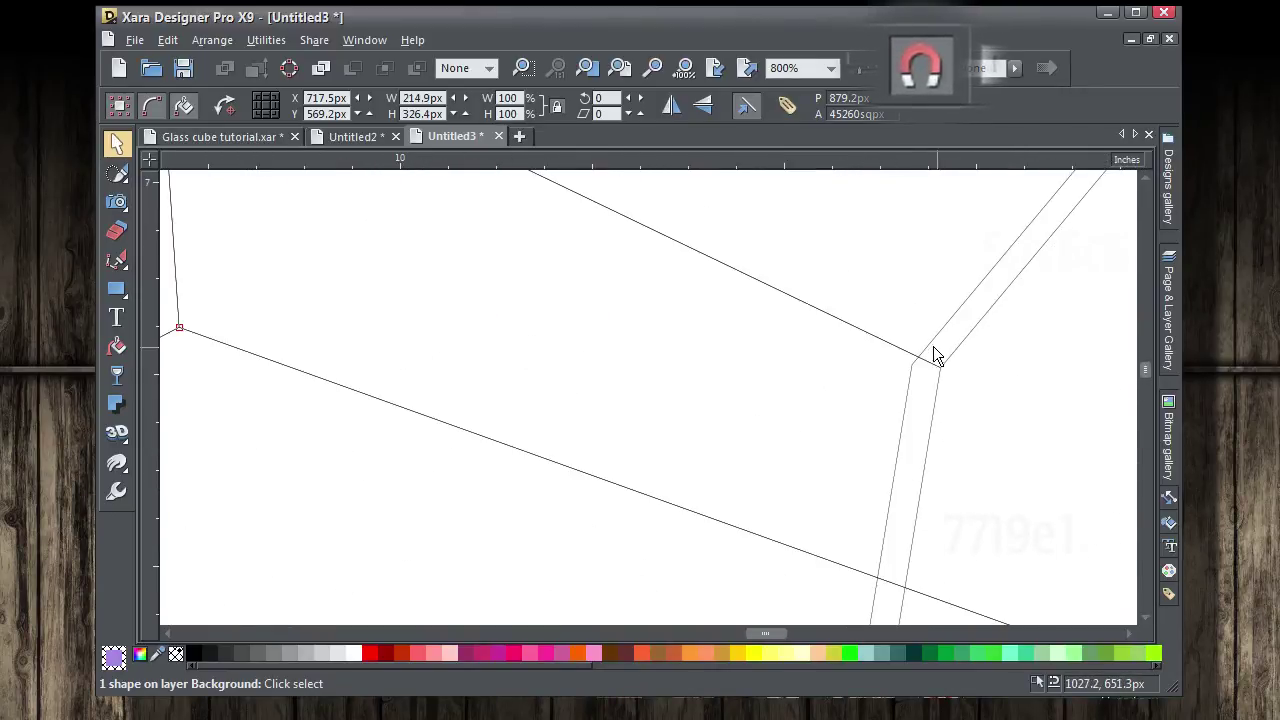
Snap the neighbouring face's corner onto the same junction
left_click(917, 364)
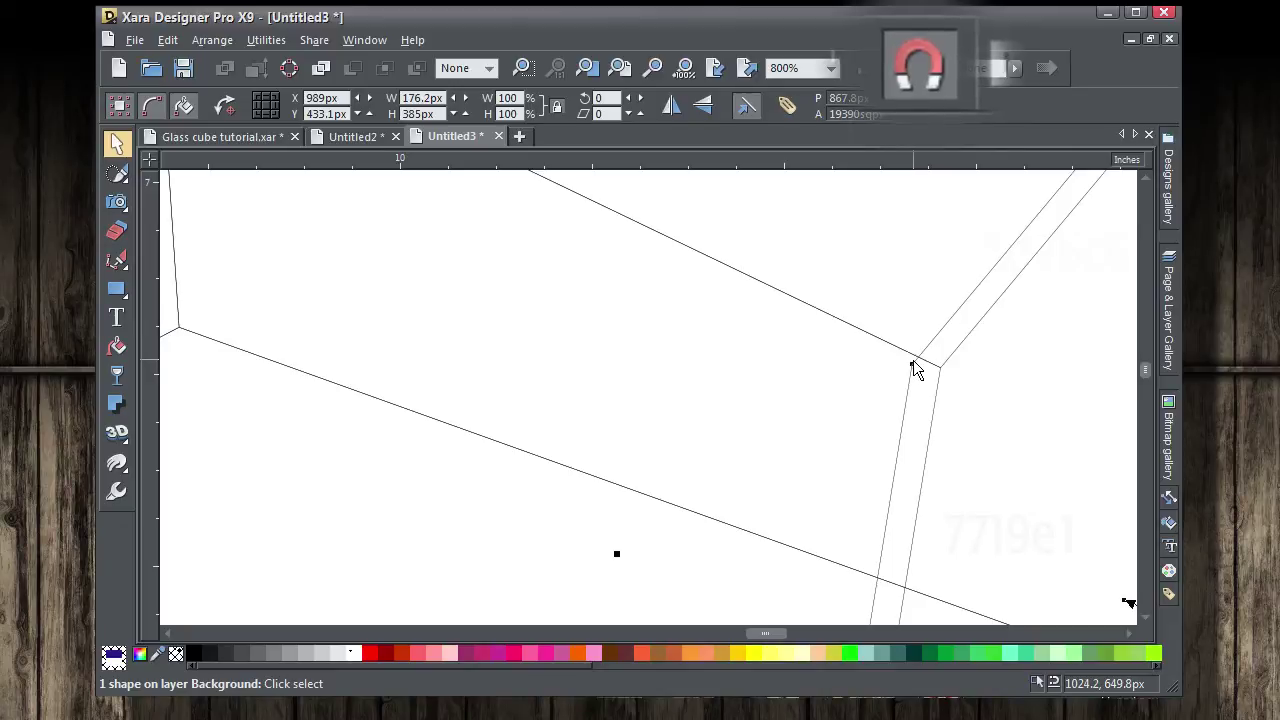
left_click_drag(913, 365, 935, 372)
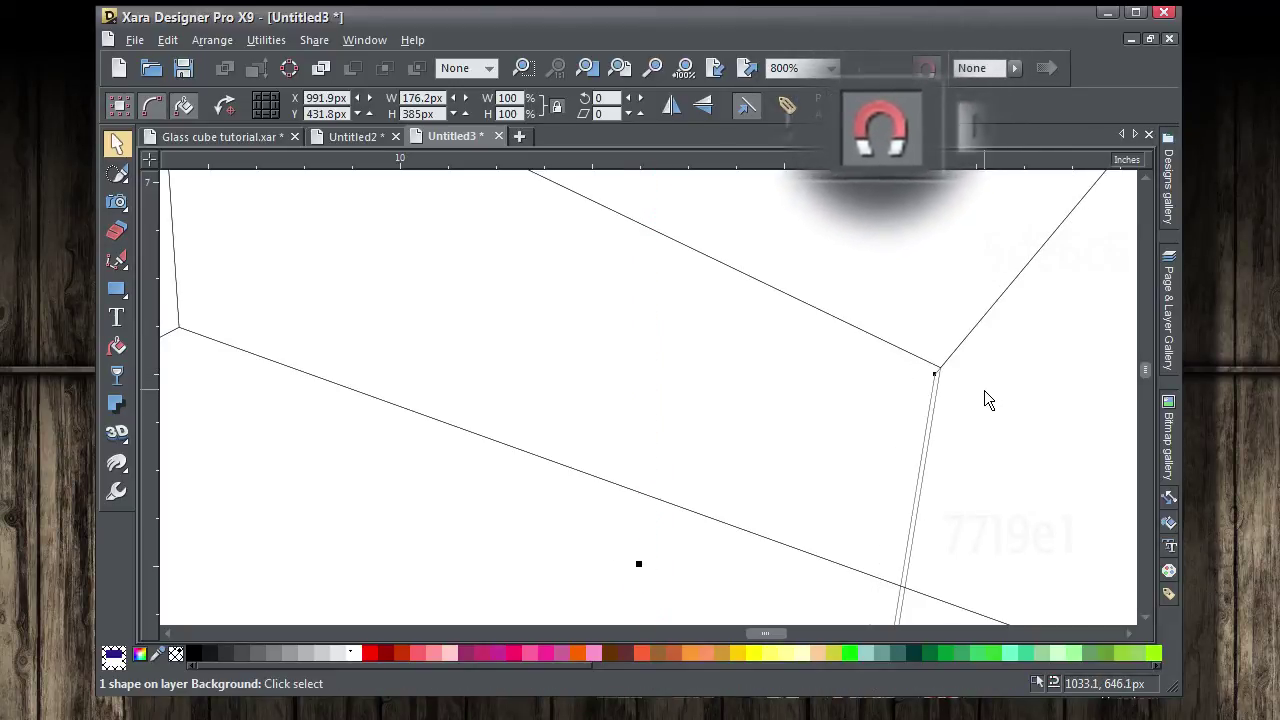
key("ctrl+z")
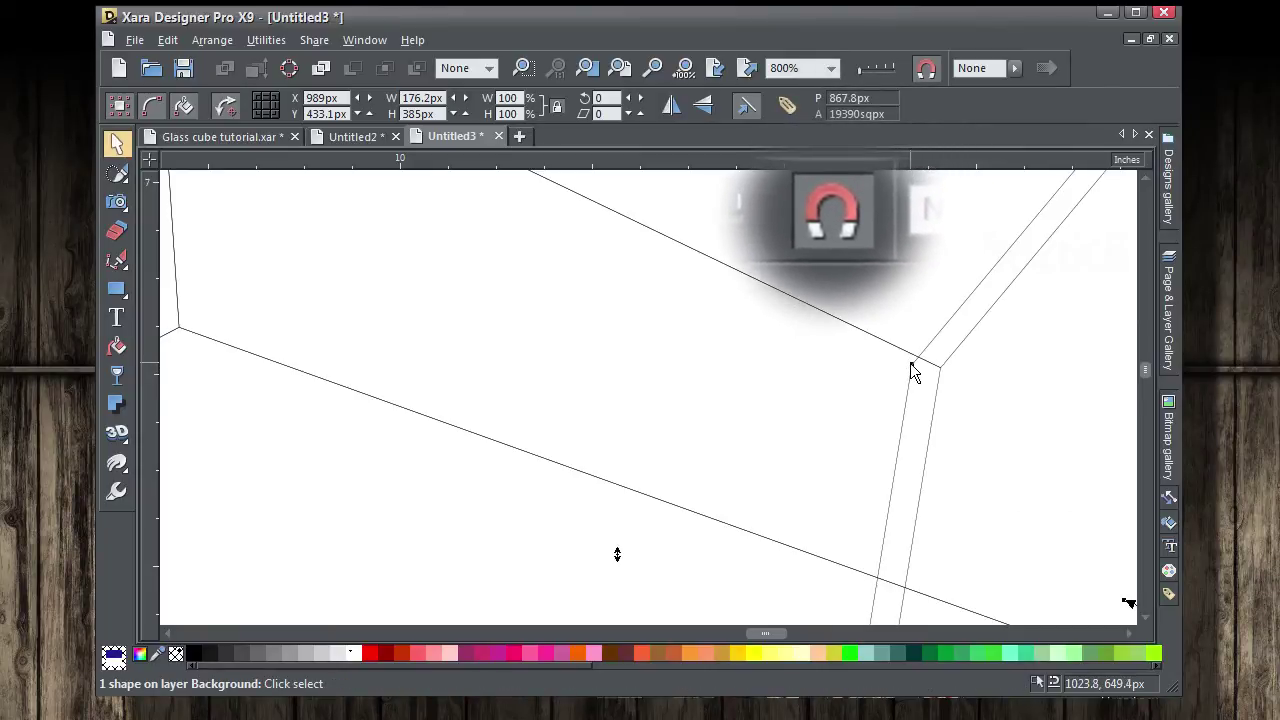
left_click_drag(912, 370, 955, 383)
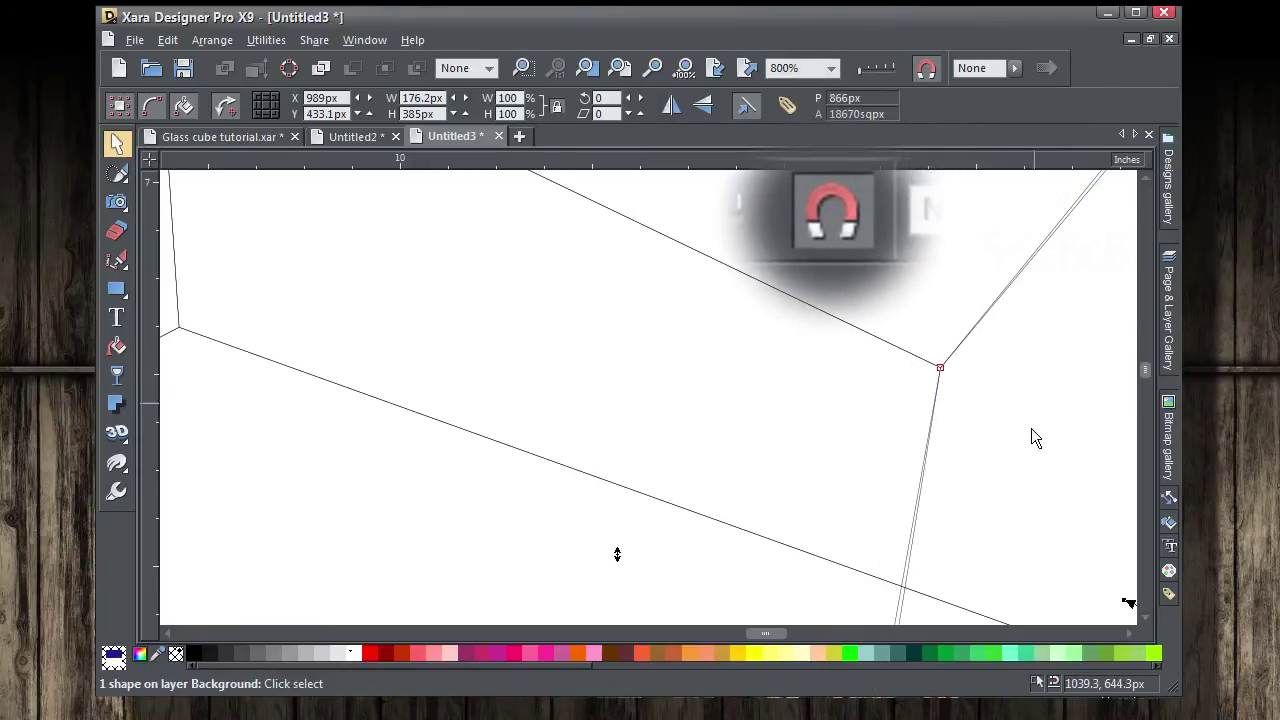
scroll(737, 434, "down", 5)
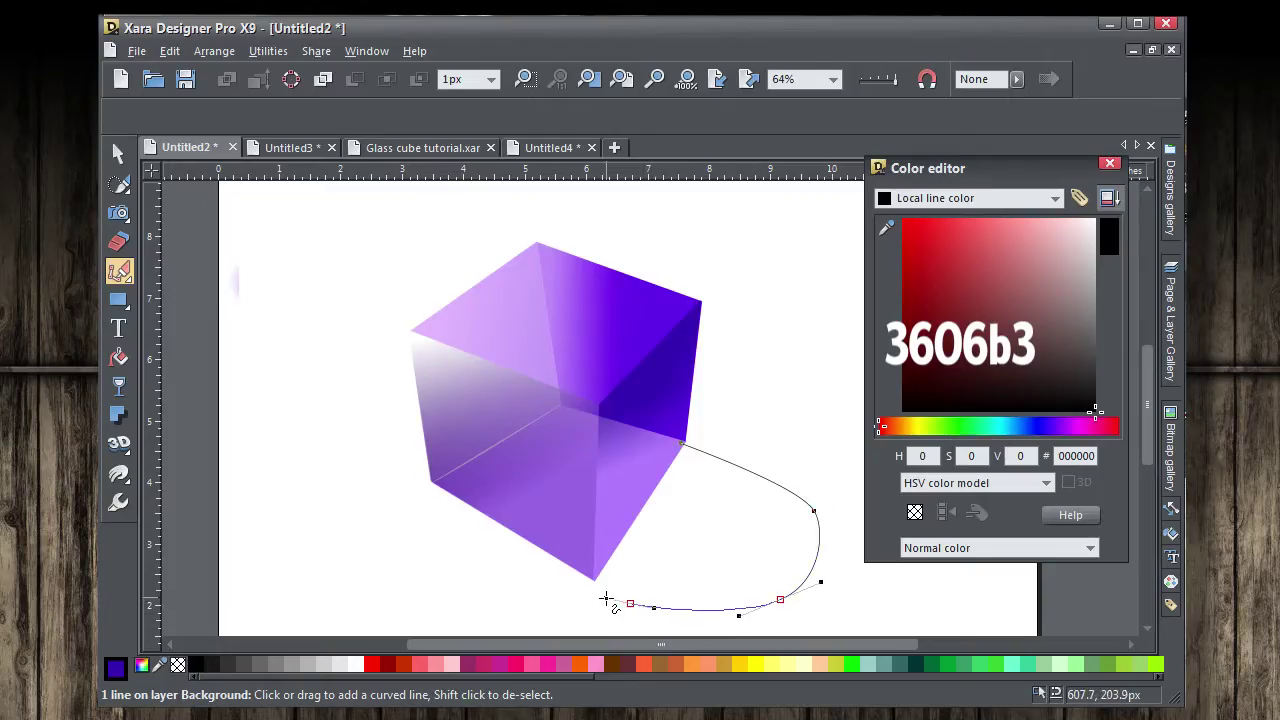
Close the shadow curve at the cube's corner into a filled shape
left_click(593, 580)
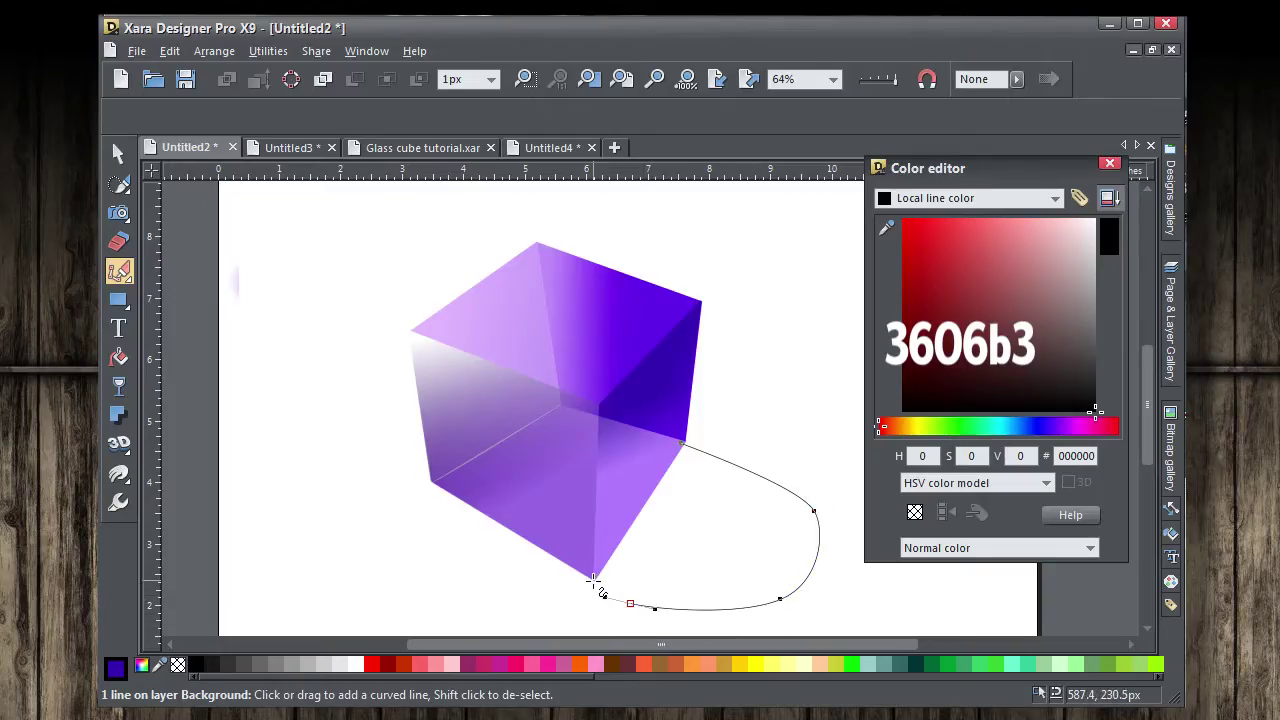
left_click(682, 444)
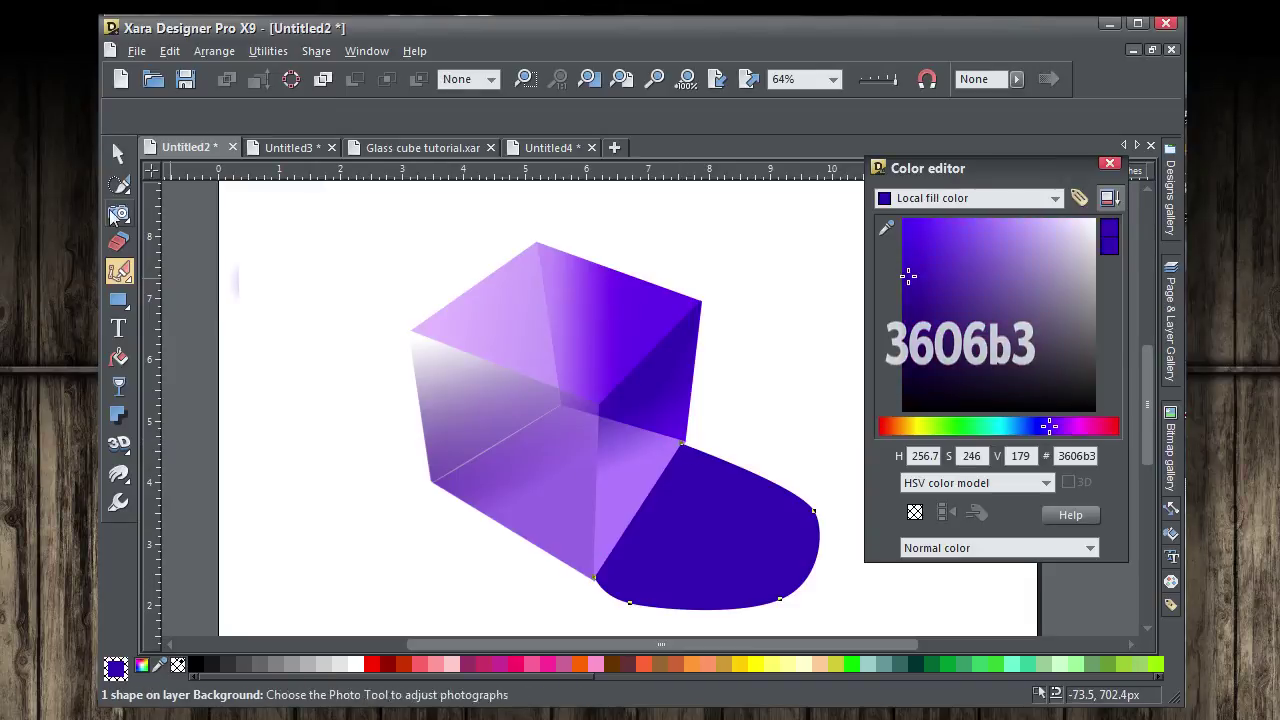
left_click(118, 153)
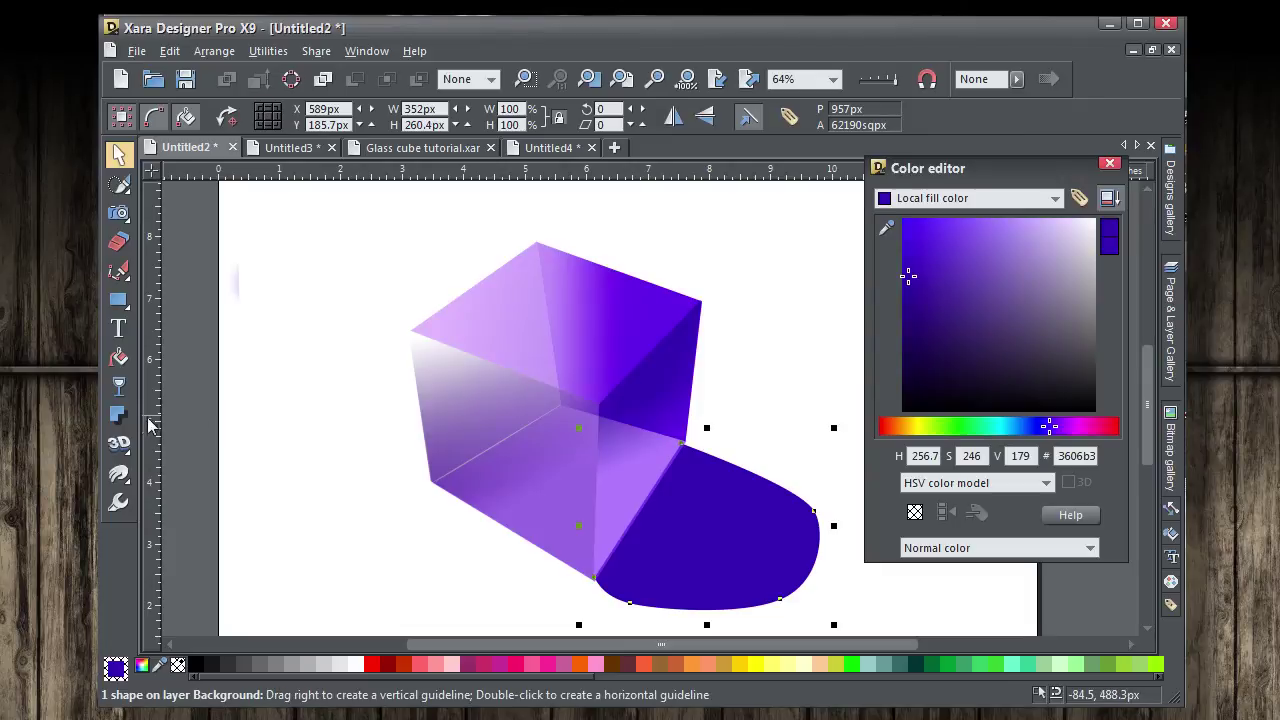
Give the shadow a linear transparency fading out toward its rounded end
left_click(118, 386)
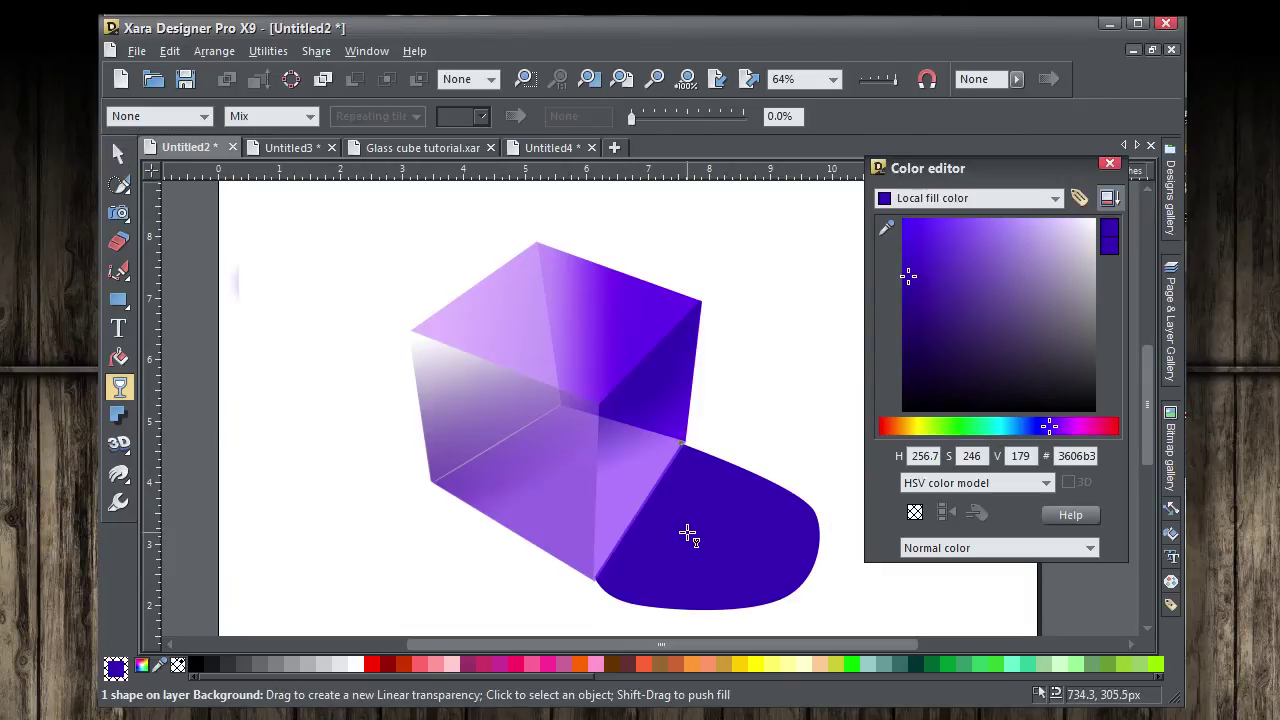
left_click_drag(684, 530, 705, 537)
left_click_drag(828, 589, 828, 589)
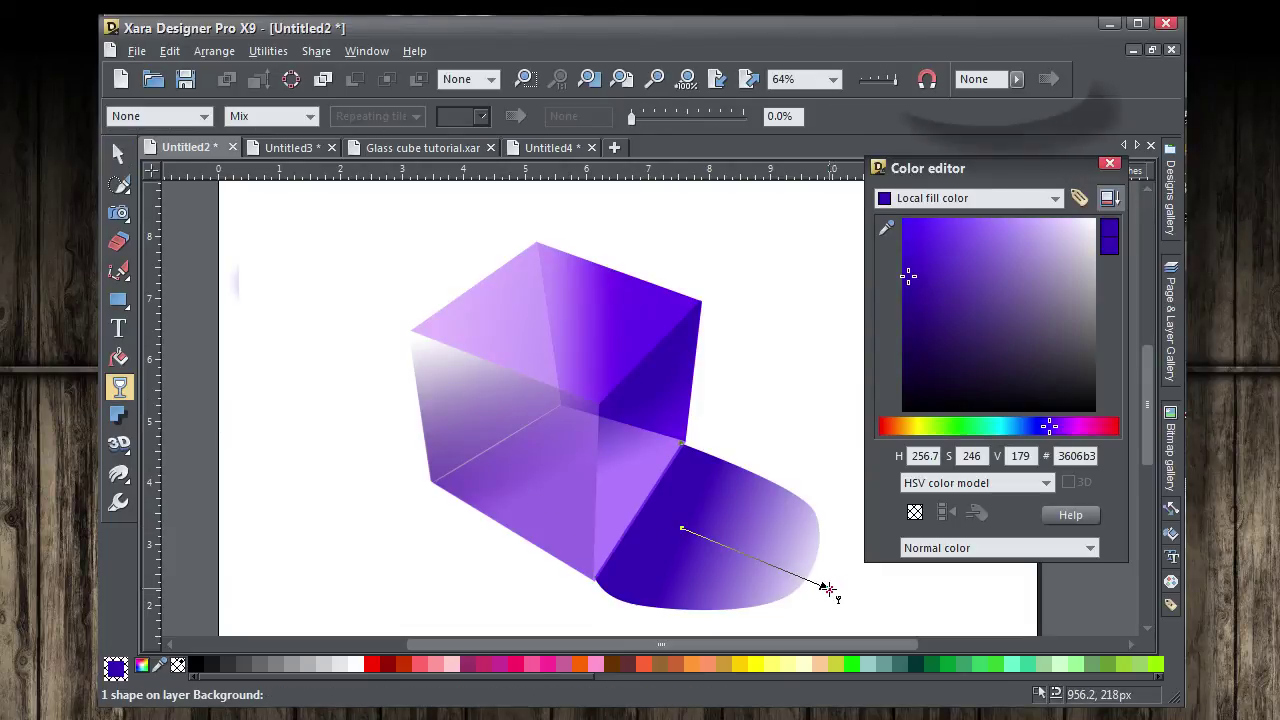
Feather the shadow's edges to 19.7px and nudge it into place
left_click(1037, 116)
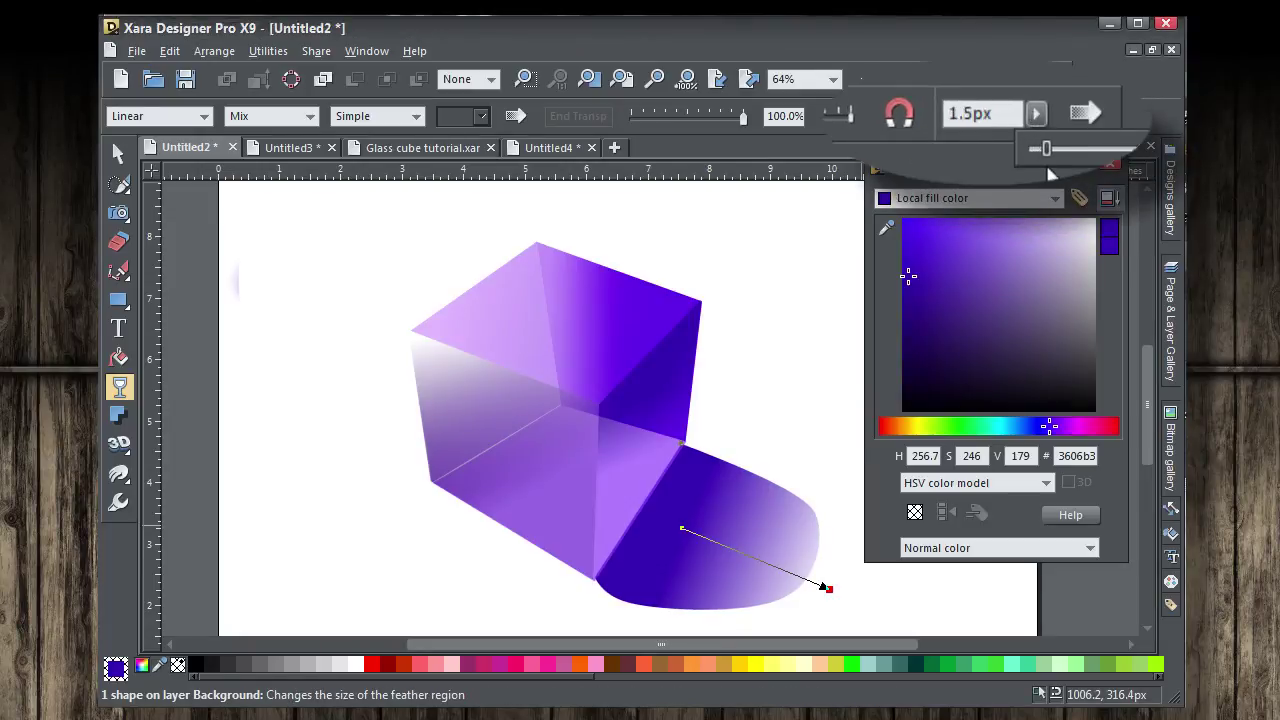
left_click_drag(1046, 148, 1114, 148)
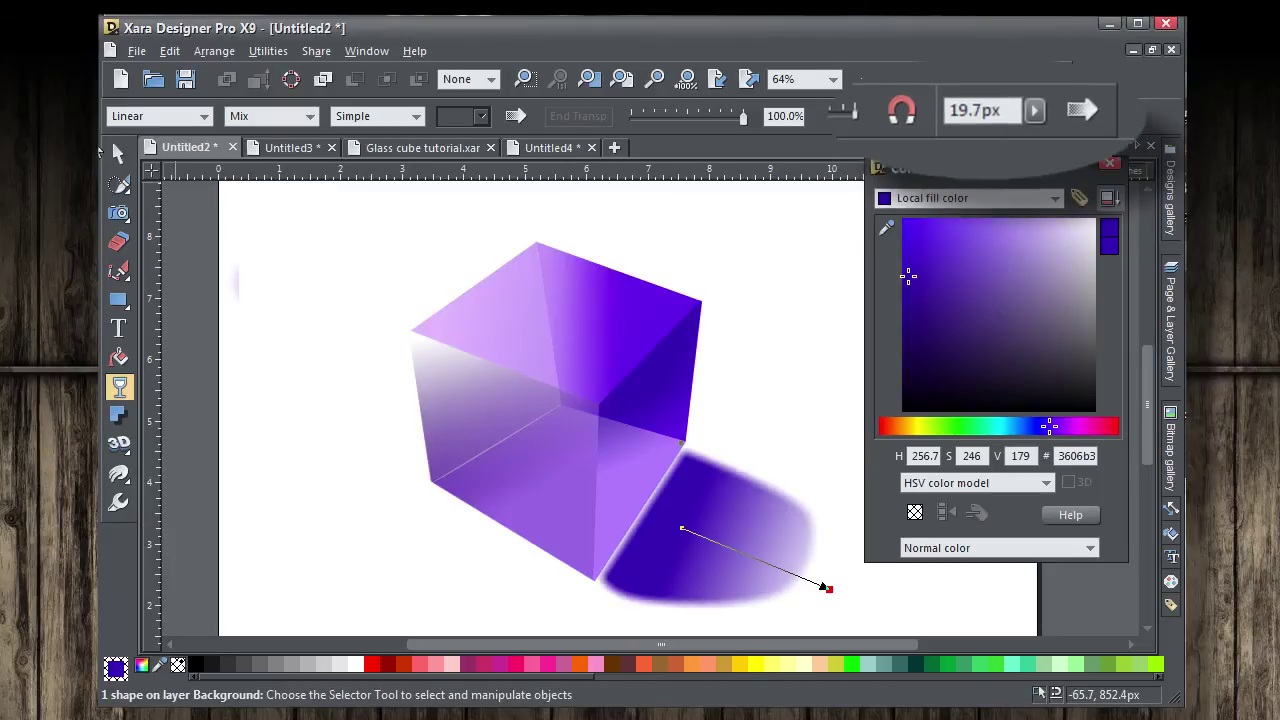
left_click(118, 153)
left_click_drag(706, 528, 698, 526)
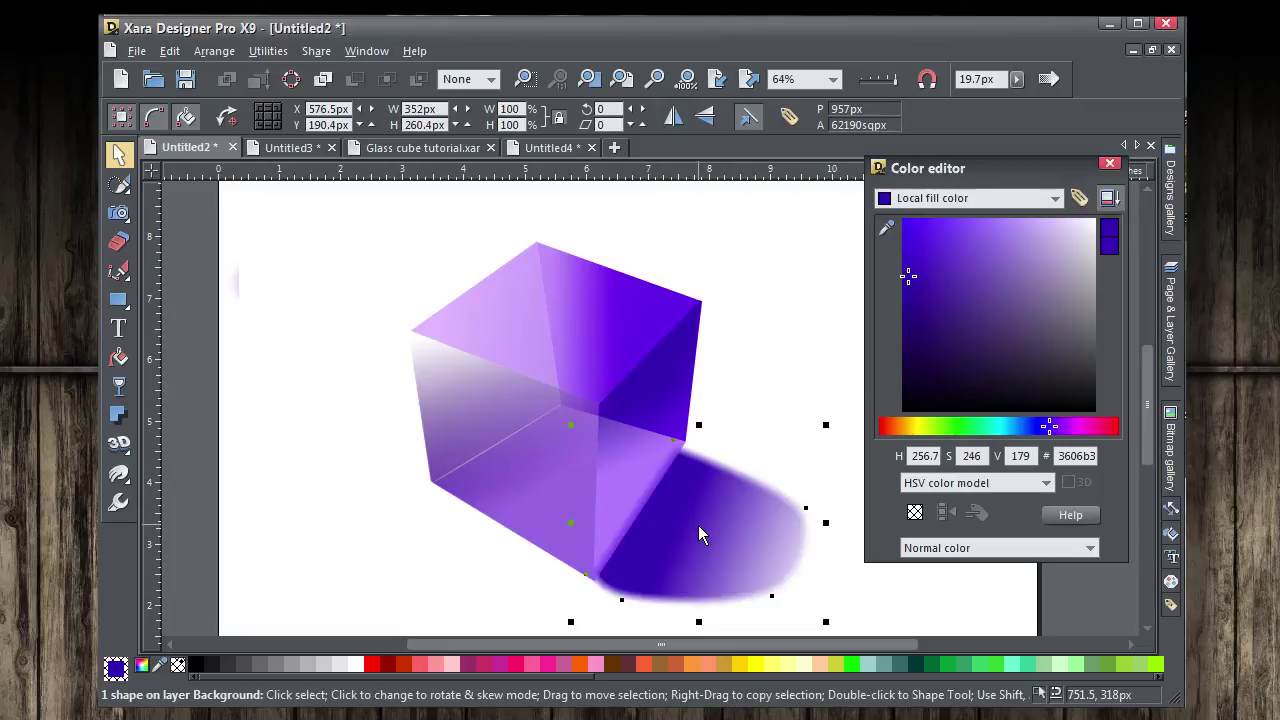
Draw a closed curved spot shape inside the shadow with the Pen tool
key("Escape")
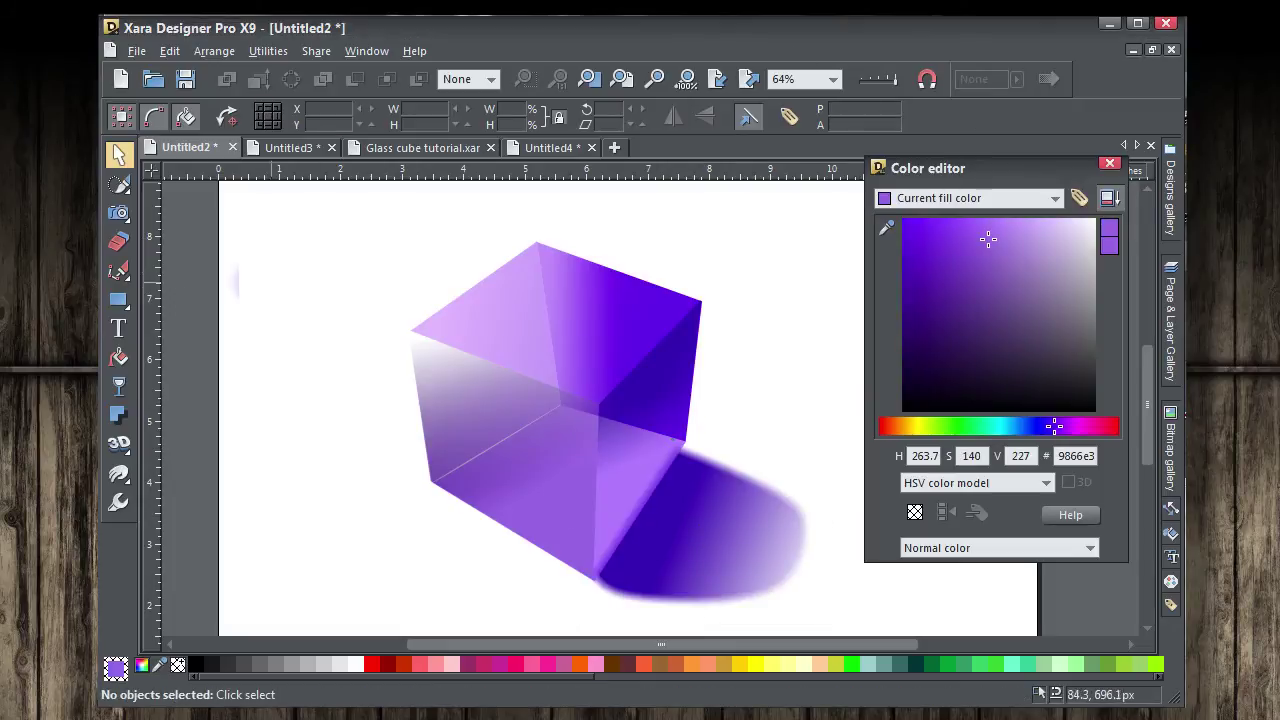
left_click(118, 270)
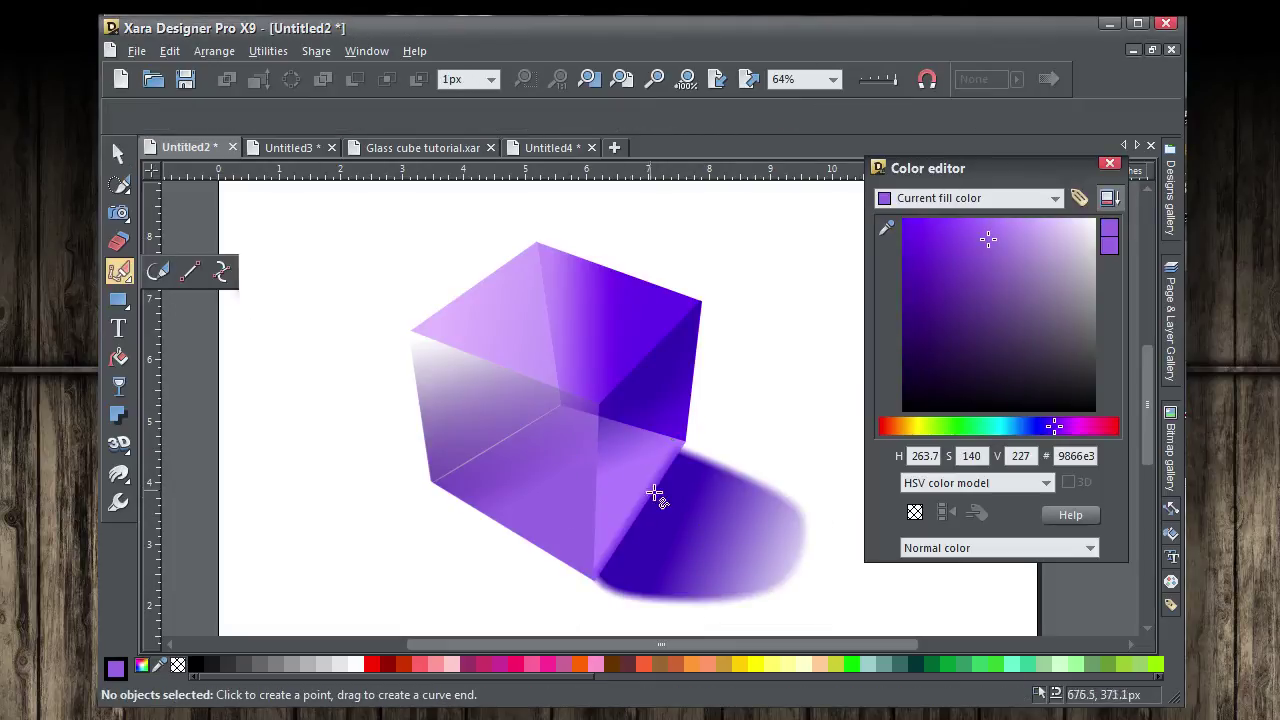
left_click(689, 483)
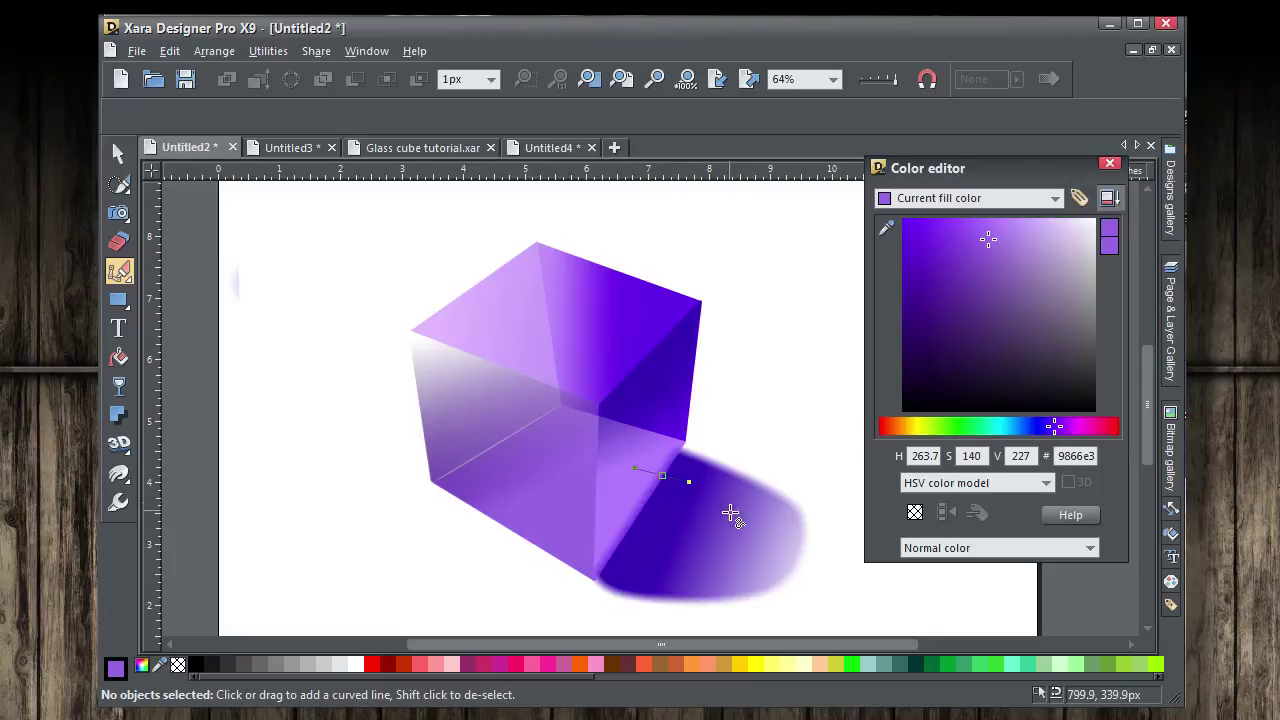
left_click_drag(737, 565, 620, 552)
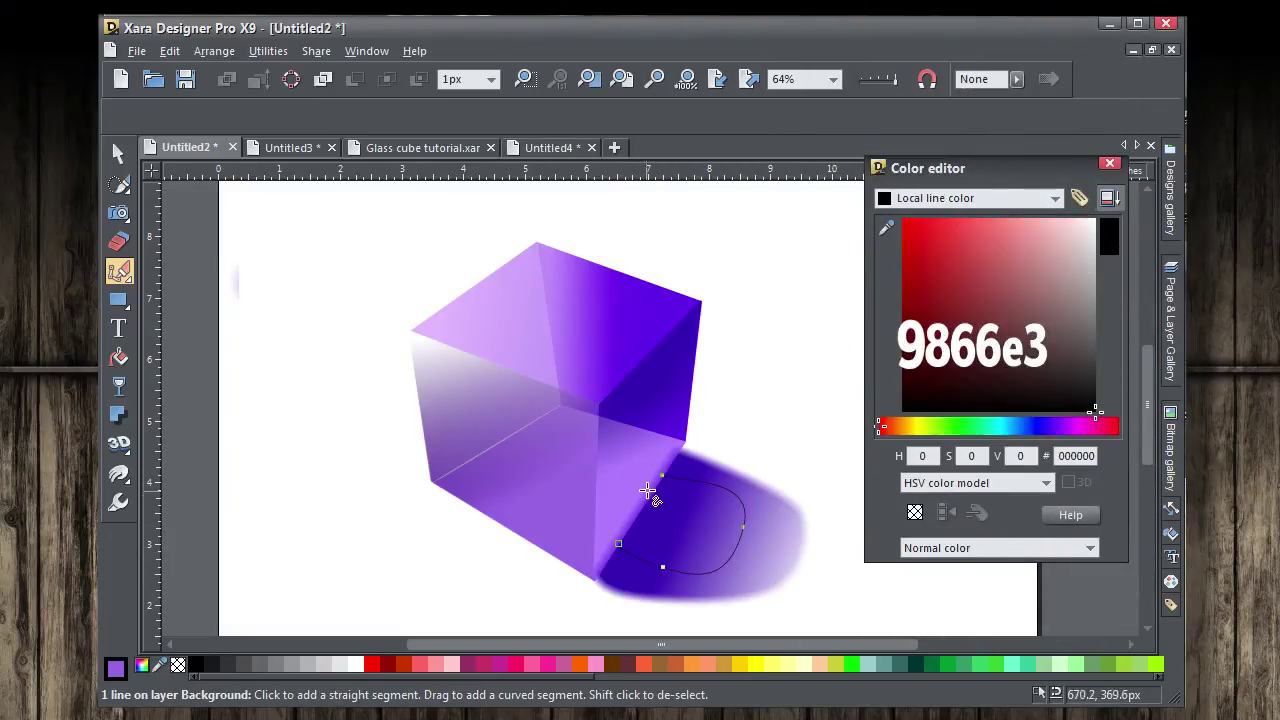
left_click(665, 482)
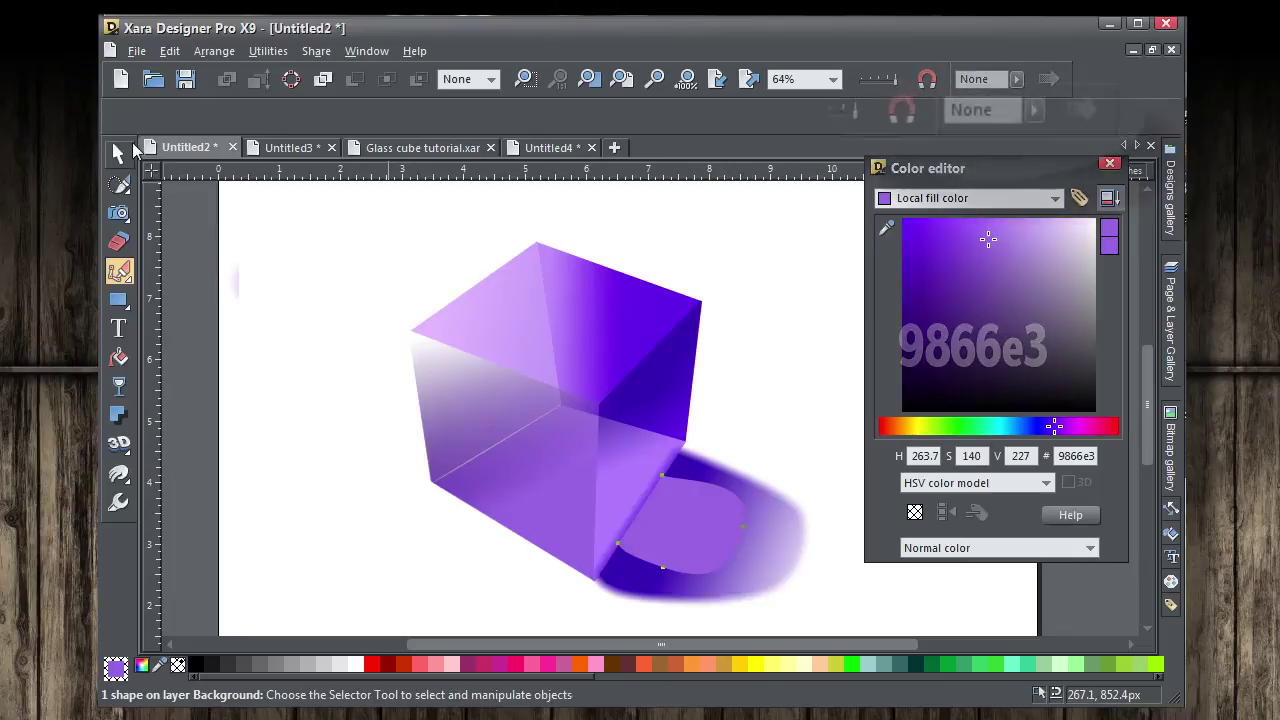
Feather the lighter spot by 50px, then enlarge and reposition it within the shadow
left_click(118, 153)
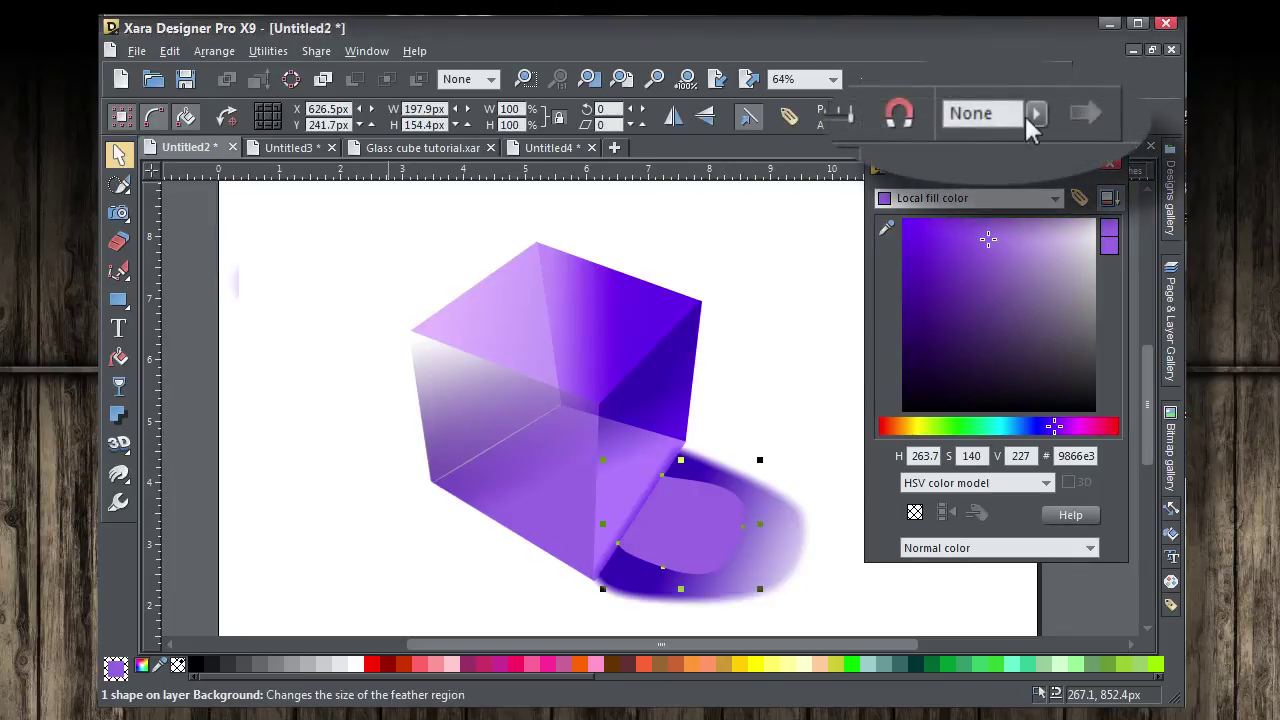
left_click_drag(1036, 113, 1130, 148)
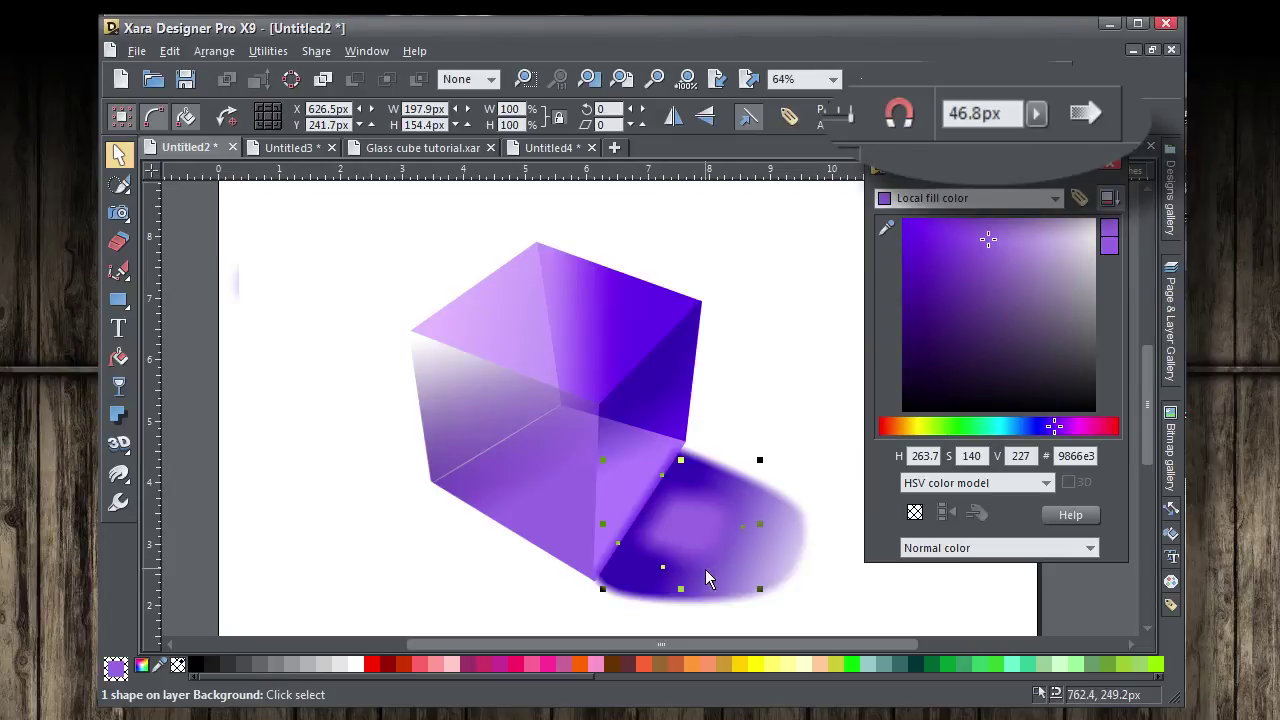
left_click_drag(670, 540, 662, 533)
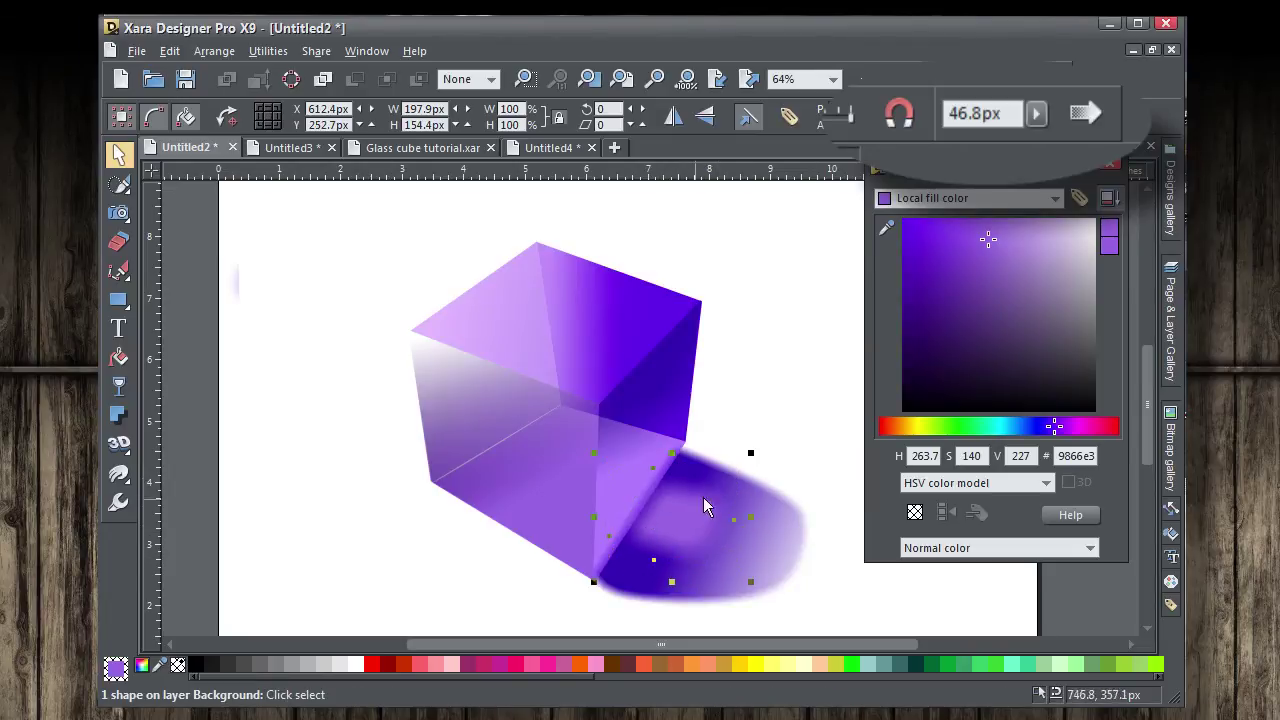
left_click_drag(749, 454, 762, 444)
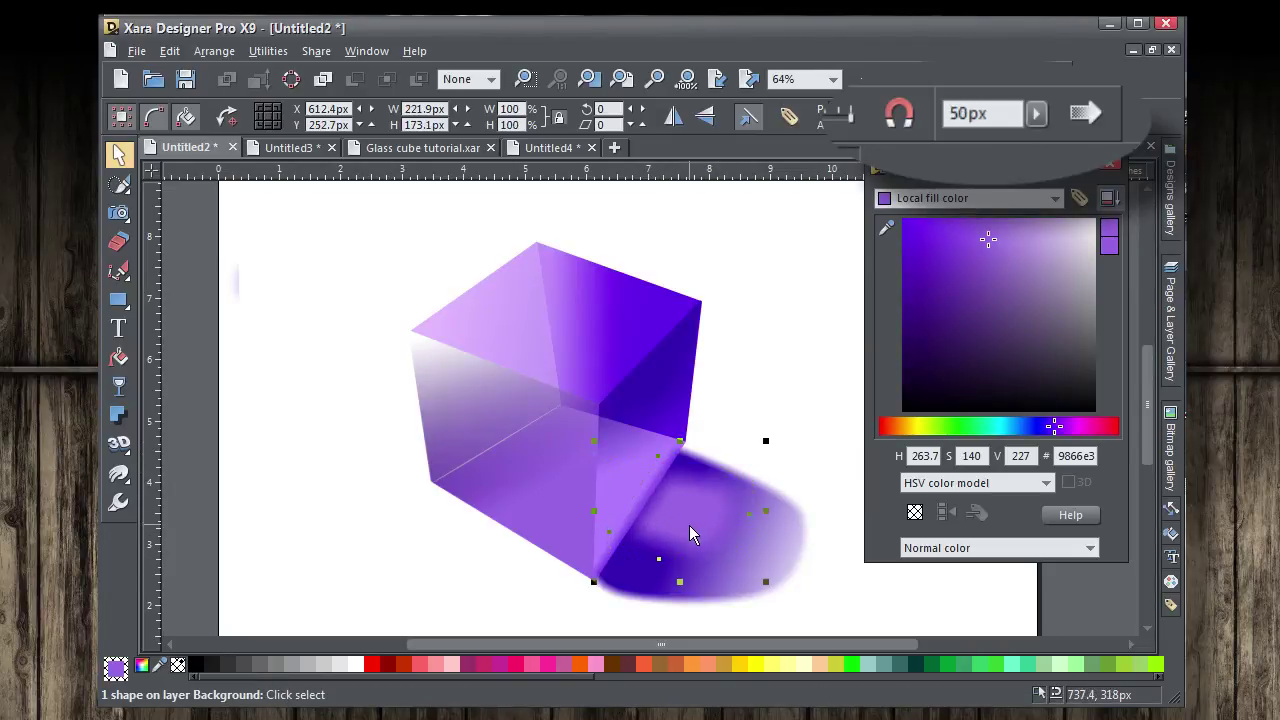
mouse_move(694, 531)
left_mouse_down()
mouse_move(686, 523)
mouse_move(697, 532)
left_mouse_up()
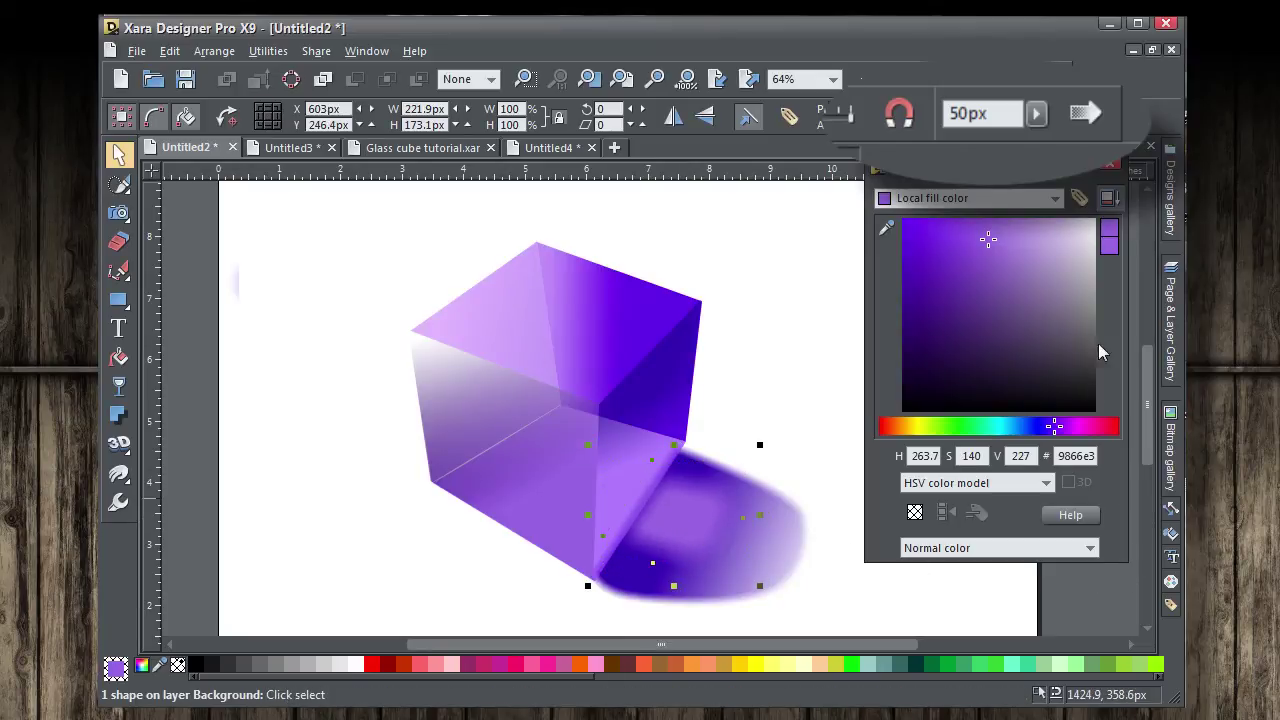
Reshape the spot's curved edge in the Shape Editor, then close the colour editor
key("F4")
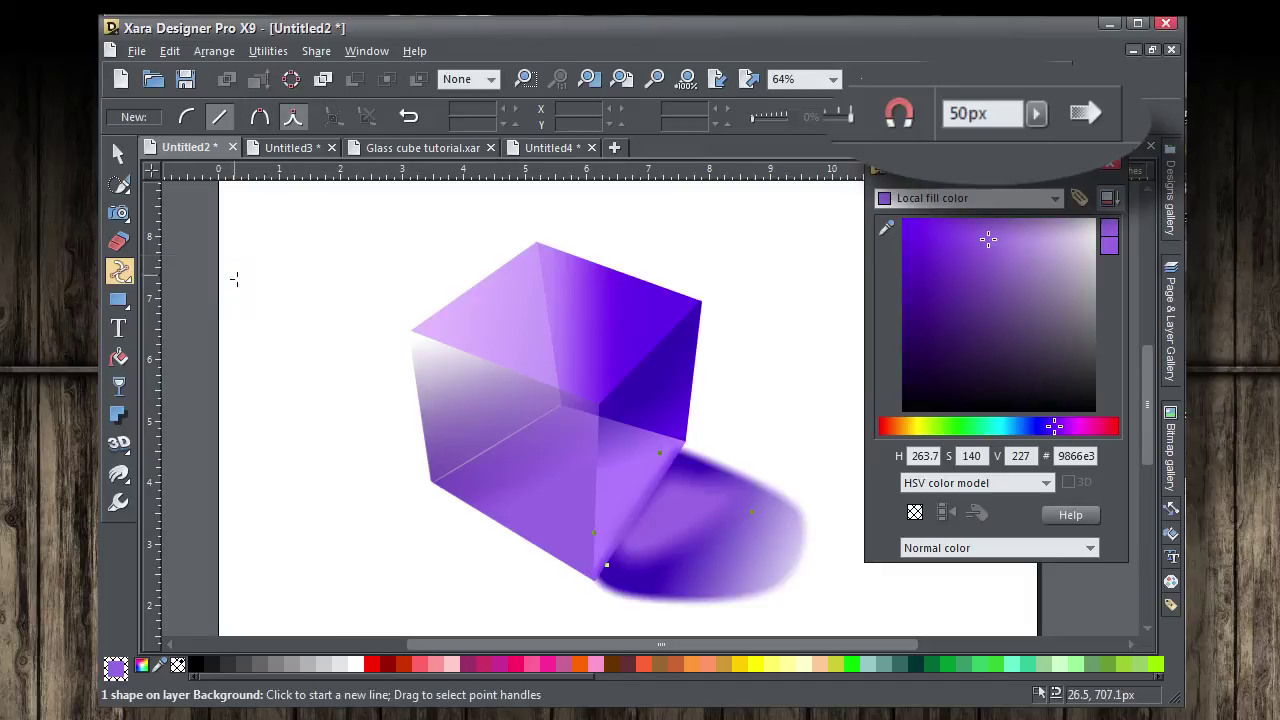
left_click(660, 455)
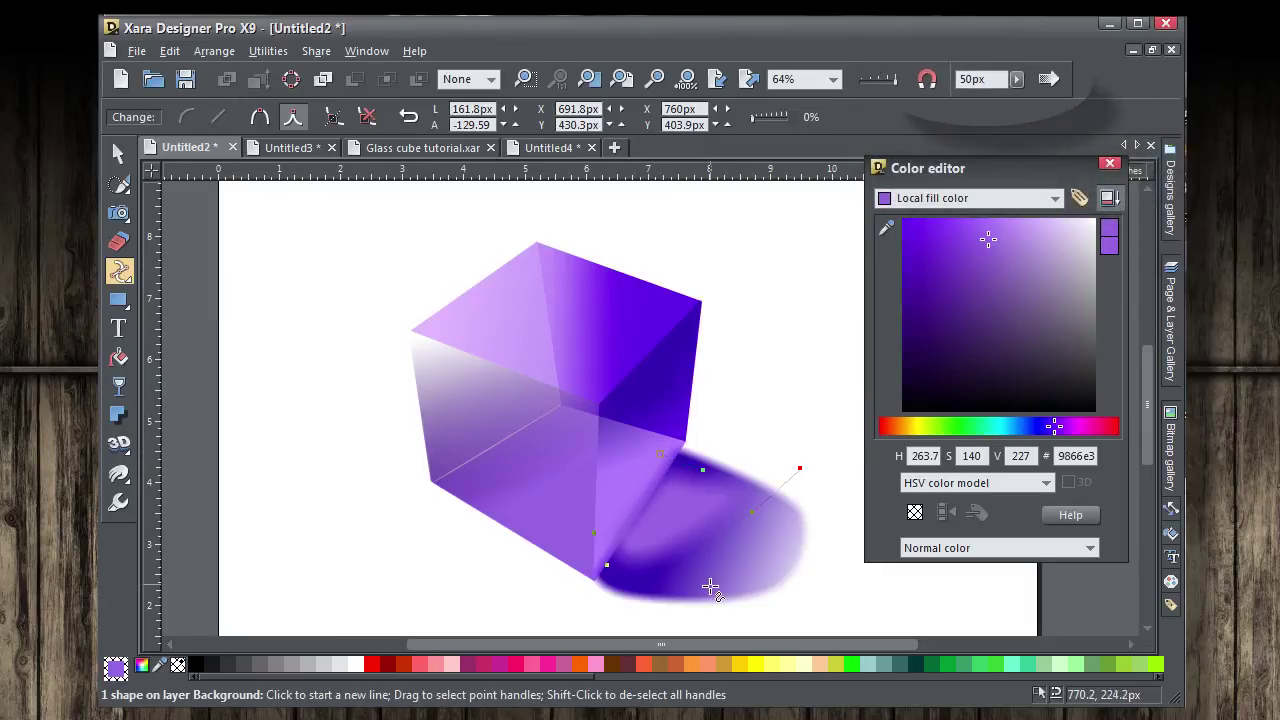
left_click_drag(806, 470, 760, 490)
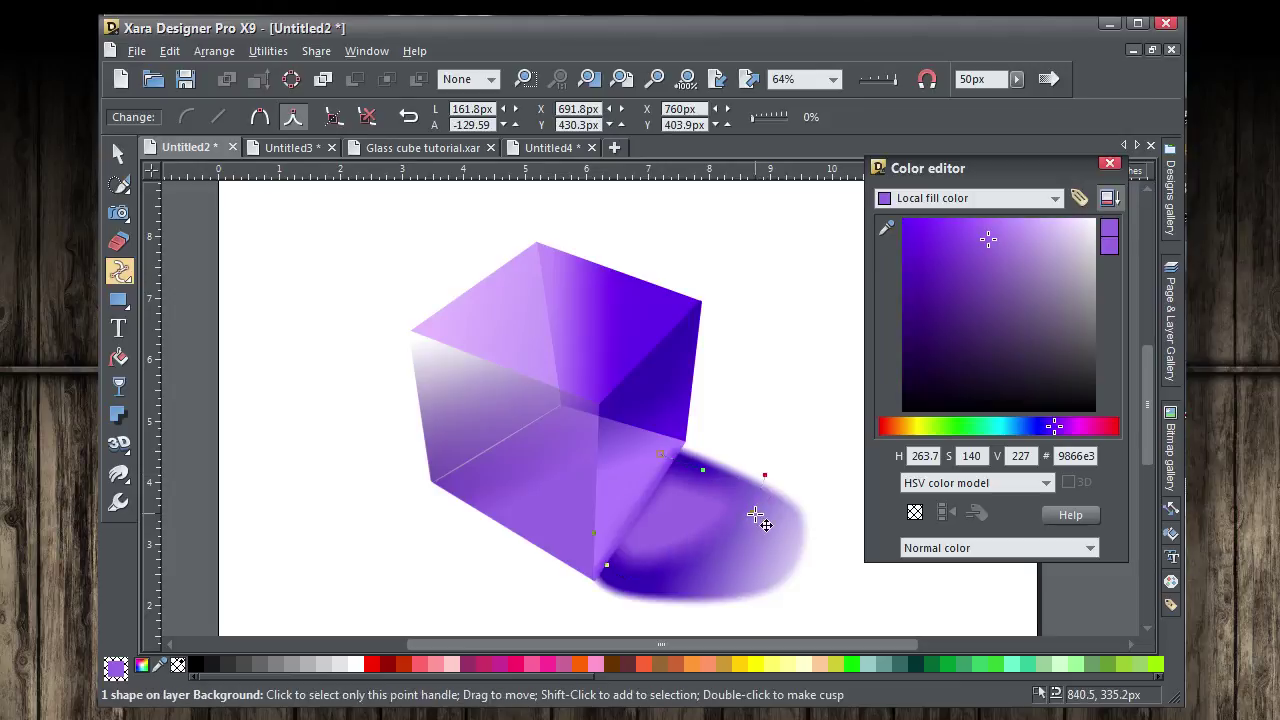
left_click(762, 533)
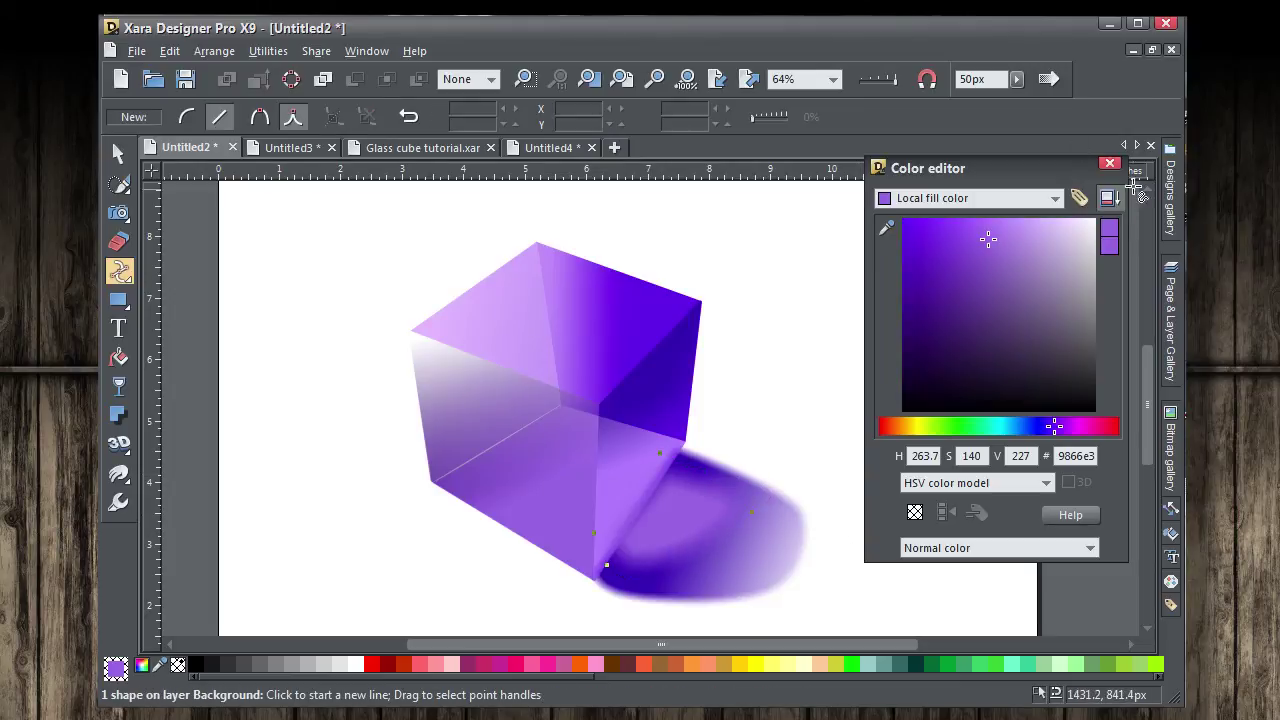
left_click(1109, 163)
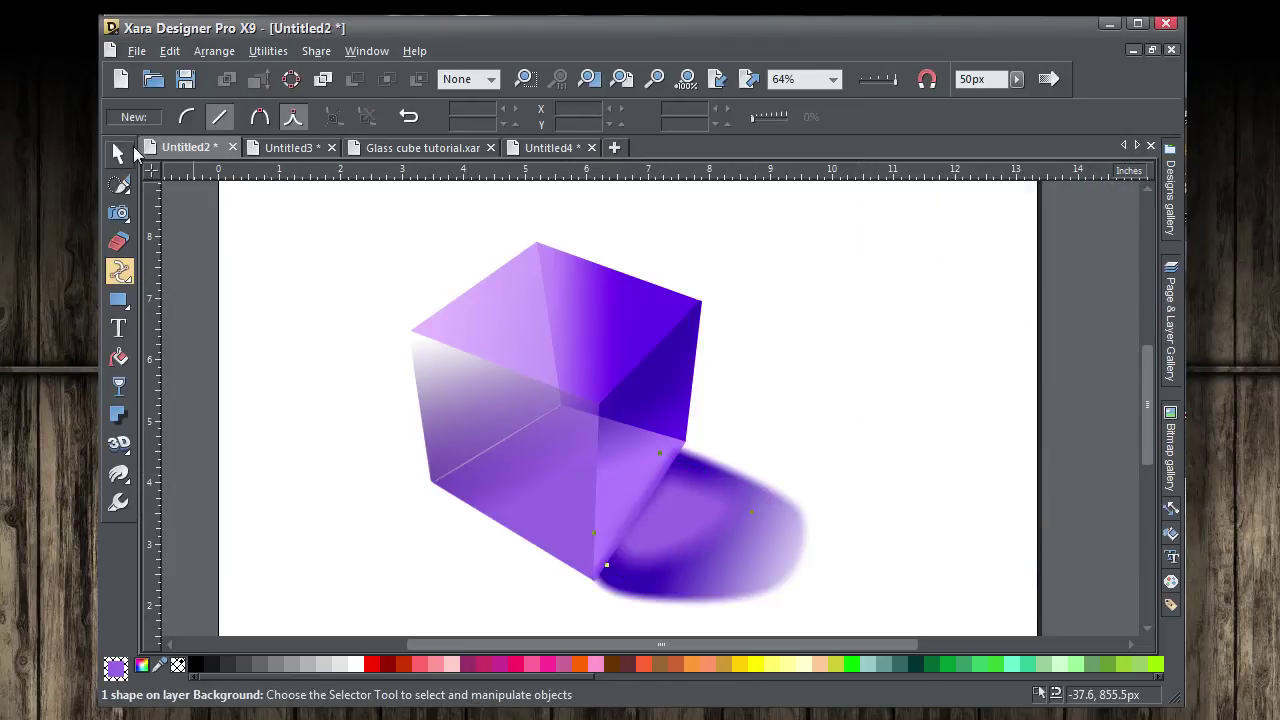
left_click(117, 154)
left_click(176, 219)
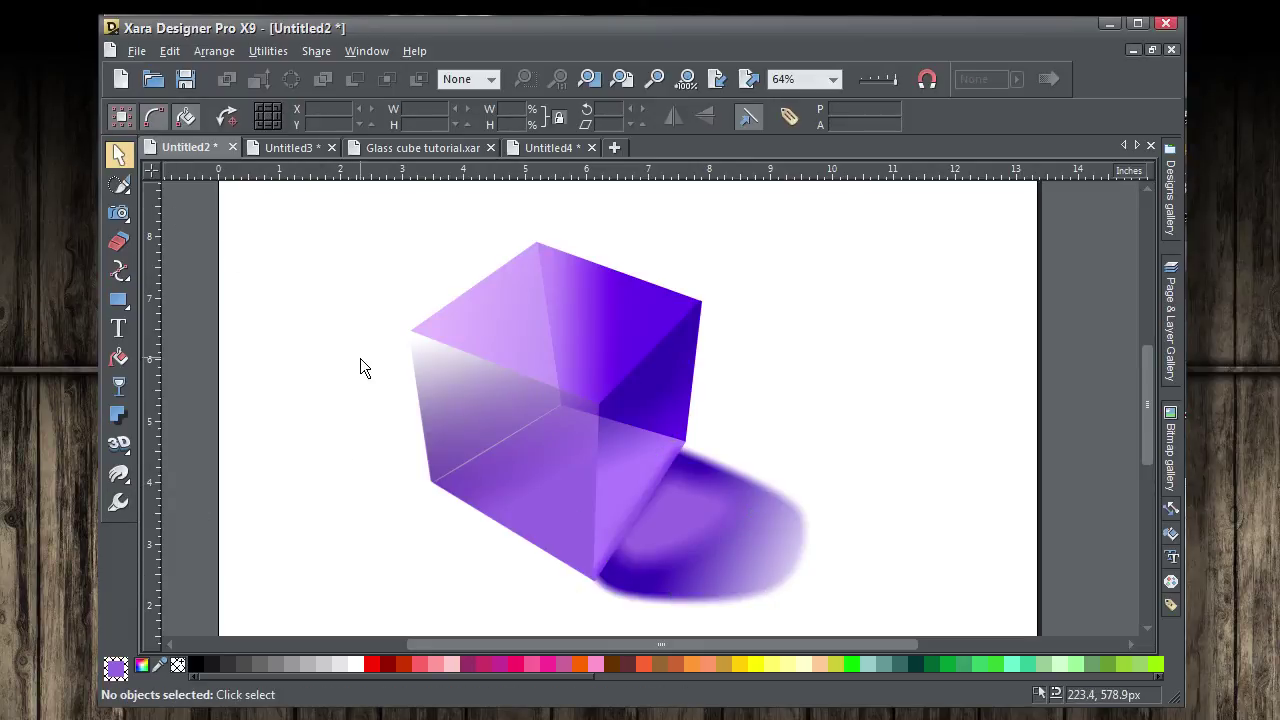
scroll(360, 358, "up", 1)
left_click_drag(970, 503, 957, 469)
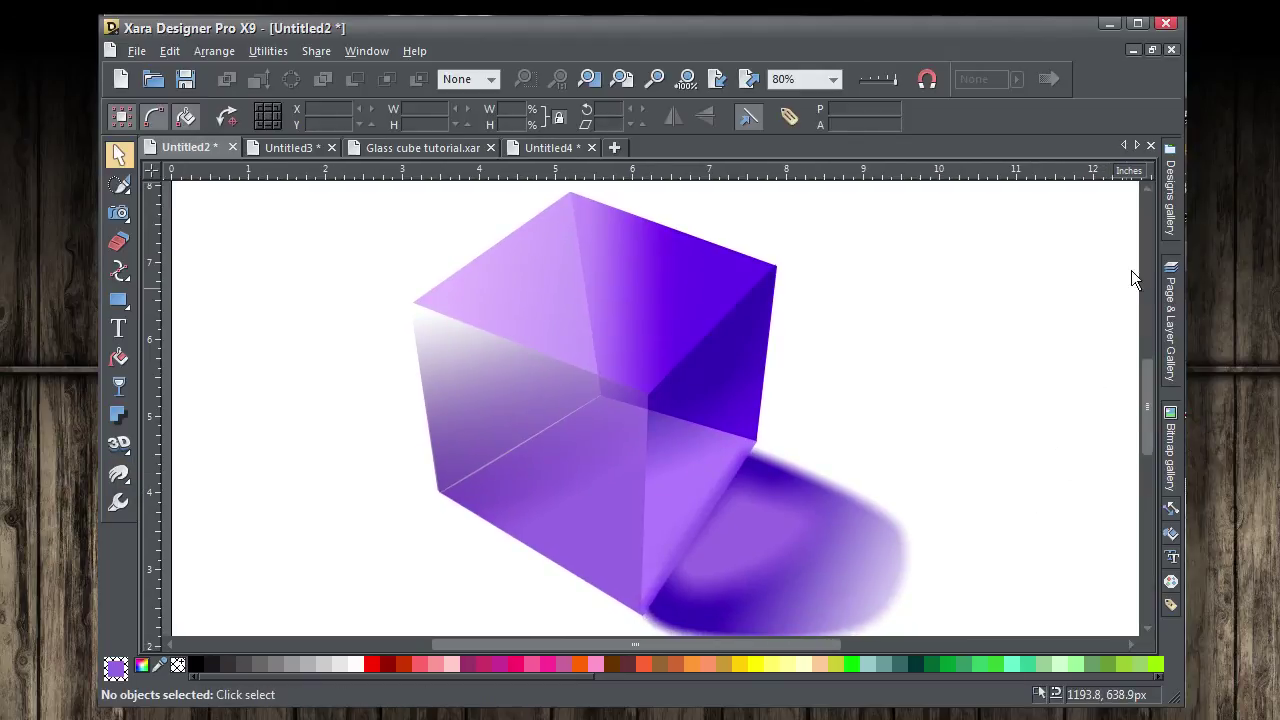